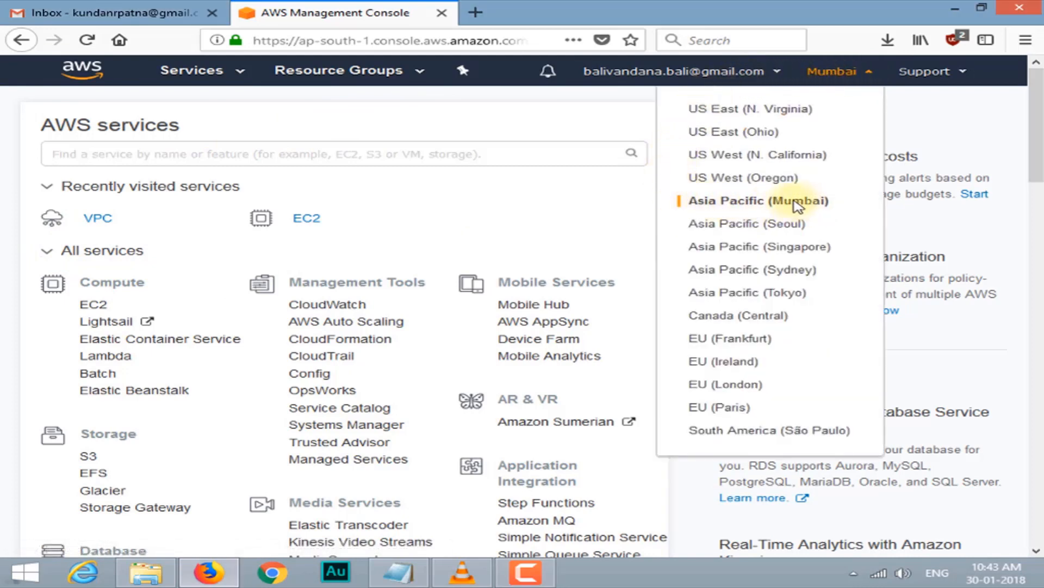
left_click(585, 225)
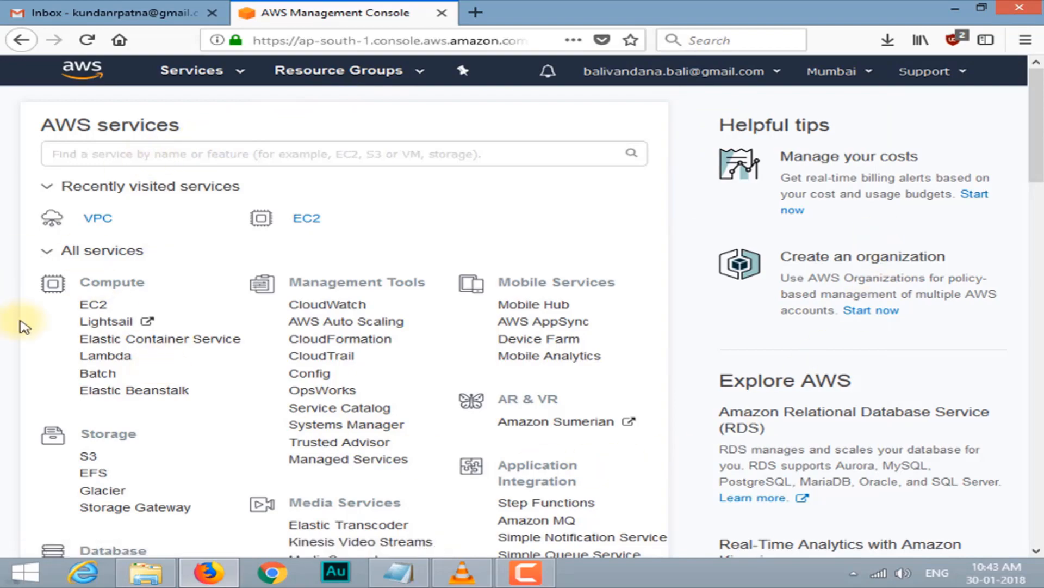
scroll(136, 370, "down", 10)
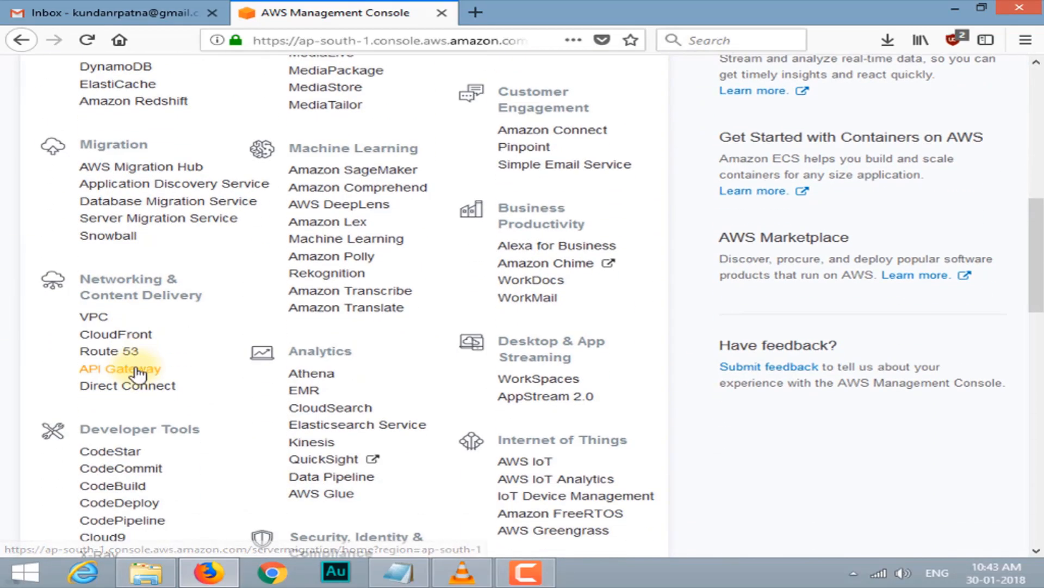
scroll(24, 274, "up", 10)
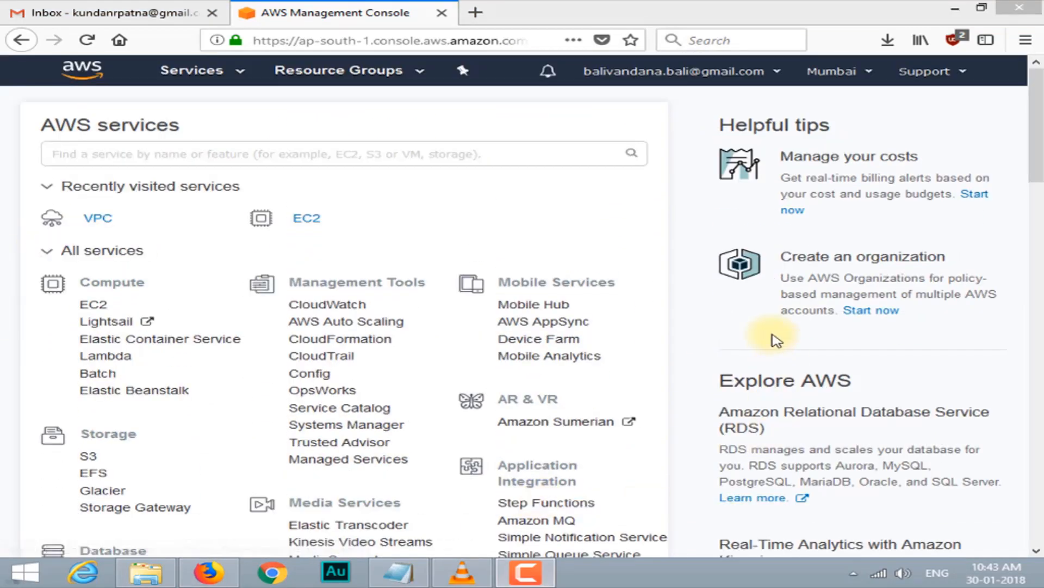
left_click(853, 81)
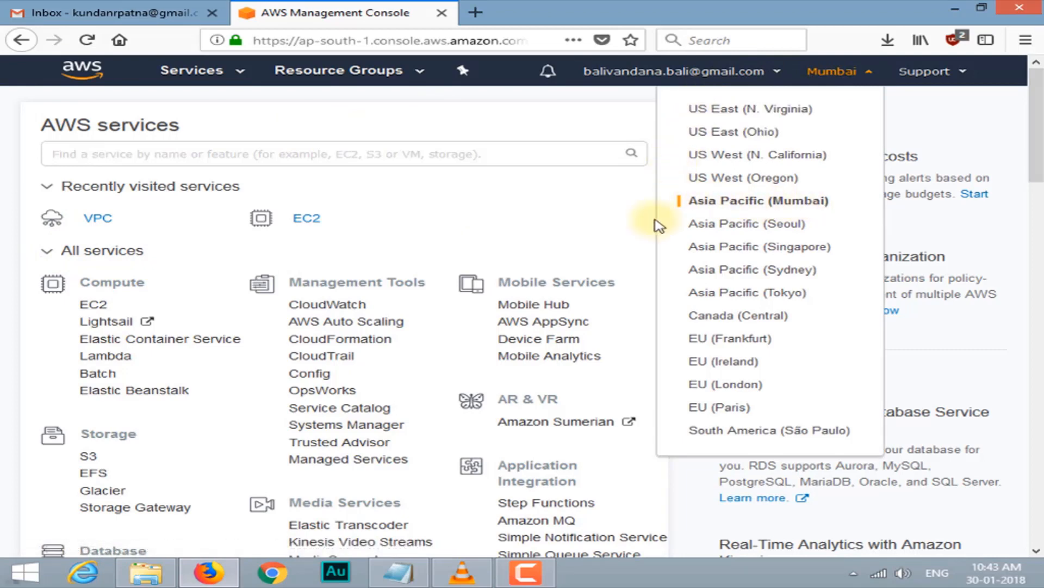
left_click(588, 224)
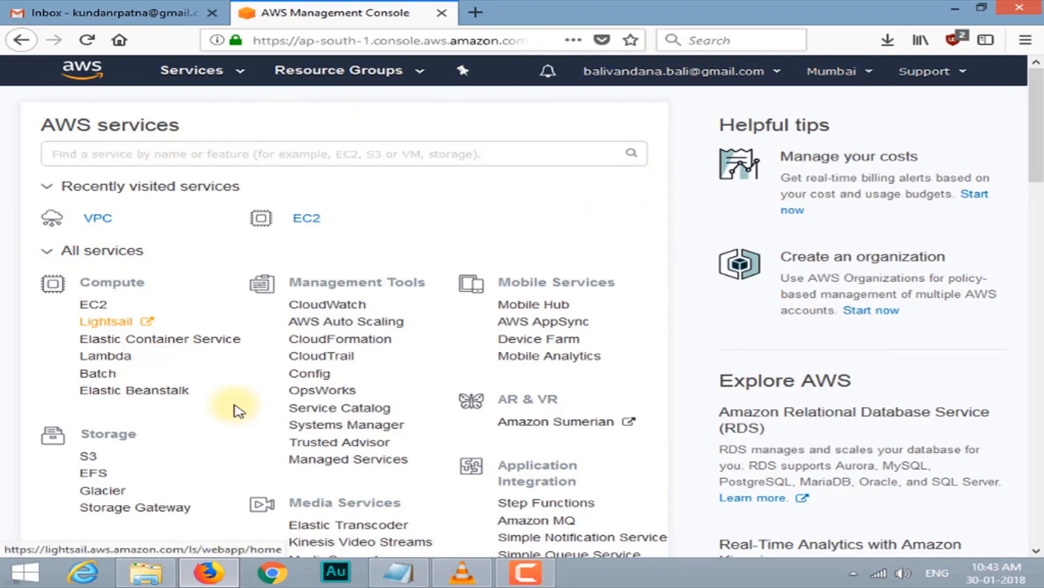
Open the VPC service from the Networking & Content Delivery group and show the list of your VPCs
scroll(139, 354, "down", 5)
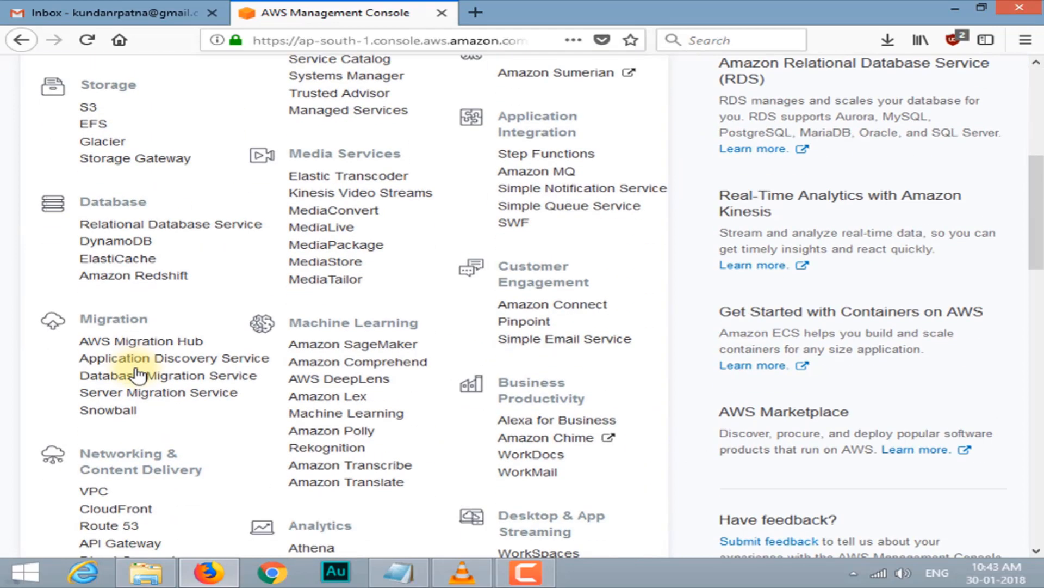
scroll(139, 375, "down", 3)
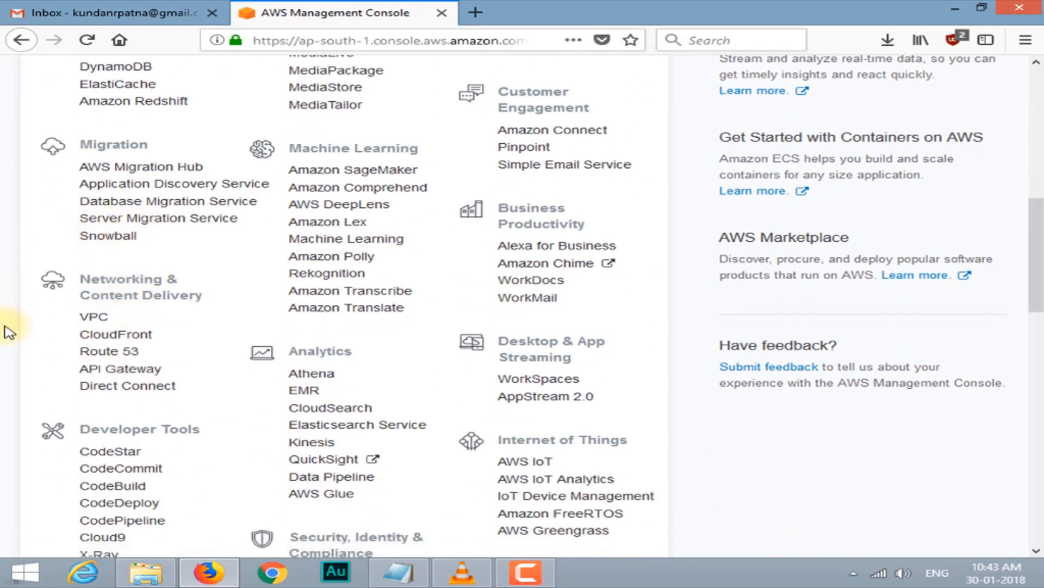
left_click(89, 321)
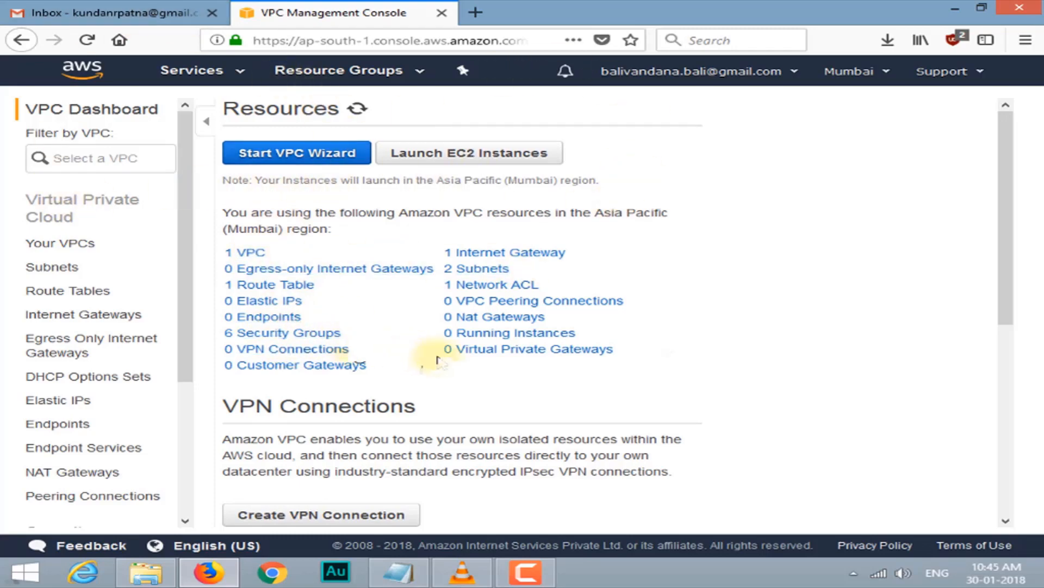
left_click(65, 245)
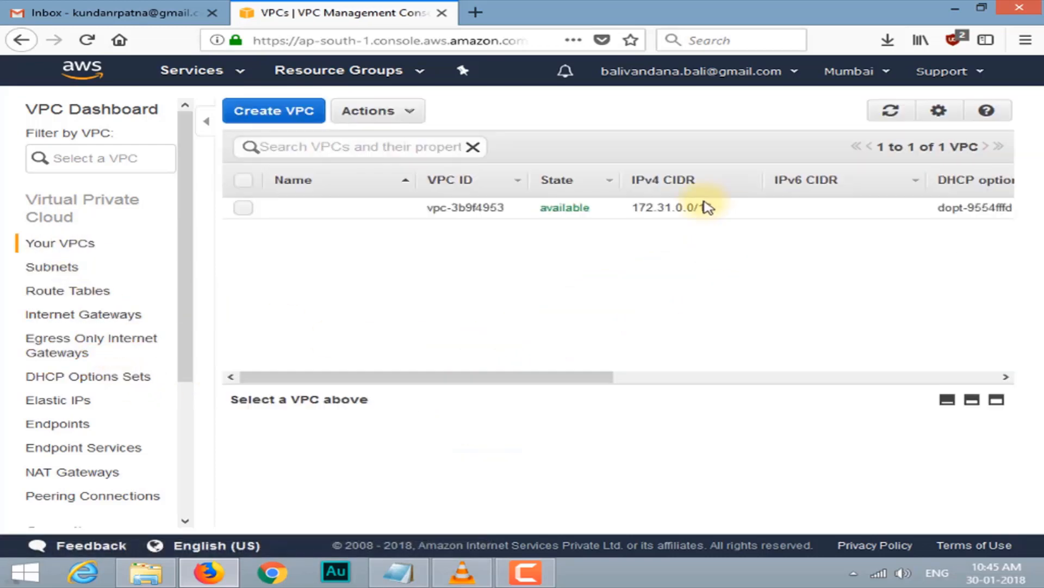
left_click_drag(445, 373, 301, 269)
Create a VPC named myVPC with IPv4 CIDR block 10.0.0.0/26, no IPv6 CIDR block and Default tenancy
left_click(264, 111)
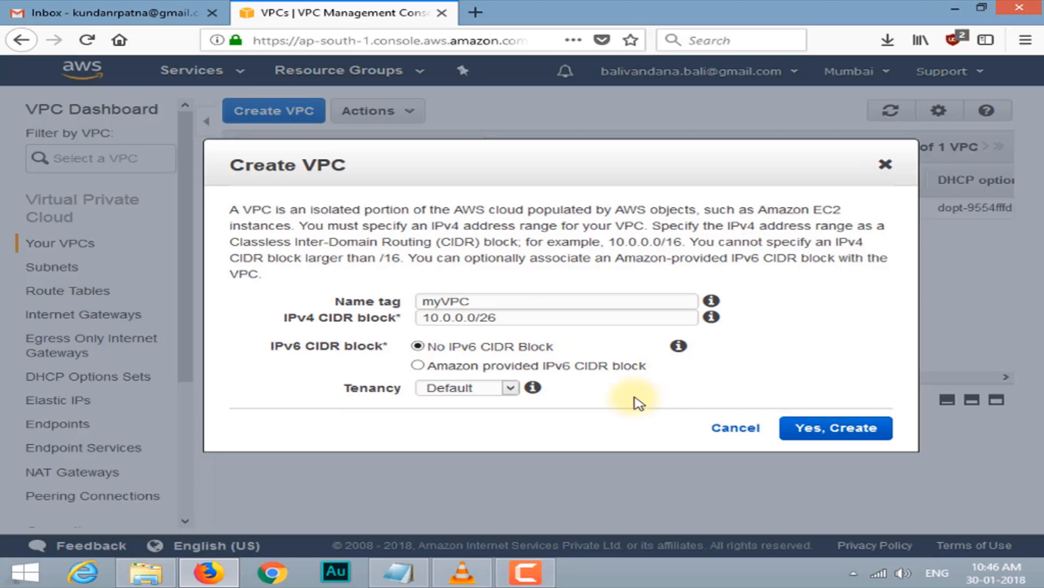
left_click(510, 388)
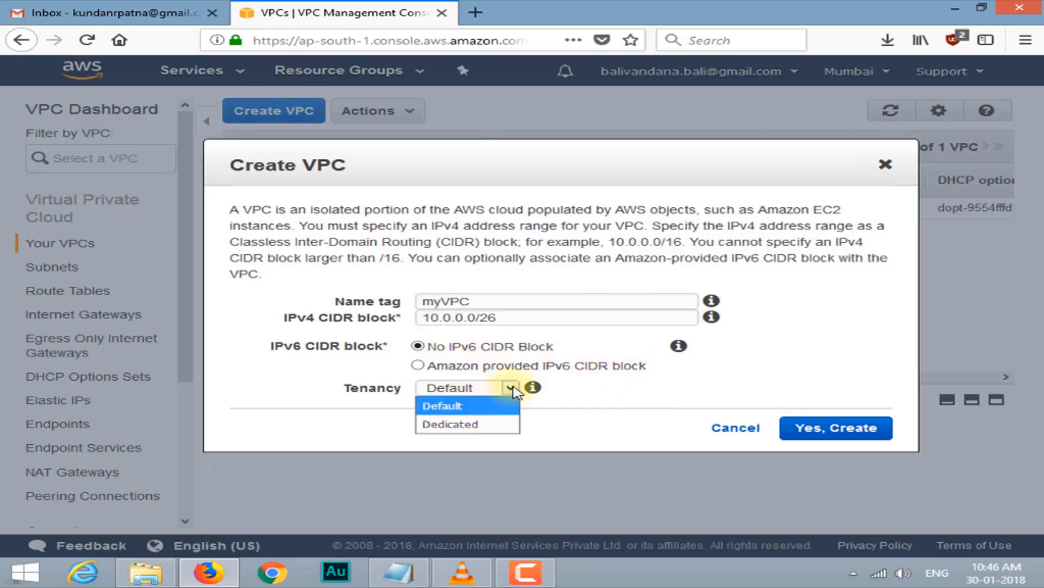
left_click(644, 392)
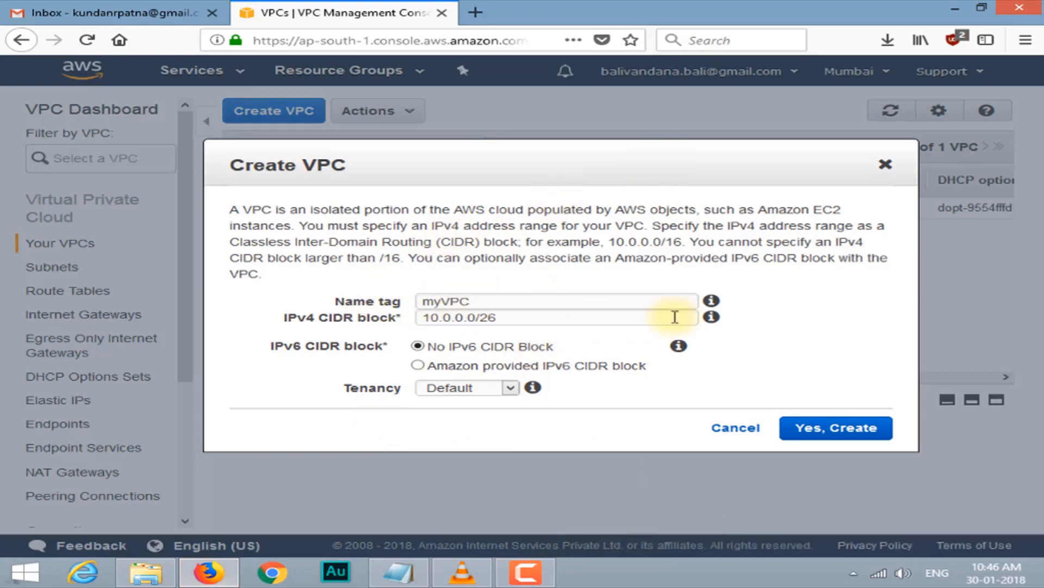
left_click(821, 435)
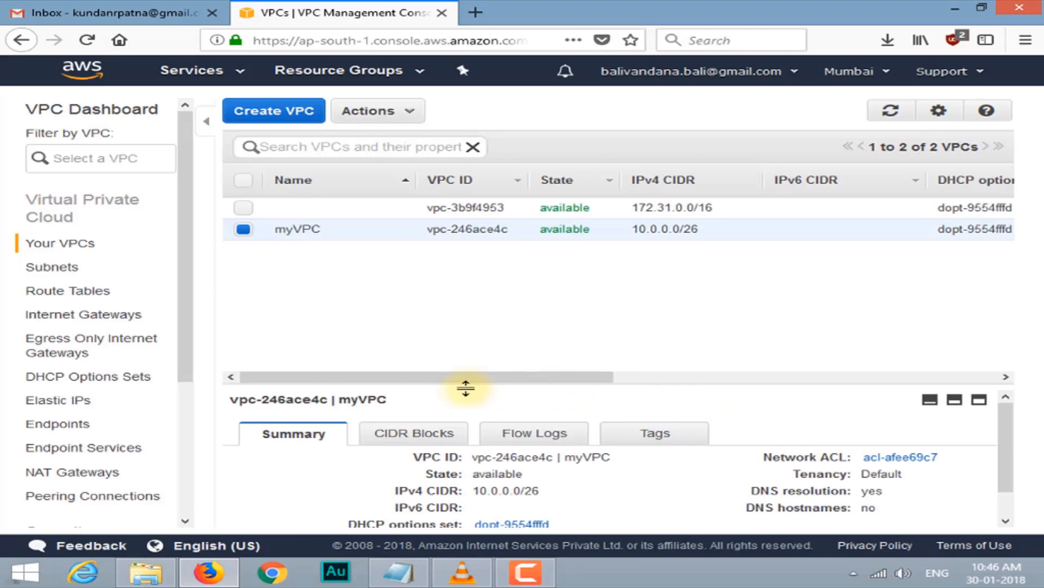
left_click_drag(478, 379, 401, 385)
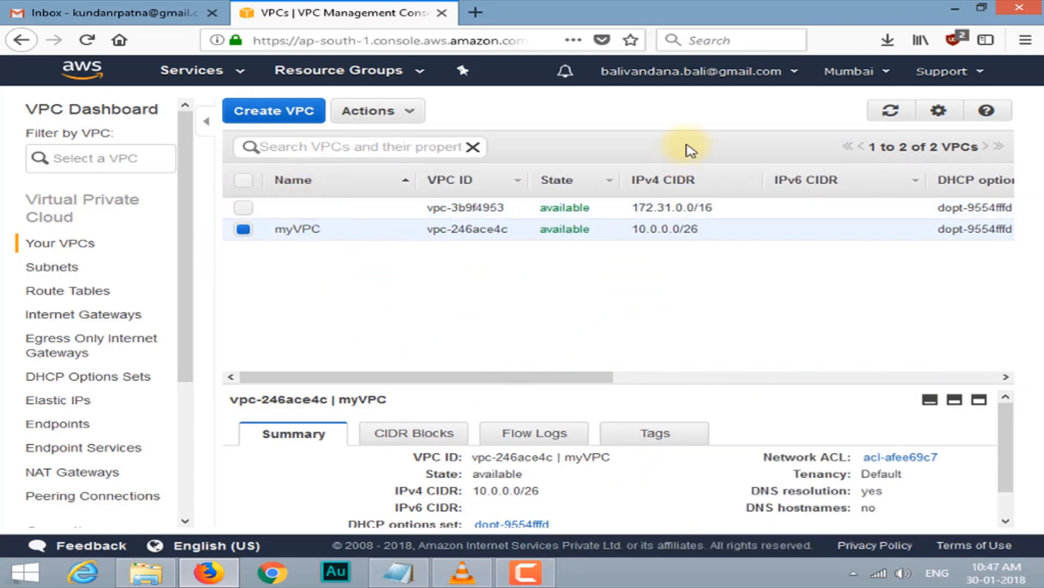
left_click_drag(548, 374, 539, 397)
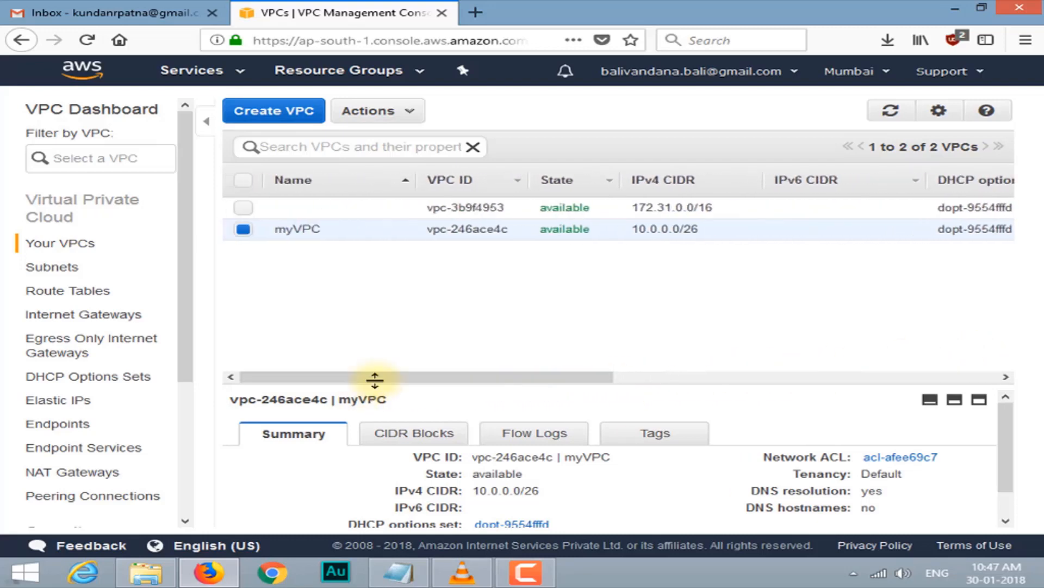
Create a subnet named private-a in myVPC, with availability zone ap-south-1a and IPv4 CIDR block 10.0.0.0/28
left_click(62, 268)
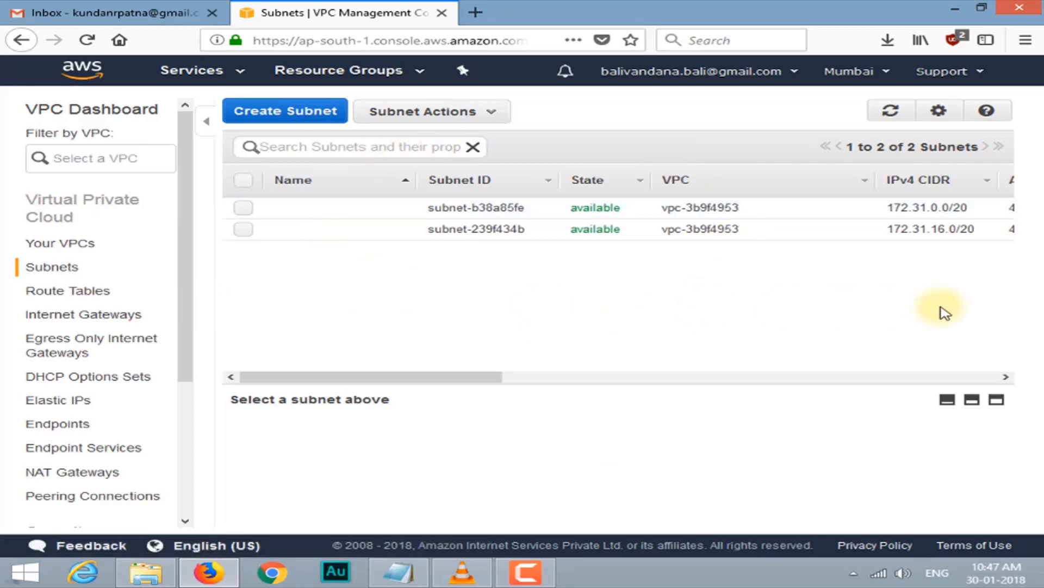
left_click_drag(475, 381, 261, 384)
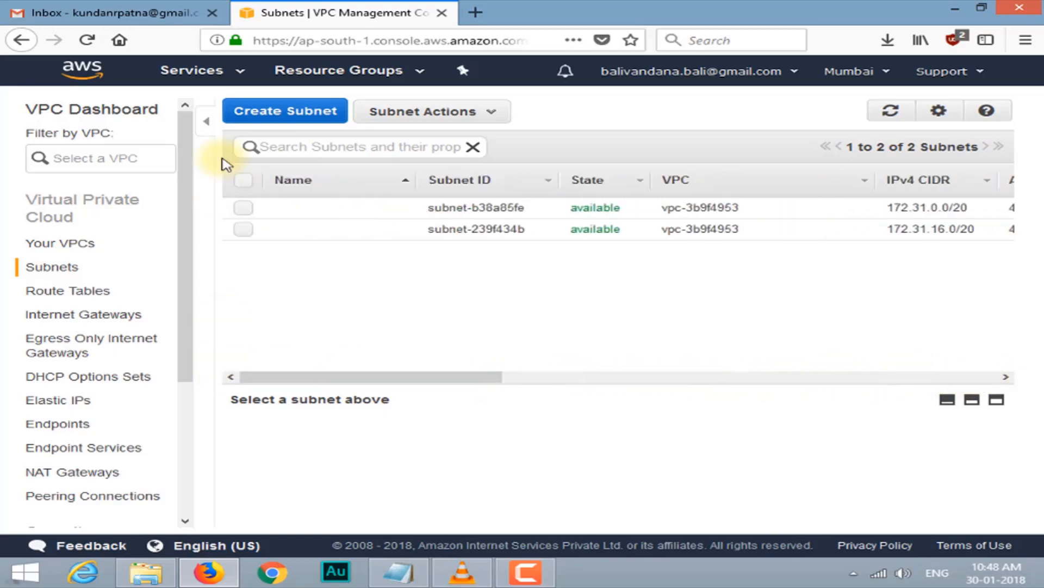
left_click(314, 109)
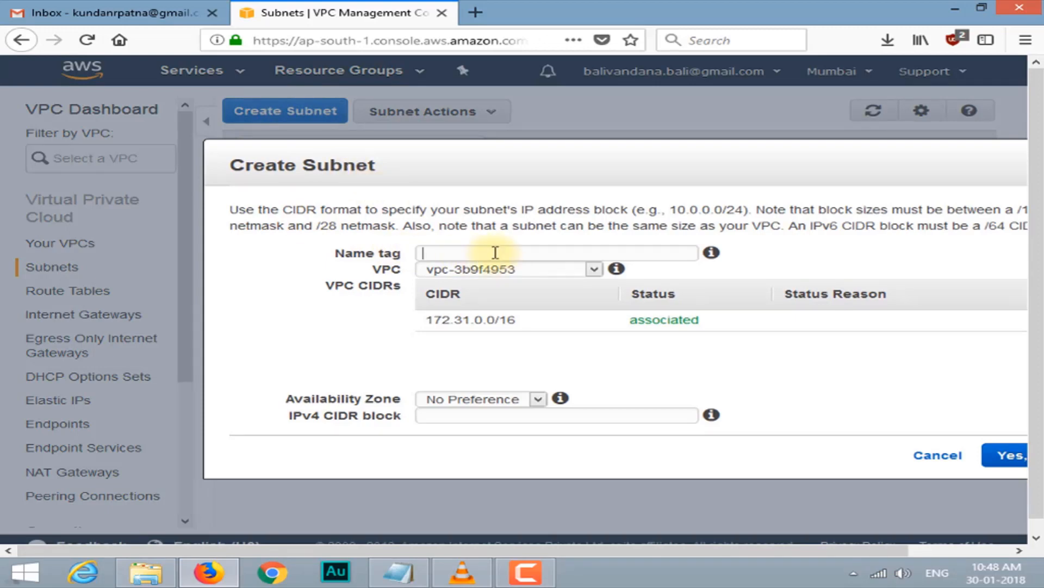
type("private-a")
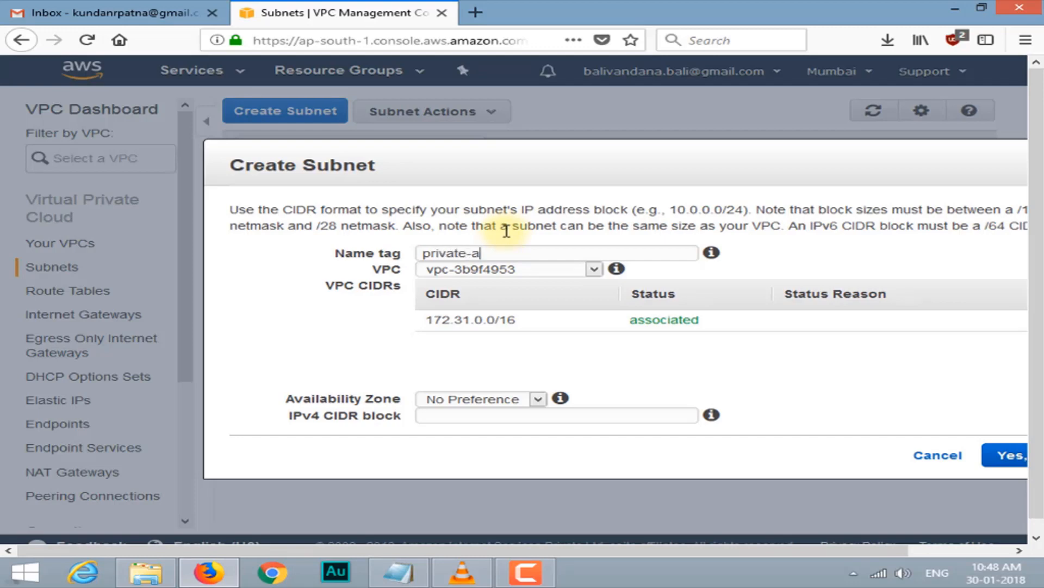
left_click(593, 270)
left_click(552, 305)
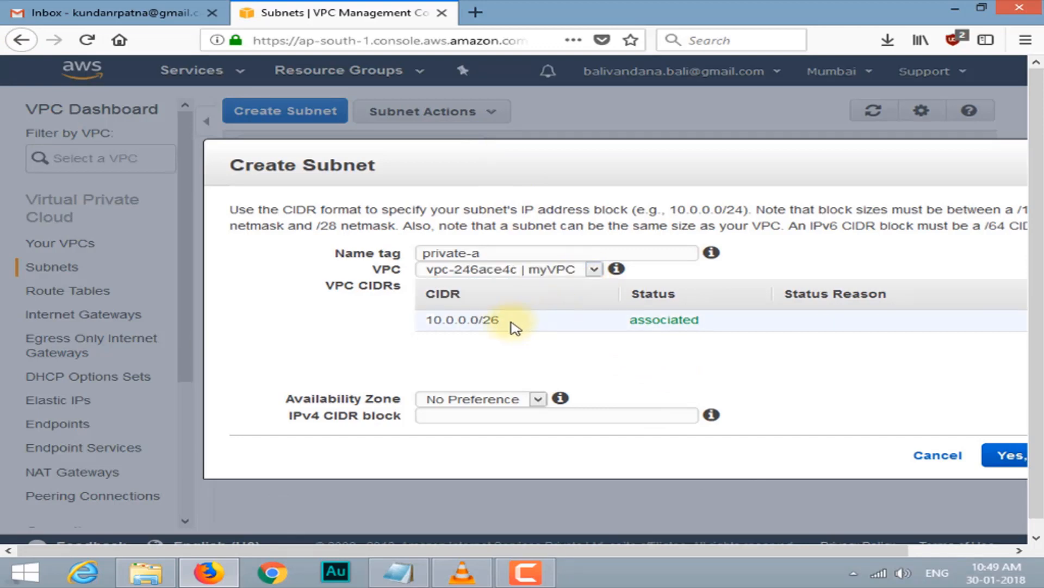
left_click(538, 401)
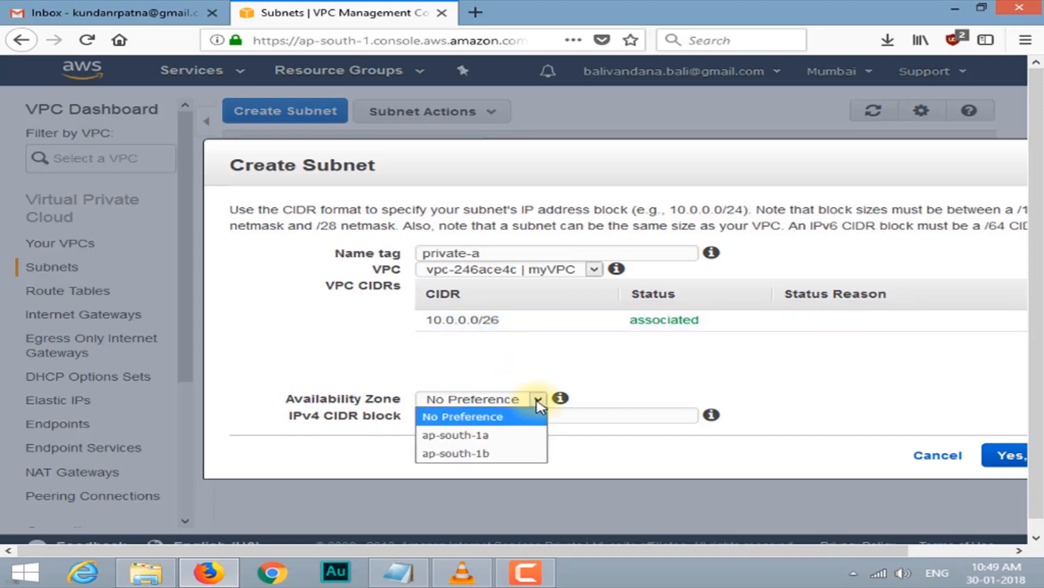
left_click(521, 437)
left_click(495, 417)
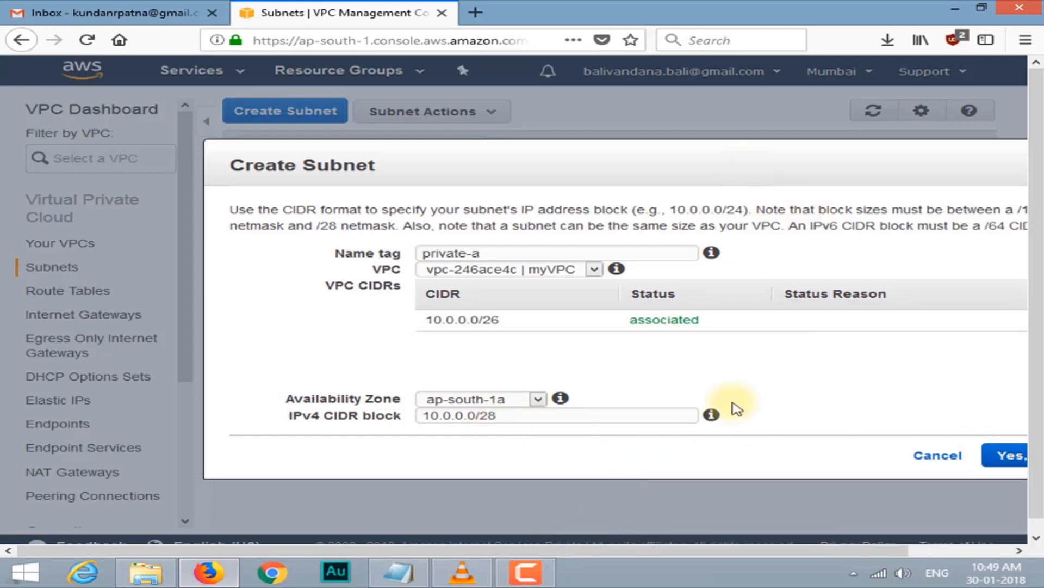
left_click_drag(730, 550, 870, 551)
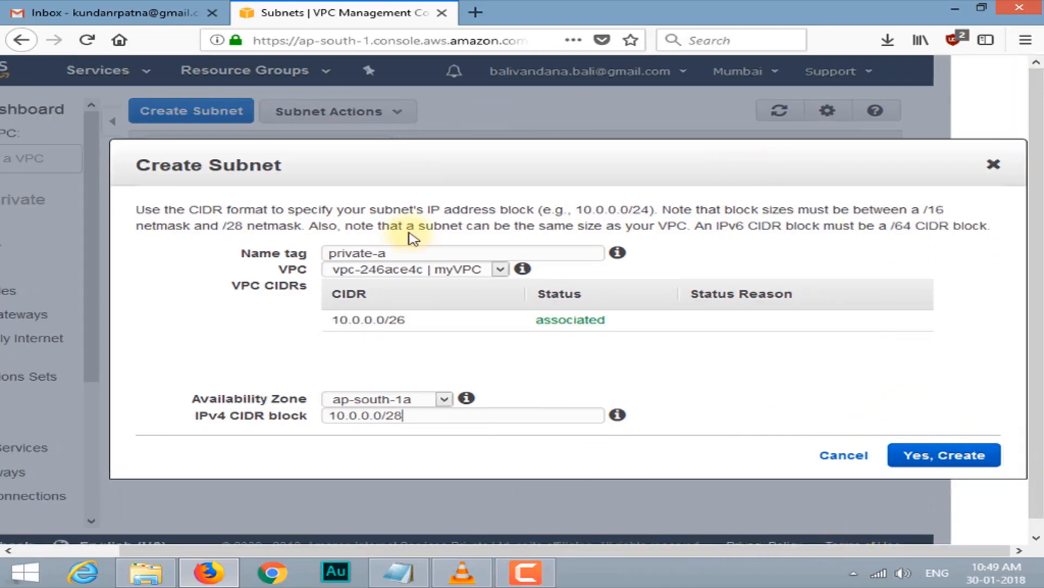
left_click_drag(616, 165, 510, 159)
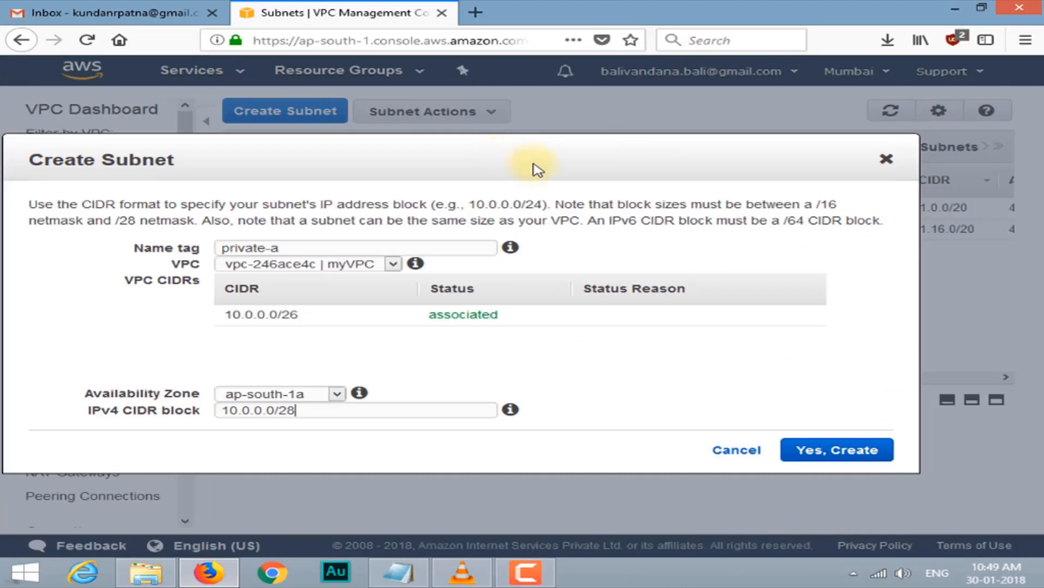
left_click(854, 457)
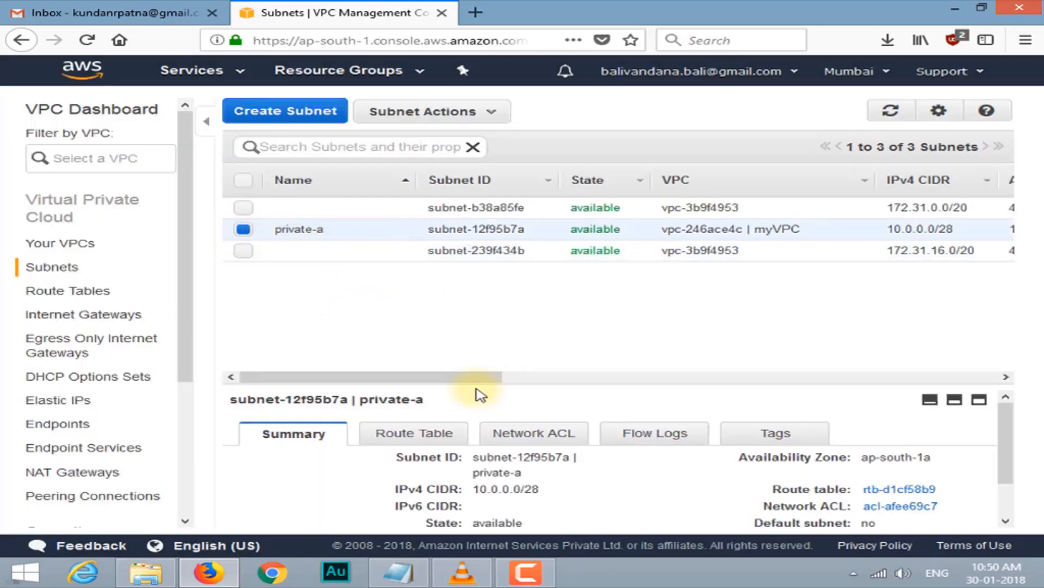
mouse_move(433, 381)
left_mouse_down()
mouse_move(466, 385)
mouse_move(444, 382)
left_mouse_up()
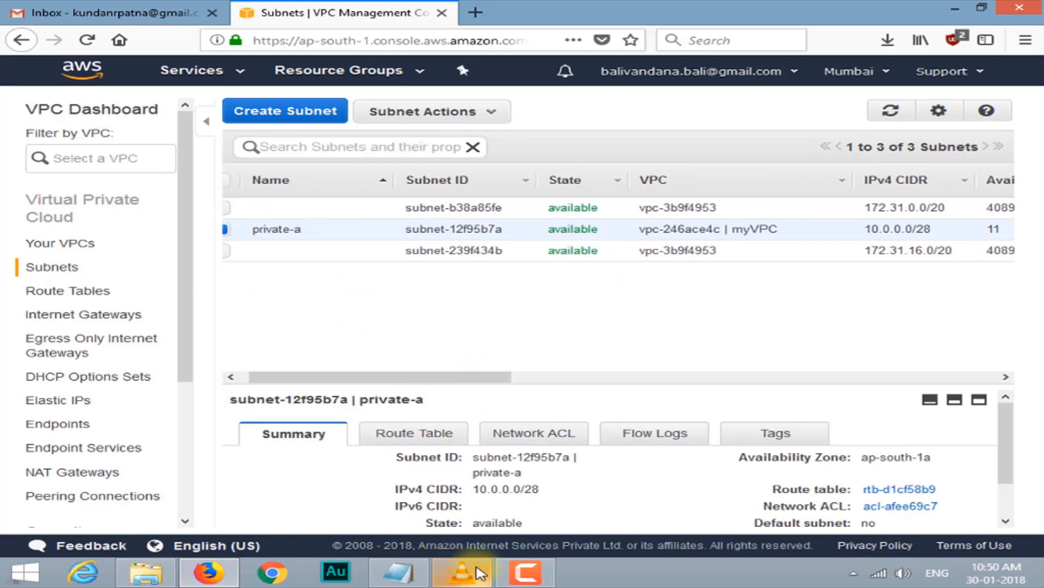
Filter the subnets by "myv" and create subnet private-c in myVPC, with availability zone ap-south-1b and IPv4 CIDR block 10.0.0.16/28
mouse_move(480, 571)
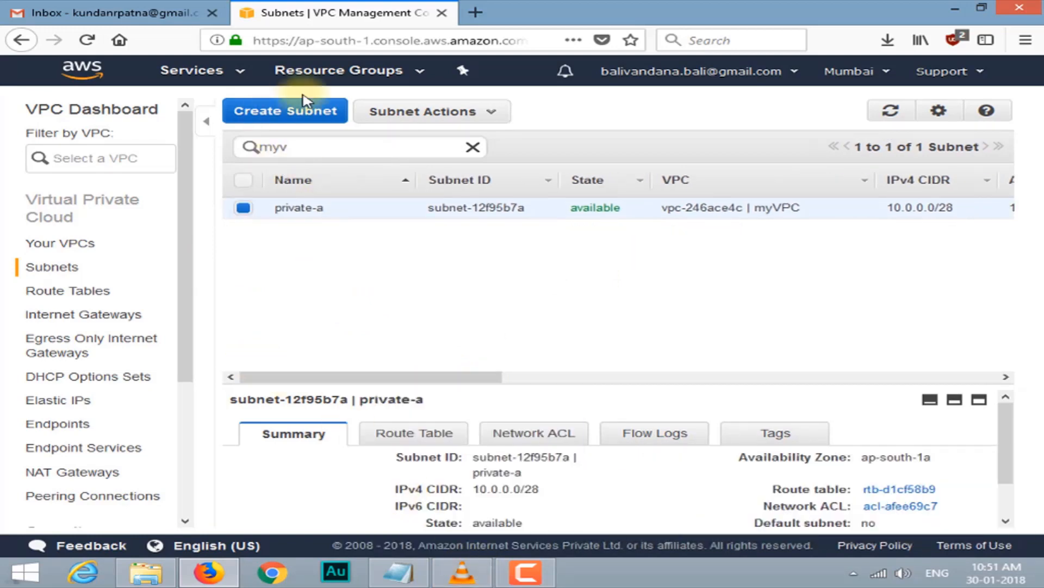
left_click(244, 111)
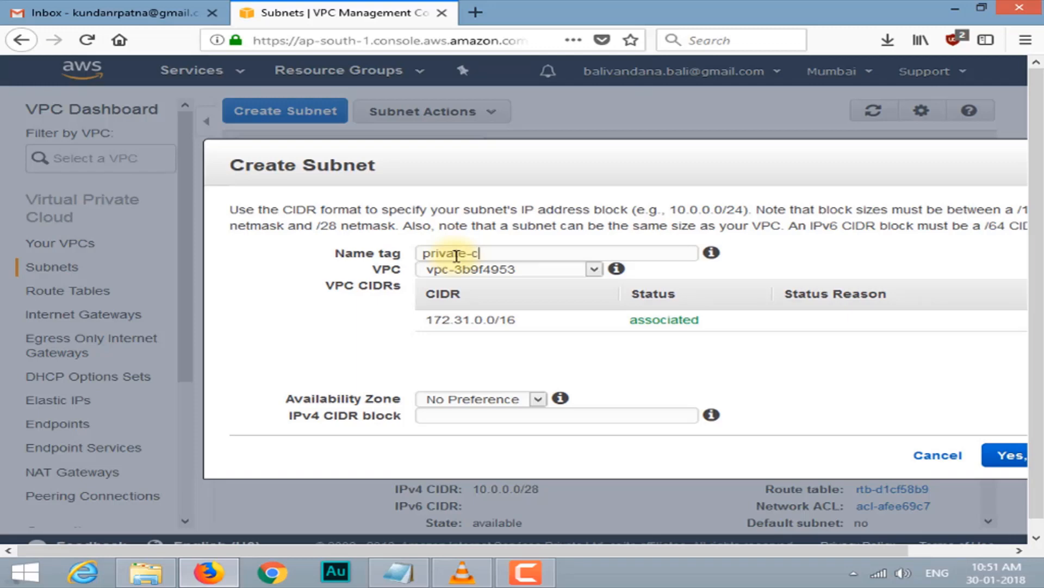
left_click(491, 269)
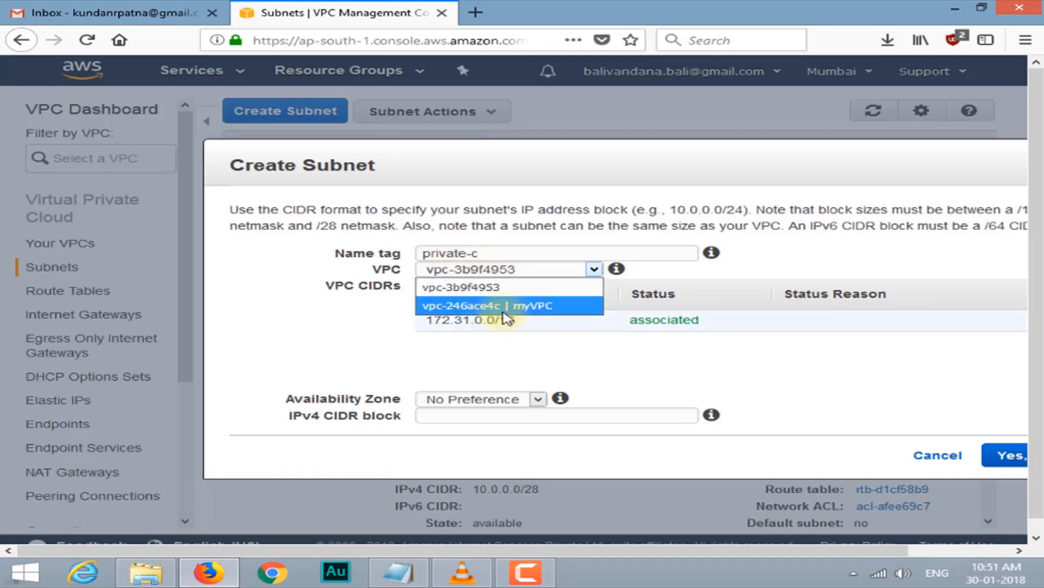
left_click(507, 305)
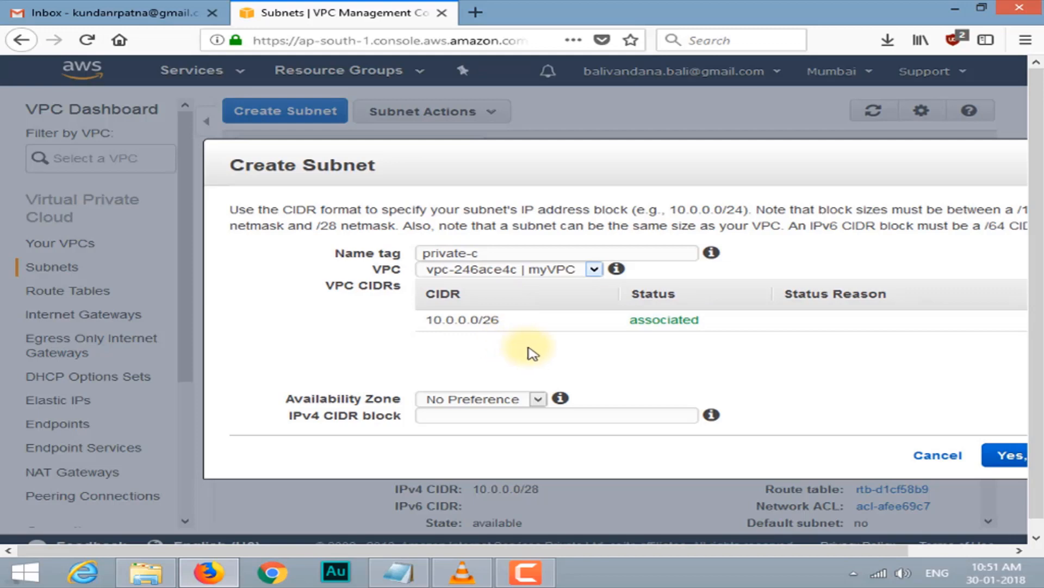
left_click(538, 403)
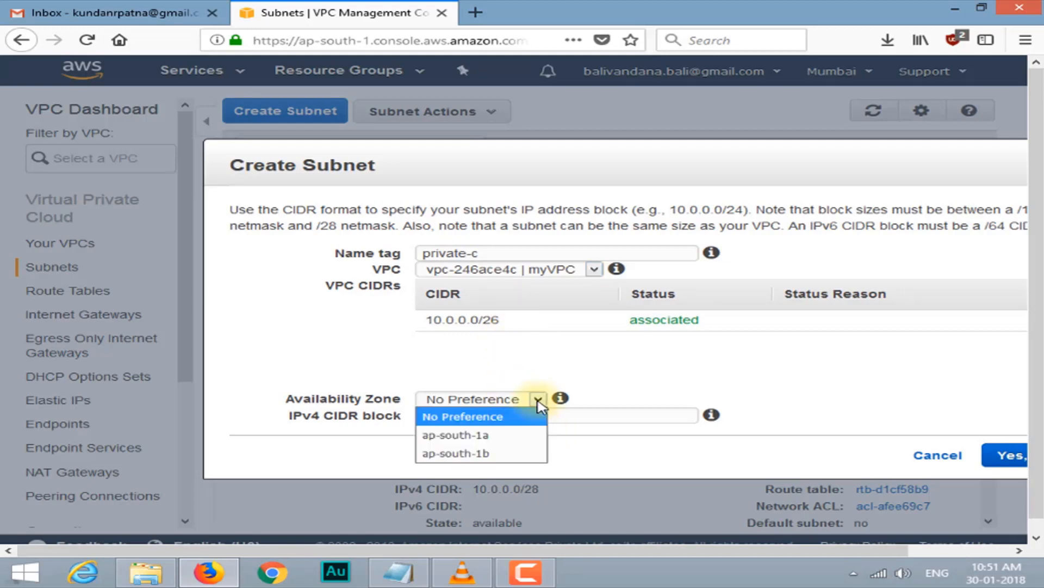
left_click(506, 455)
left_click(463, 415)
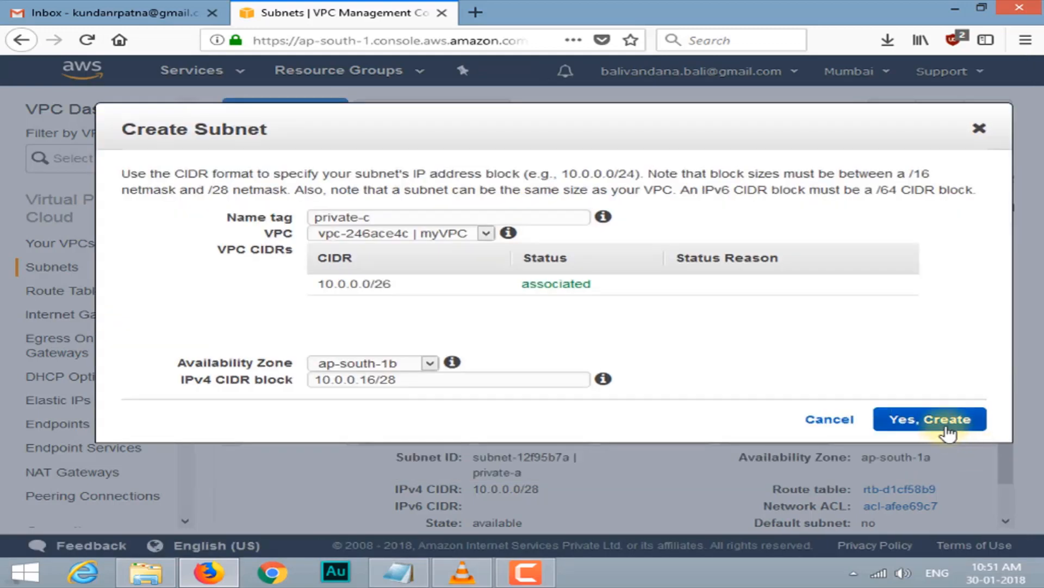
left_click(947, 433)
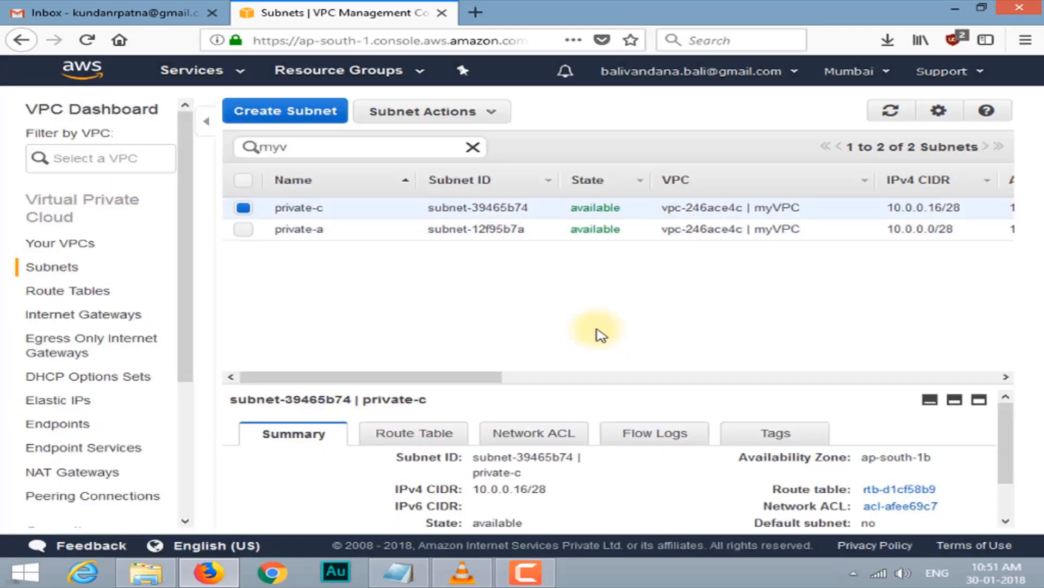
left_click_drag(387, 377, 348, 383)
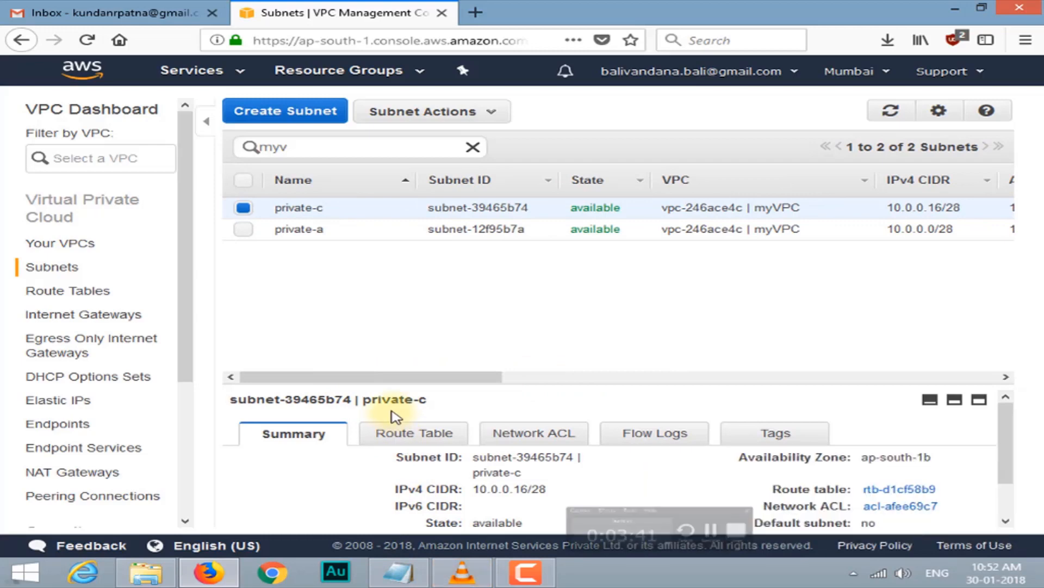
Create a subnet named public-a in myVPC, with availability zone ap-south-1a and IPv4 CIDR block 10.0.0.32/28
left_click(261, 114)
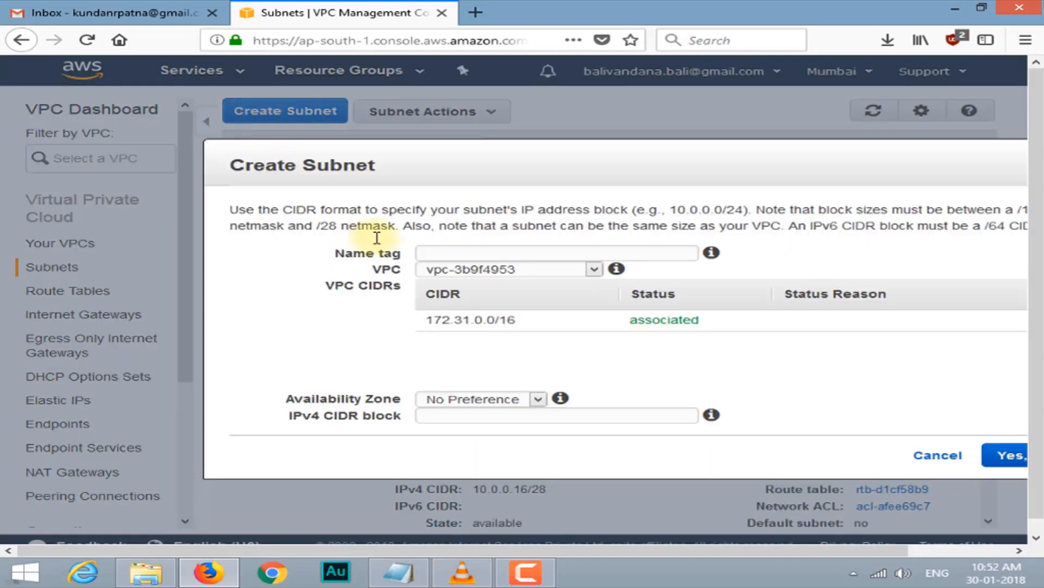
left_click(462, 246)
type("public-a")
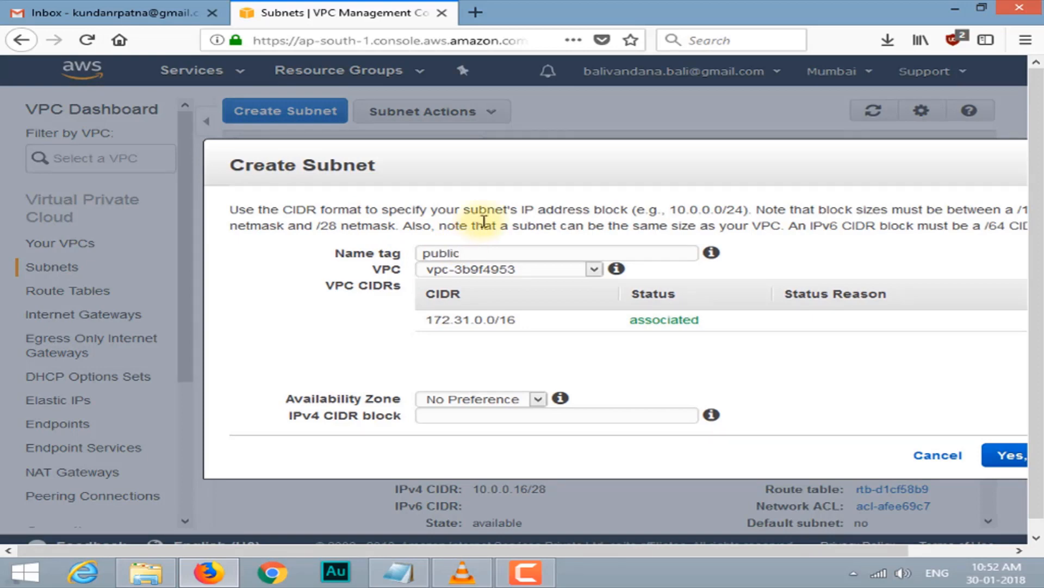
left_click(532, 269)
left_click(532, 308)
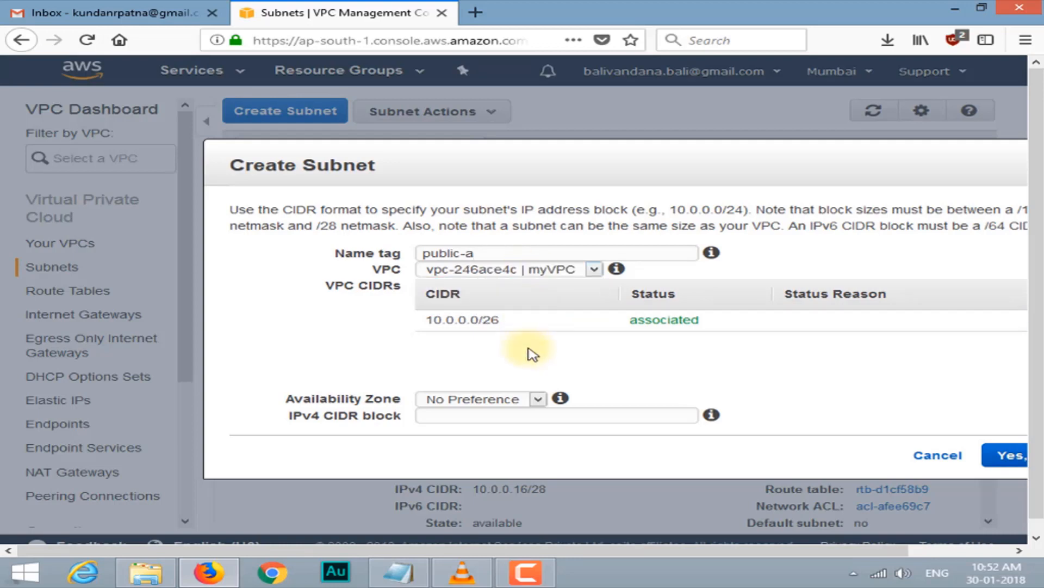
left_click(538, 399)
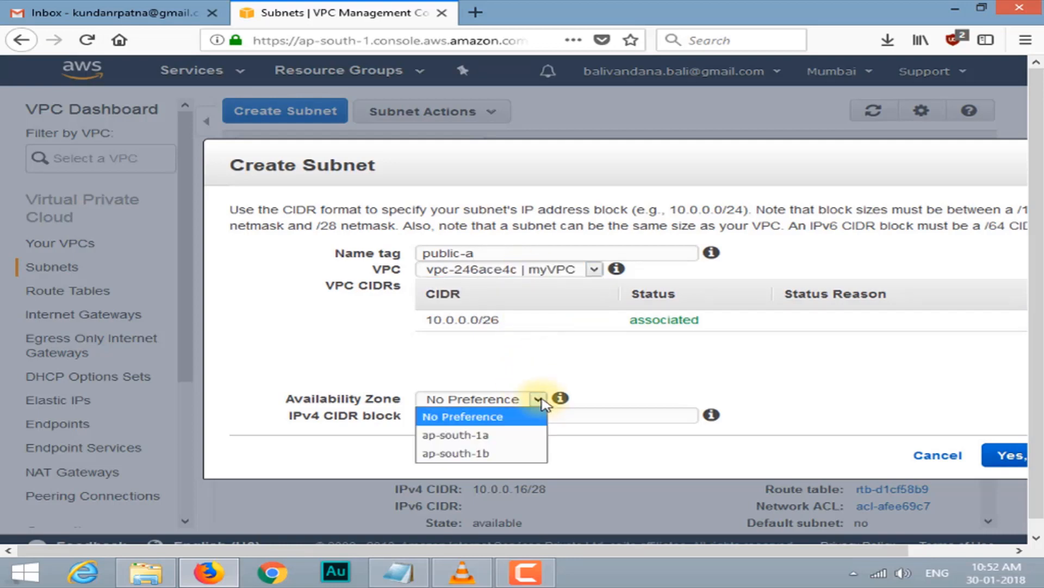
left_click(514, 434)
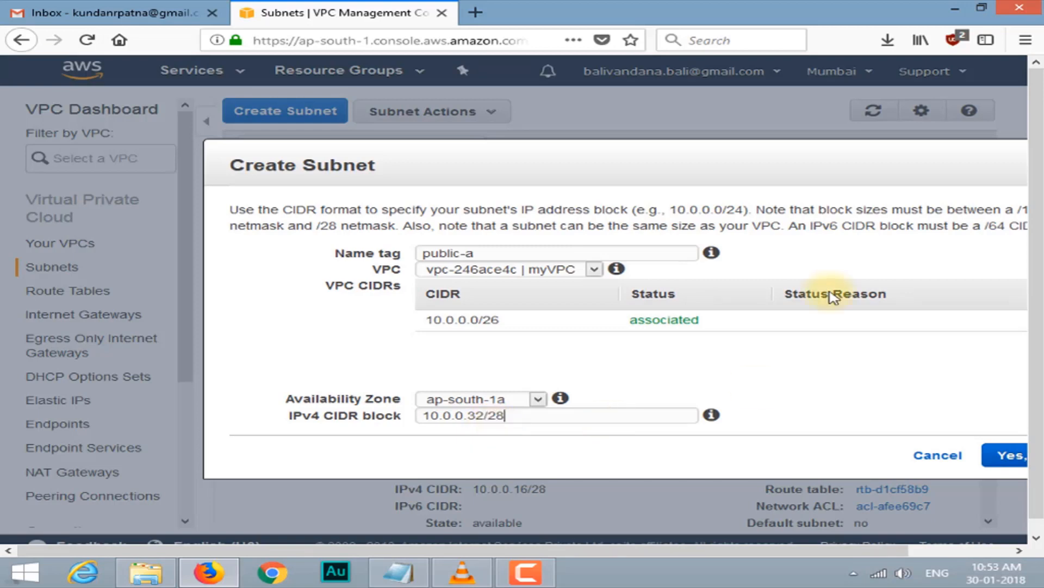
left_click_drag(723, 159, 580, 154)
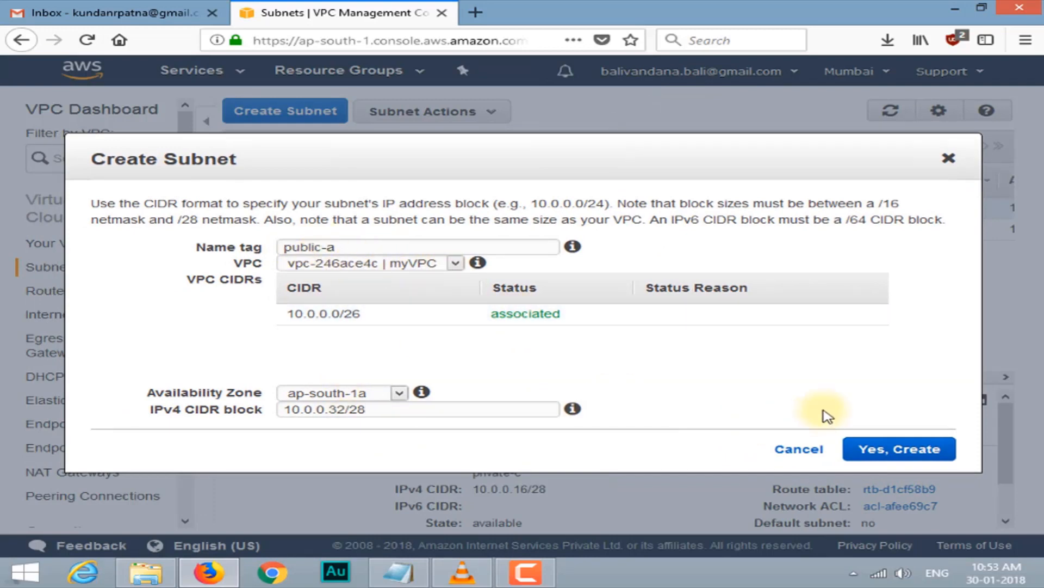
left_click(881, 454)
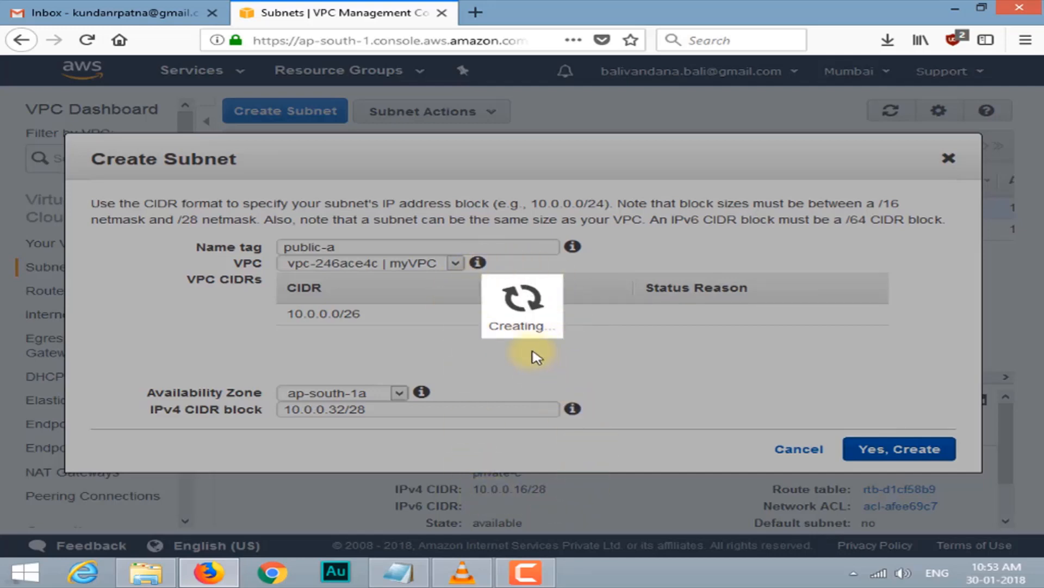
Look over the columns of the subnet list and sort the subnets by IPv4 CIDR
scroll(508, 378, "right", 3)
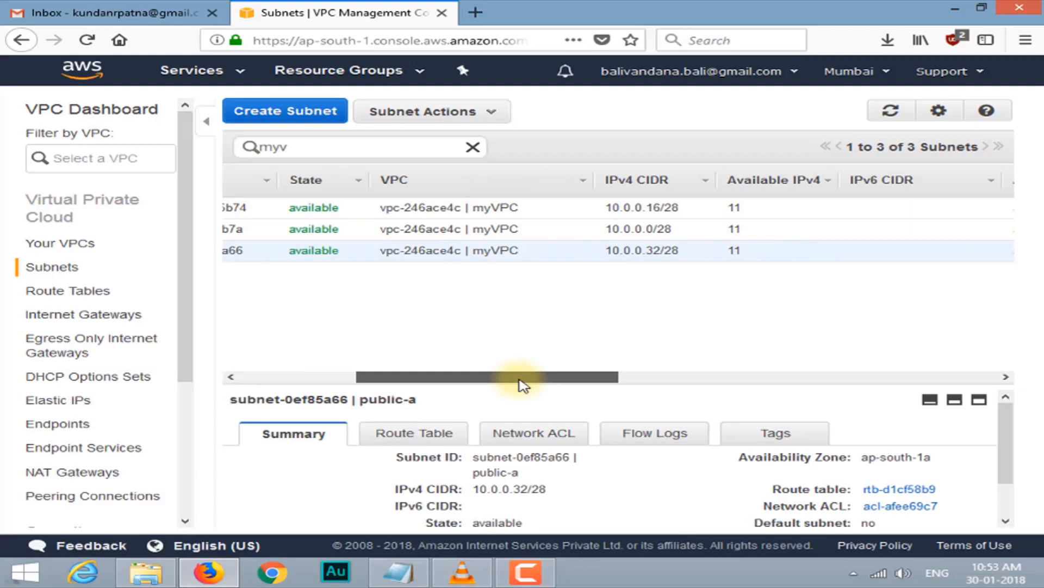
left_click_drag(520, 380, 344, 377)
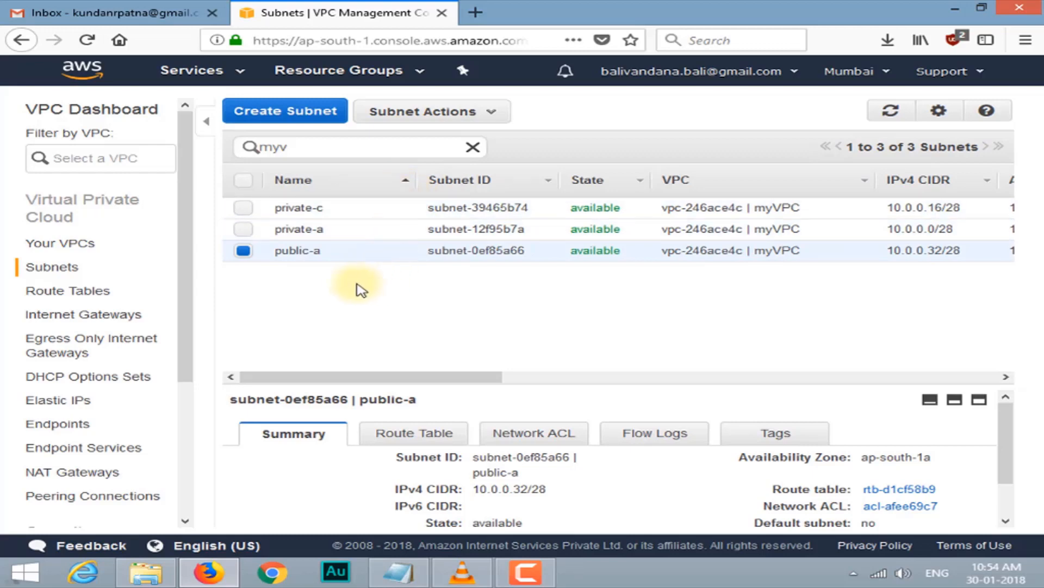
left_click(405, 184)
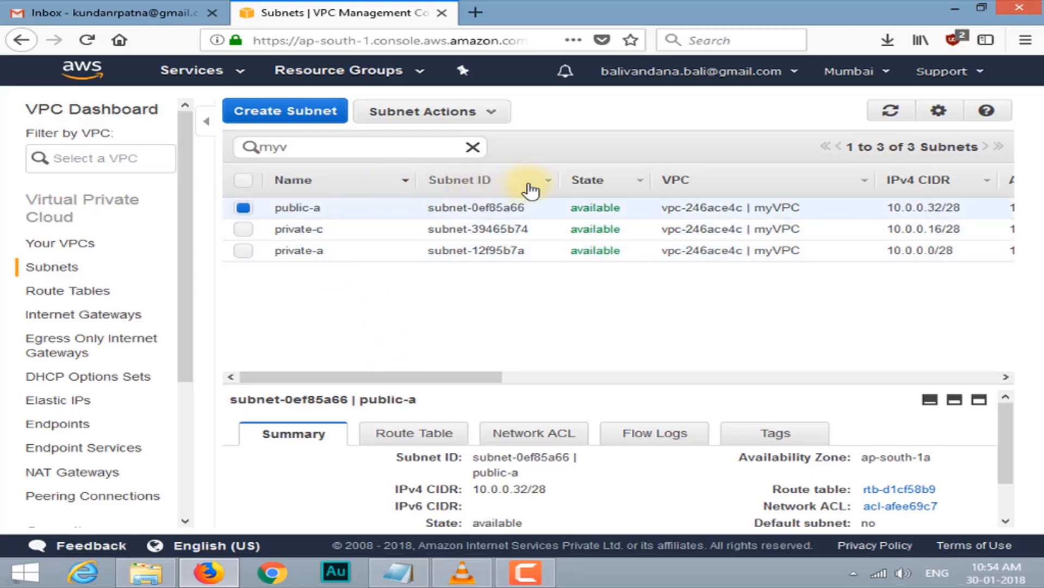
left_click(920, 180)
Create a subnet named public-c in myVPC, with availability zone ap-south-1b and IPv4 CIDR block 10.0.0.48/28
left_click(300, 114)
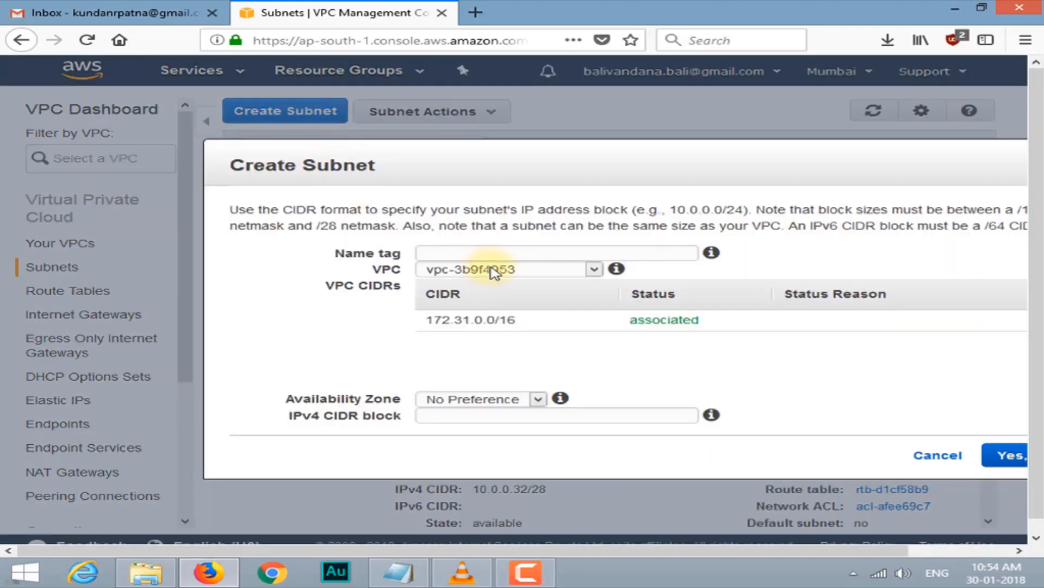
left_click(494, 252)
type("public-c")
left_click(495, 269)
left_click(498, 303)
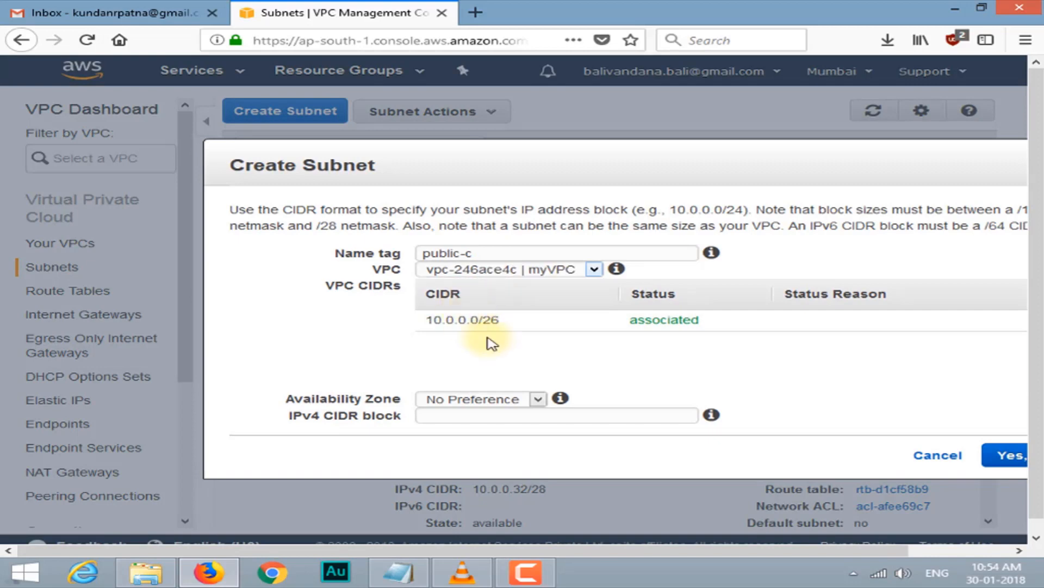
left_click(538, 399)
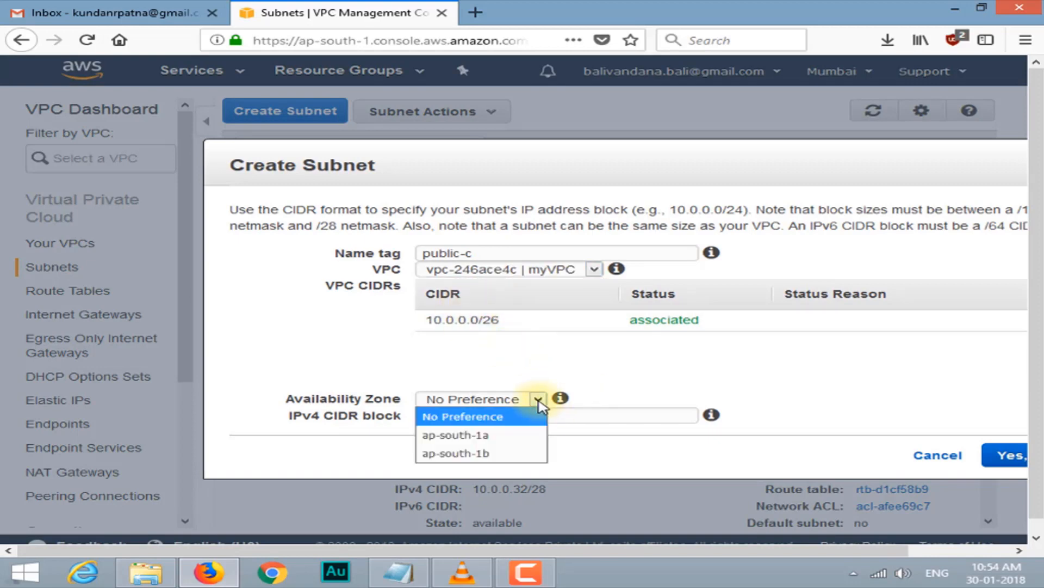
left_click(505, 454)
left_click(500, 415)
type("10.0.0.48/")
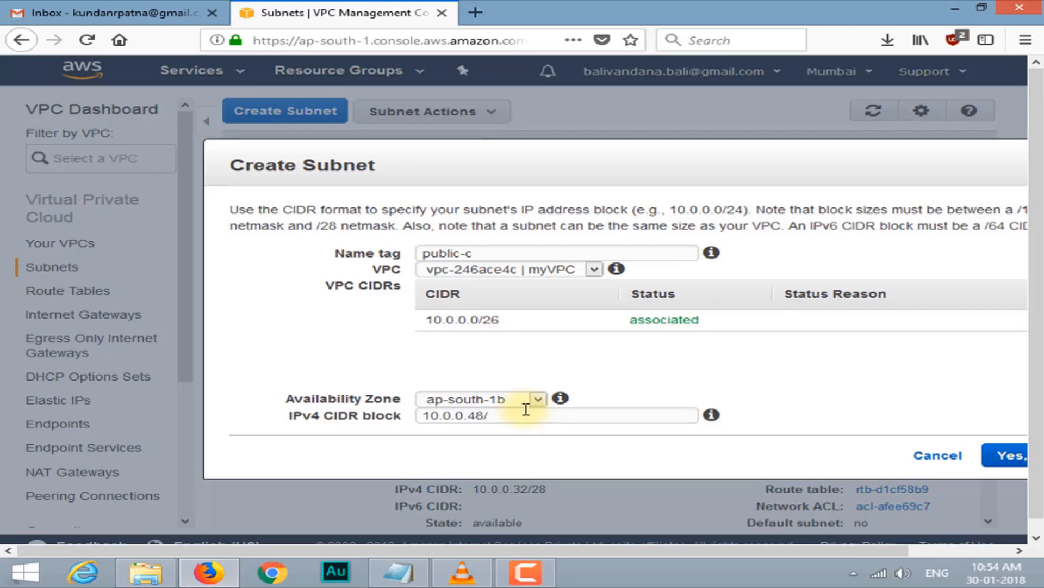
type("28")
left_click(968, 452)
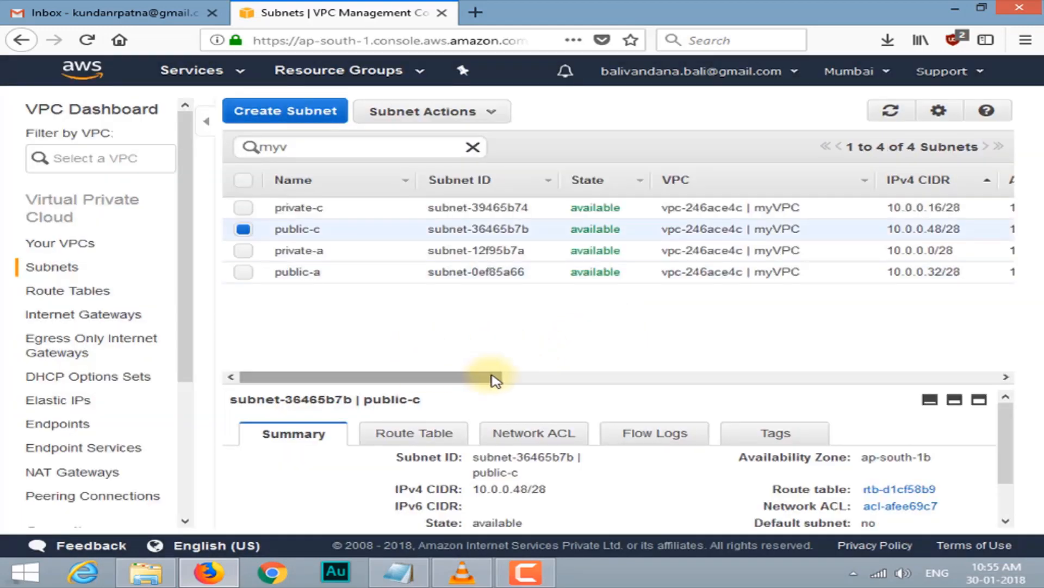
Sort the myVPC subnets by ascending IPv4 CIDR and examine their route table and network ACL columns
left_click(983, 184)
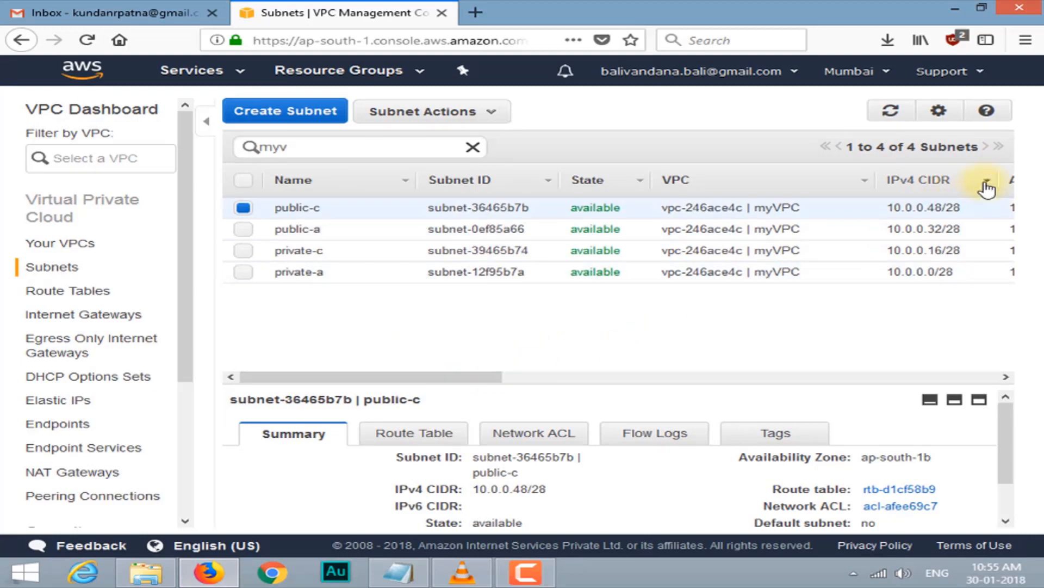
left_click(985, 184)
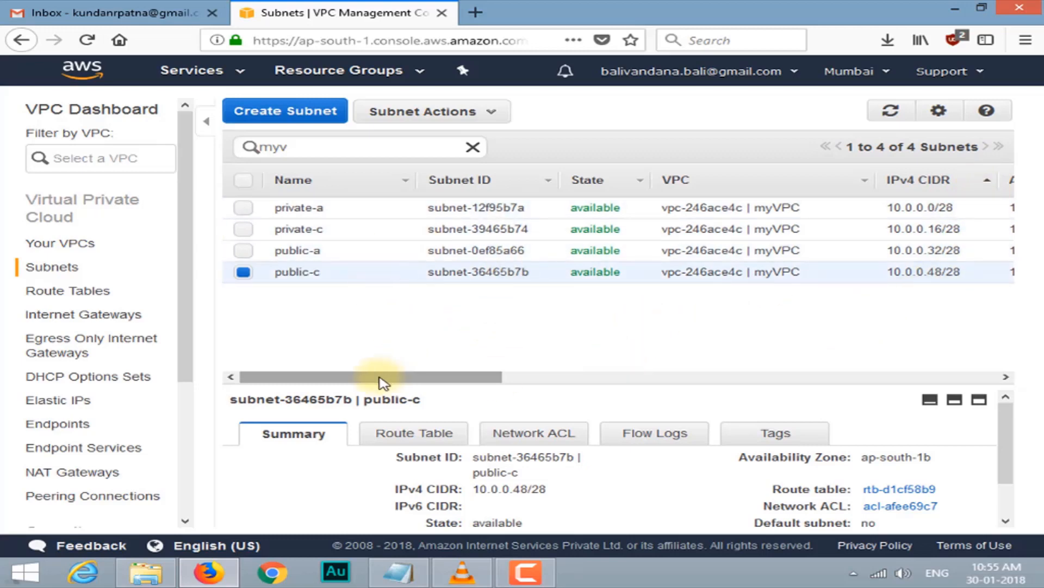
mouse_move(379, 383)
left_mouse_down()
mouse_move(411, 380)
mouse_move(386, 384)
left_mouse_up()
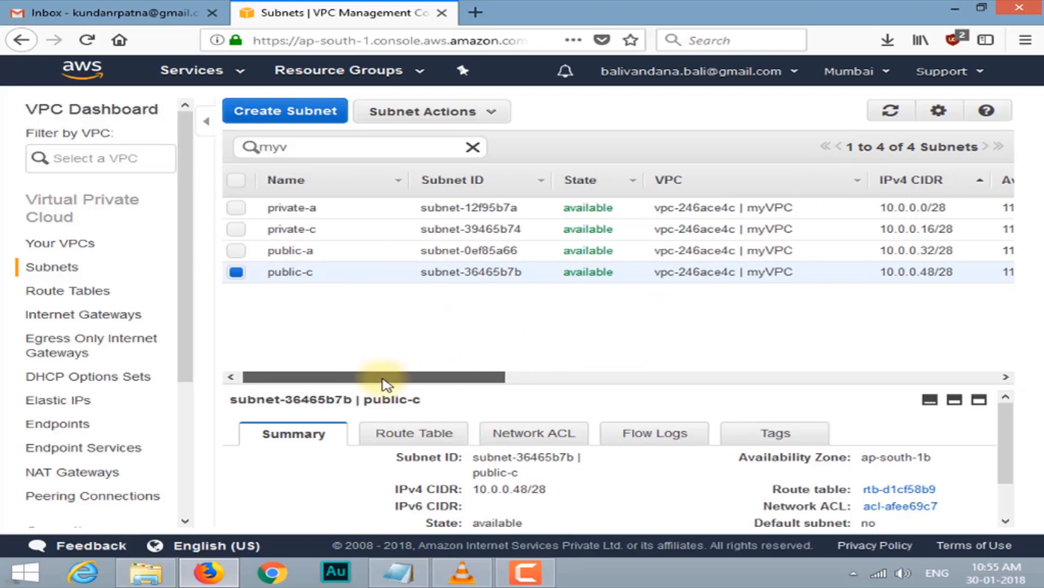
left_click_drag(386, 384, 330, 391)
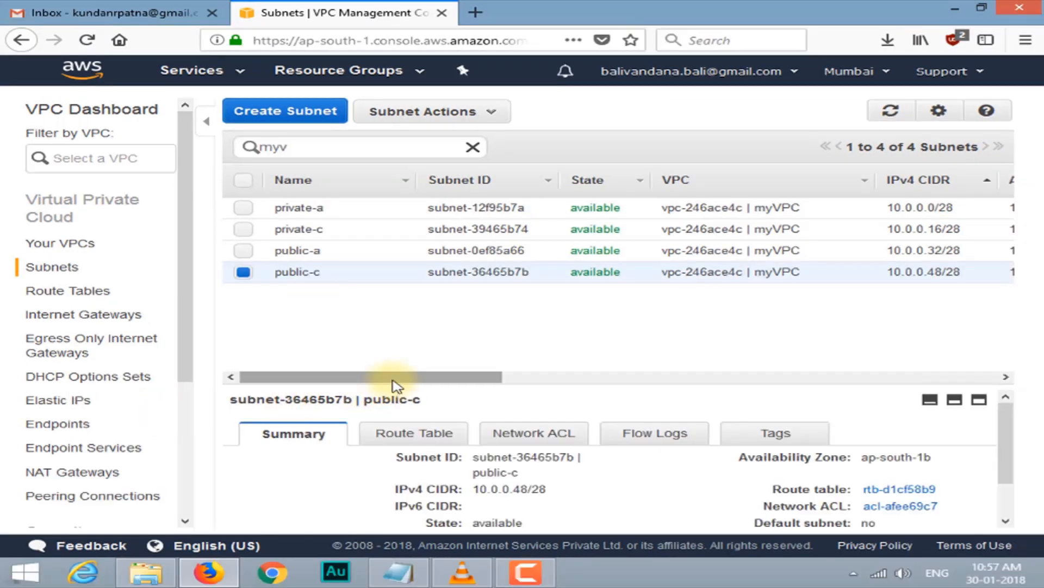
left_click_drag(396, 385, 930, 393)
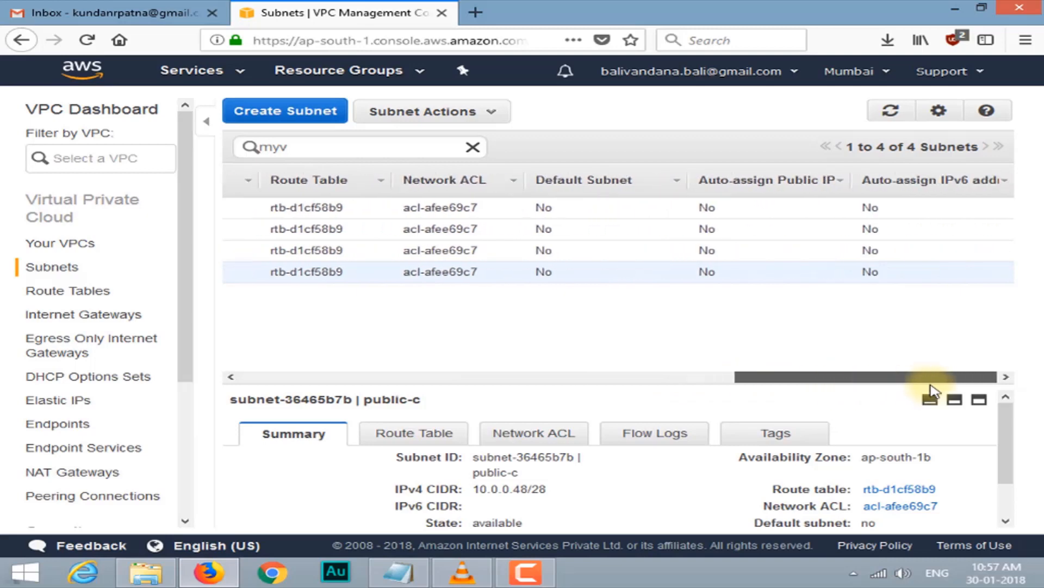
left_click(461, 390)
Show the list of route tables and filter it by "my"
left_click(91, 292)
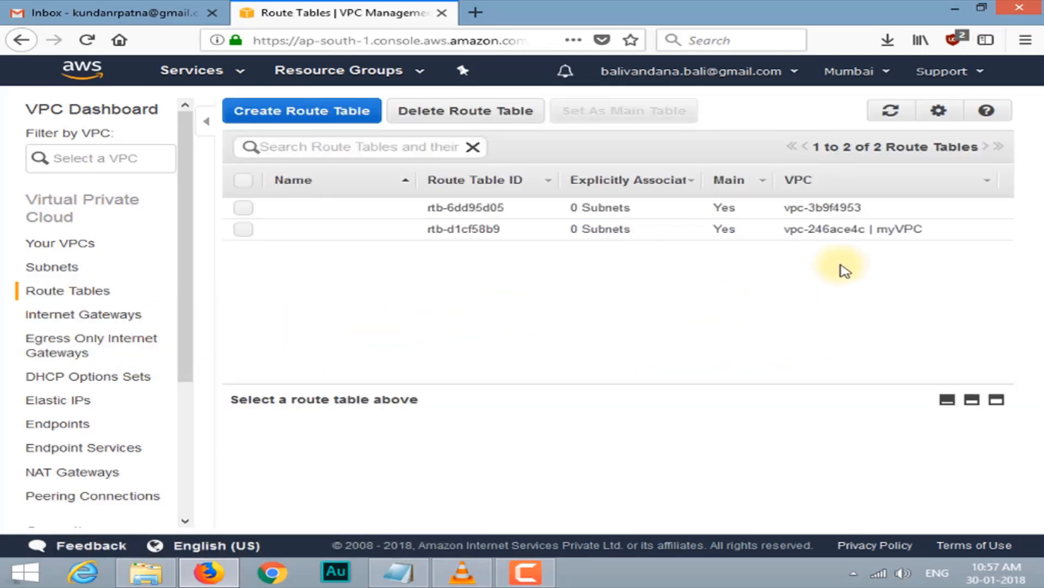
left_click(332, 147)
type("my")
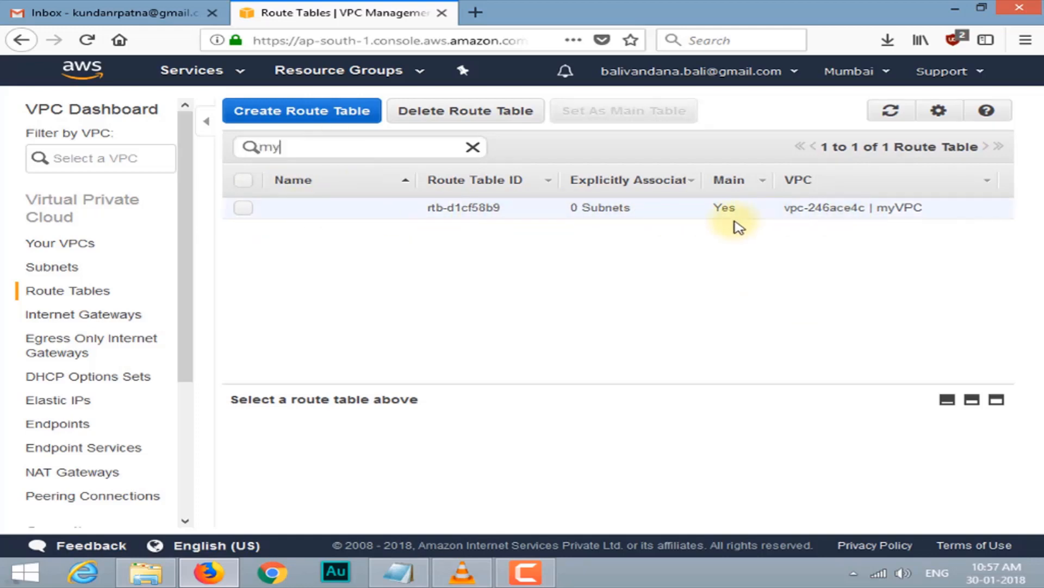
Name the main route table of myVPC public-RT
left_click(314, 216)
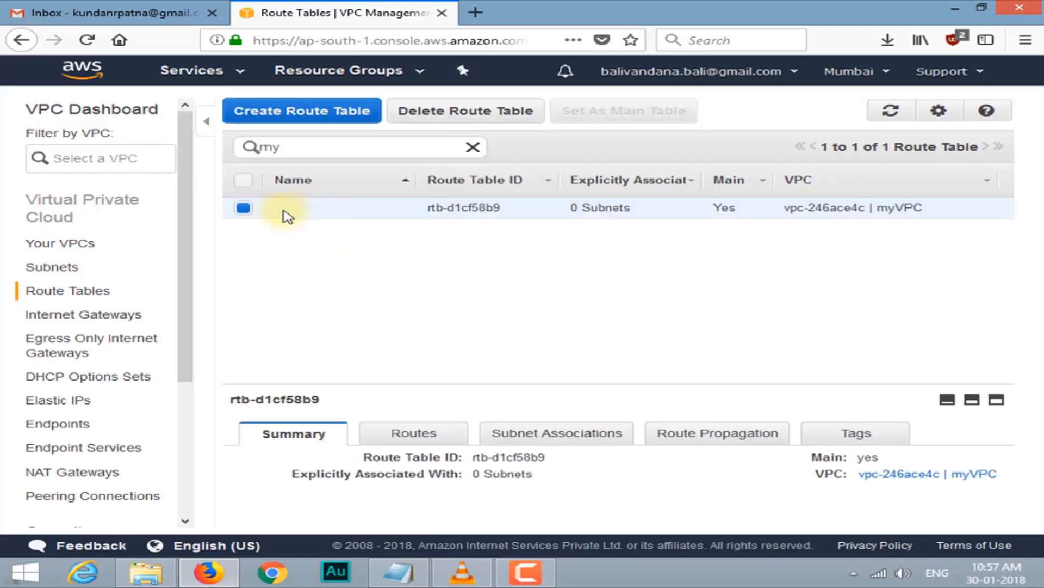
right_click(286, 209)
left_click(264, 221)
left_click(277, 216)
left_click(286, 209)
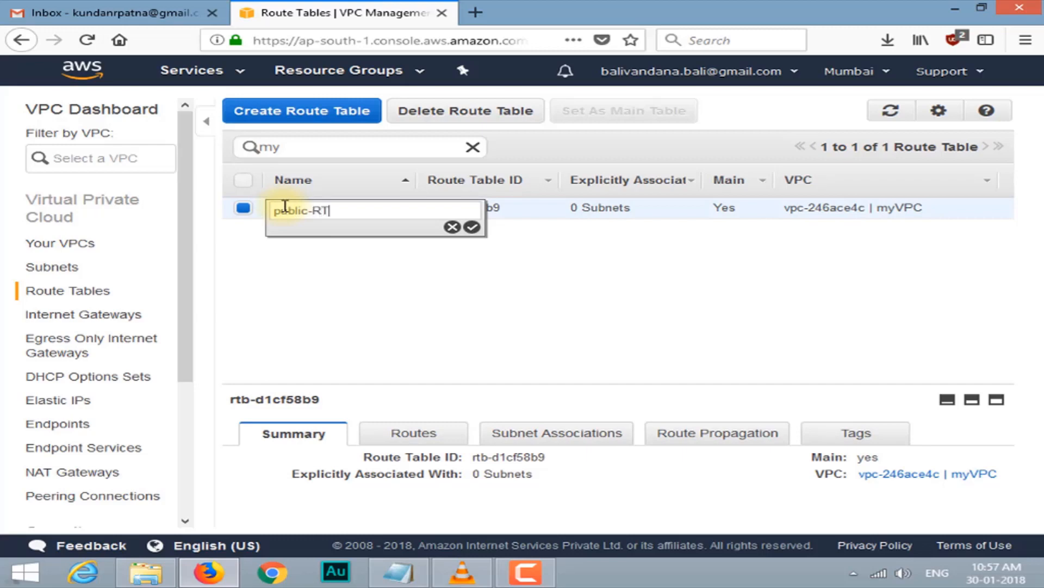
left_click(471, 227)
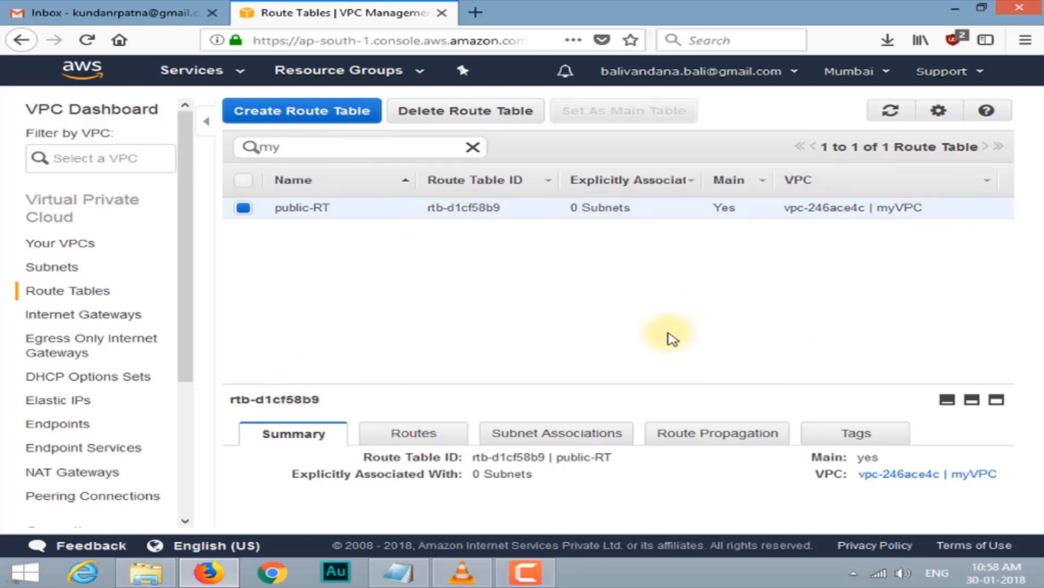
Create a route table named private-RT in myVPC
left_click(314, 121)
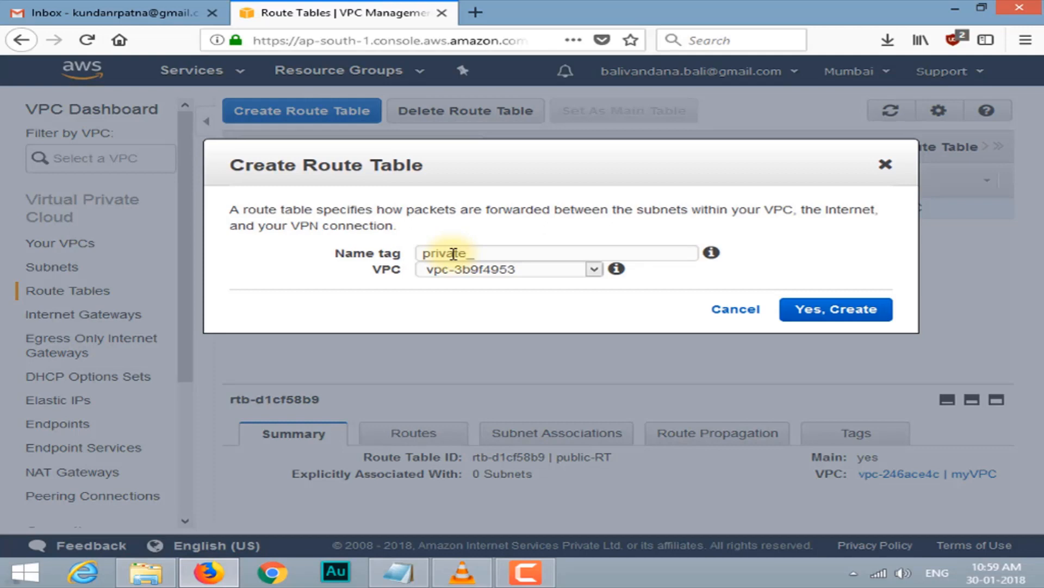
left_click(526, 271)
left_click(523, 303)
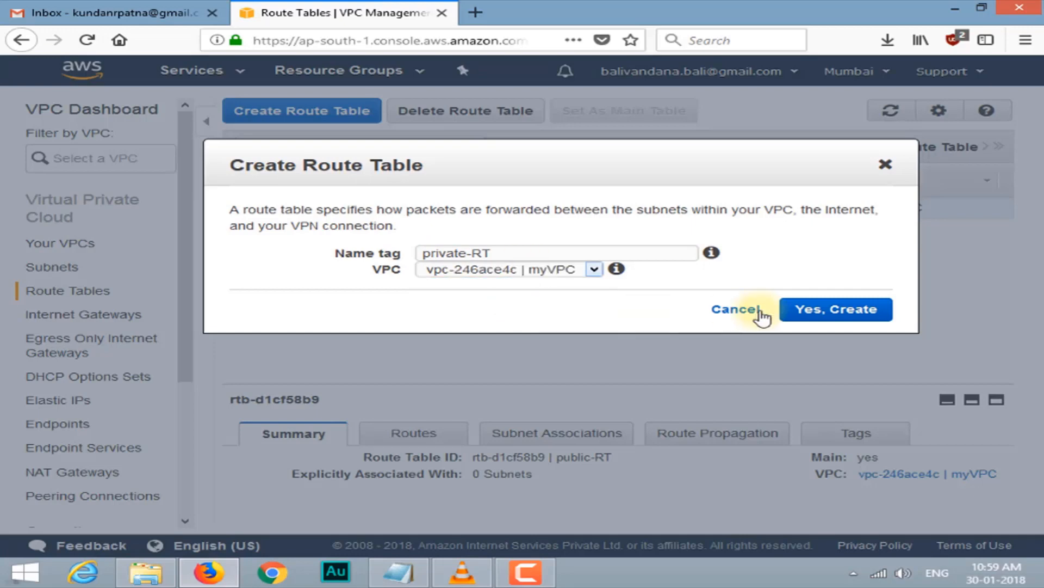
left_click(850, 310)
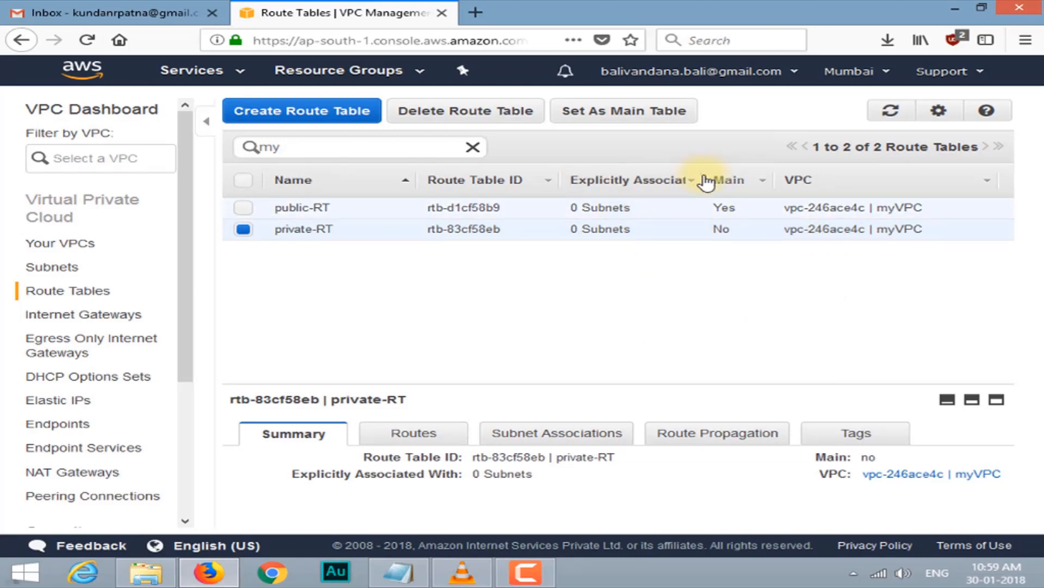
Widen the Explicitly Associated With column in the route table list to fit its full heading
left_click_drag(704, 182, 760, 180)
left_click_drag(562, 376, 723, 376)
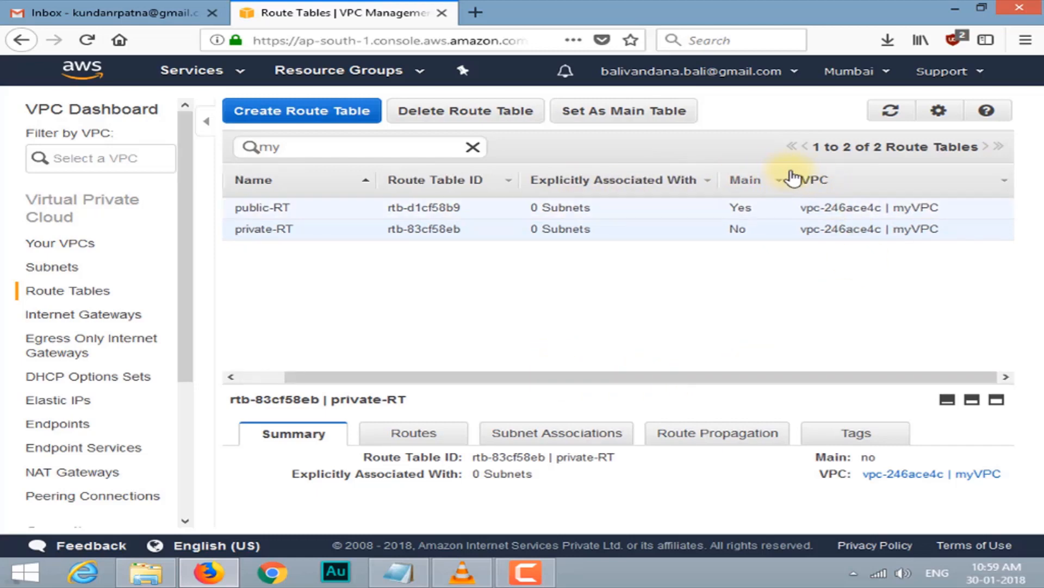
mouse_move(789, 179)
left_mouse_down()
mouse_move(816, 178)
mouse_move(787, 179)
left_mouse_up()
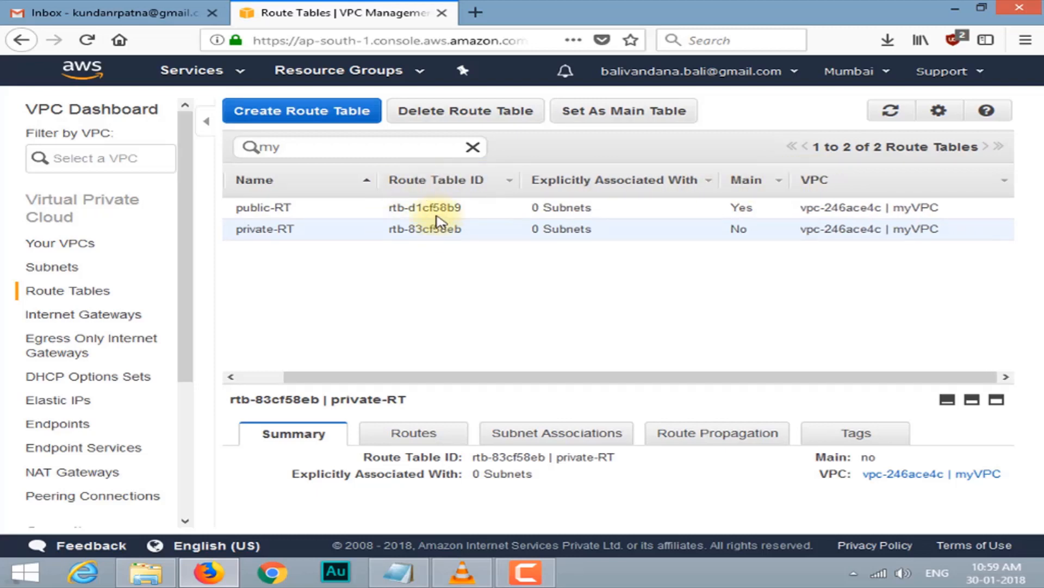
left_click_drag(511, 378, 315, 378)
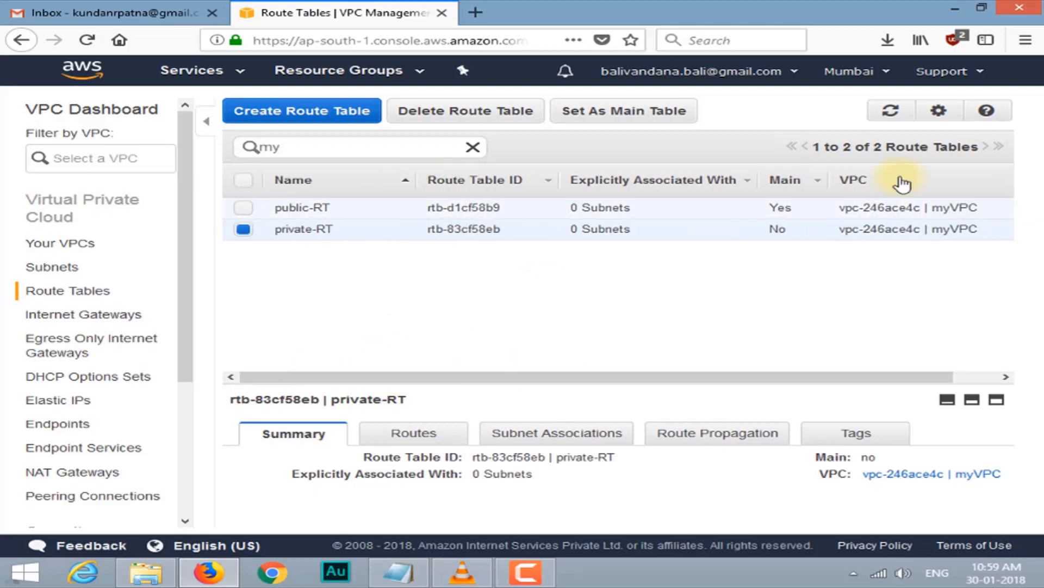
left_click_drag(653, 380, 670, 354)
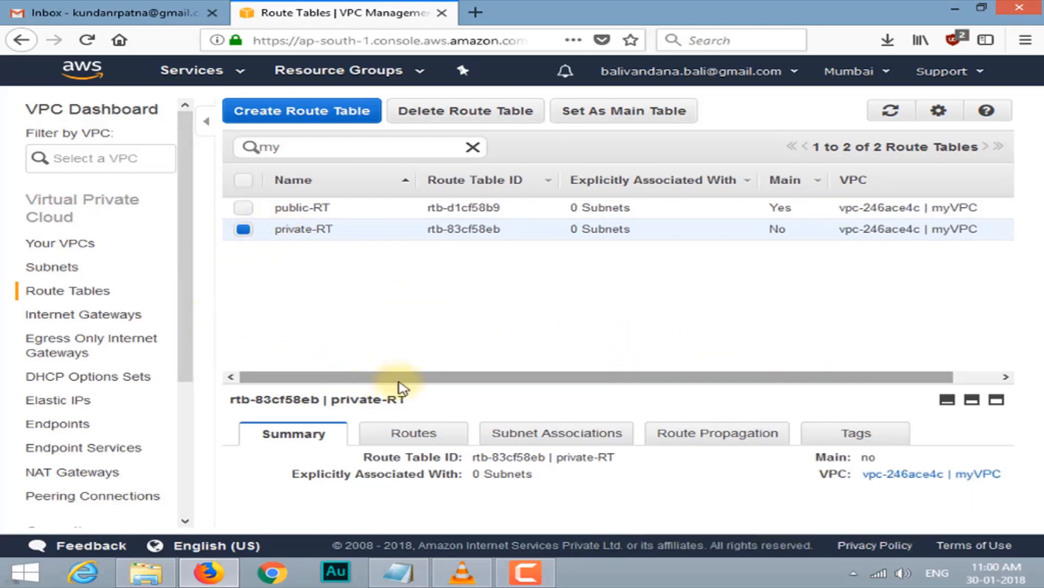
Associate the private-a and private-c subnets with the private-RT route table
left_click_drag(411, 379, 397, 285)
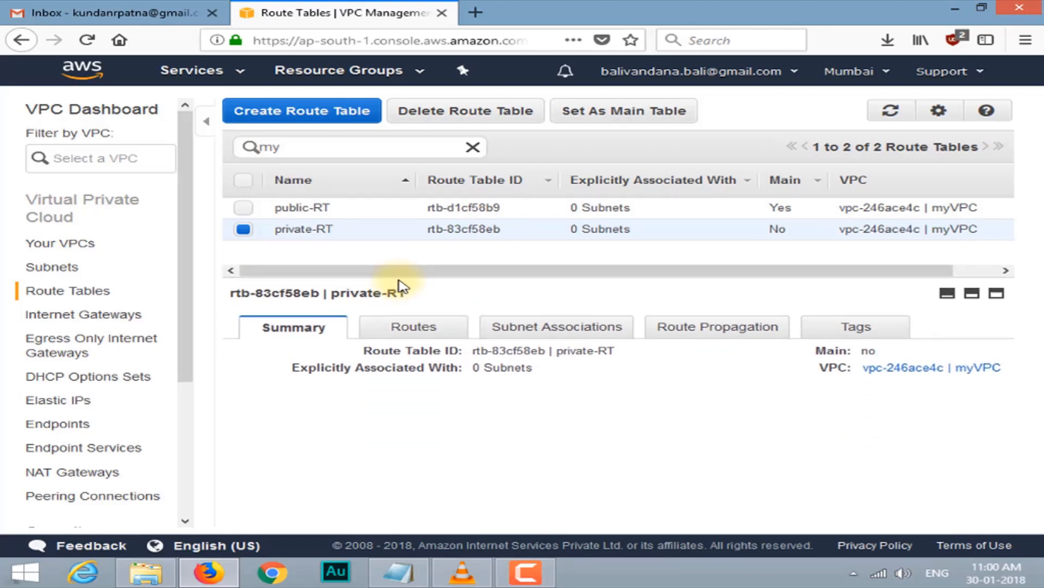
left_click(539, 329)
scroll(471, 393, "down", 2)
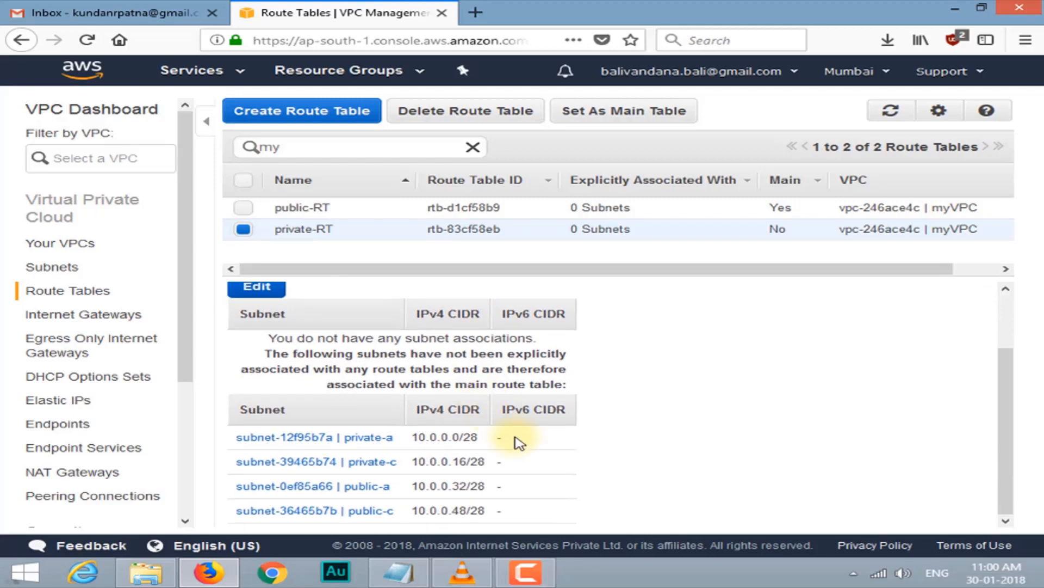
scroll(517, 436, "up", 2)
left_click(256, 357)
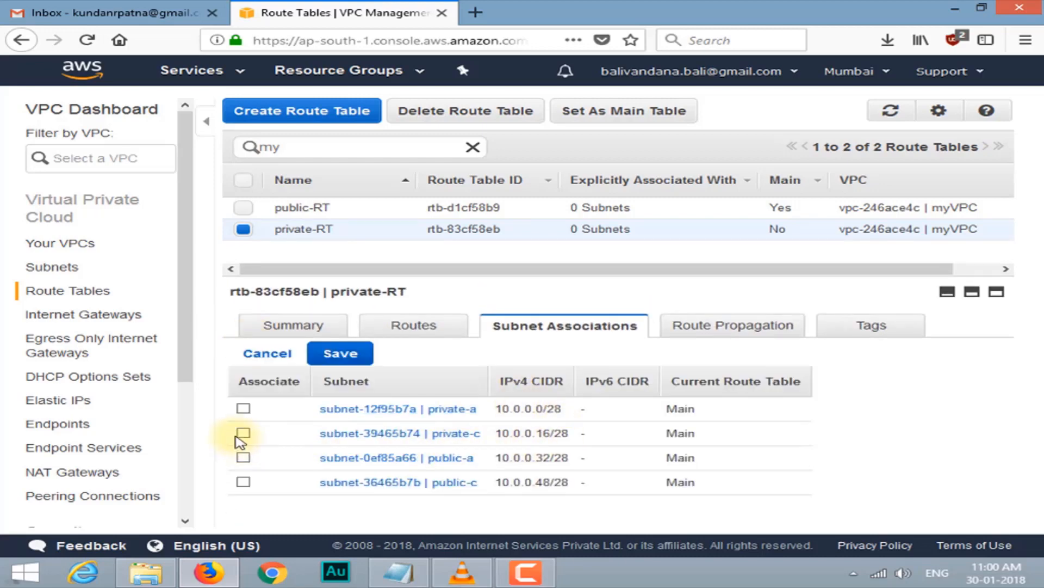
left_click(243, 410)
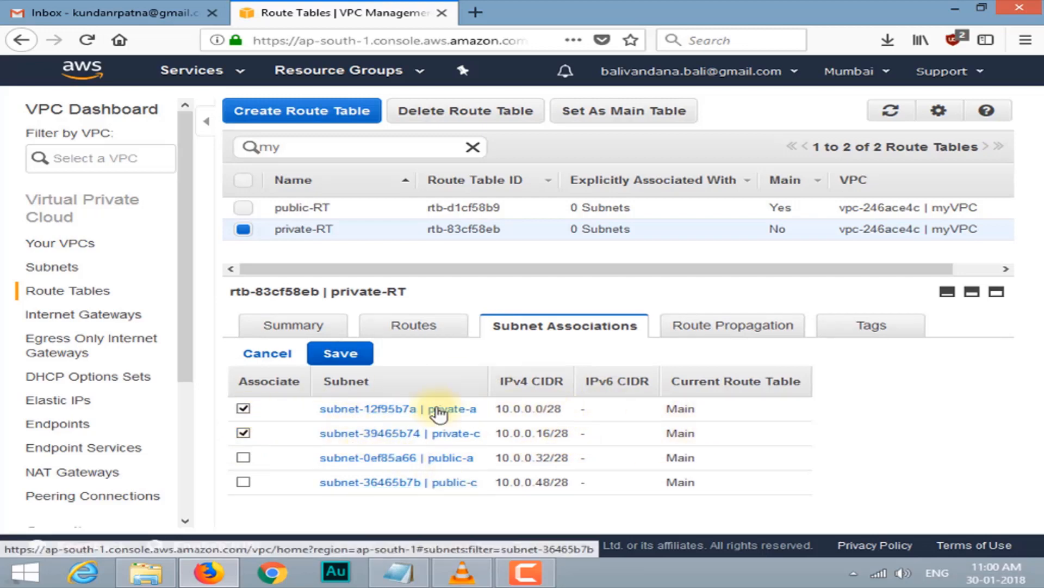
left_click(343, 355)
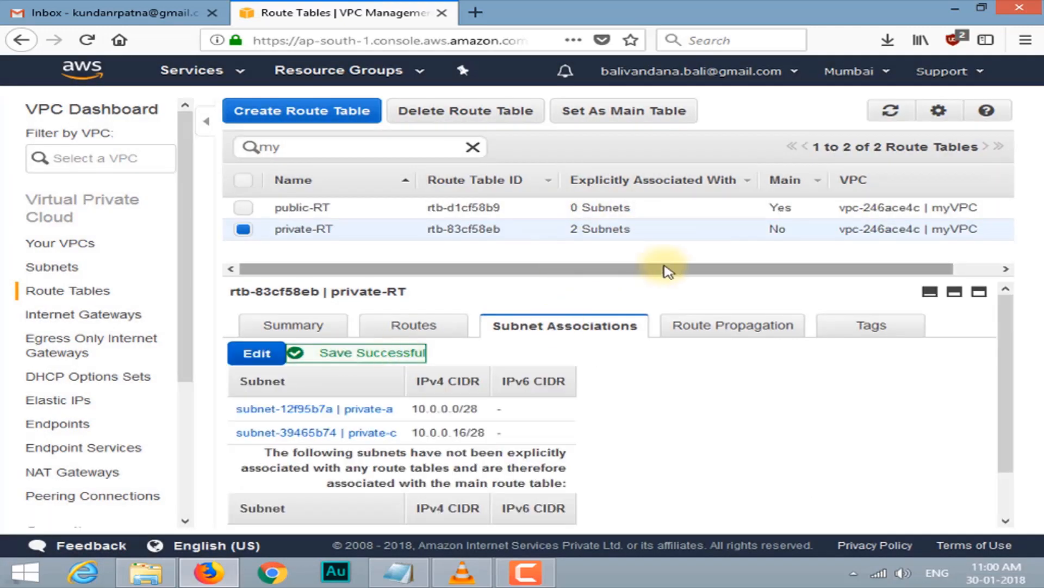
Associate the public-a and public-c subnets with the public-RT route table
left_click(244, 208)
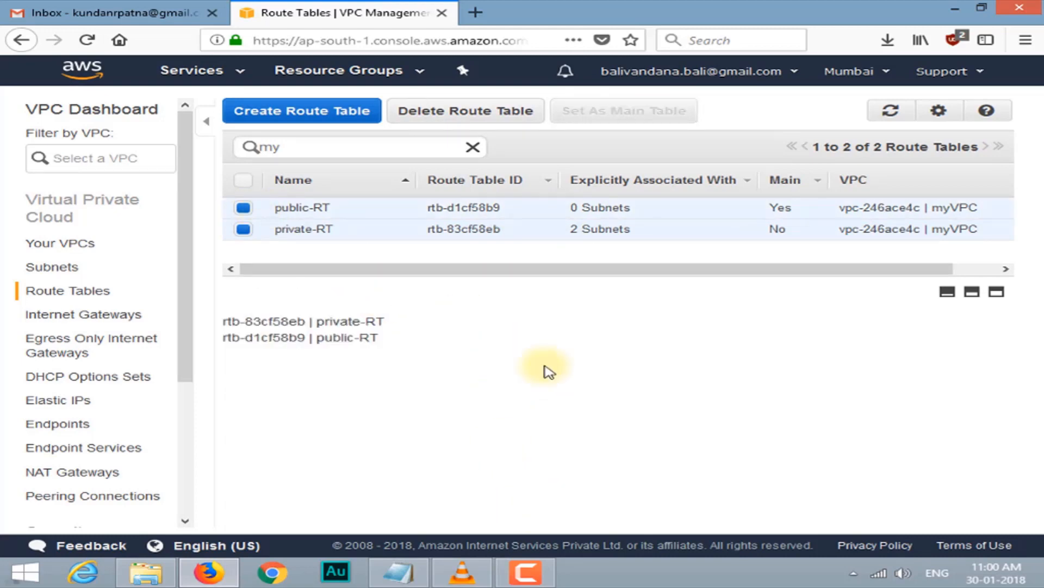
left_click(244, 229)
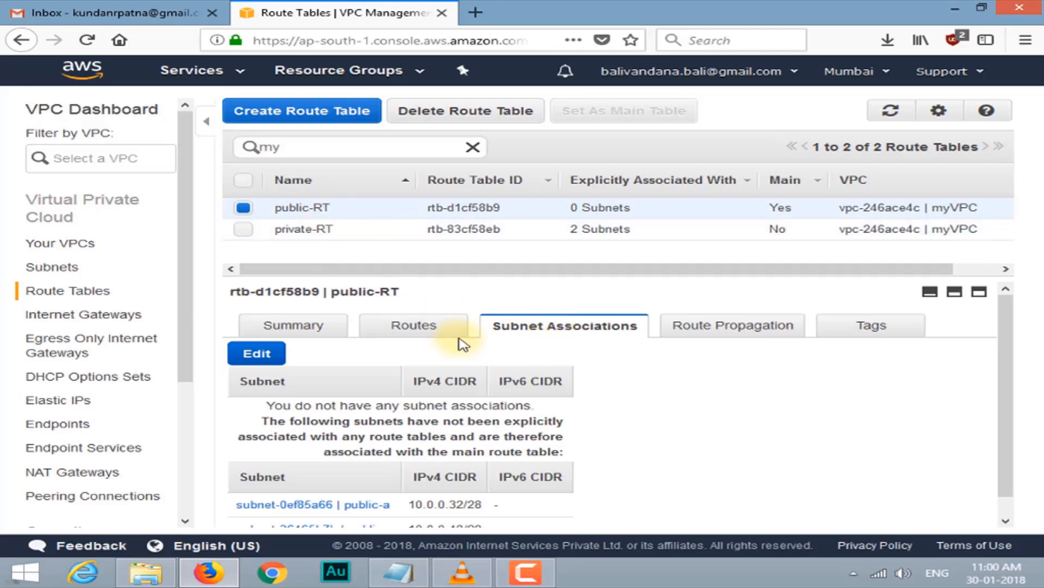
left_click(256, 359)
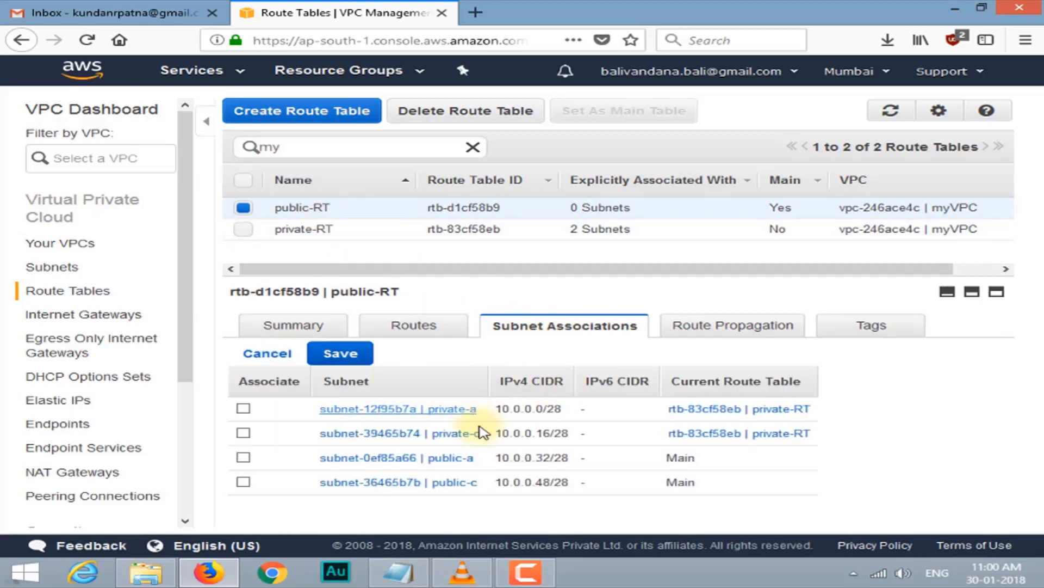
left_click(243, 458)
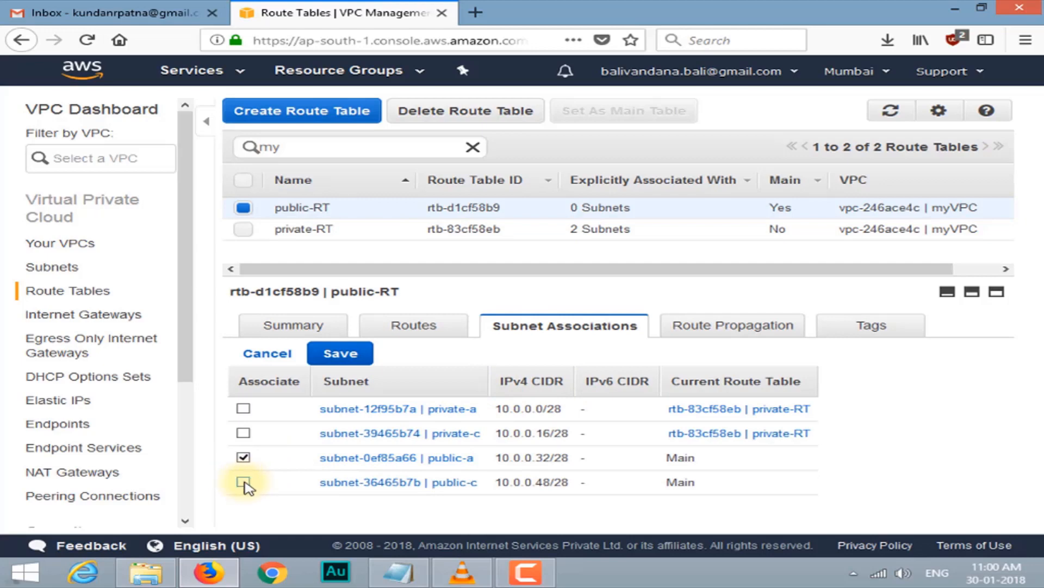
left_click(243, 482)
left_click(338, 357)
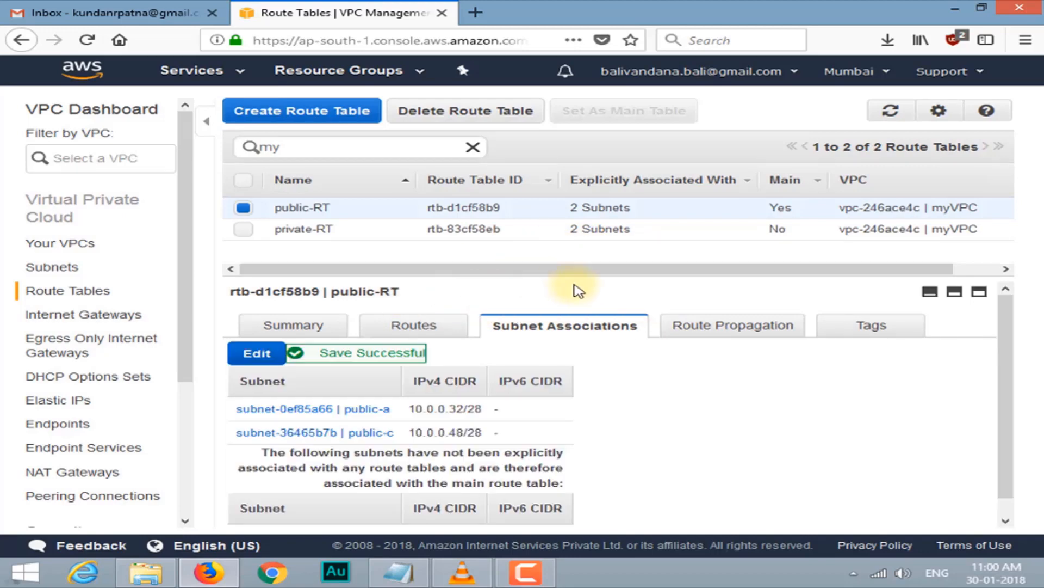
Review the subnet associations of public-RT and the routes of both public-RT and private-RT
left_click_drag(728, 269, 592, 269)
scroll(711, 420, "down", 1)
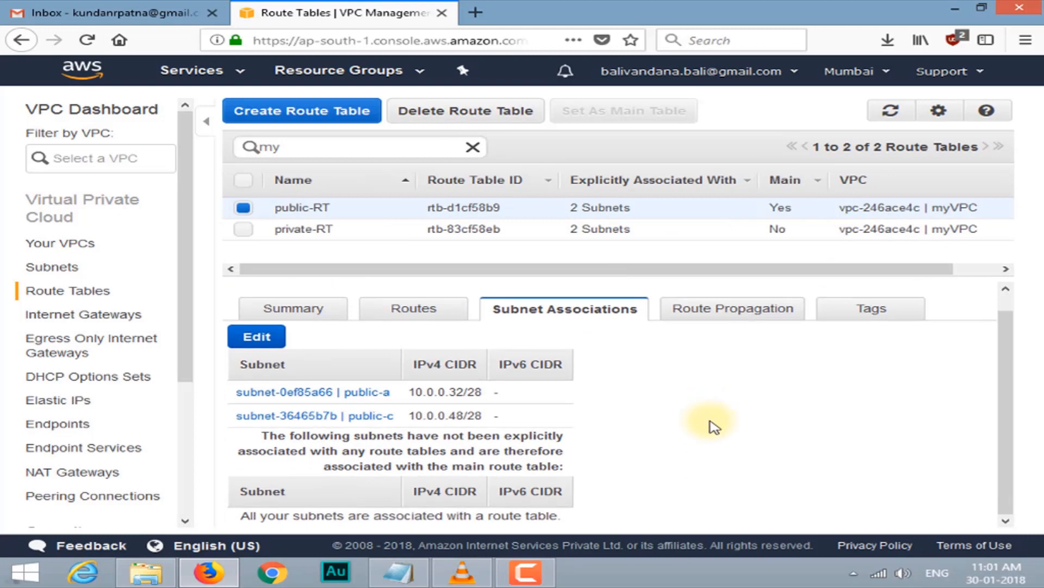
scroll(714, 427, "up", 1)
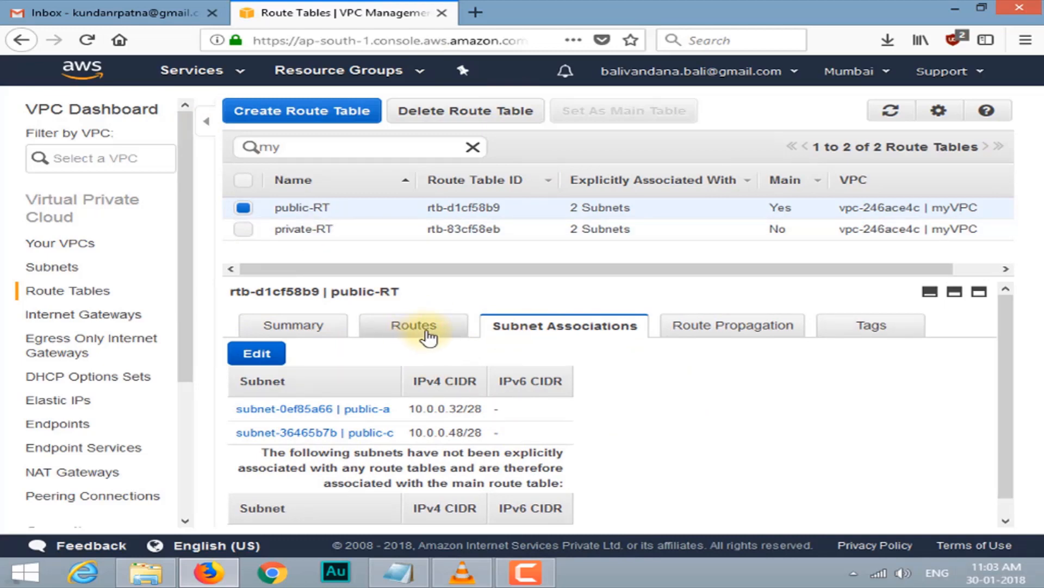
left_click(429, 337)
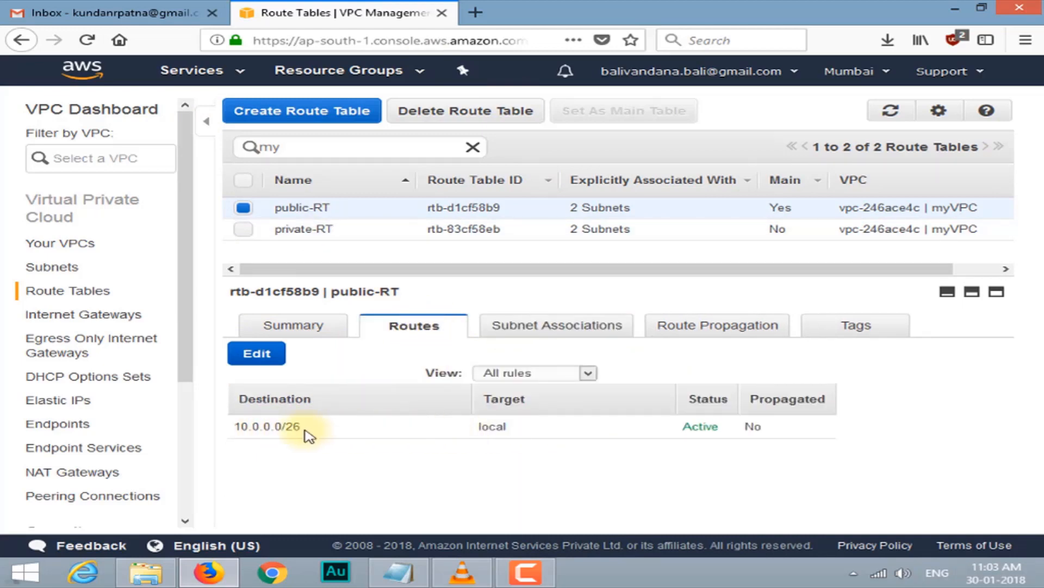
left_click(243, 229)
left_click(243, 209)
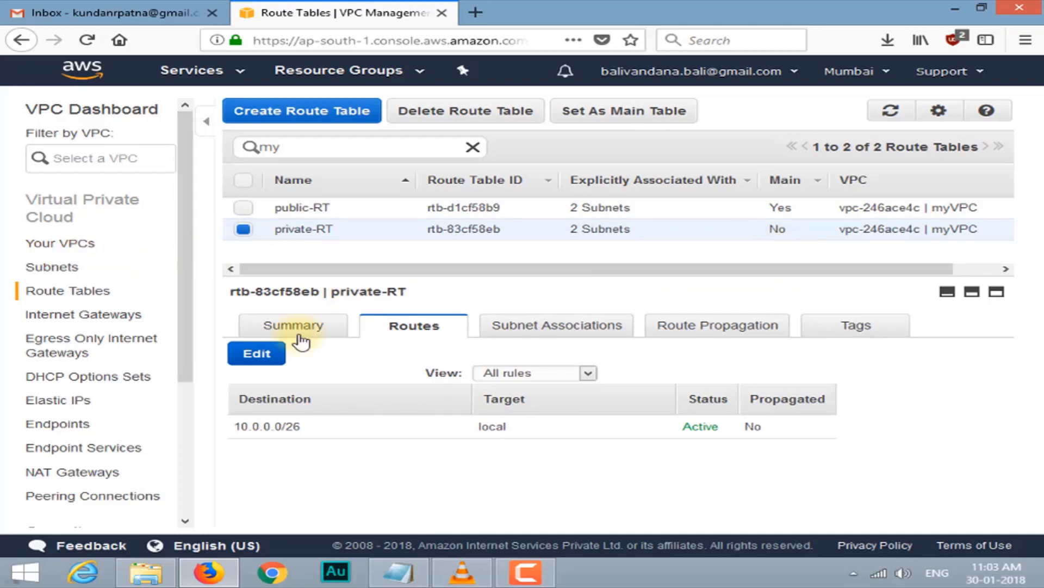
Create an Internet gateway with the name tag myIGW
left_click(92, 314)
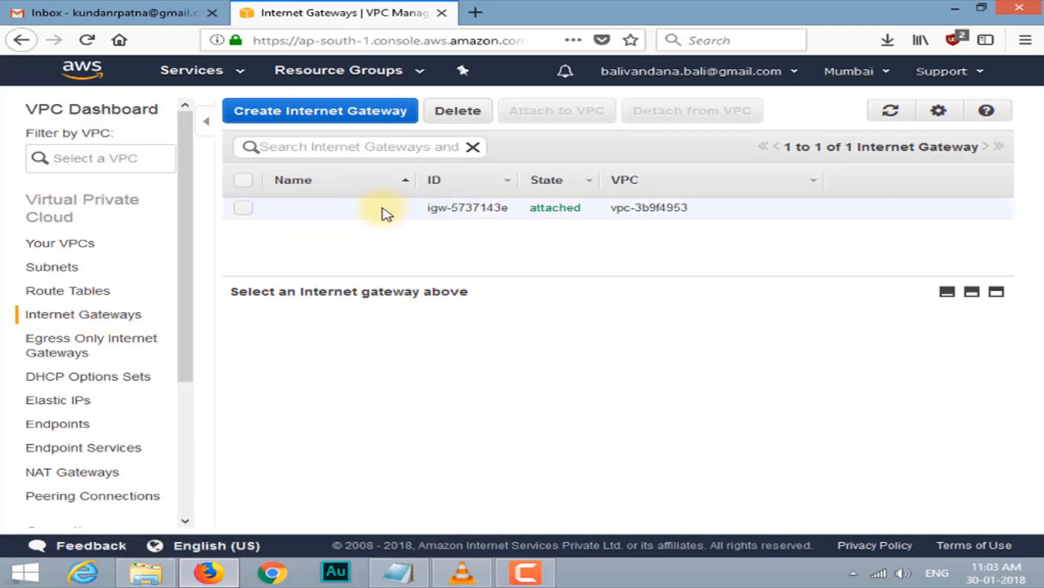
left_click(329, 116)
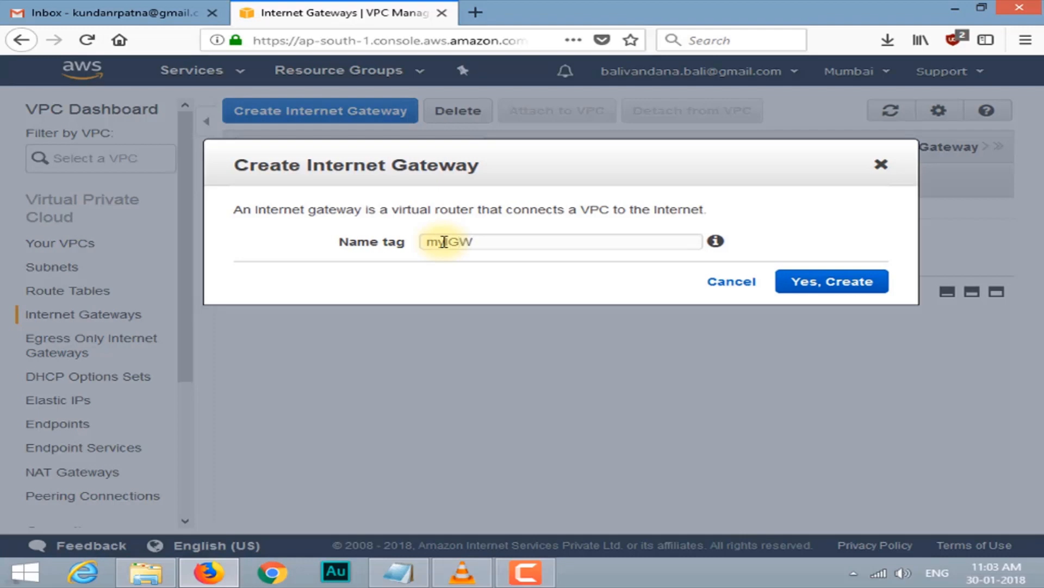
left_click(820, 284)
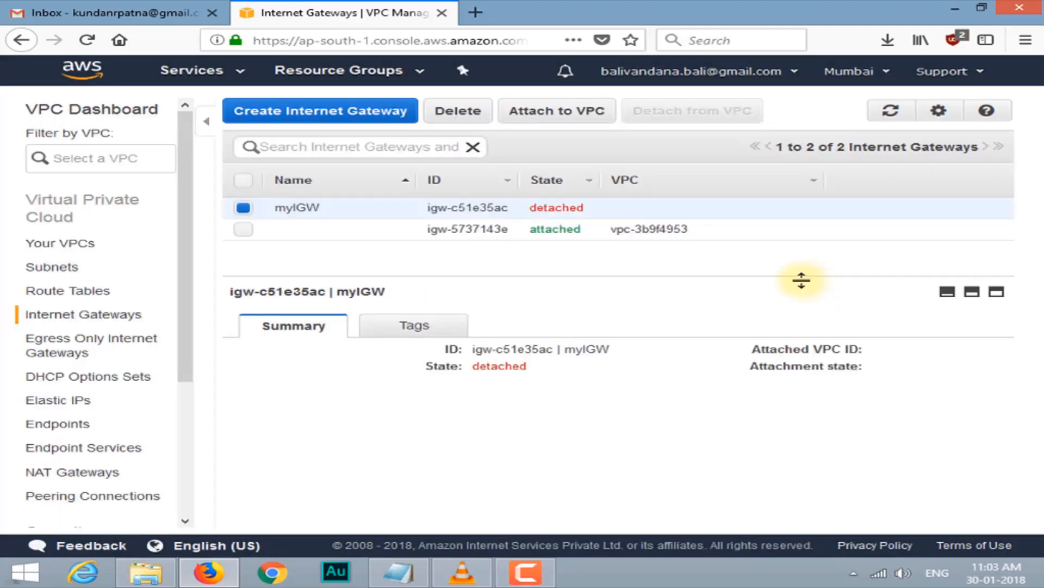
Attach the myIGW Internet gateway to myVPC and check its tags and summary
right_click(563, 207)
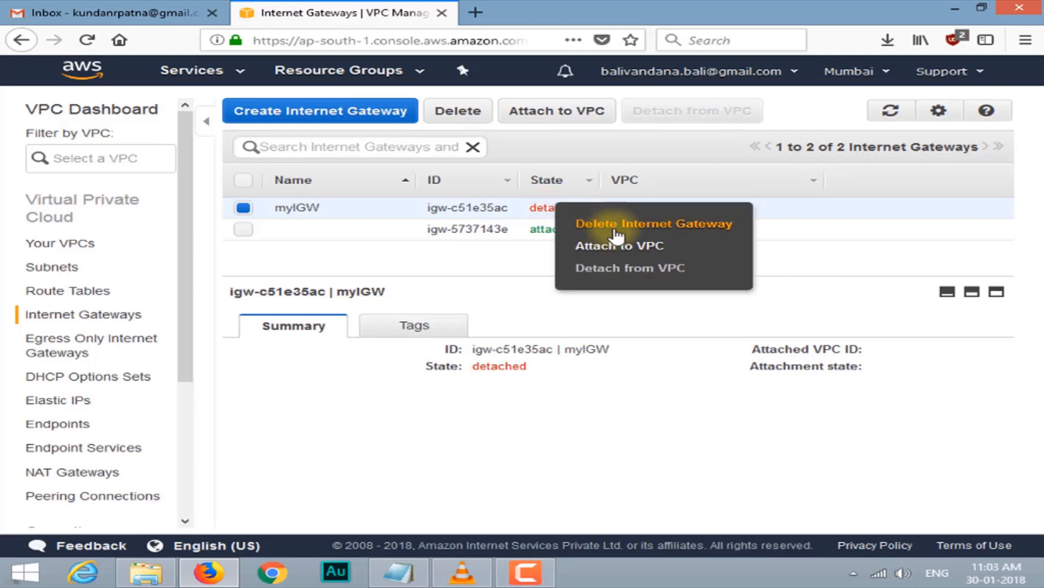
left_click(668, 254)
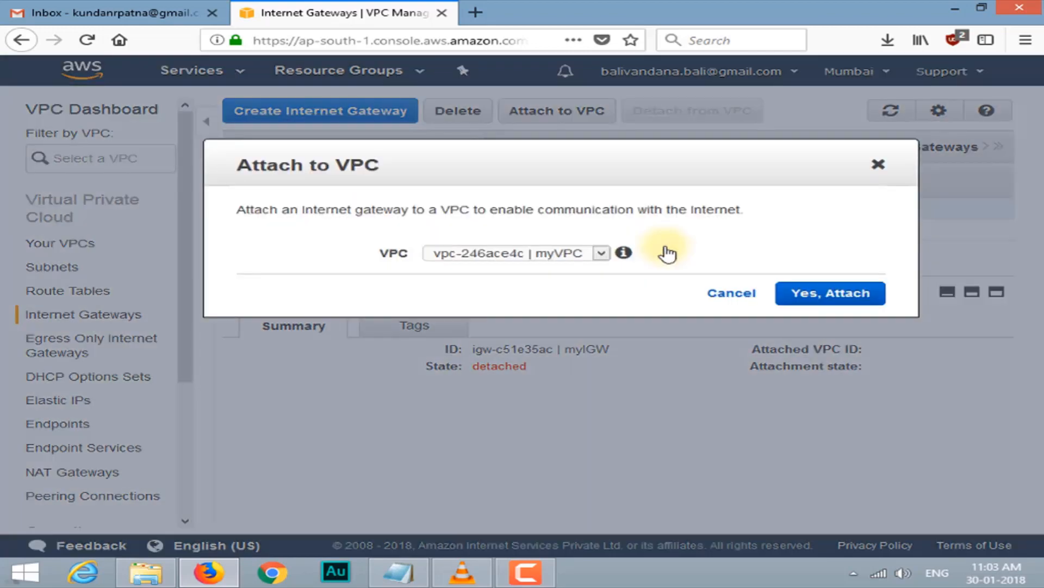
left_click(602, 254)
left_click(602, 254)
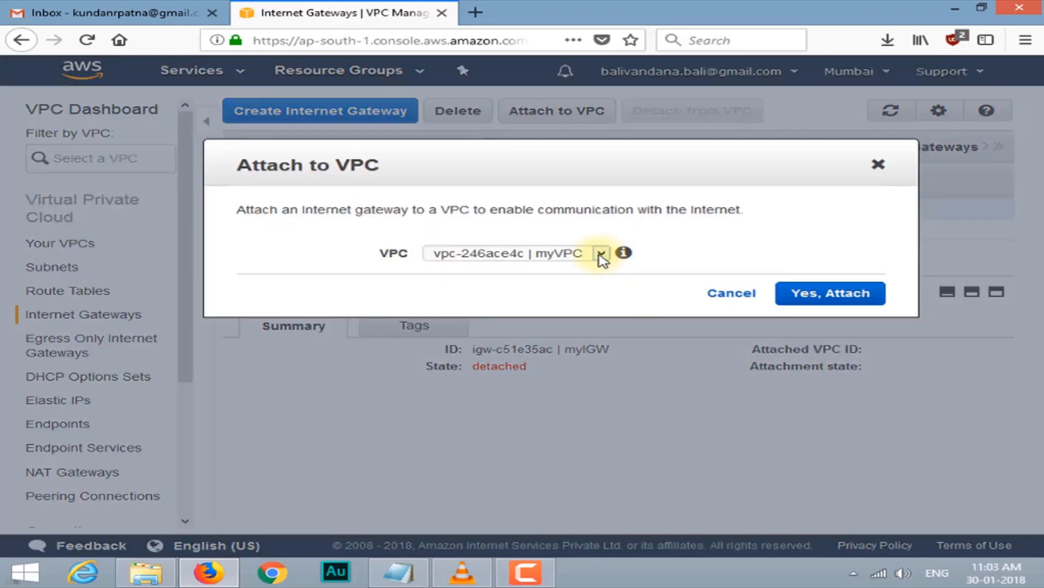
left_click(811, 296)
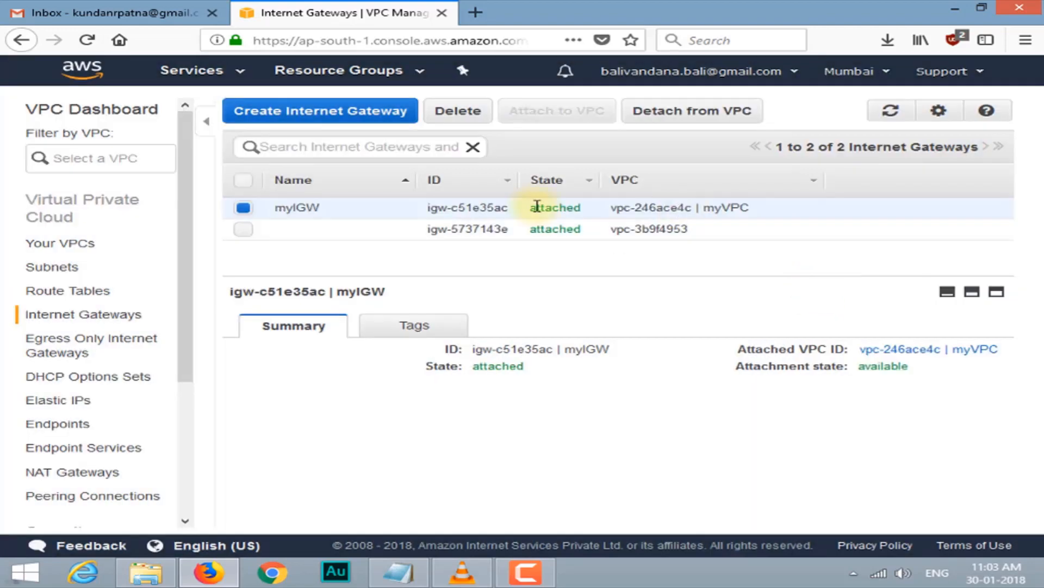
left_click(433, 325)
left_click(320, 329)
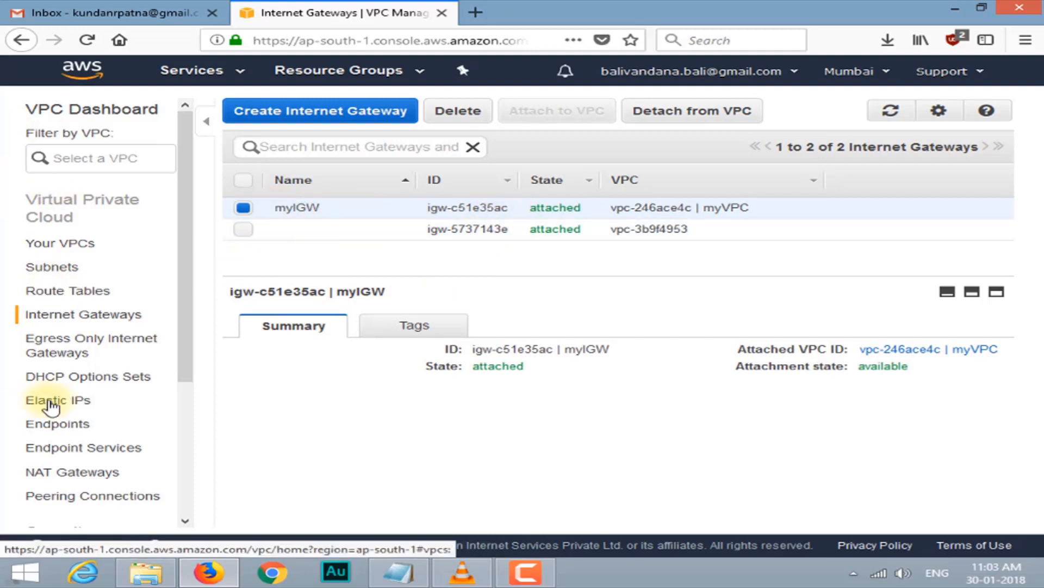
Add a route to private-RT with destination 0.0.0.0/0 and the myIGW Internet gateway as target, and save it
left_click(65, 296)
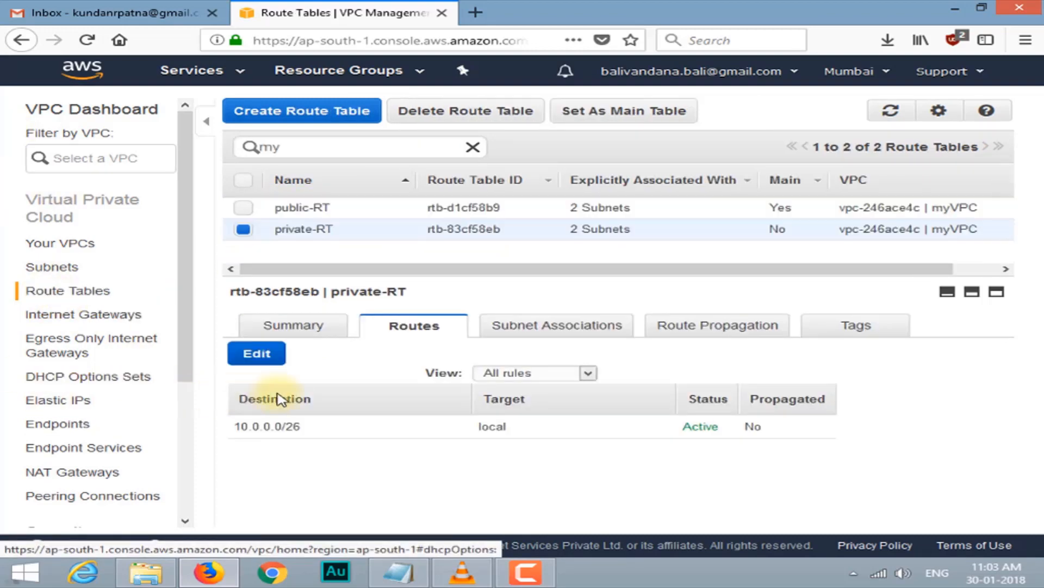
left_click(264, 356)
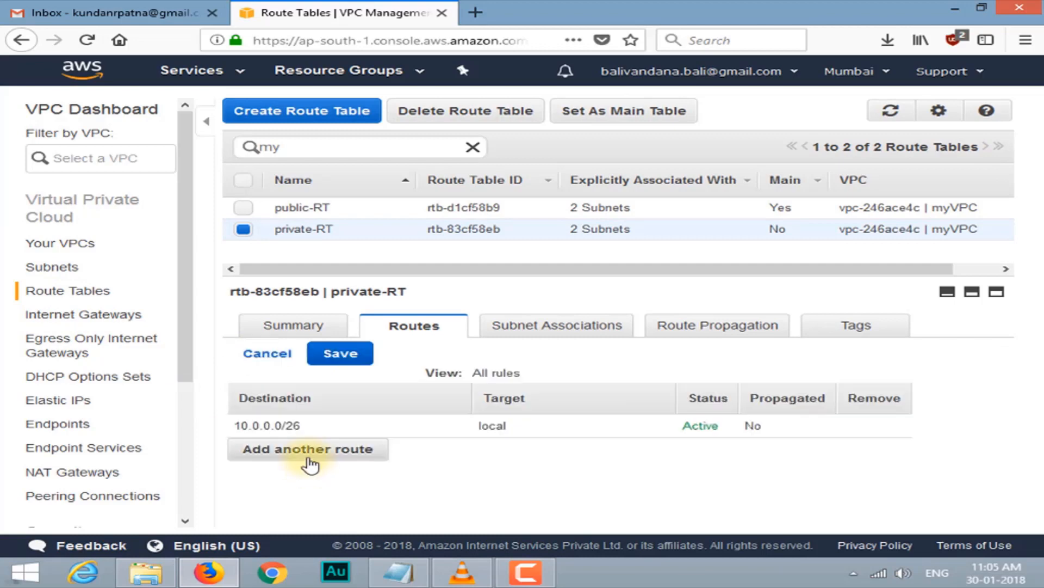
left_click(303, 458)
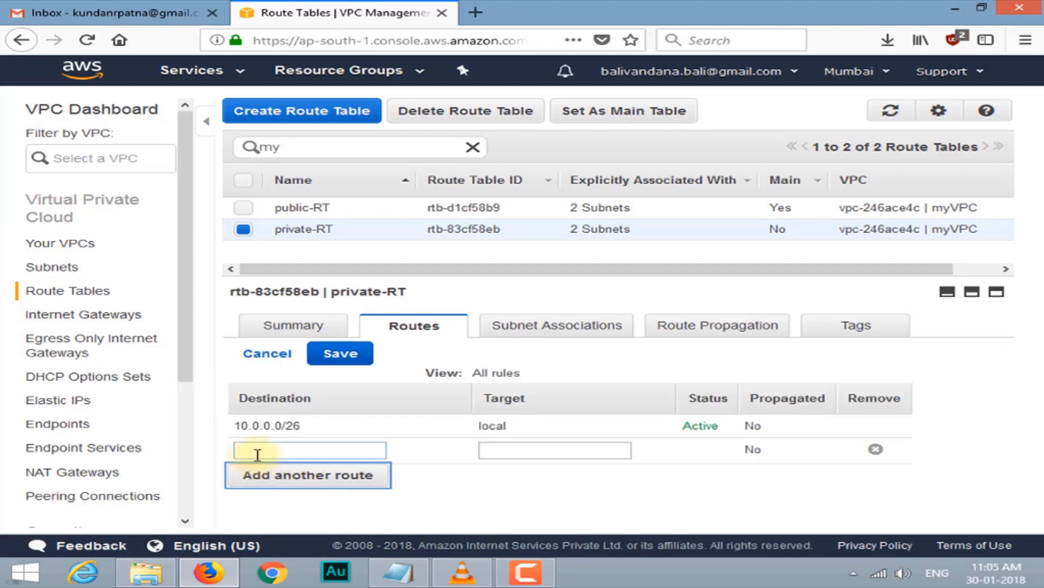
left_click(257, 452)
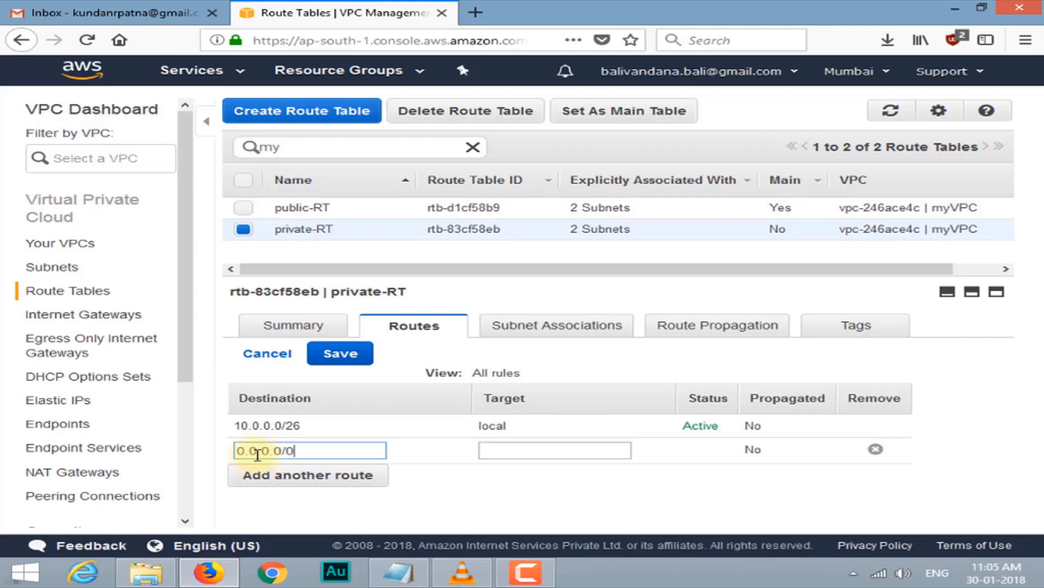
left_click(500, 449)
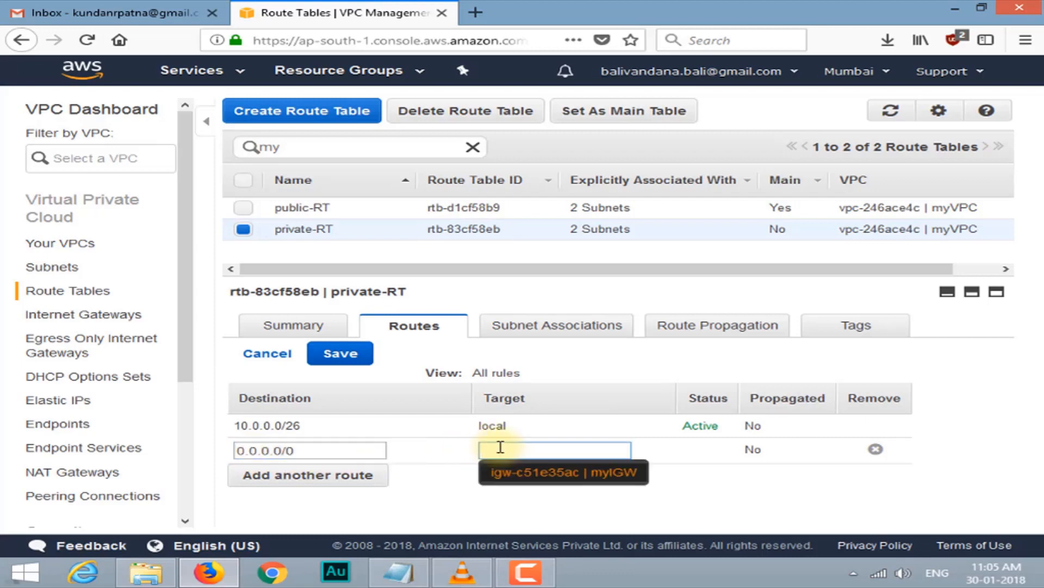
left_click(507, 471)
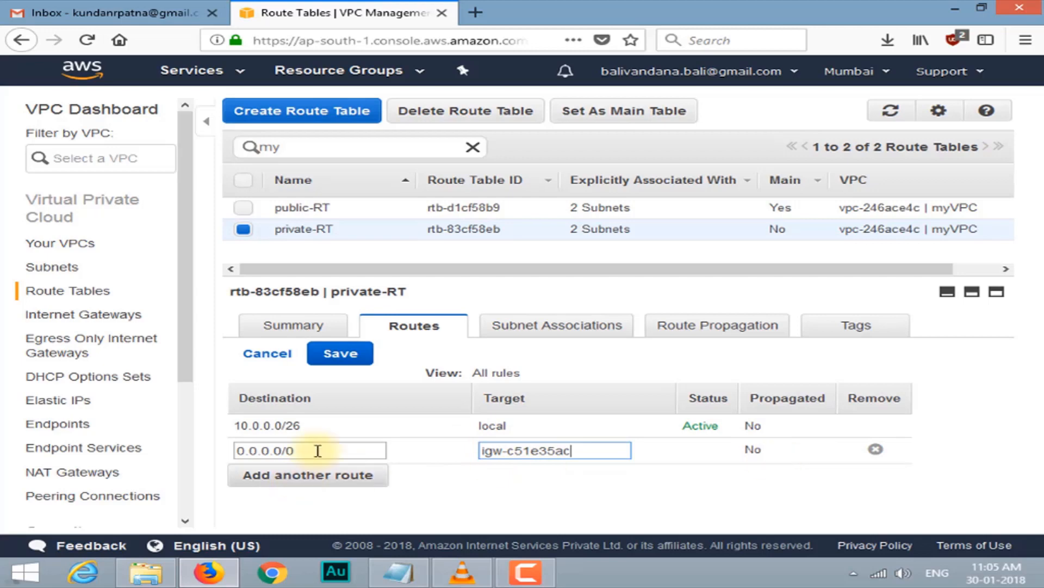
left_click(334, 358)
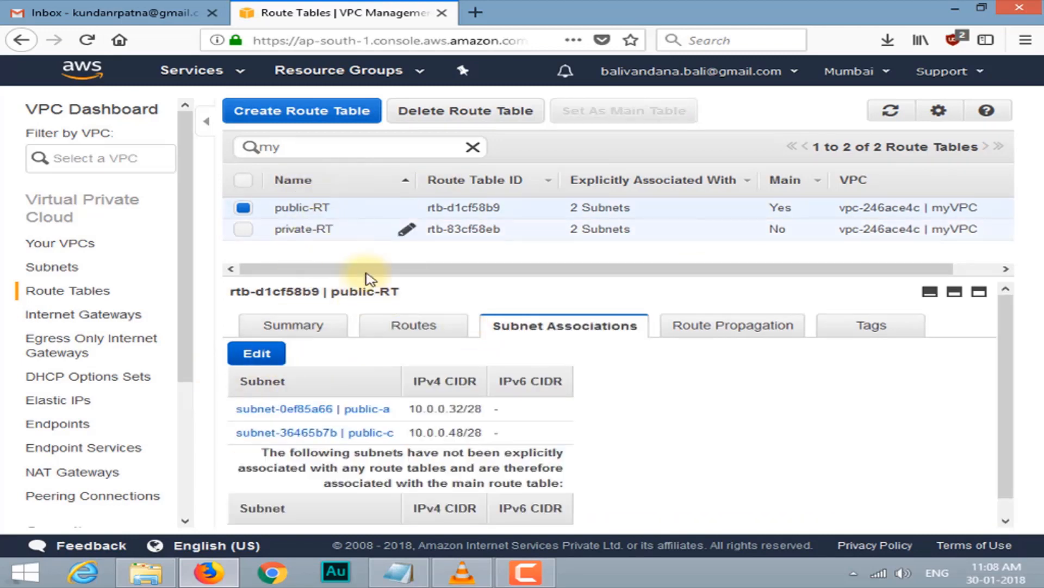
Review the routes and the subnet associations of public-RT
left_click(408, 330)
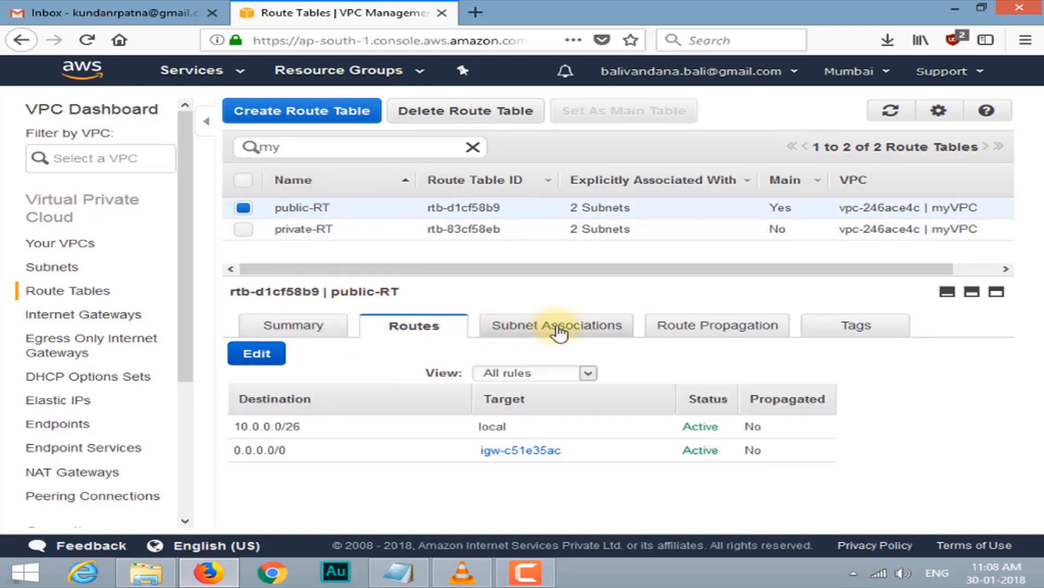
left_click(559, 333)
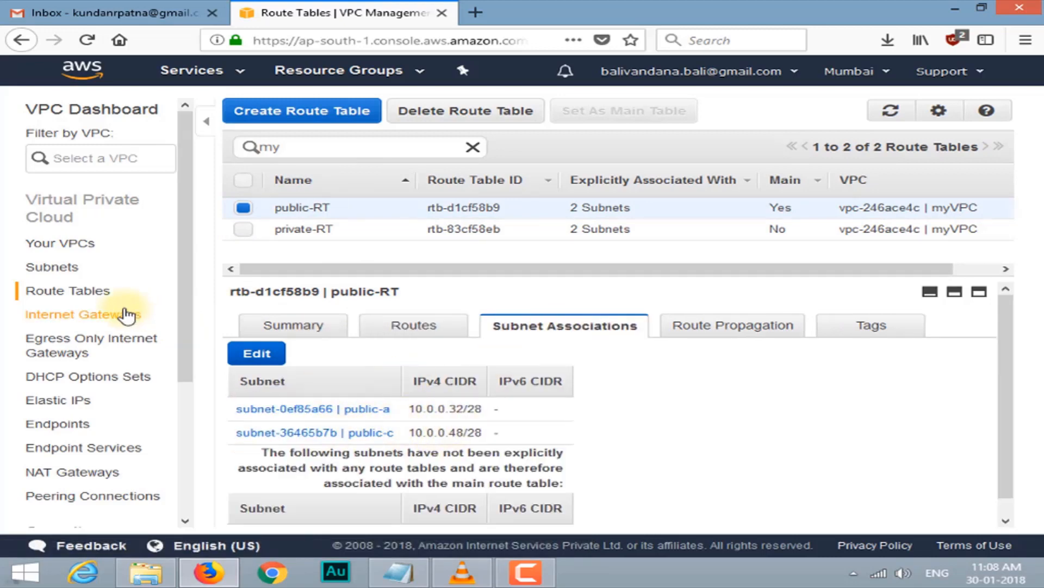
Create a NAT gateway in the public-c subnet (subnet-36465b7b) of myVPC with a newly allocated Elastic IP
scroll(131, 348, "down", 2)
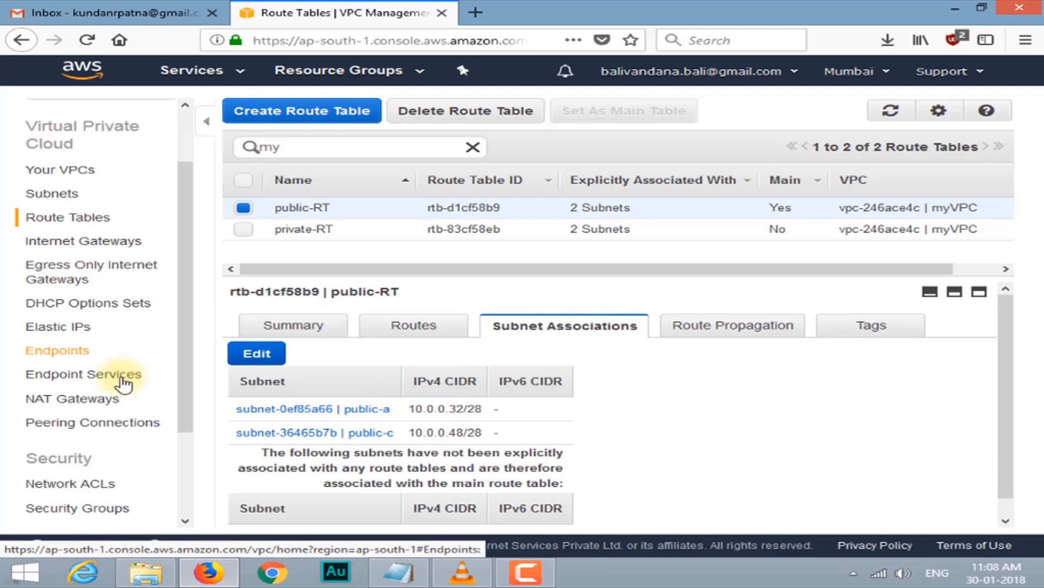
left_click(100, 398)
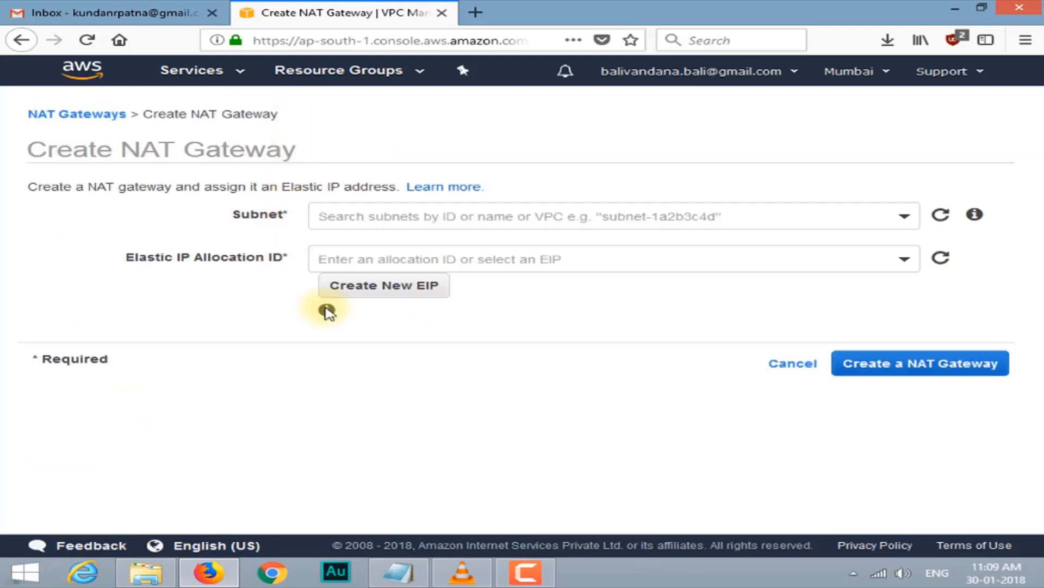
left_click(488, 215)
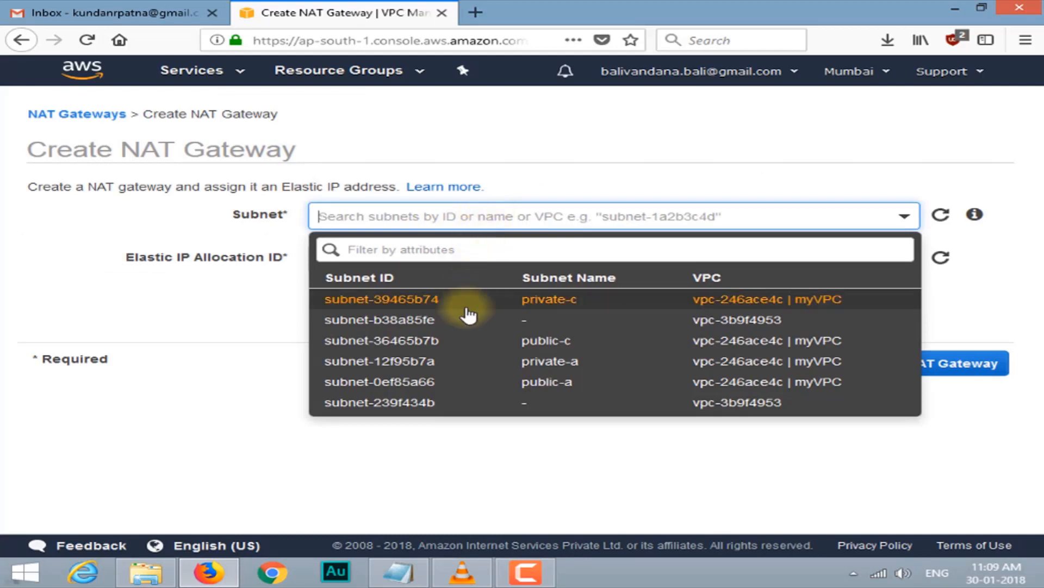
left_click(432, 348)
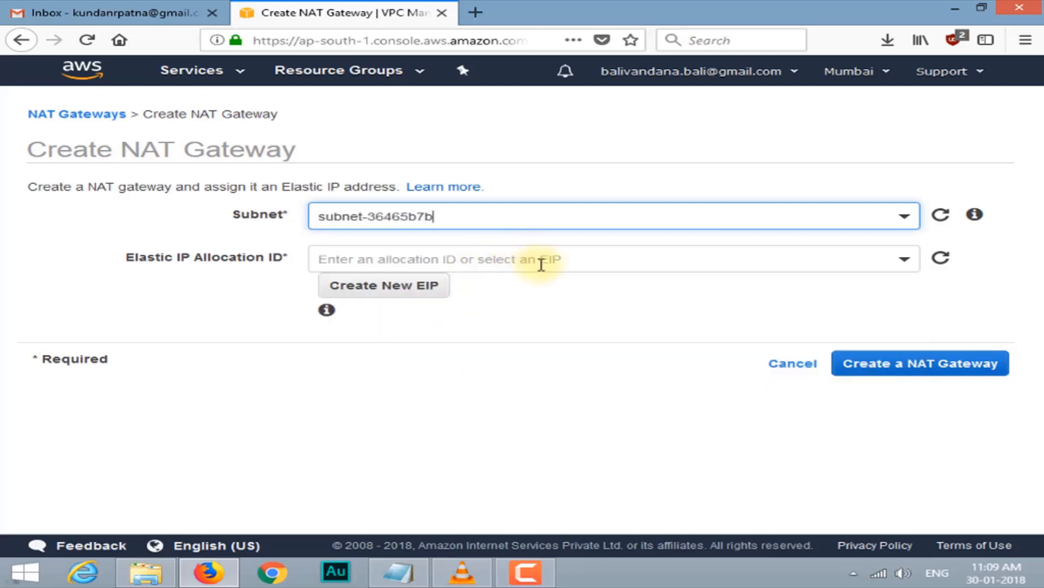
left_click(906, 261)
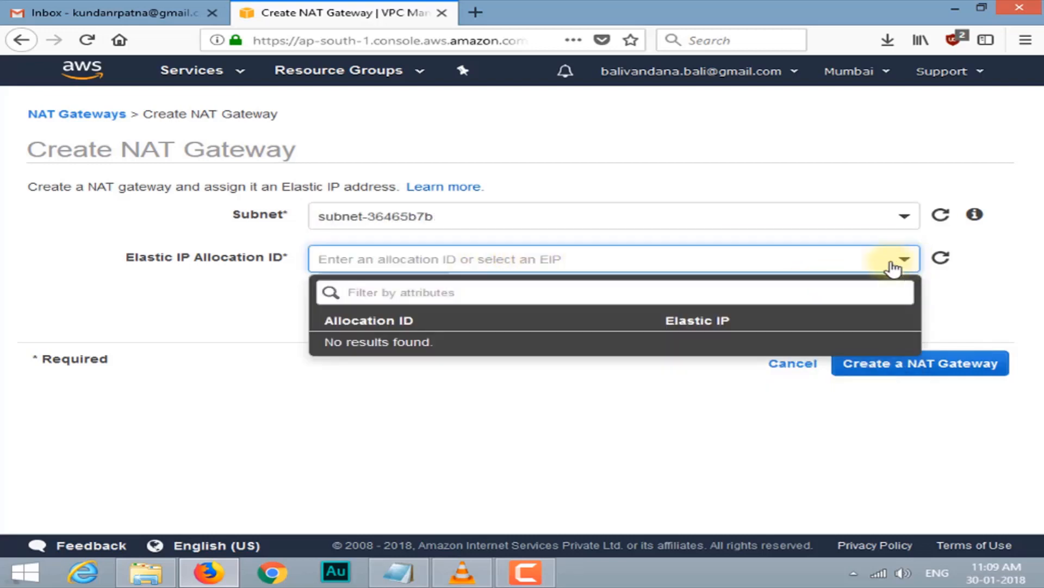
left_click(403, 292)
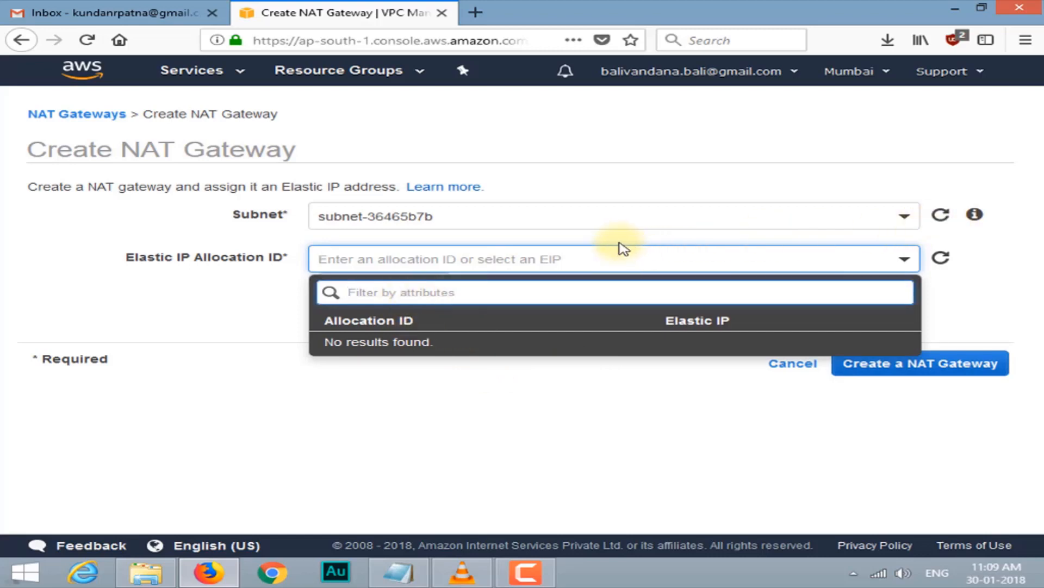
left_click(599, 239)
left_click(389, 289)
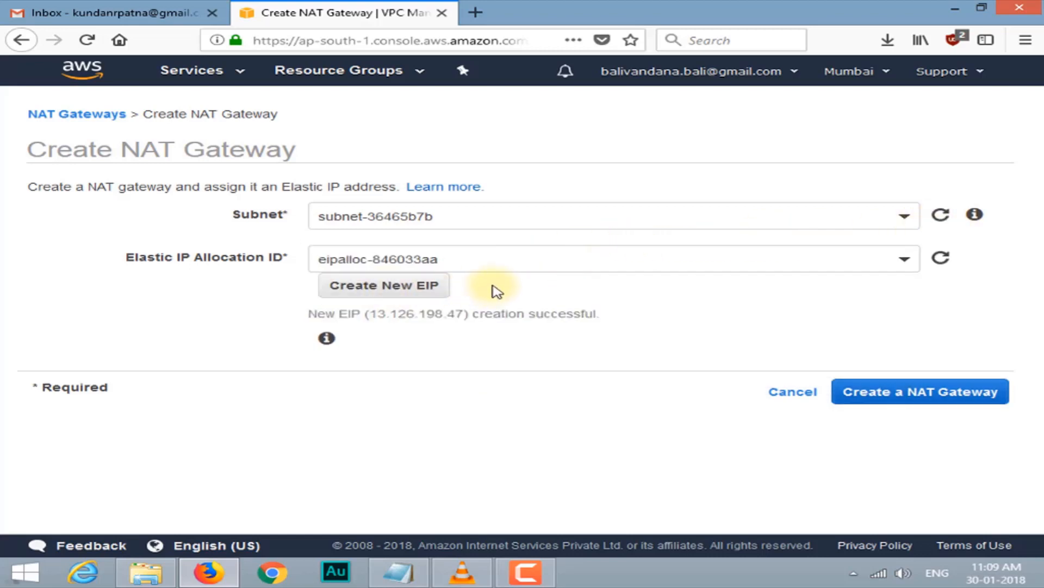
left_click(888, 392)
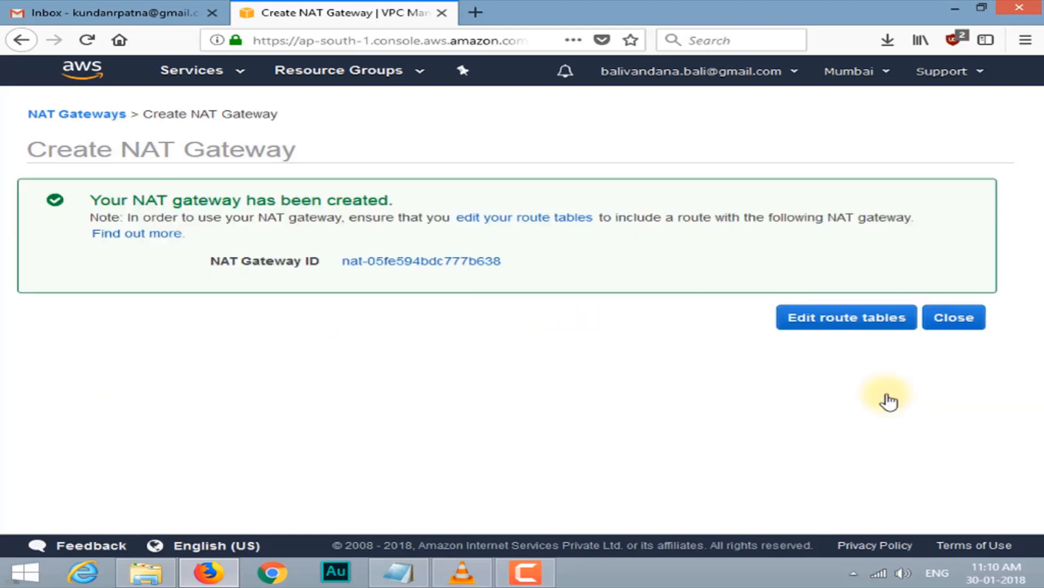
Add a route to private-RT with destination 0.0.0.0/0 and the NAT gateway nat-05fe594bdc777b638 as target, and save it
left_click(868, 319)
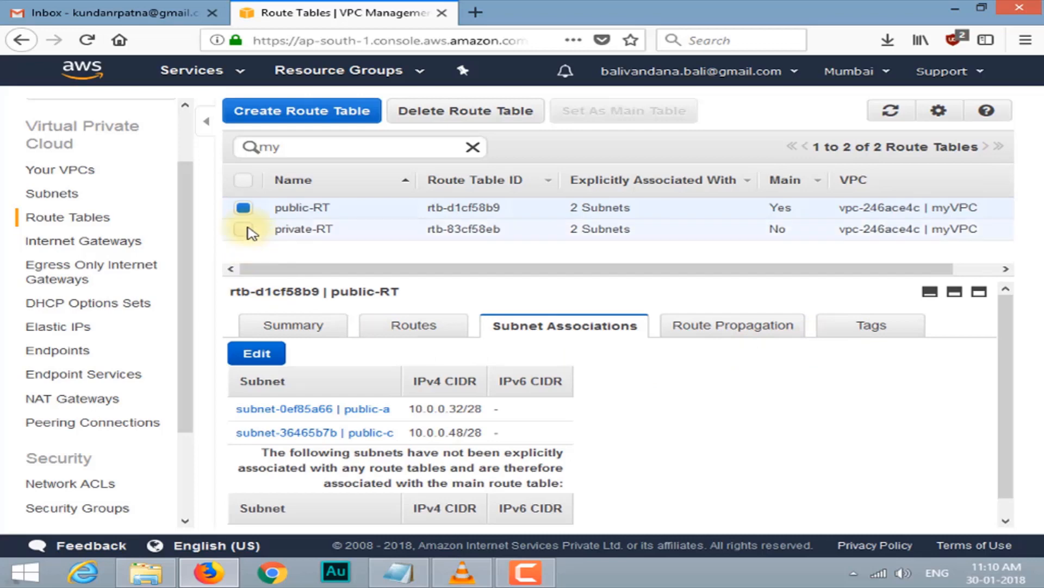
left_click(243, 208)
left_click(244, 229)
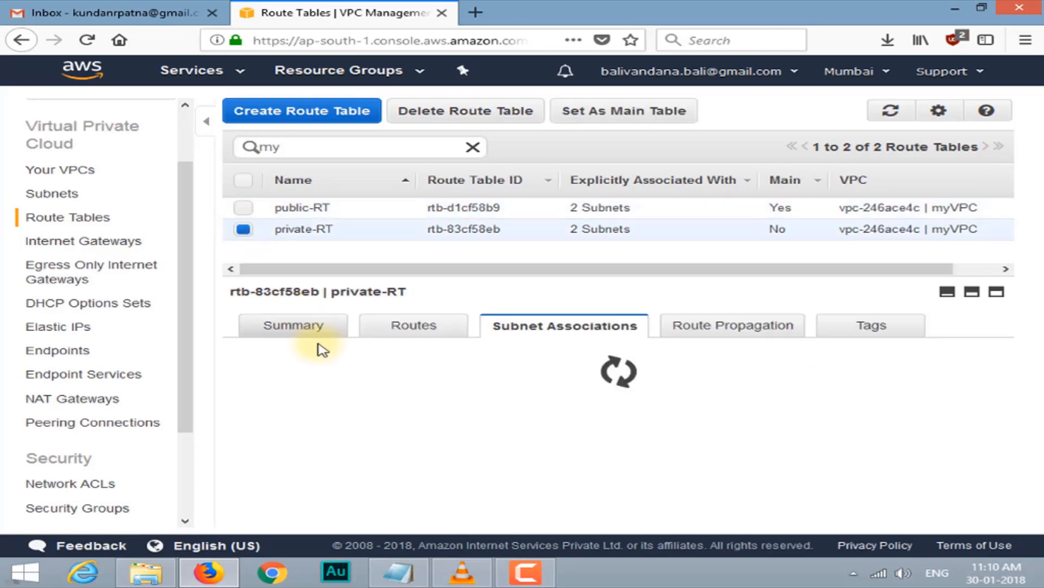
left_click(416, 326)
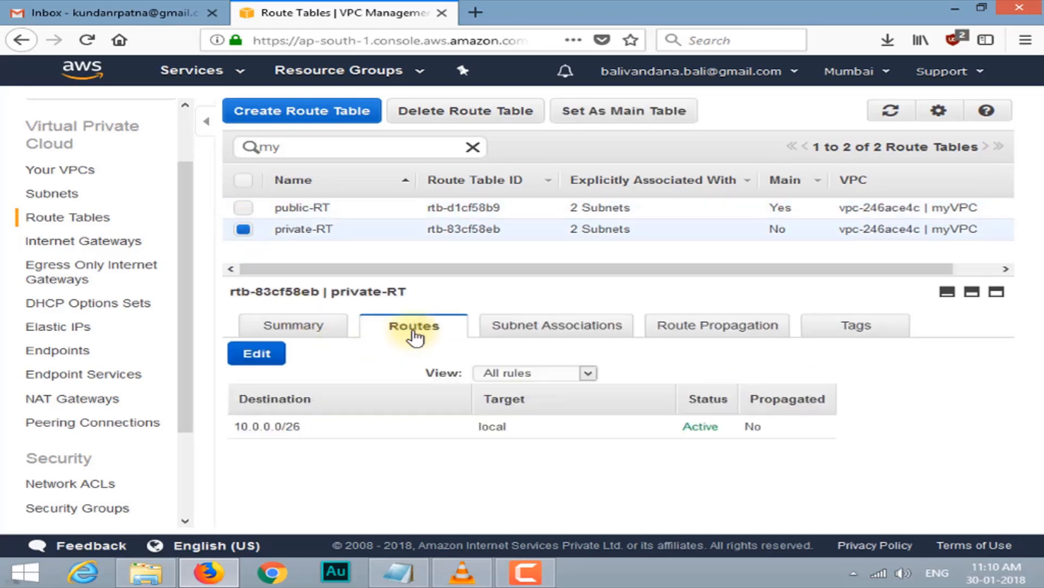
left_click(268, 362)
left_click(299, 448)
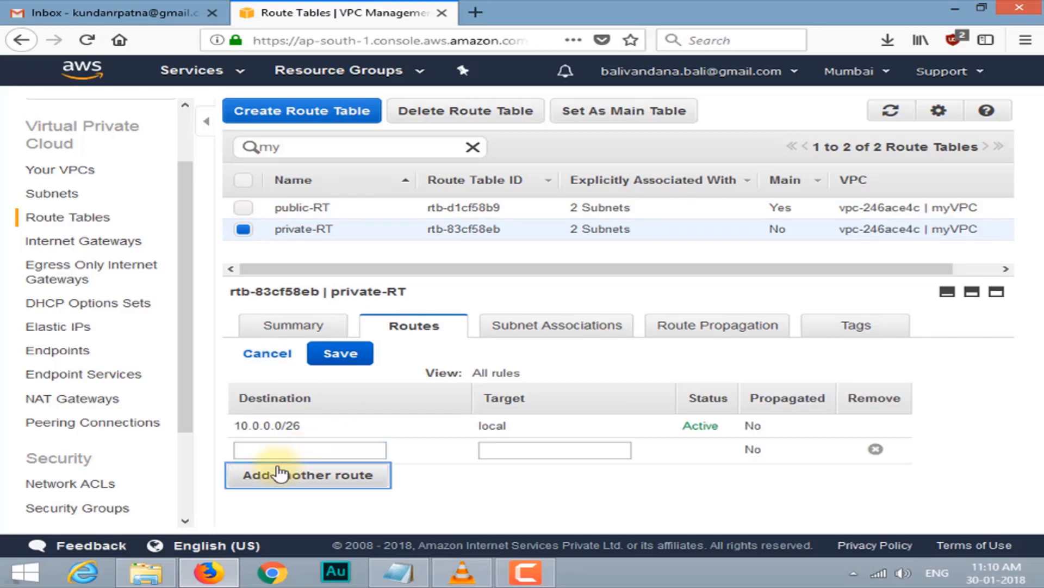
left_click(290, 448)
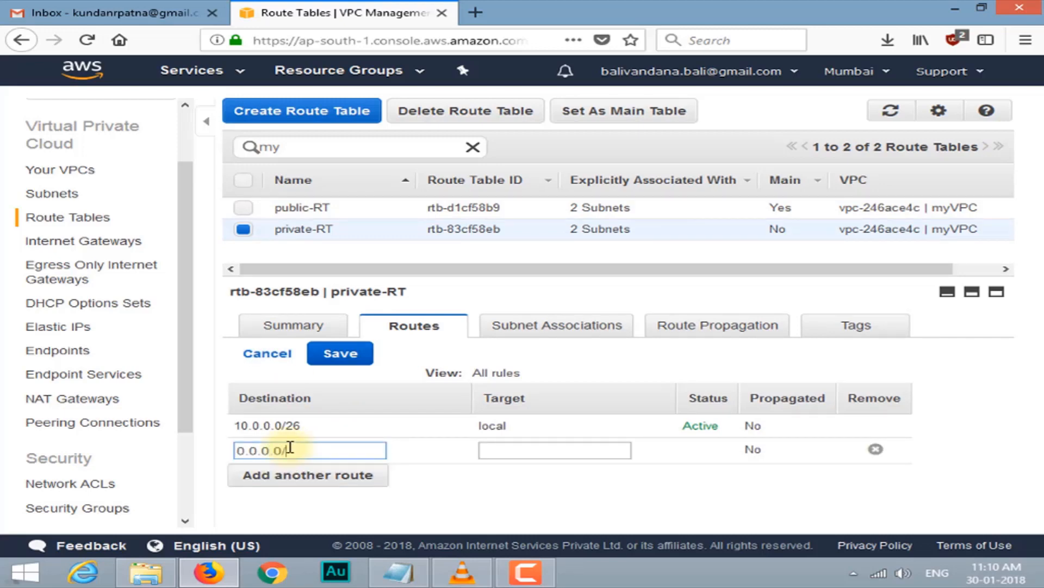
type("0.0.0.0/0")
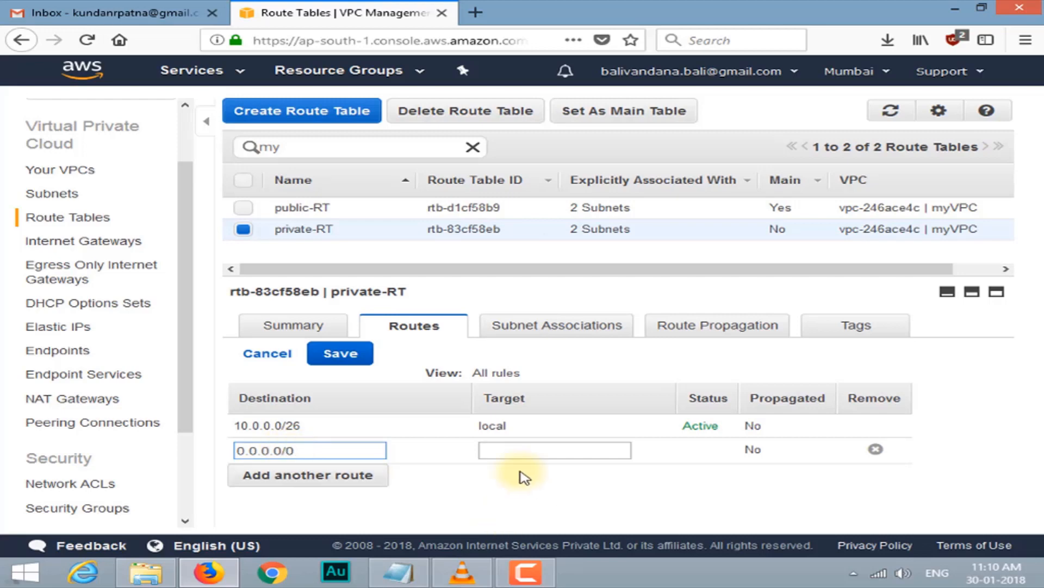
left_click(517, 451)
left_click(539, 492)
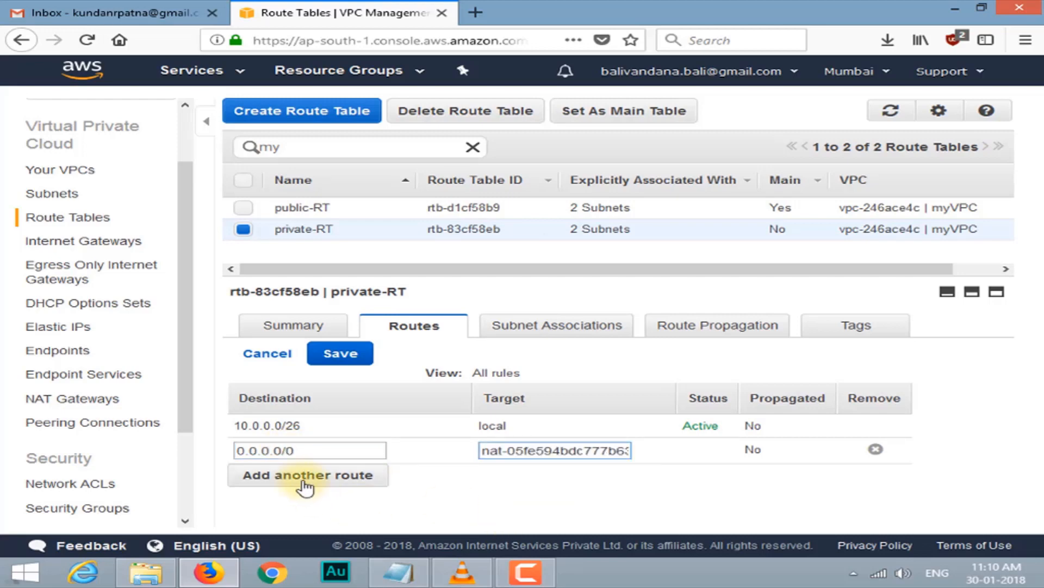
left_click(349, 354)
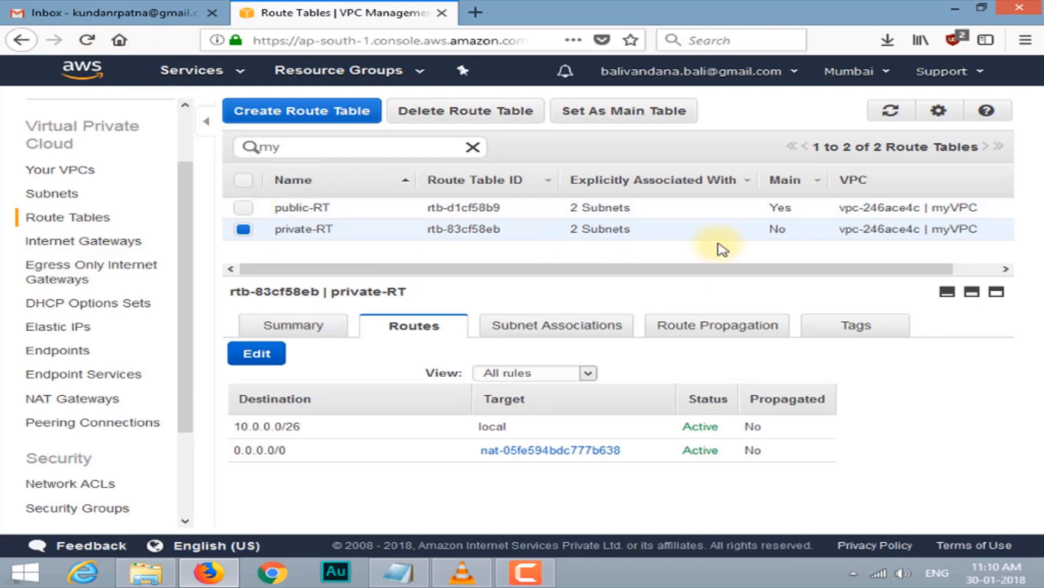
Refresh the route tables and review the subnet associations and routes of private-RT
left_click(885, 112)
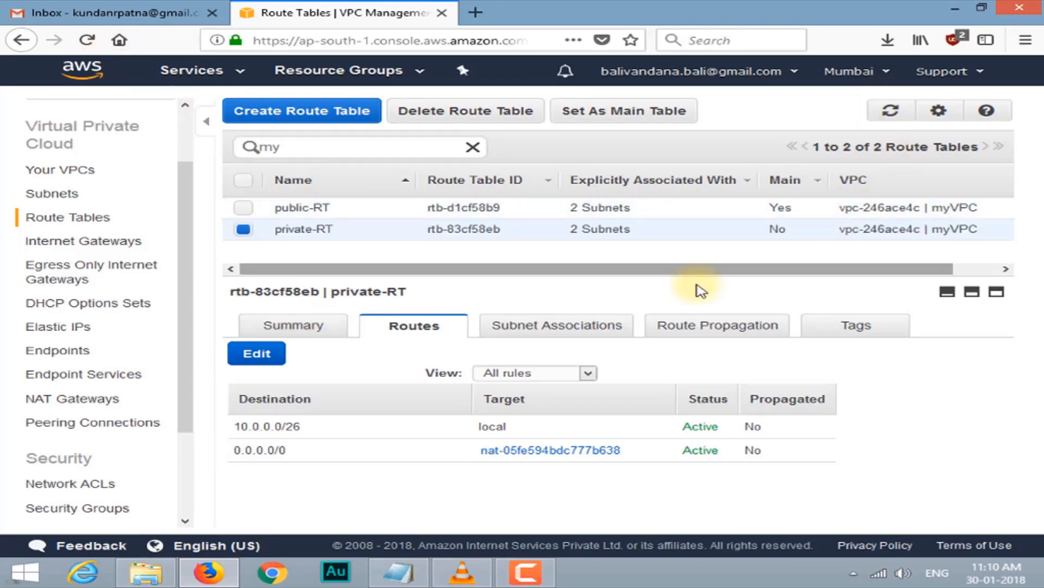
left_click(532, 333)
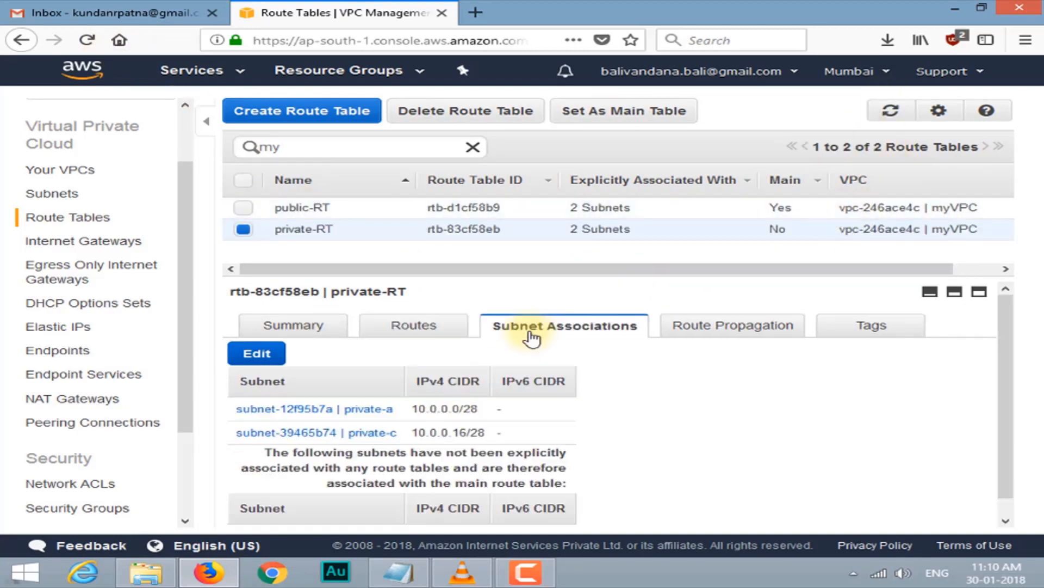
scroll(711, 443, "down", 1)
scroll(711, 443, "up", 1)
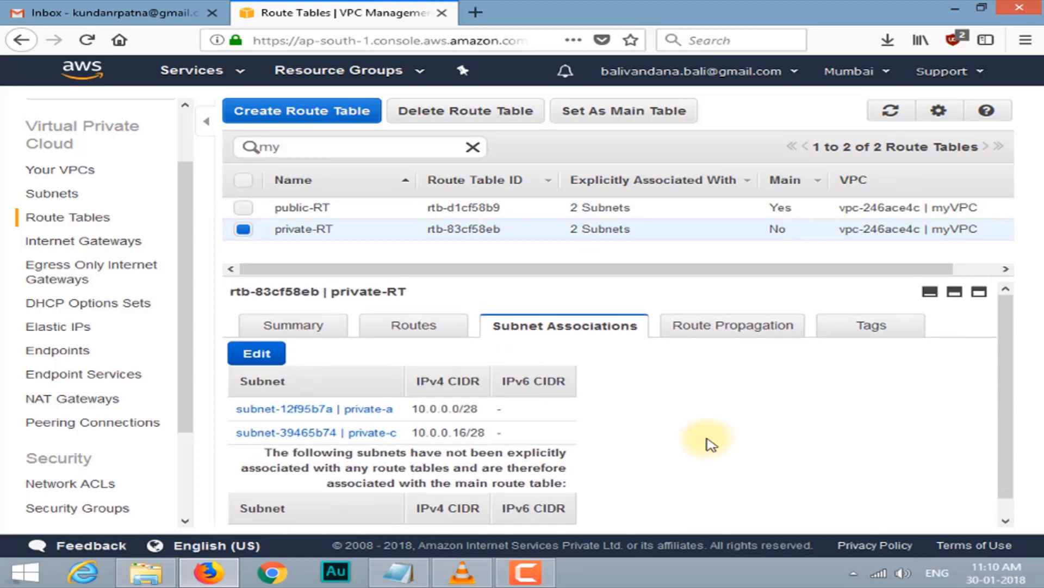
scroll(711, 443, "down", 1)
scroll(583, 380, "up", 1)
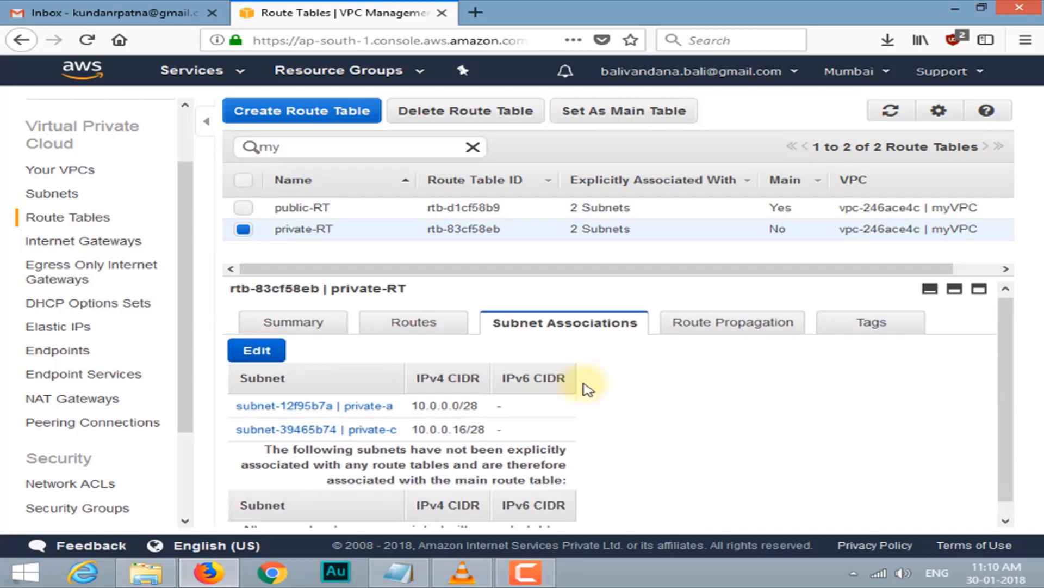
left_click(419, 326)
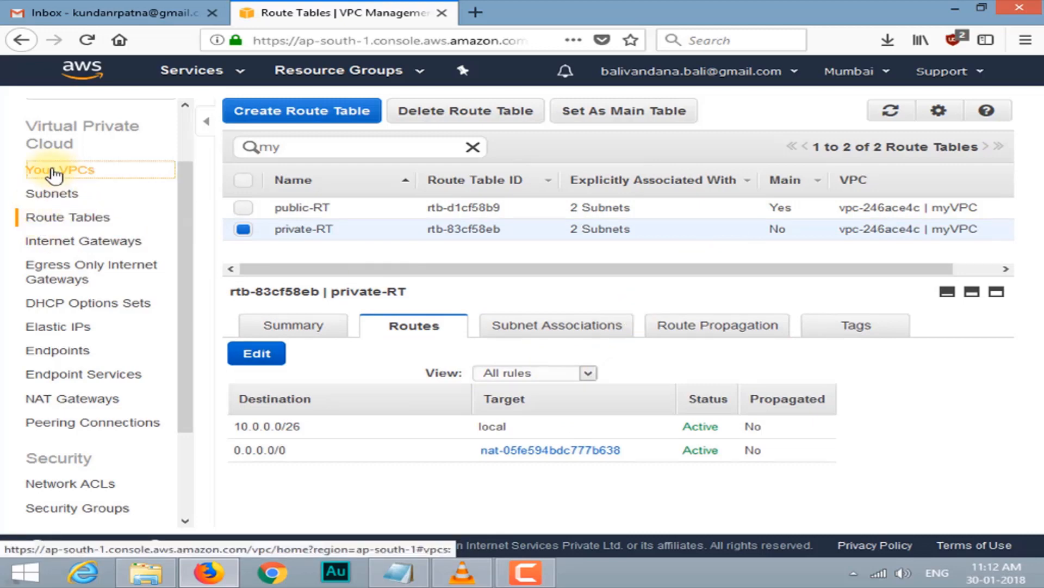
Open the list of myVPC subnets, enlarge it, sort it by name and review the subnets' VPC, CIDR and available IP columns
left_click(53, 174)
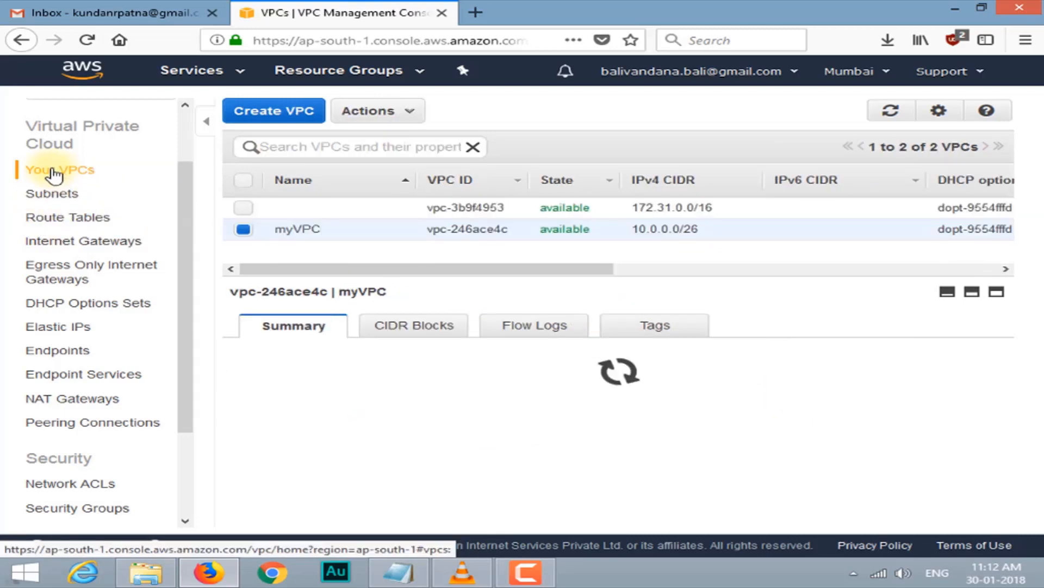
left_click(54, 195)
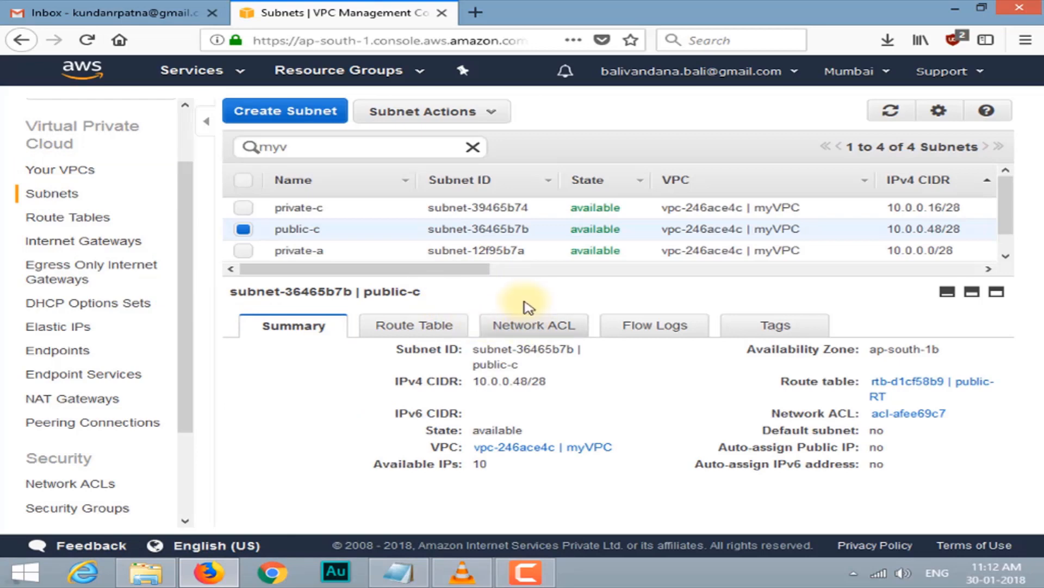
left_click_drag(508, 276, 508, 341)
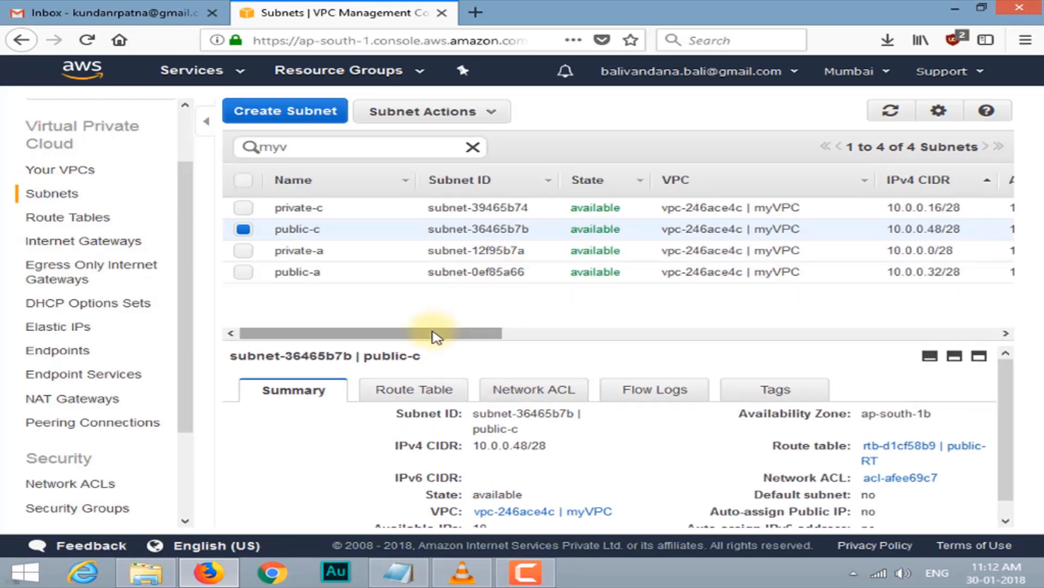
mouse_move(437, 336)
left_mouse_down()
mouse_move(506, 337)
mouse_move(357, 324)
mouse_move(561, 337)
left_mouse_up()
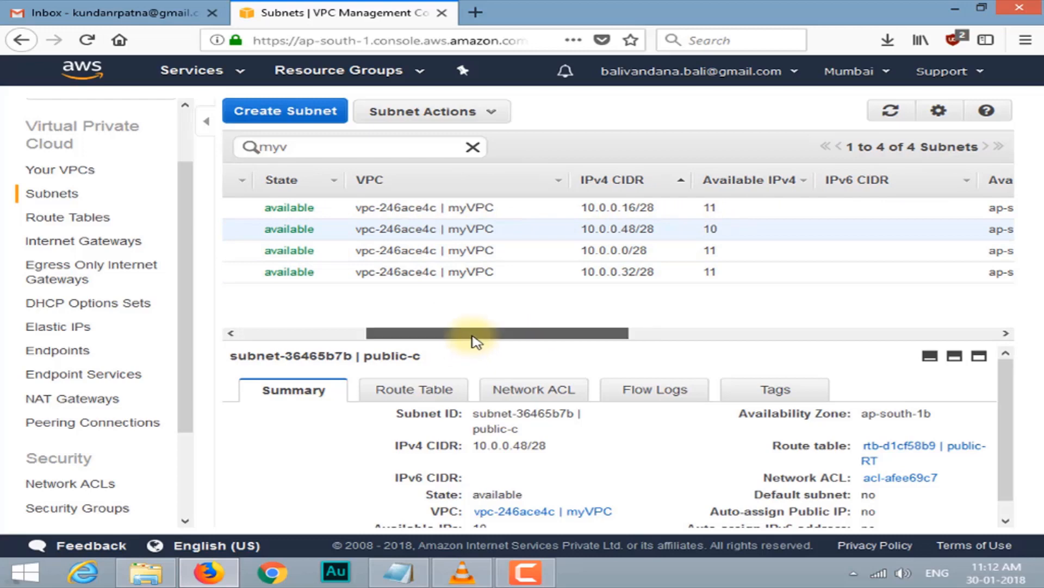
left_click_drag(478, 339, 260, 347)
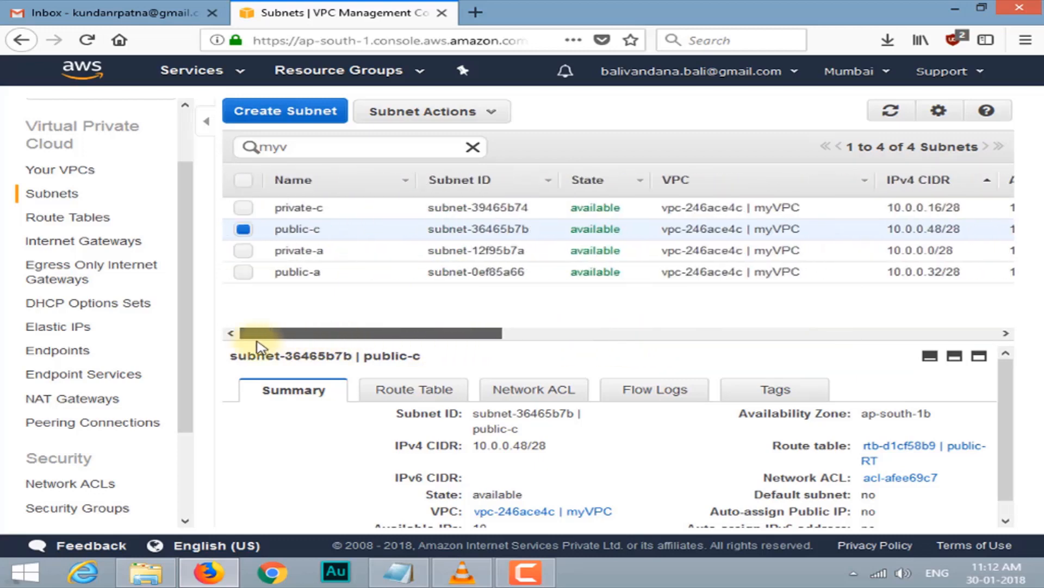
scroll(647, 476, "down", 1)
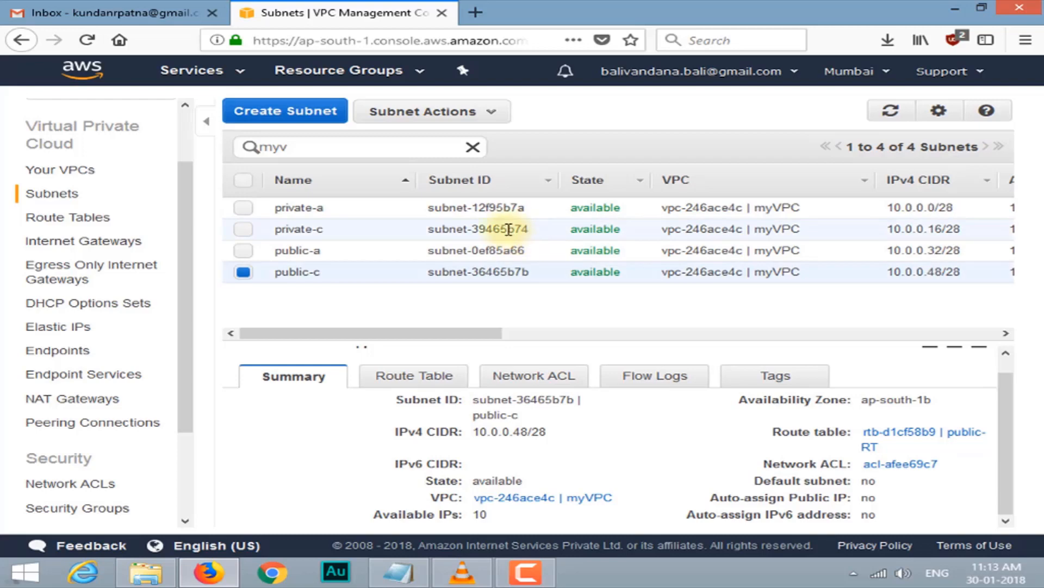
Enable auto-assigning of public IPv4 addresses for the public-a subnet and save the setting
left_click(243, 250)
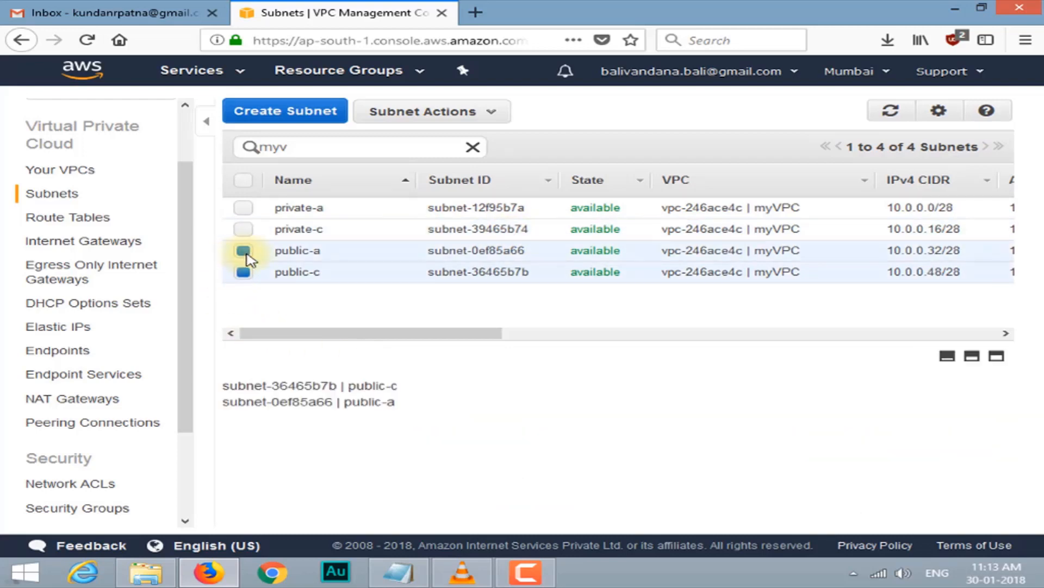
left_click(243, 272)
left_click(501, 115)
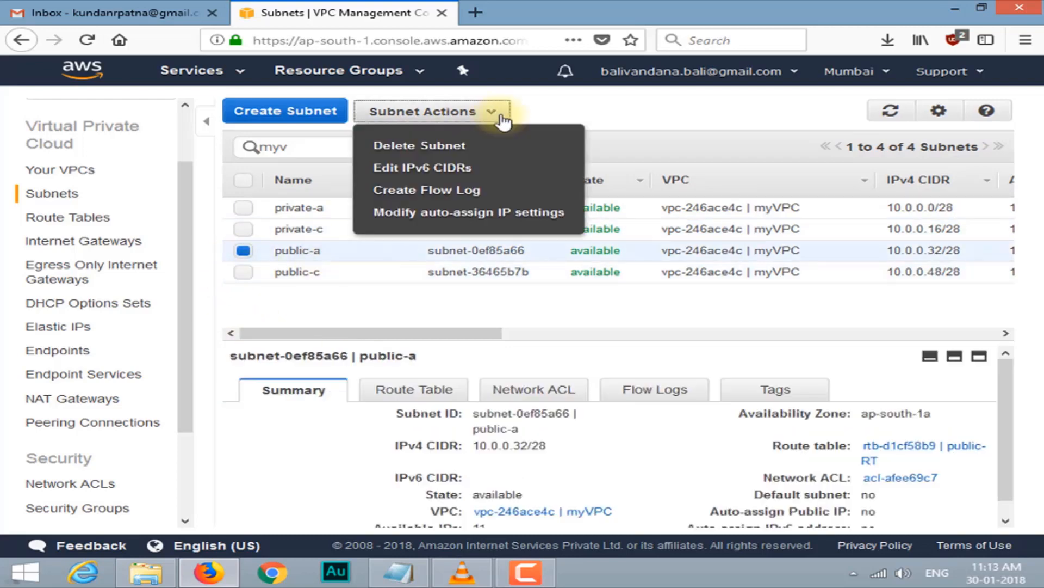
left_click(506, 215)
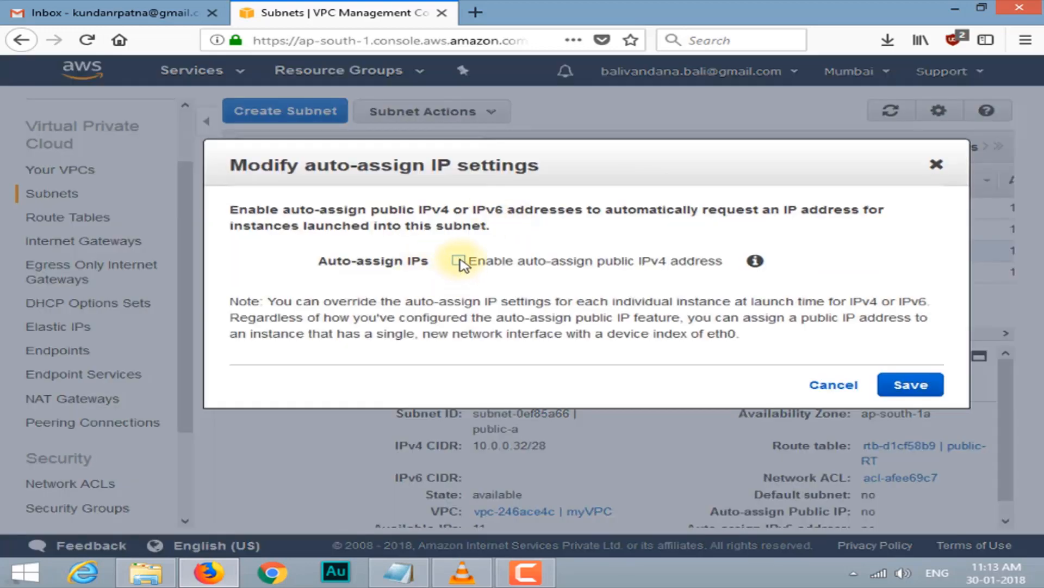
left_click(925, 387)
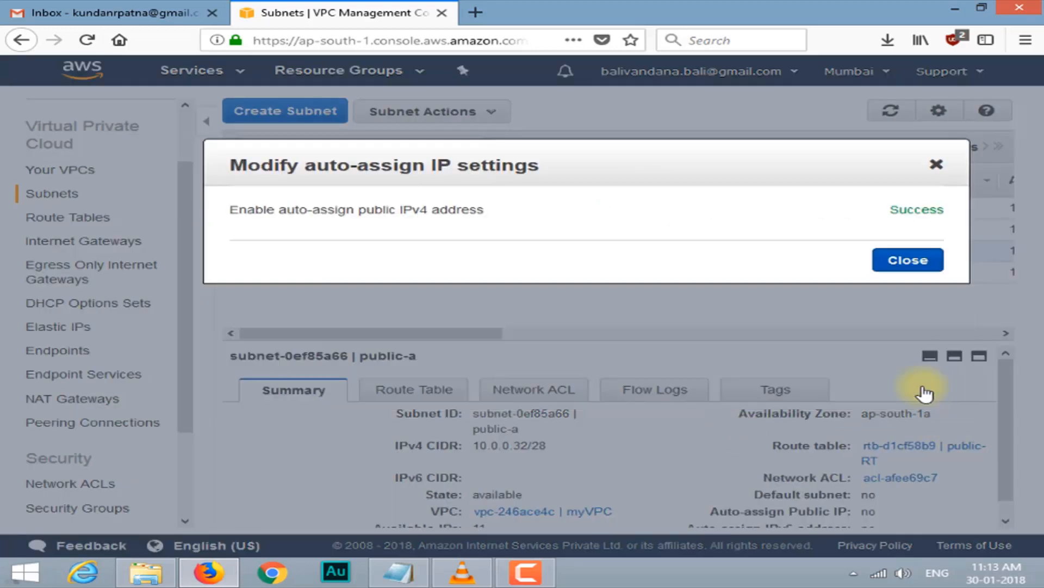
left_click(906, 263)
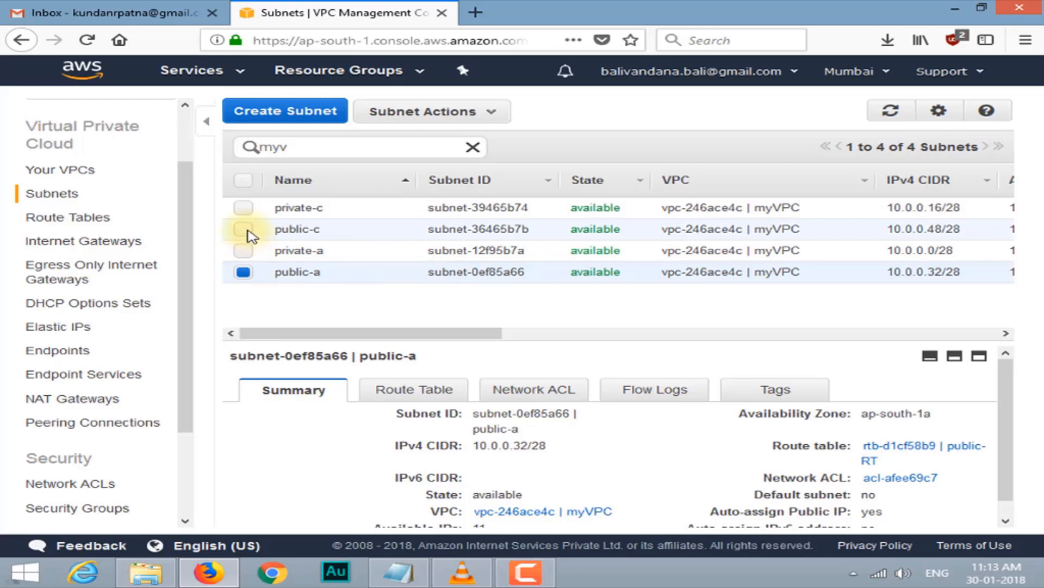
Enable auto-assigning of public IPv4 addresses for the public-c subnet, save it and sort the subnets by name in ascending order
left_click(406, 182)
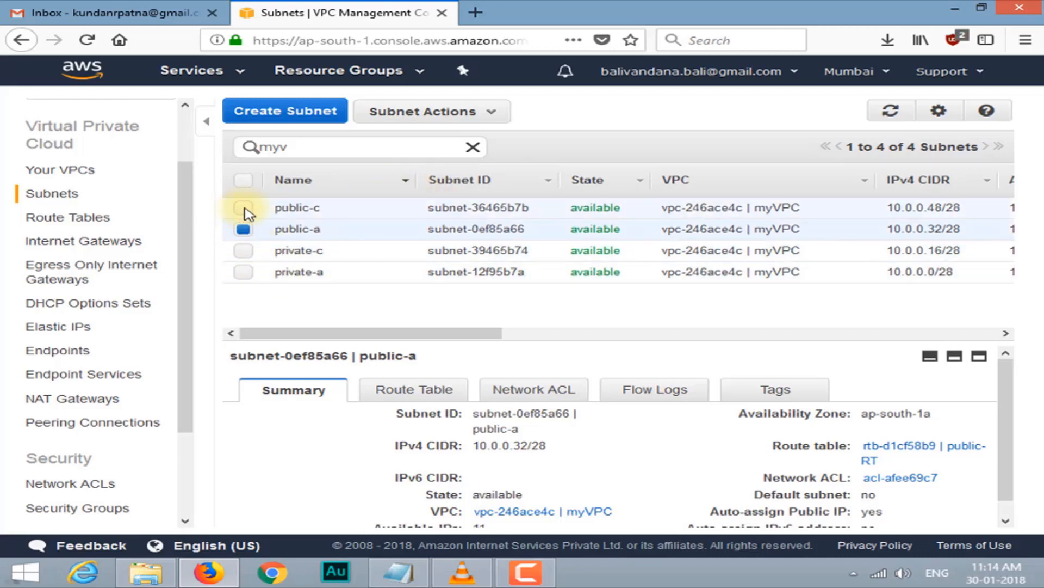
left_click(246, 222)
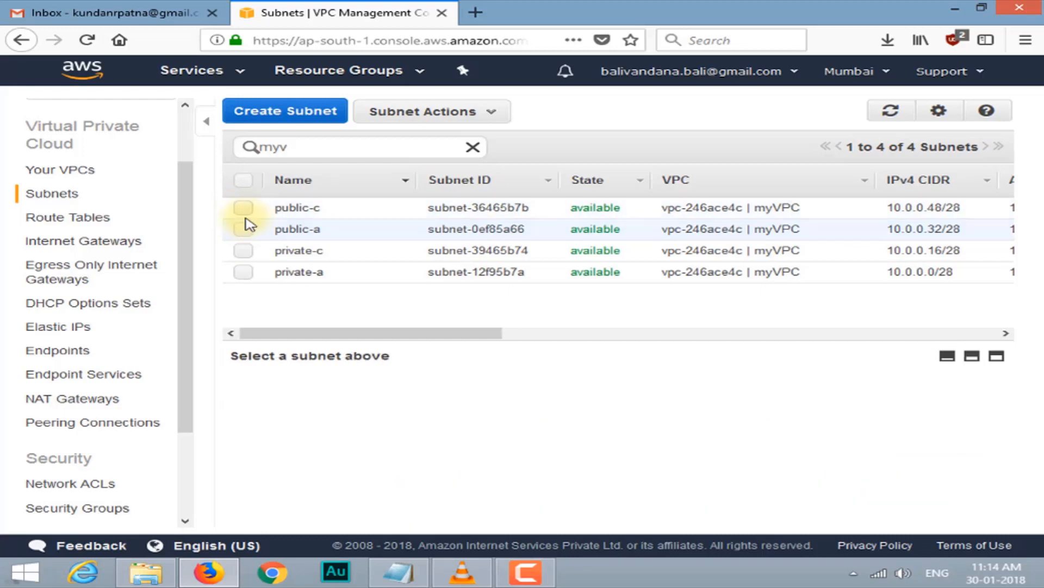
left_click(244, 211)
left_click(466, 111)
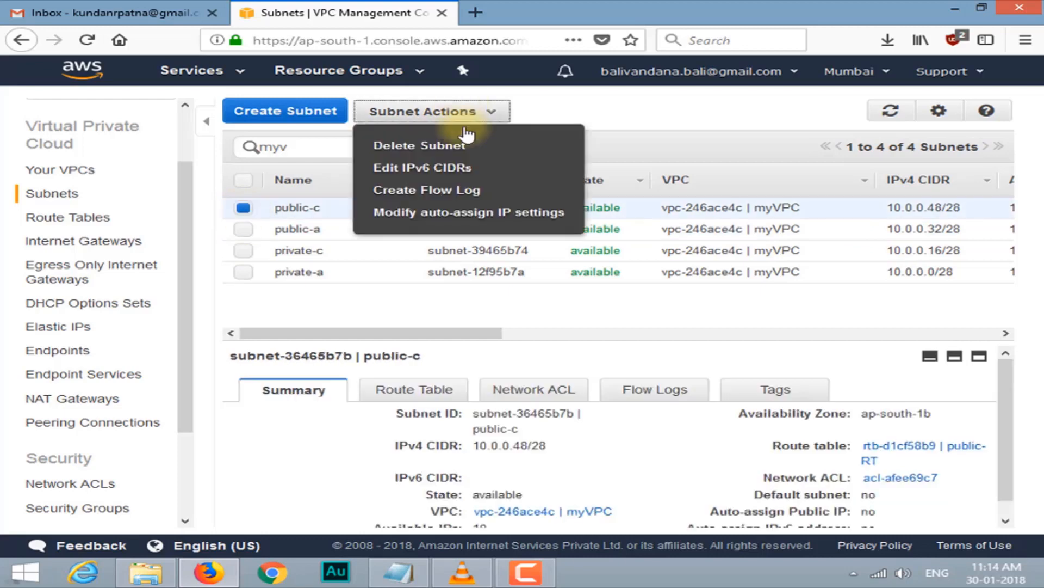
left_click(470, 212)
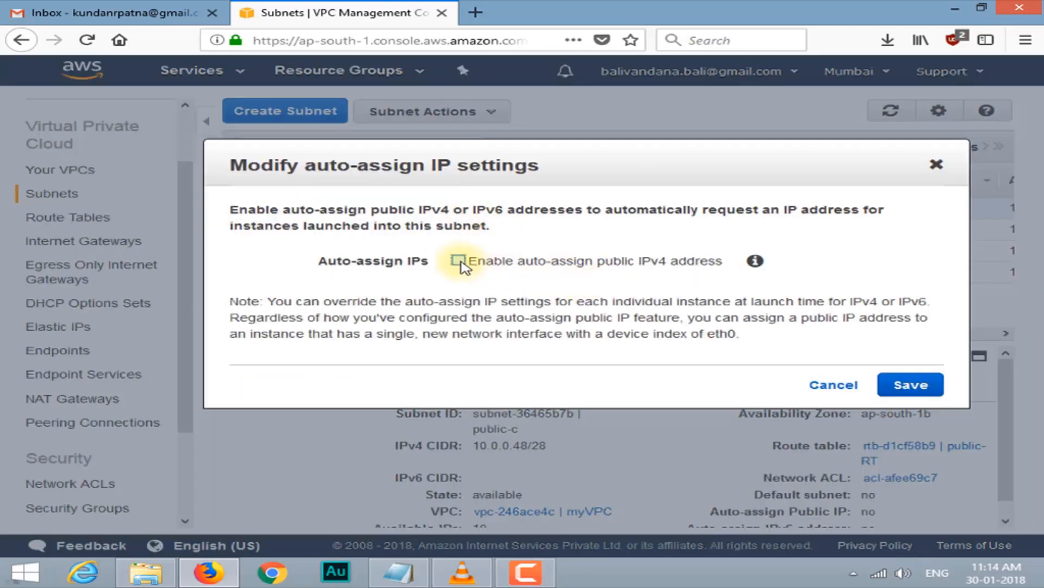
left_click(458, 261)
left_click(912, 385)
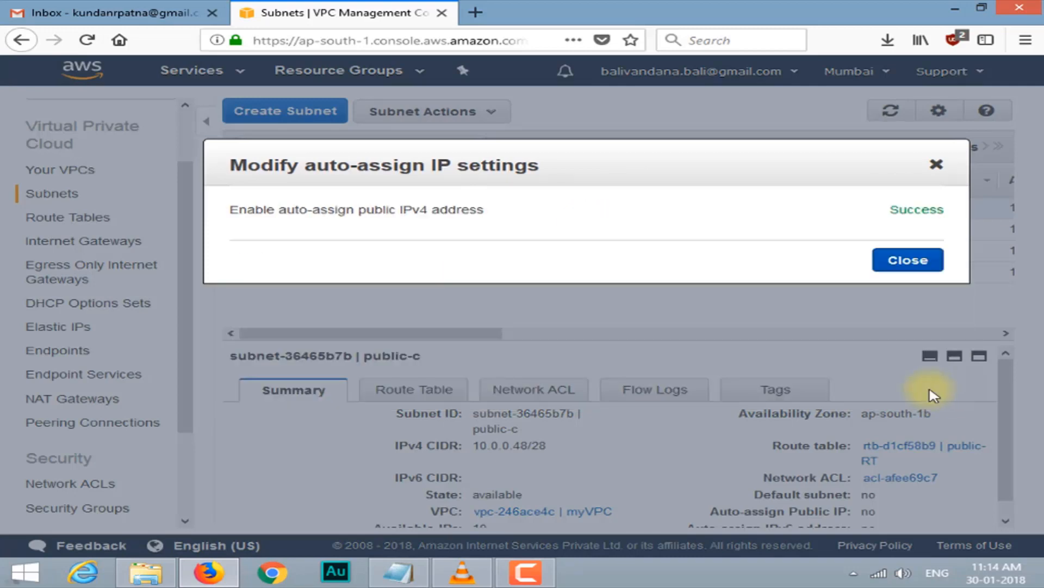
left_click(907, 263)
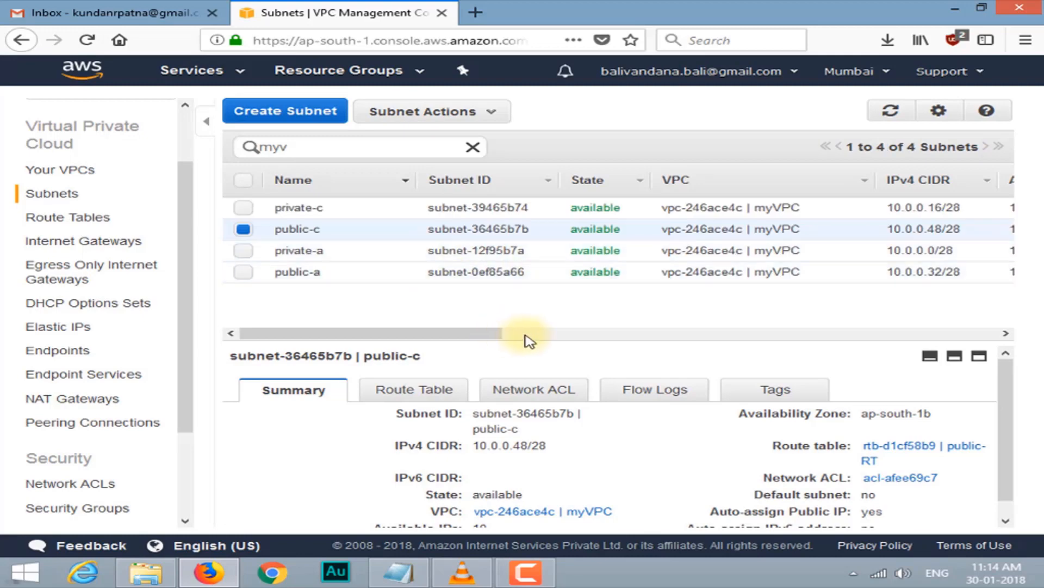
left_click(407, 184)
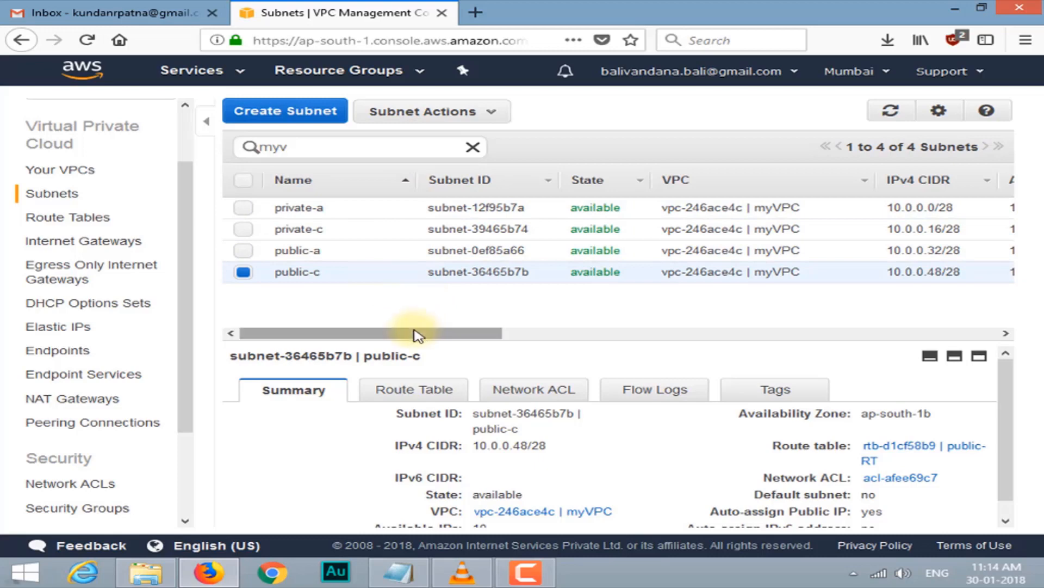
left_click_drag(414, 333, 354, 325)
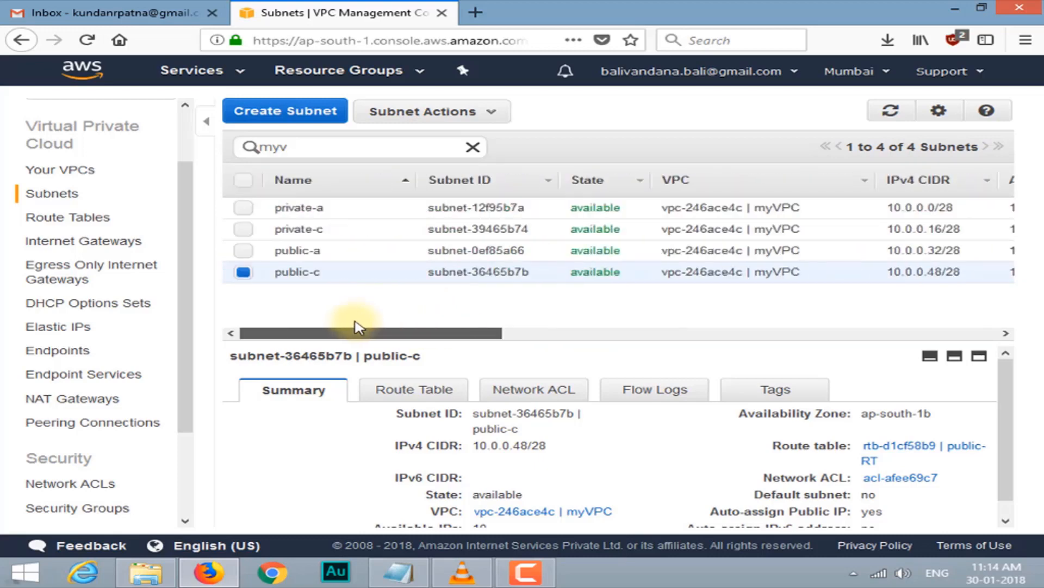
Open the list of VPCs and save the DNS resolution setting of myVPC
left_click(61, 174)
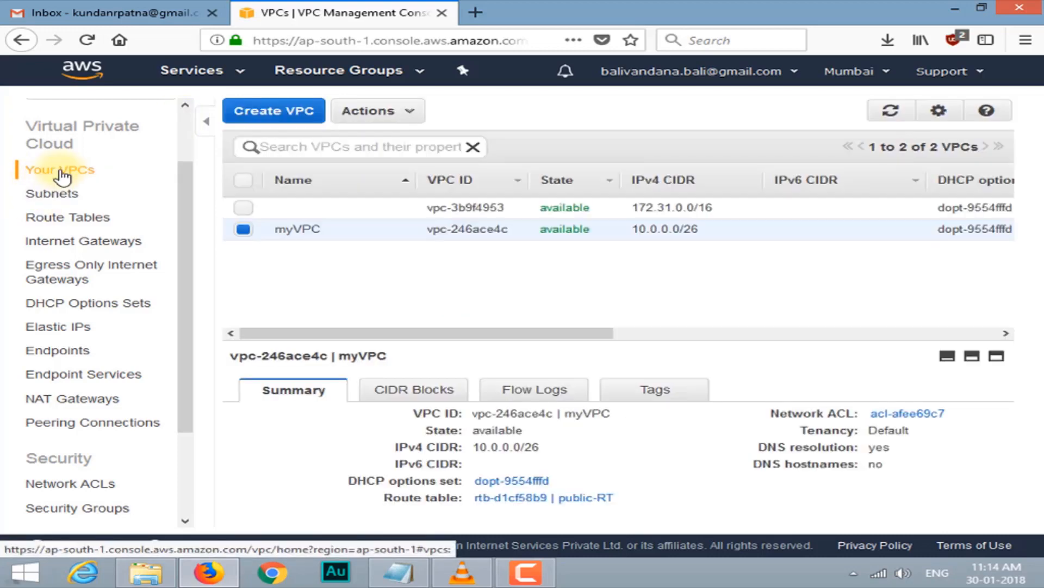
left_click(383, 121)
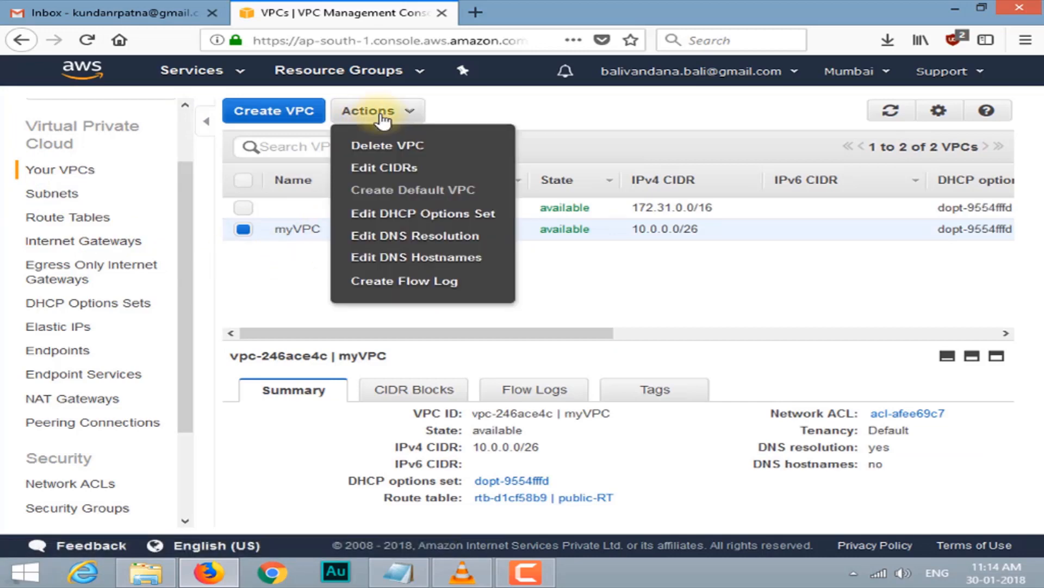
left_click(382, 115)
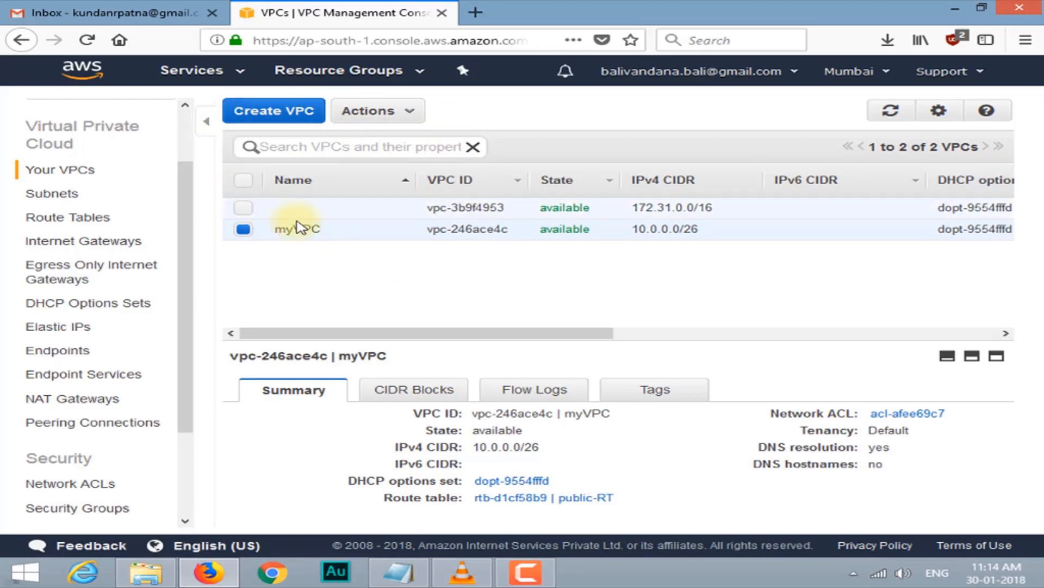
left_click(425, 114)
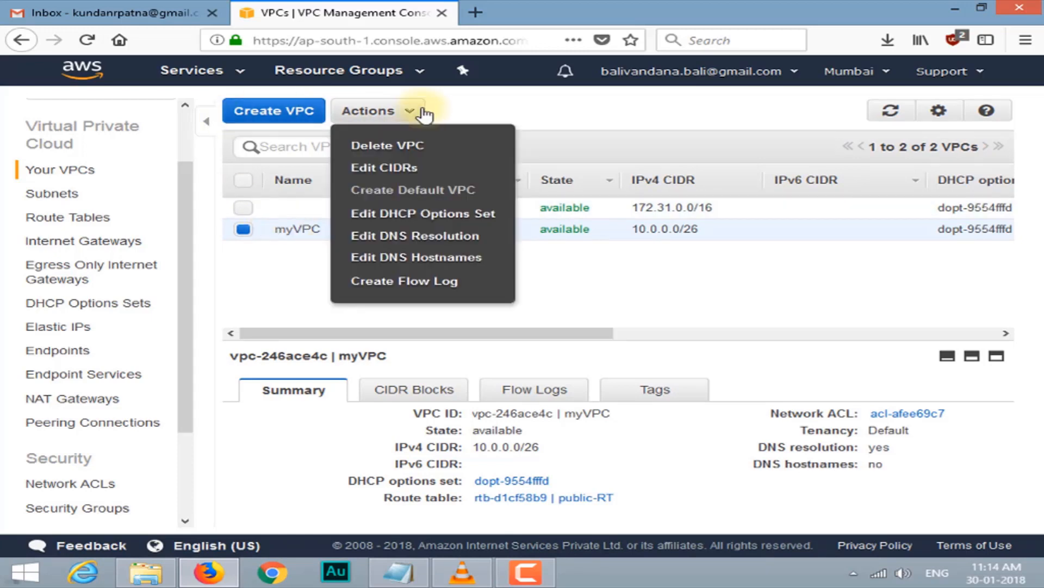
left_click(458, 245)
left_click(597, 264)
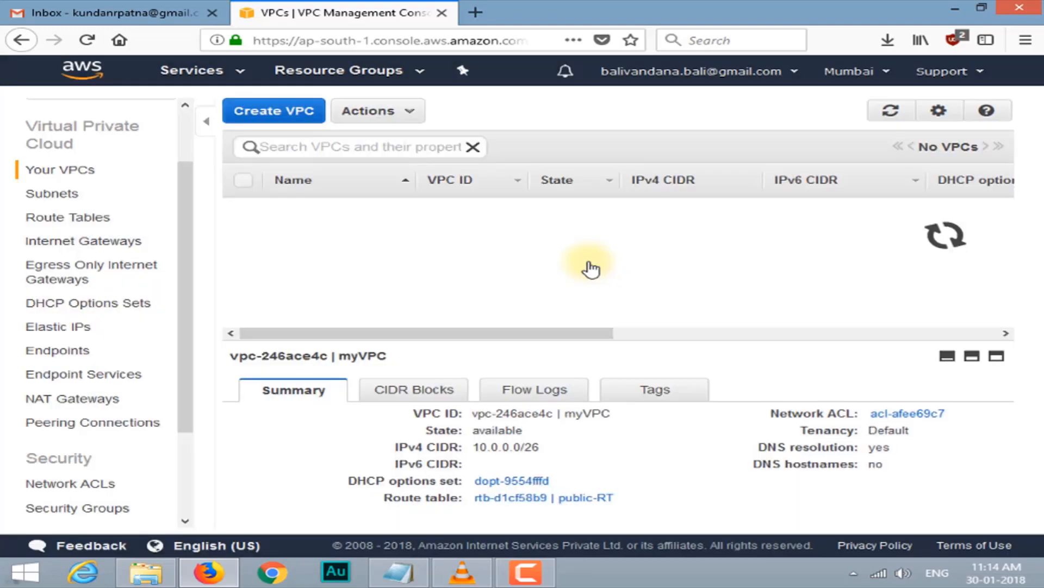
Set DNS hostnames to Yes for myVPC, save it and look over the remaining columns of the VPC list
left_click(412, 114)
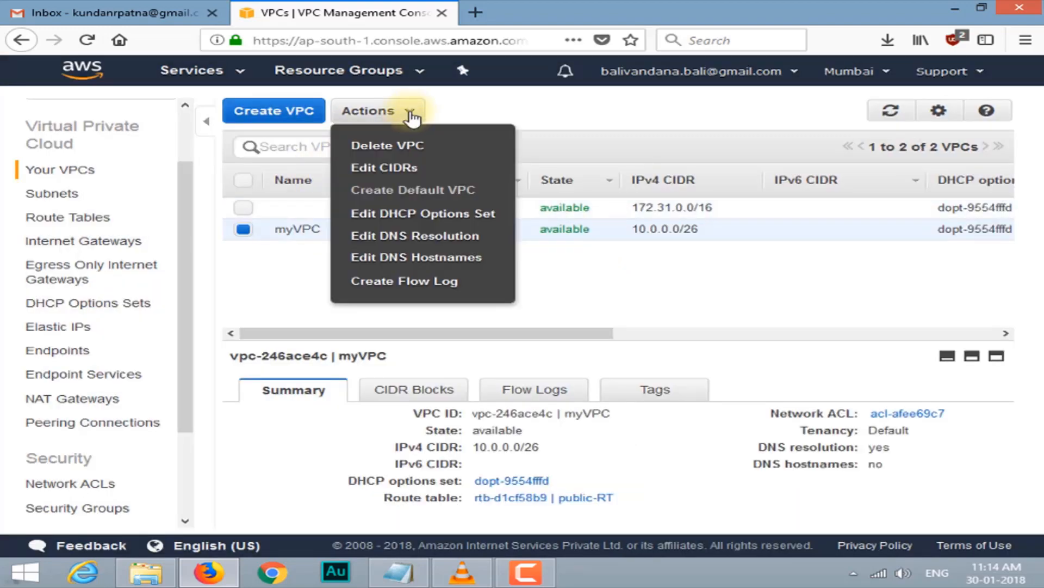
left_click(459, 256)
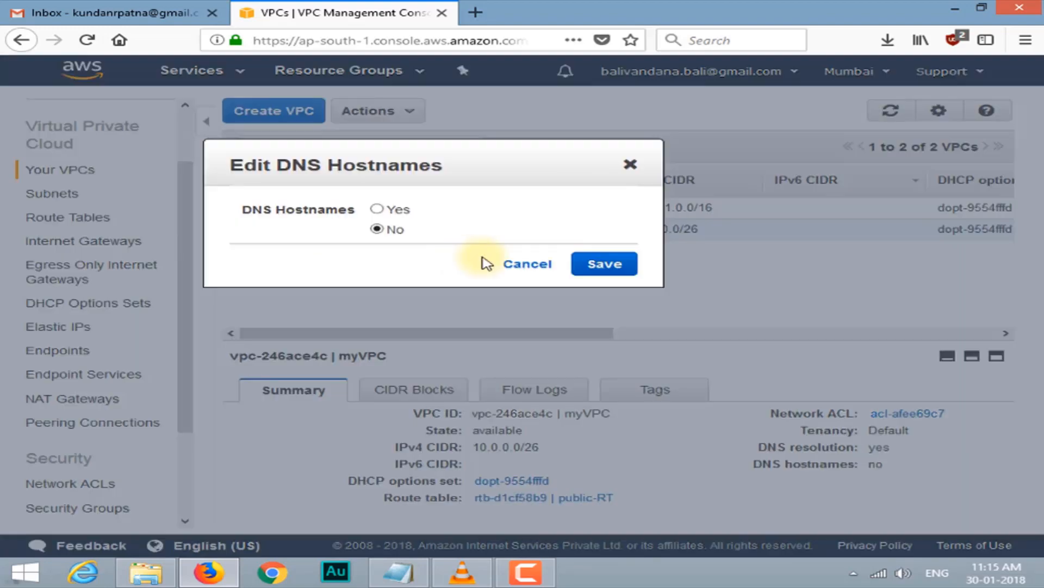
left_click(377, 209)
left_click(605, 263)
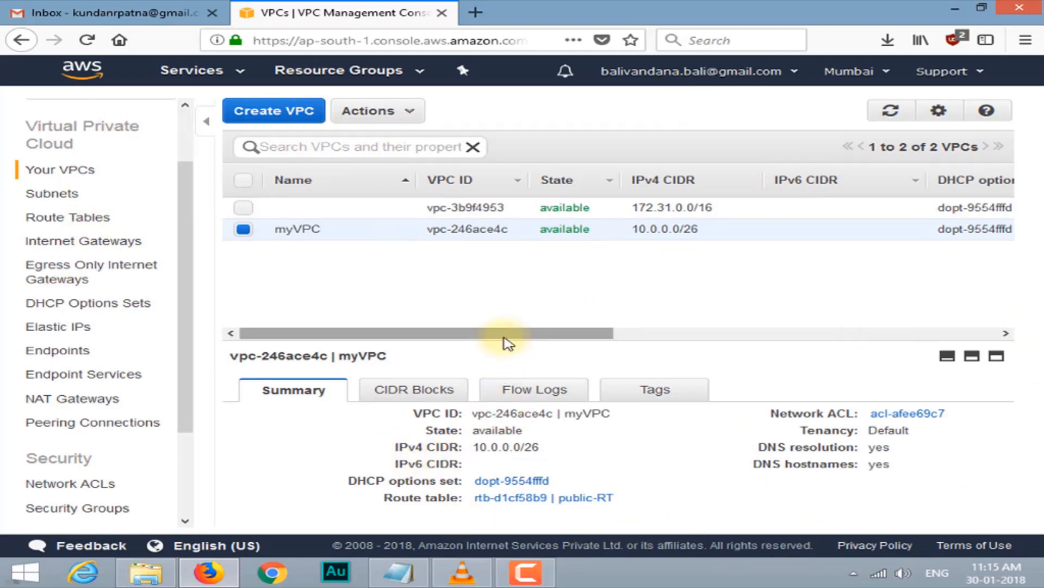
left_click_drag(505, 337, 986, 334)
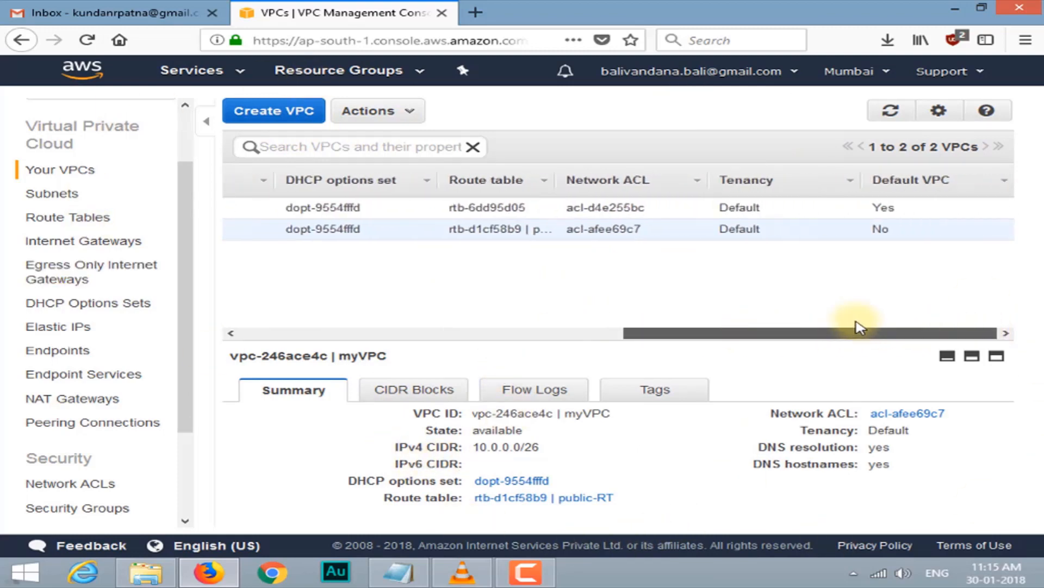
left_click_drag(858, 332, 320, 321)
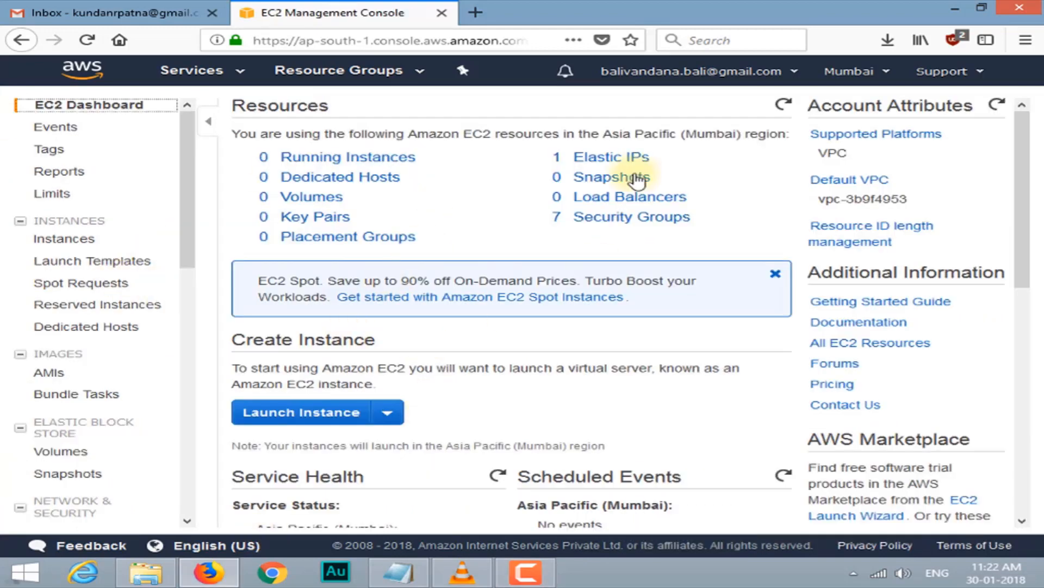
Start launching an EC2 instance and choose the 64-bit Microsoft Windows Server 2008 R2 Base AMI
left_click(327, 420)
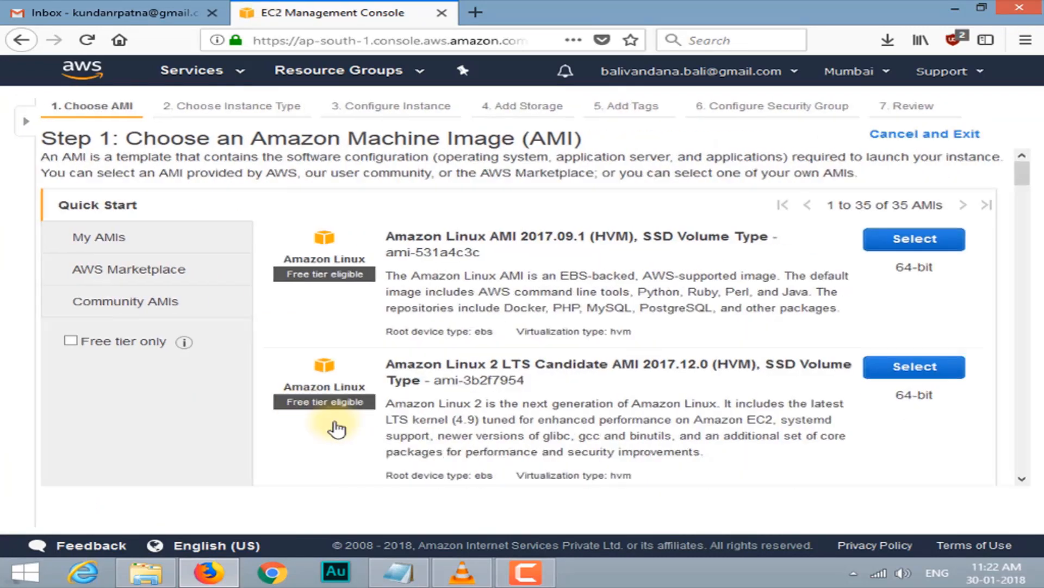
scroll(473, 385, "down", 10)
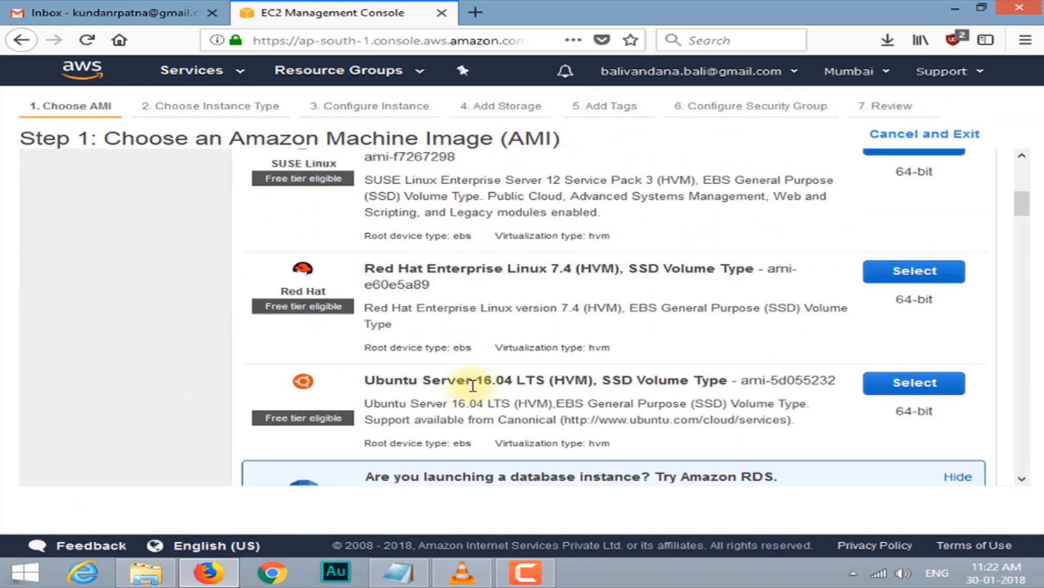
scroll(473, 391, "up", 2)
scroll(473, 403, "down", 3)
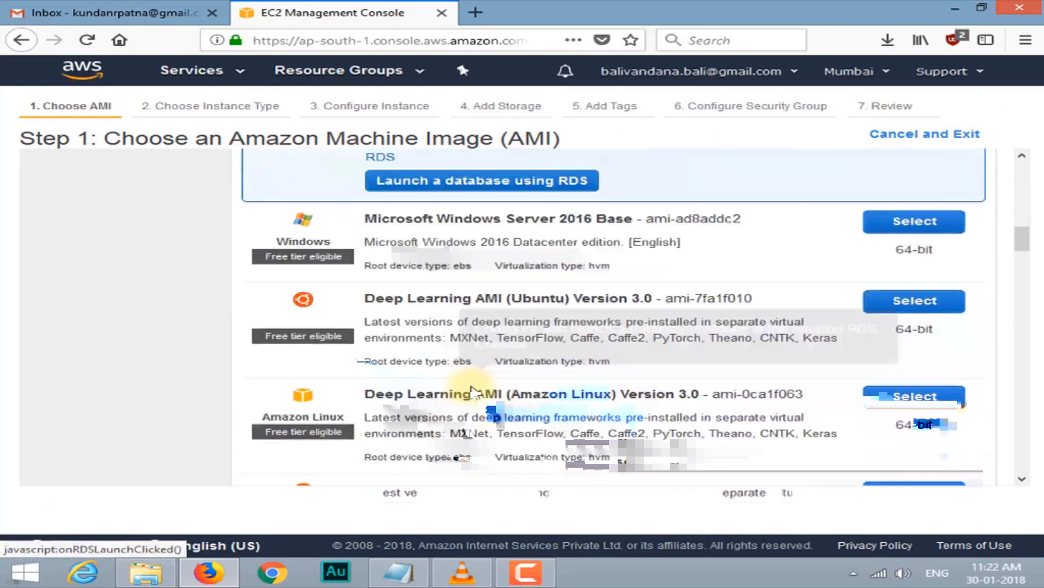
scroll(473, 391, "down", 5)
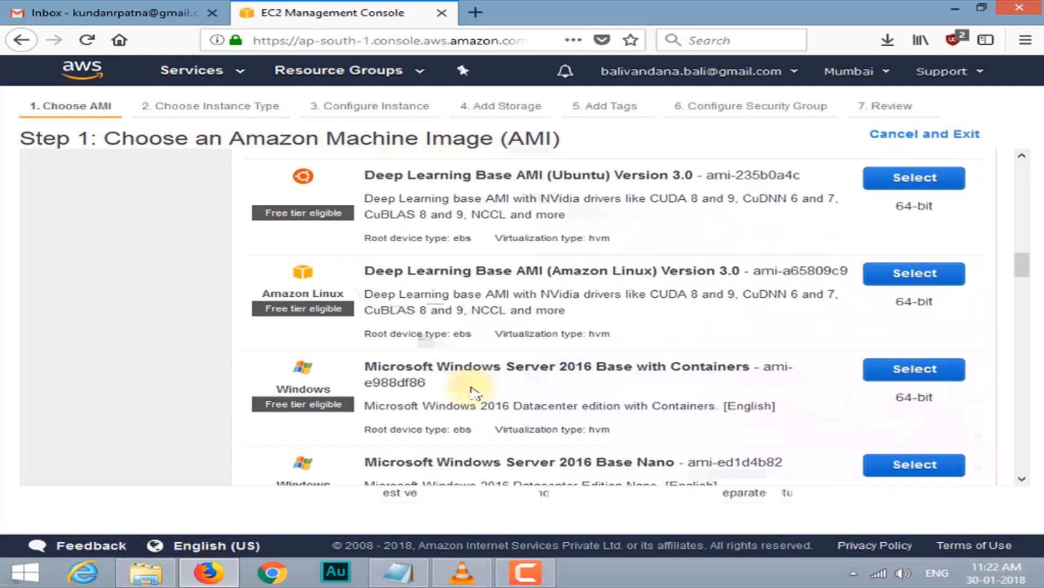
scroll(474, 389, "down", 6)
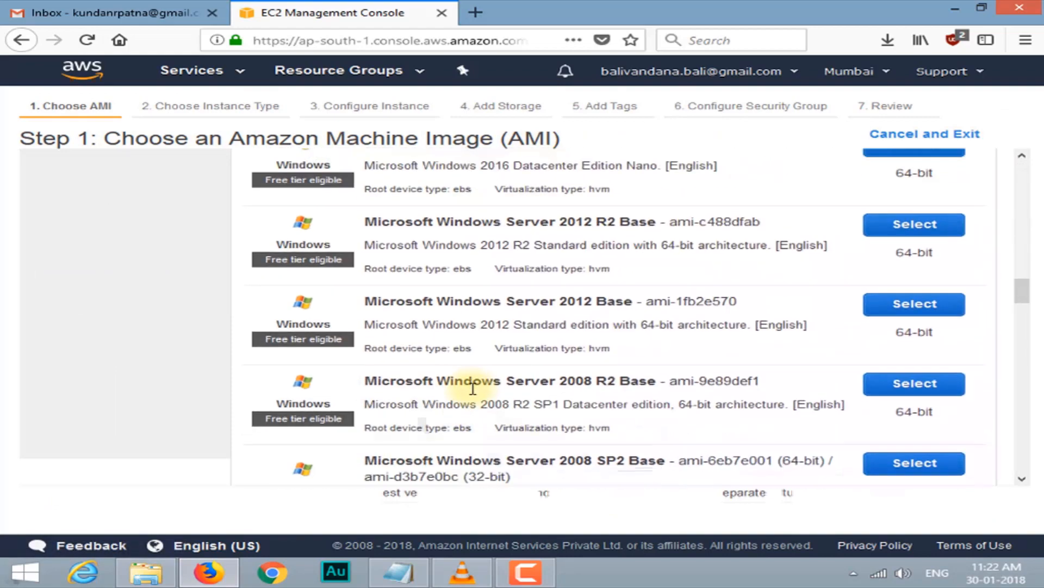
scroll(473, 388, "down", 4)
scroll(526, 366, "up", 1)
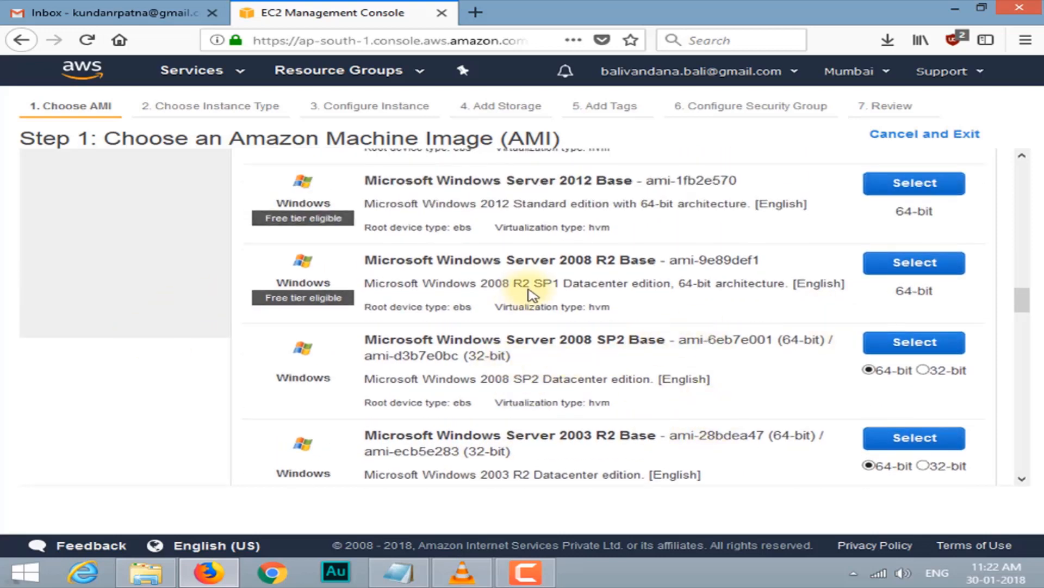
left_click(923, 263)
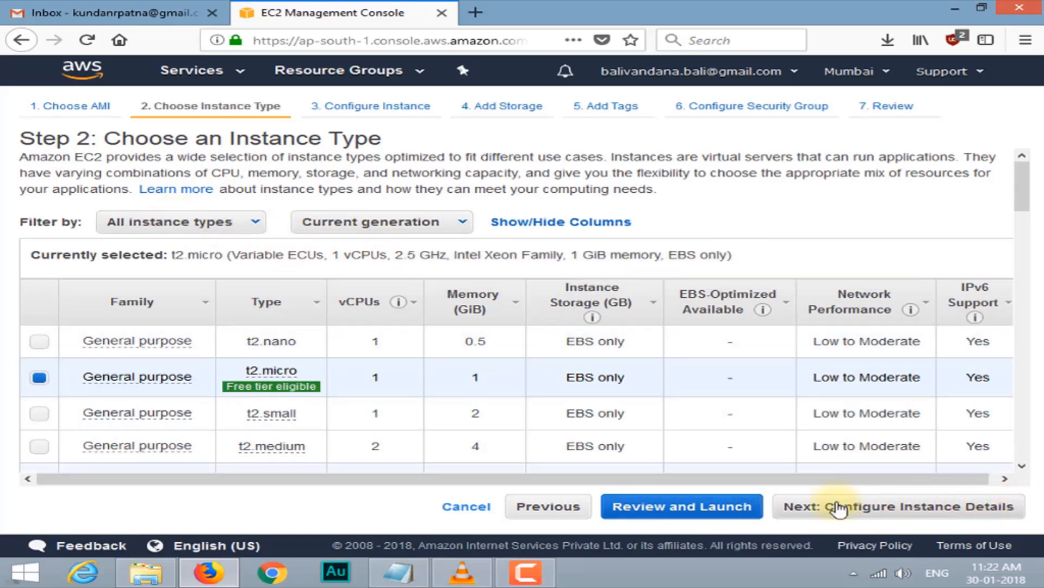
Keep the t2.micro instance type and set the instance's network to myVPC and its subnet to public-a in ap-south-1a
left_click(879, 509)
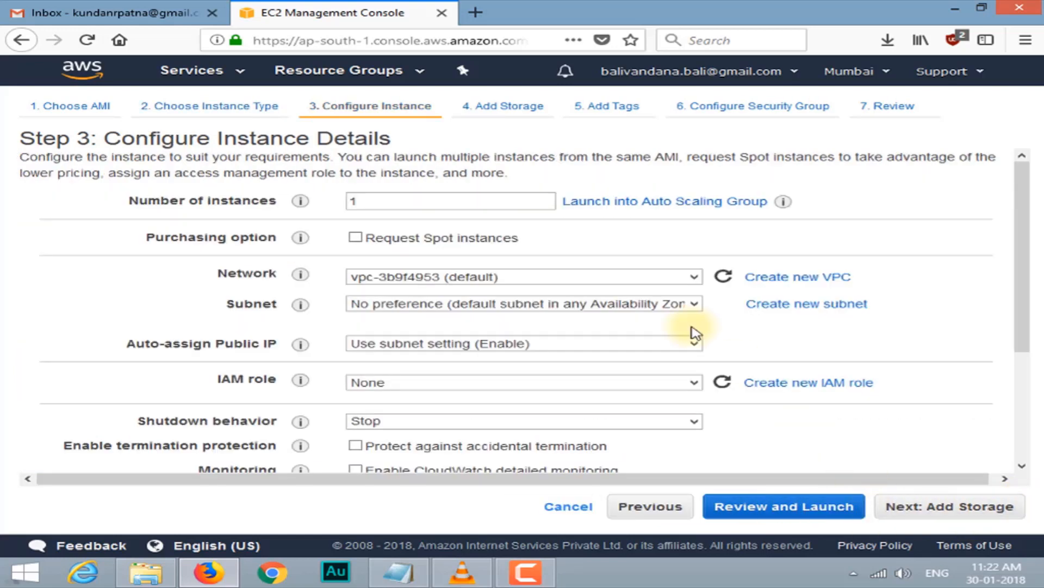
left_click(692, 278)
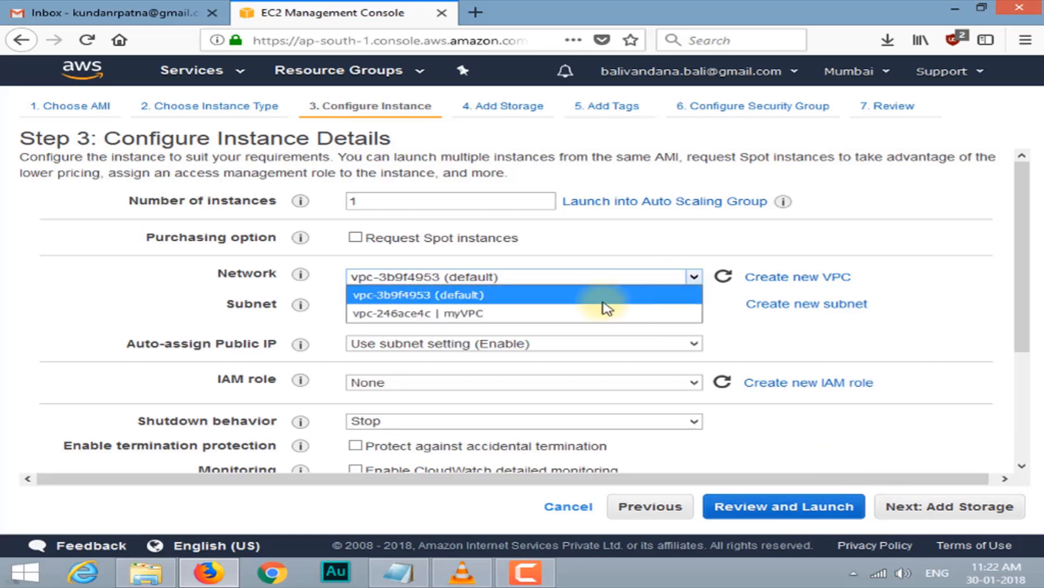
left_click(590, 310)
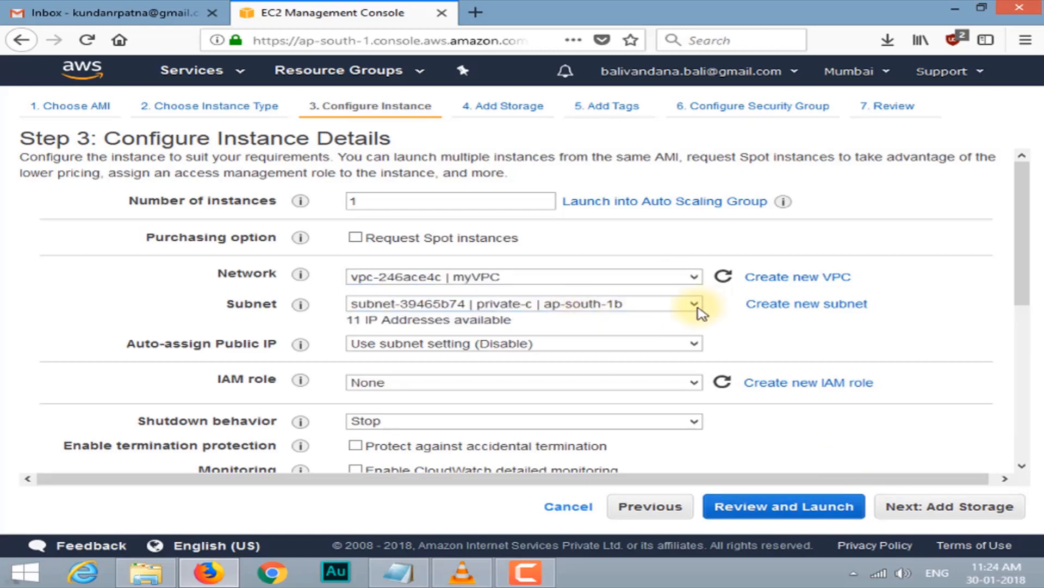
left_click(695, 308)
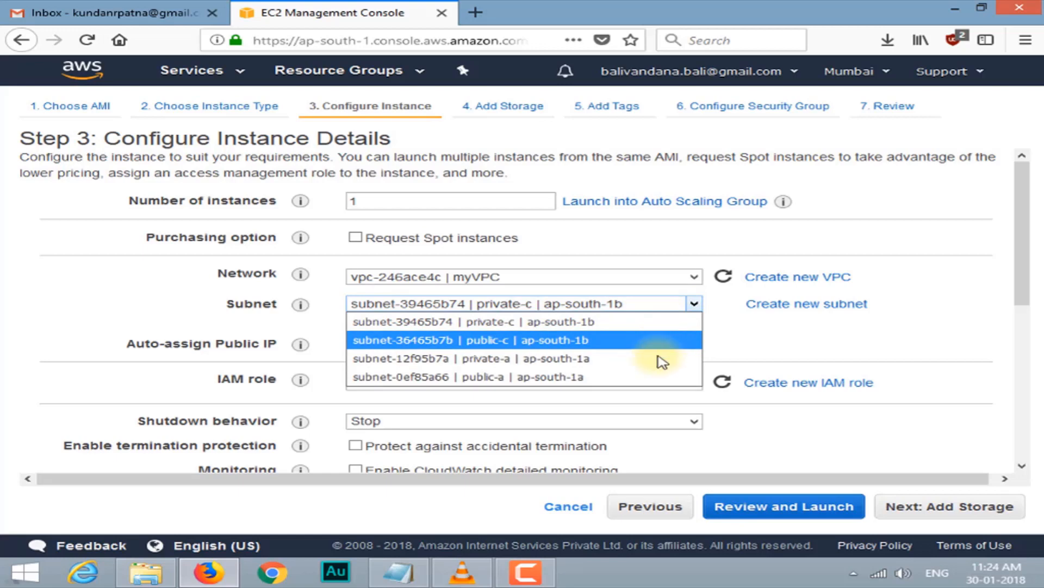
left_click(655, 385)
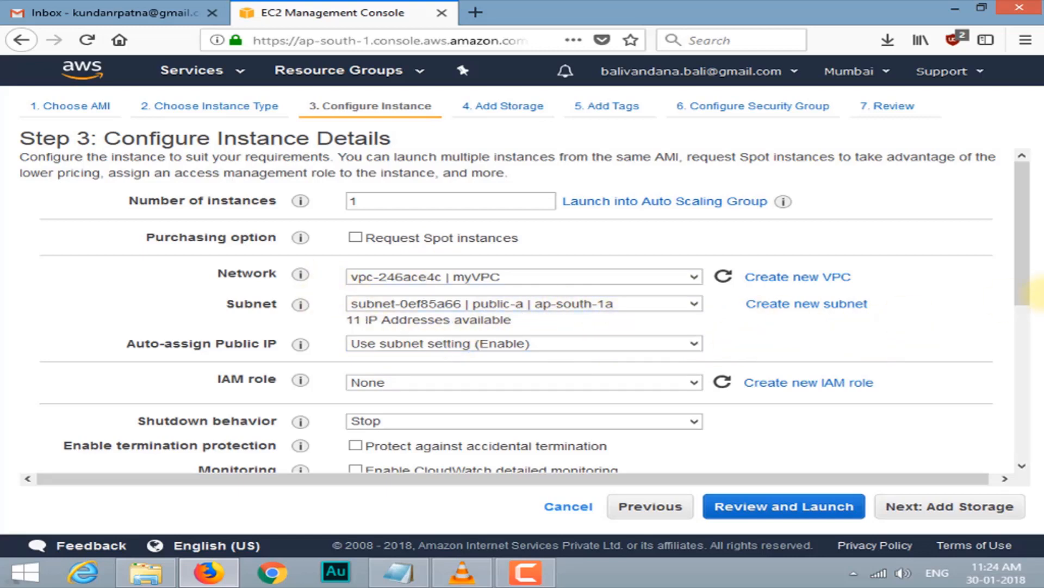
left_click_drag(1021, 273, 1028, 421)
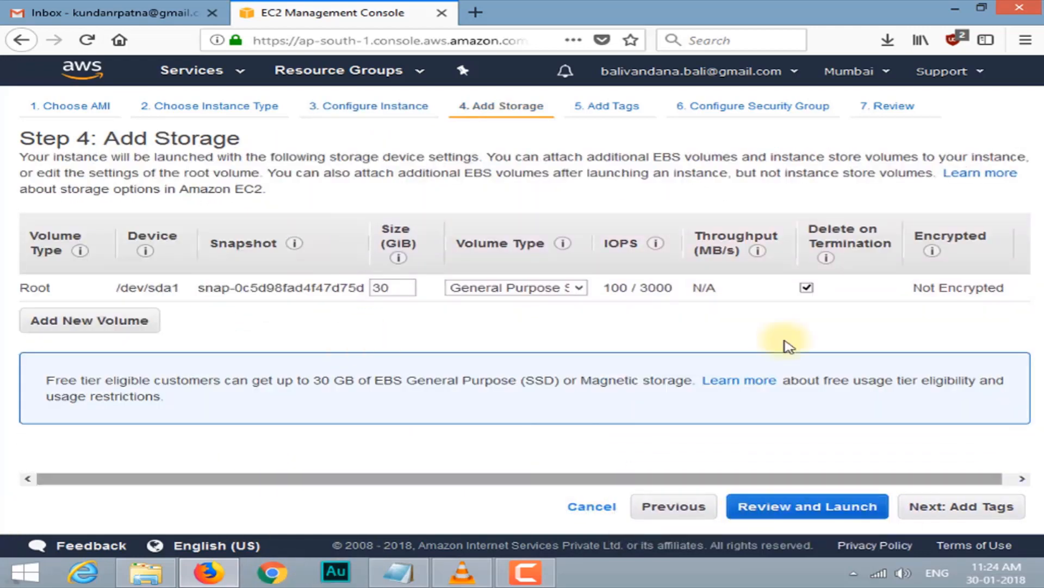
Keep the default storage settings and add a tag with the key Name and the value public-EC2
left_click(932, 511)
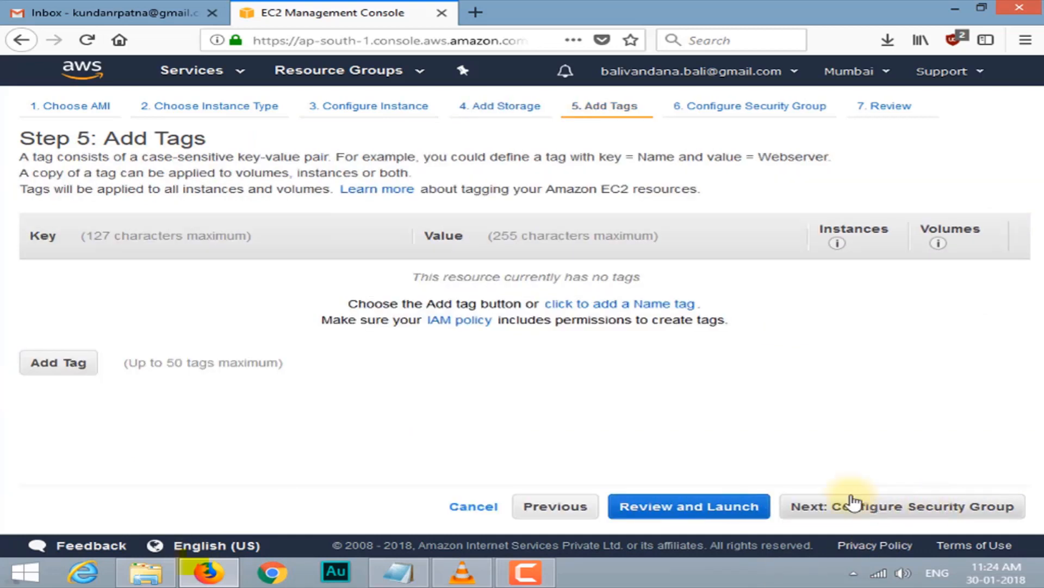
left_click(60, 363)
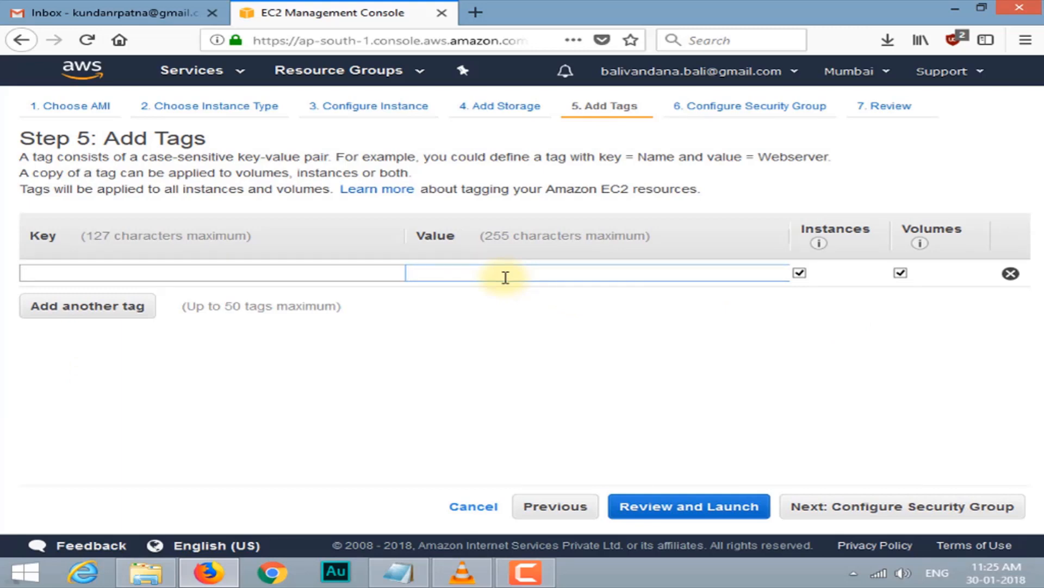
left_click(132, 276)
type("Na")
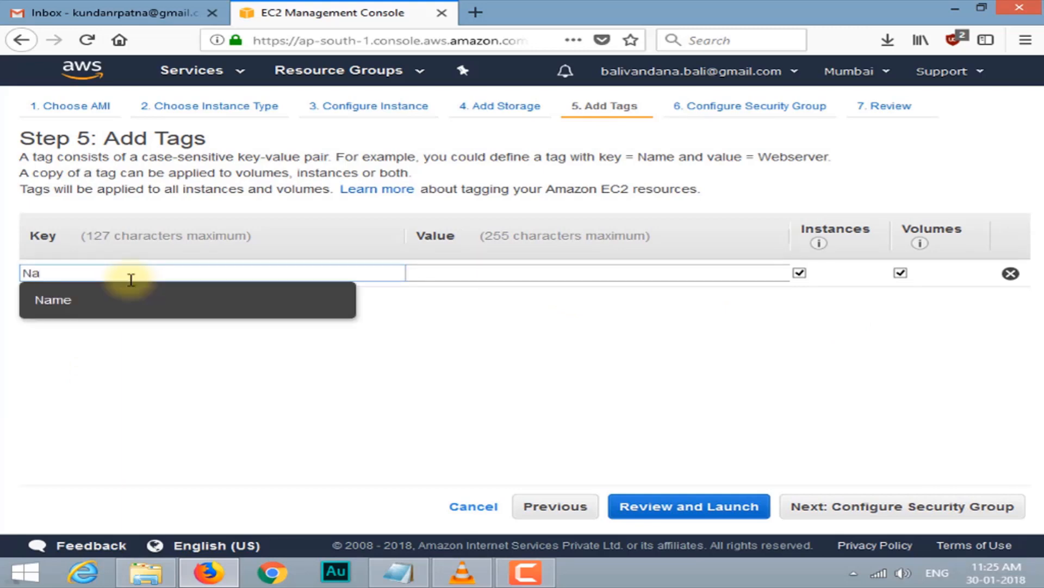
left_click(129, 300)
left_click(450, 273)
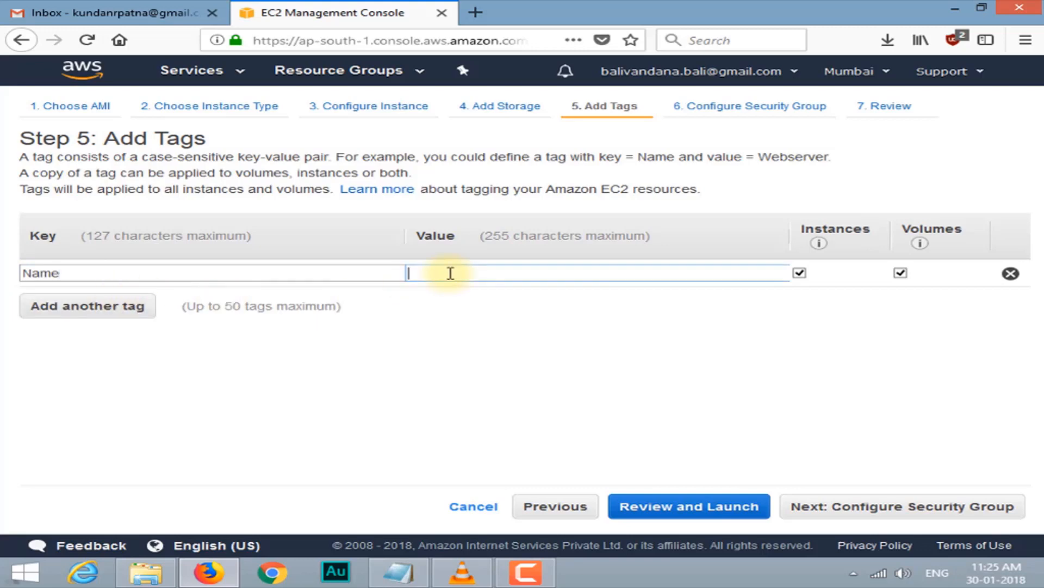
type("publi")
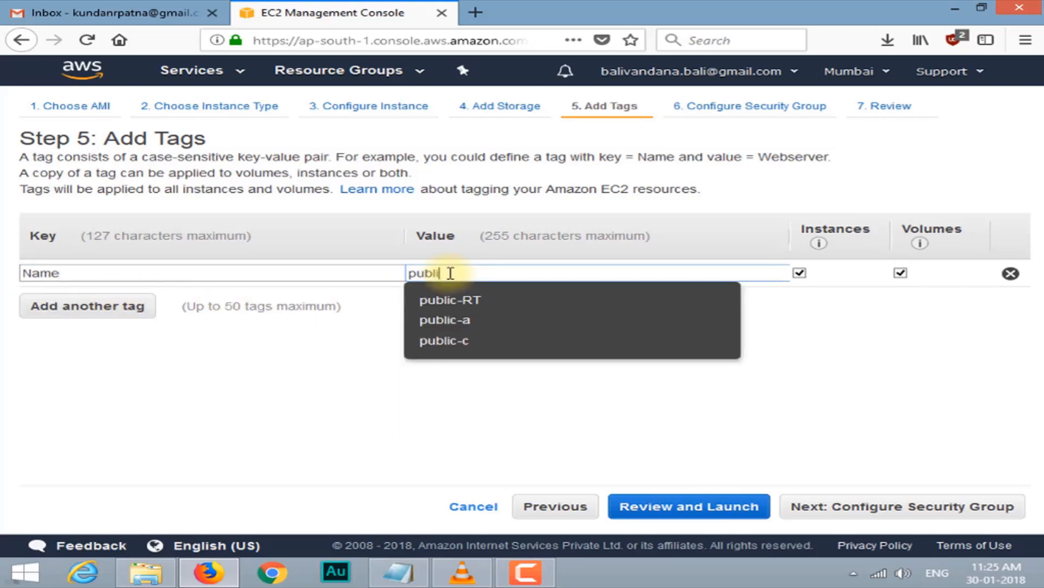
type("c-EC2")
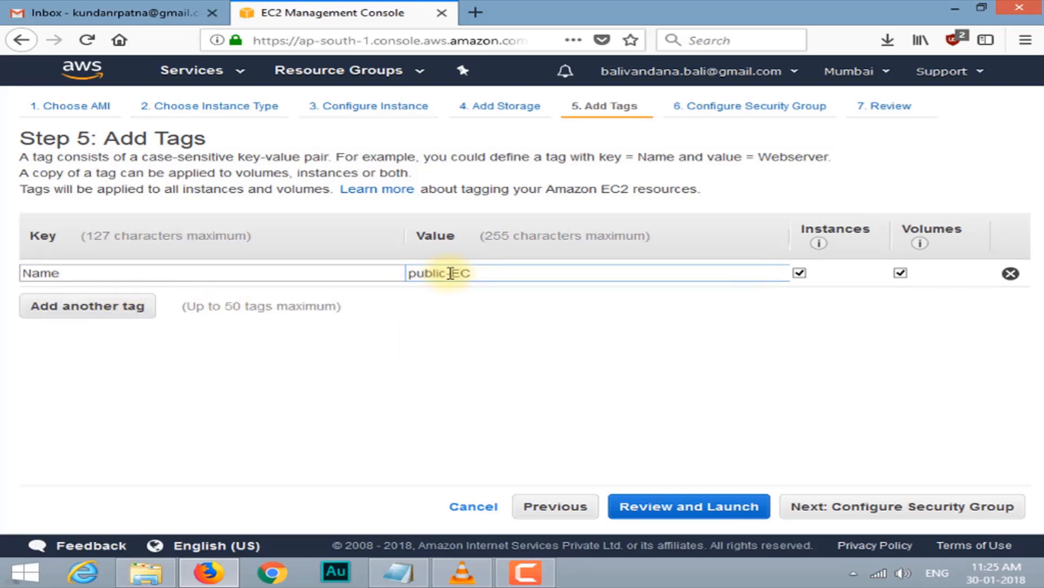
Name the new security group pubWinSG, keep its RDP rule and review the instance launch details
left_click(920, 507)
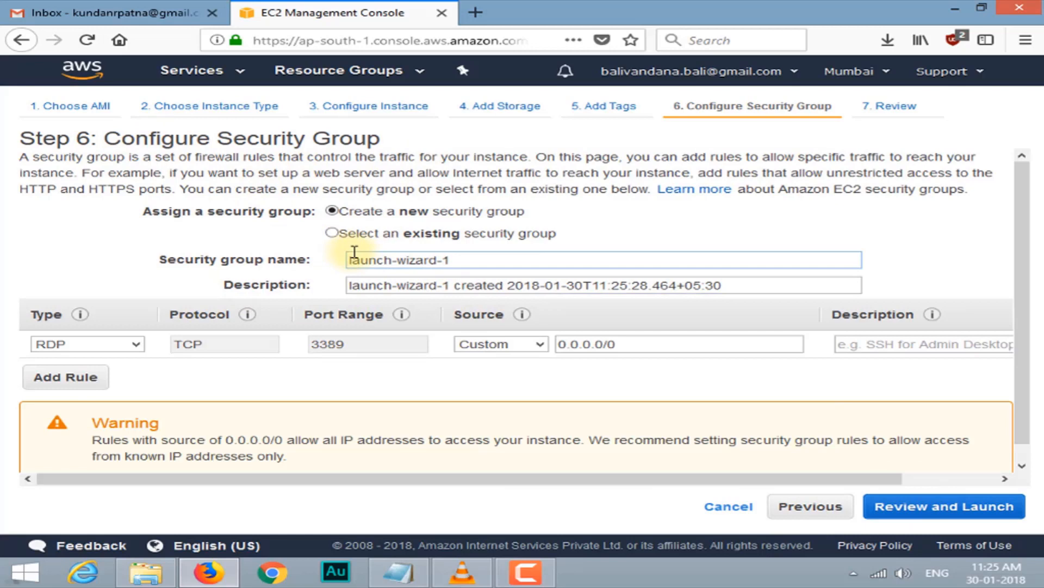
left_click_drag(450, 261, 351, 261)
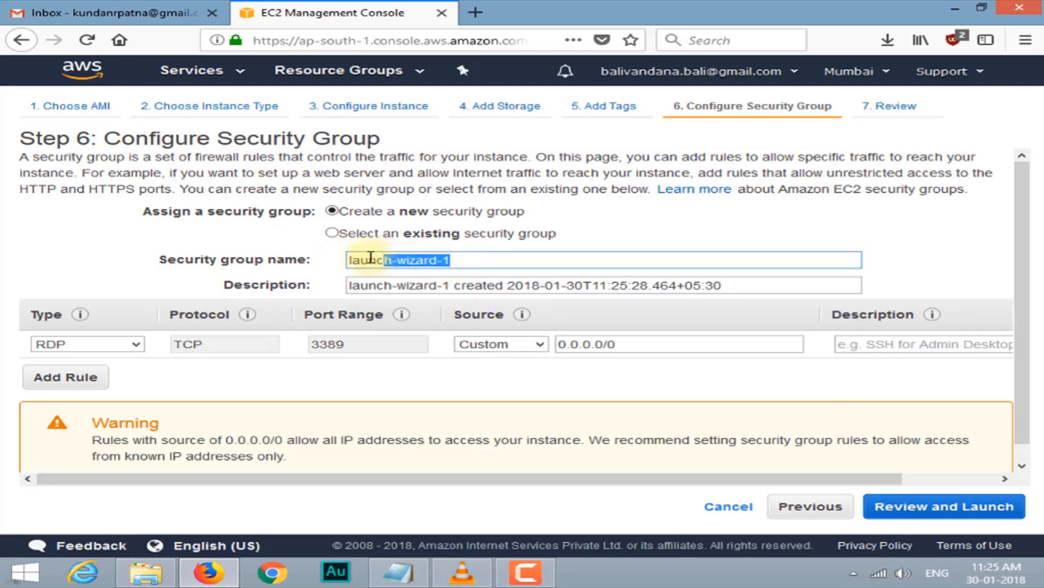
type("pubWinSG")
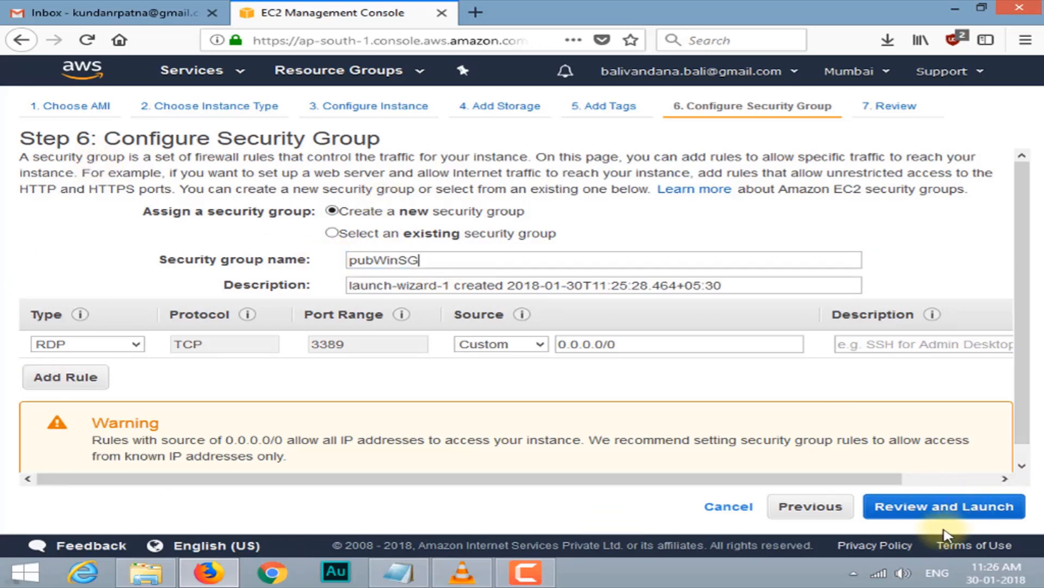
left_click(951, 512)
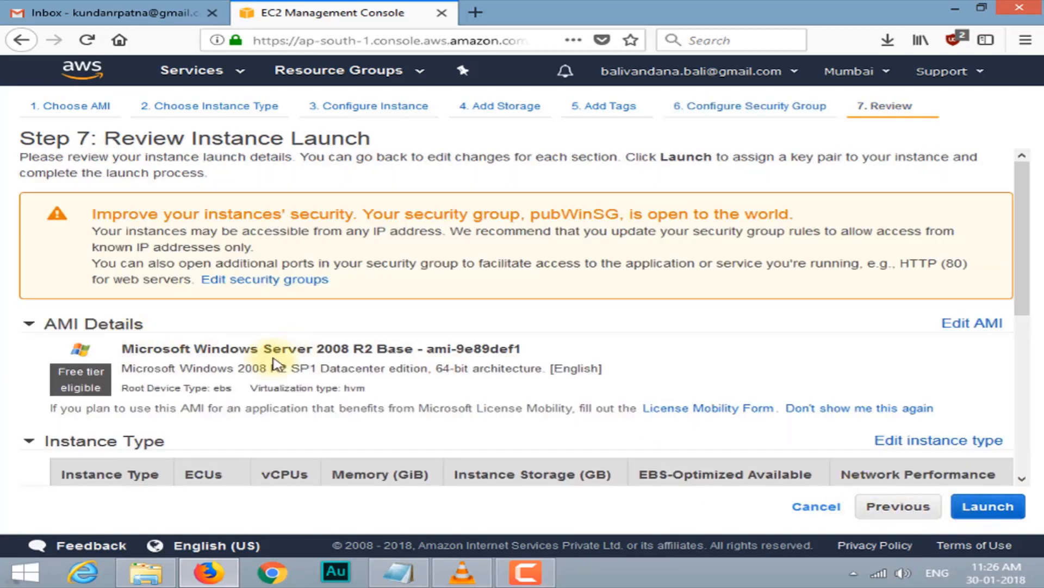
scroll(660, 326, "down", 5)
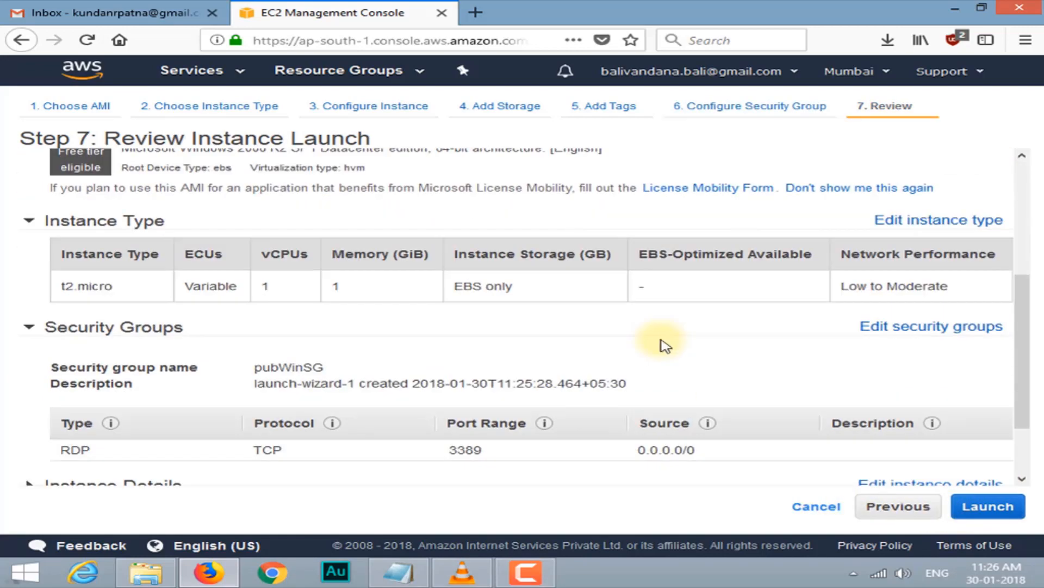
scroll(664, 347, "up", 5)
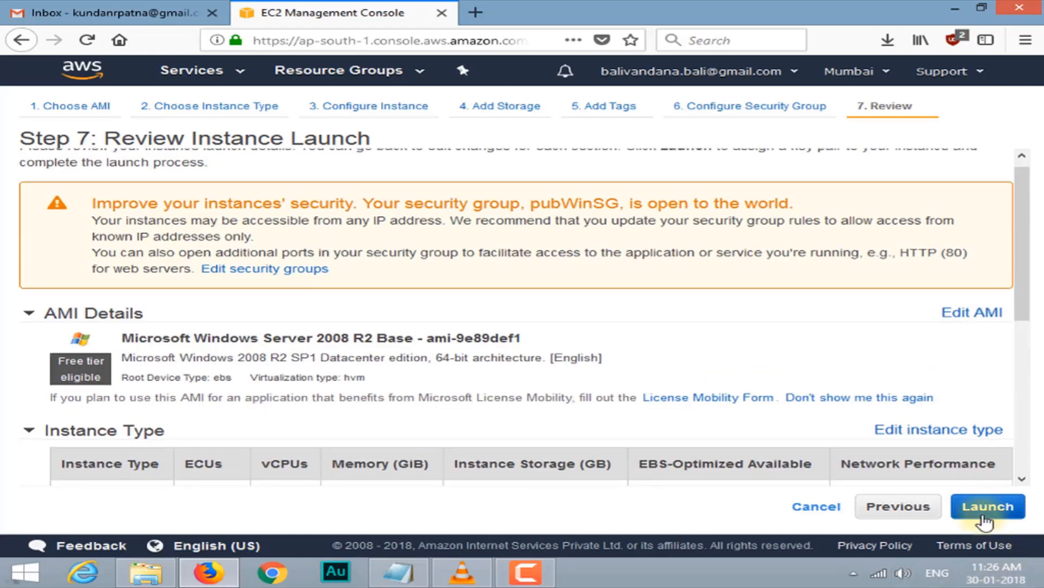
Create a new key pair named mumbai, save its mumbai.pem file and launch the instance
left_click(987, 506)
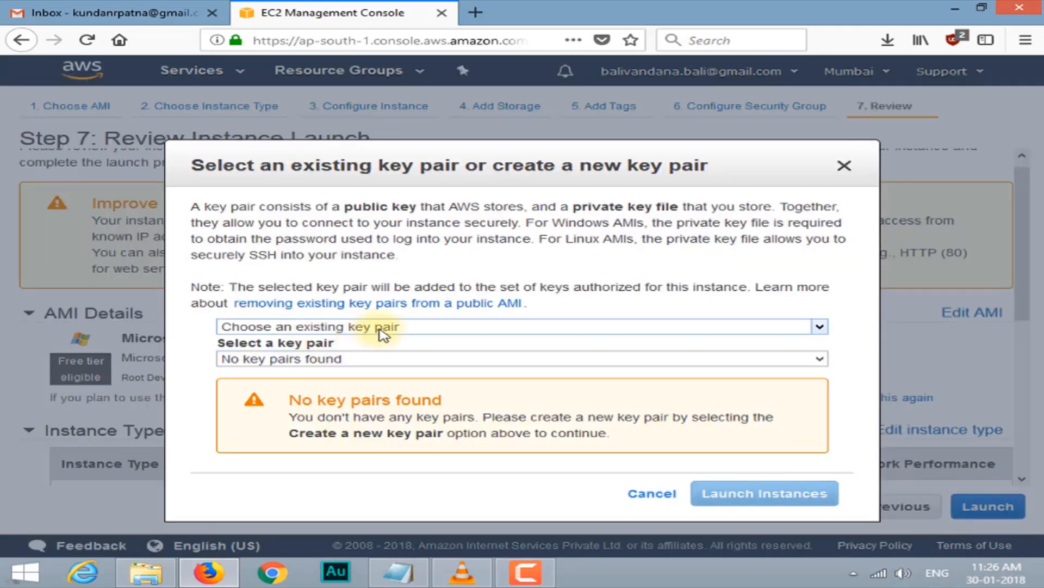
left_click(384, 329)
left_click(373, 361)
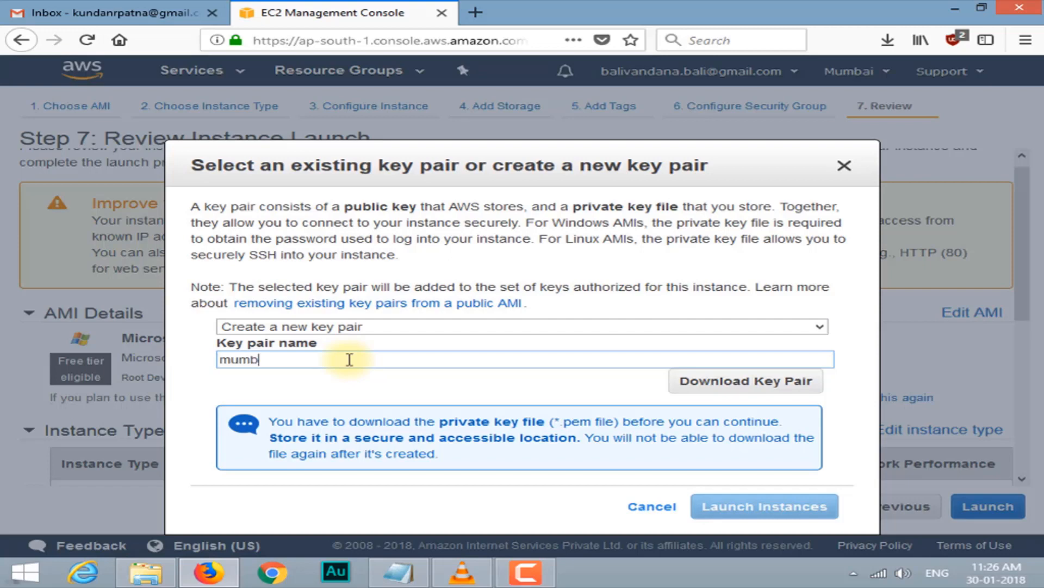
left_click(767, 385)
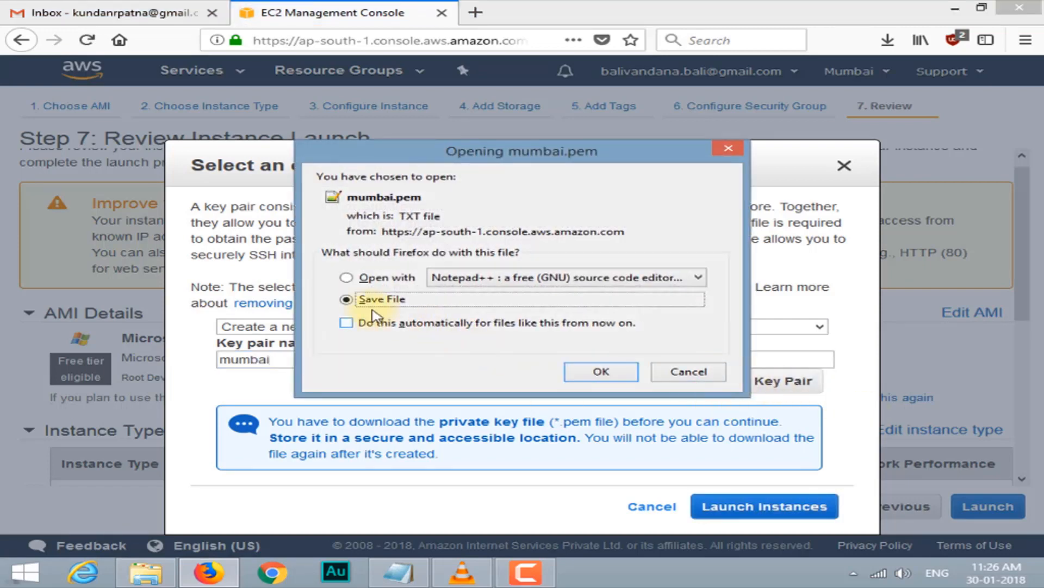
left_click(585, 375)
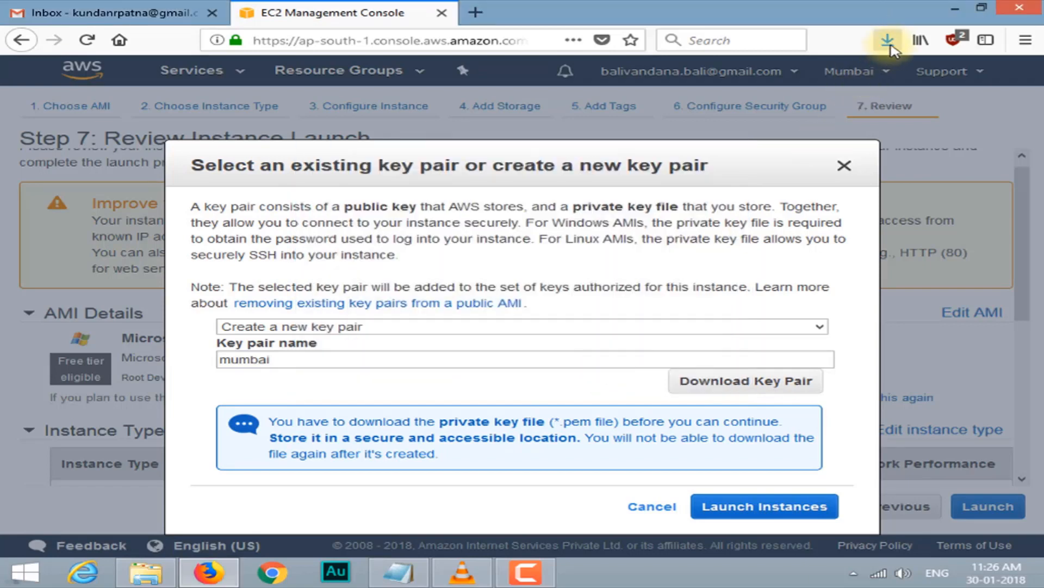
left_click(765, 508)
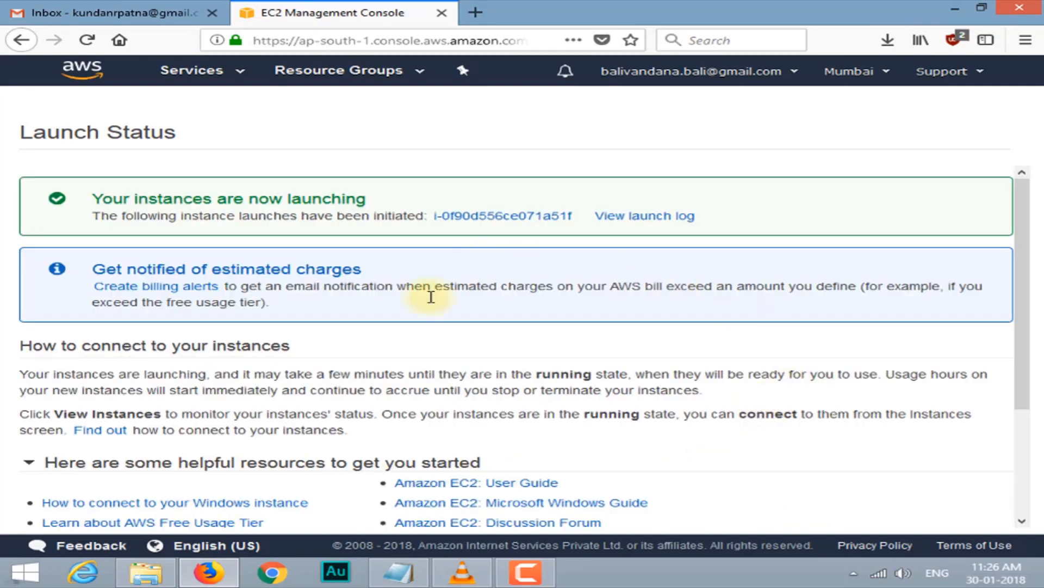
Open the list of EC2 instances and sort it by instance state
scroll(635, 392, "down", 3)
scroll(636, 394, "up", 3)
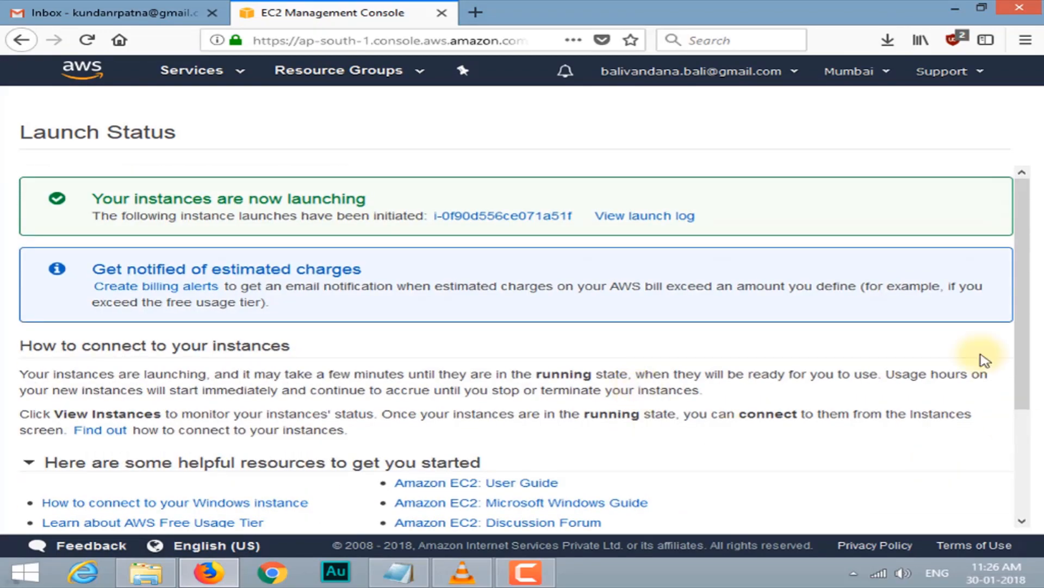
scroll(811, 440, "down", 3)
left_click(949, 527)
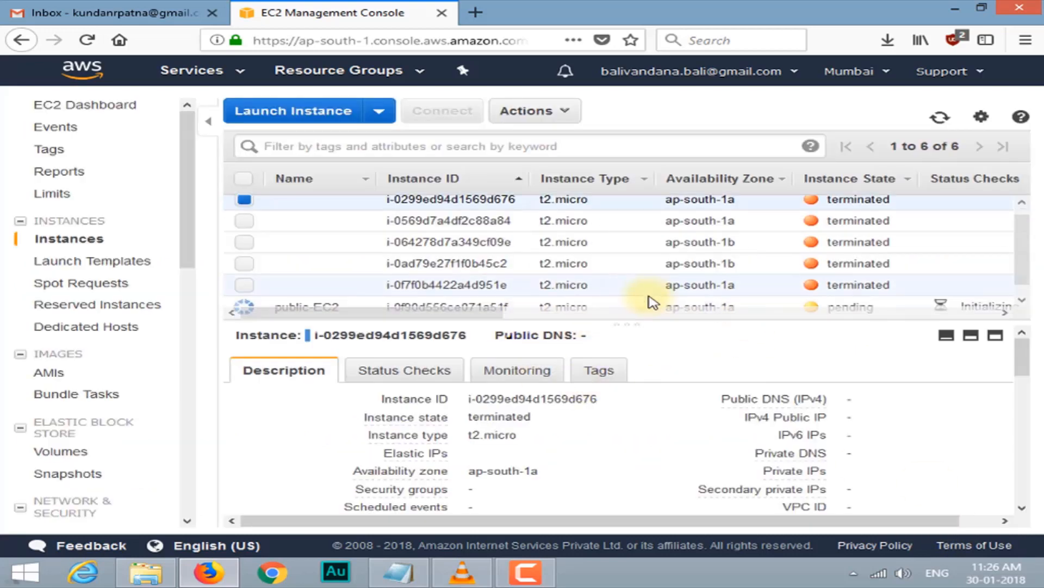
scroll(701, 299, "down", 1)
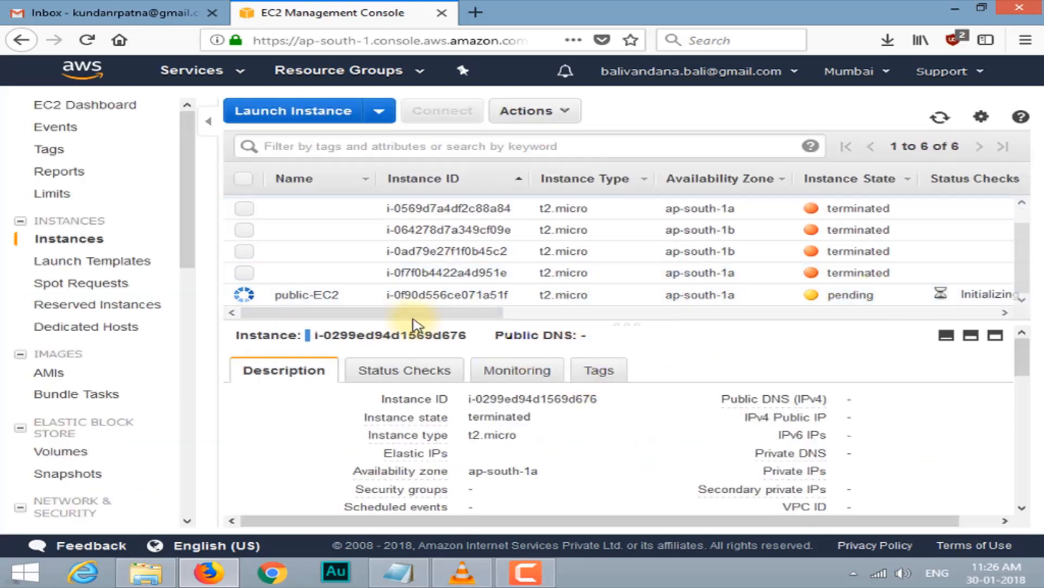
left_click(913, 181)
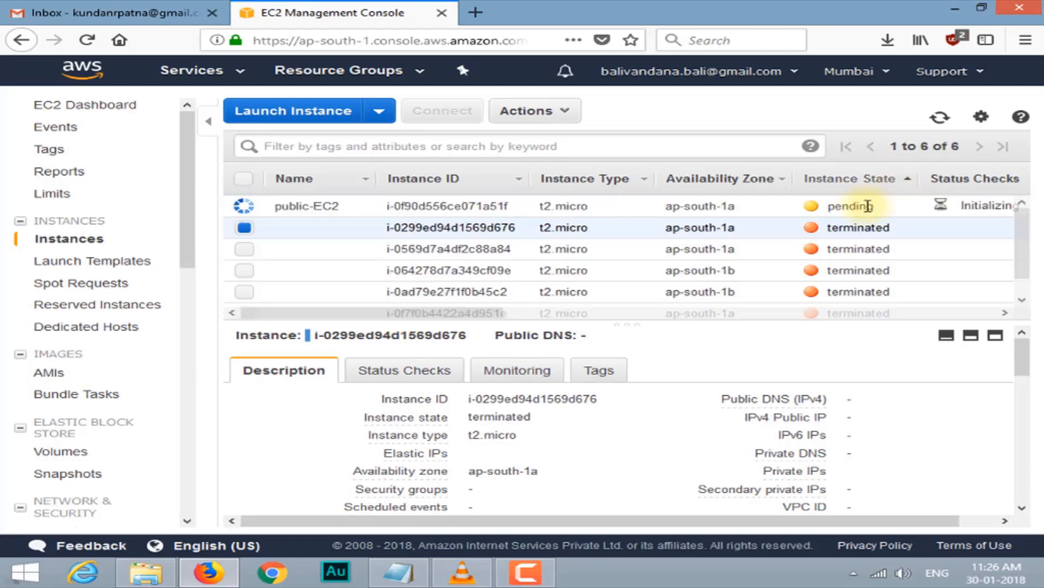
Start launching another EC2 instance and choose the 64-bit Microsoft Windows Server 2008 R2 Base AMI
left_click(303, 111)
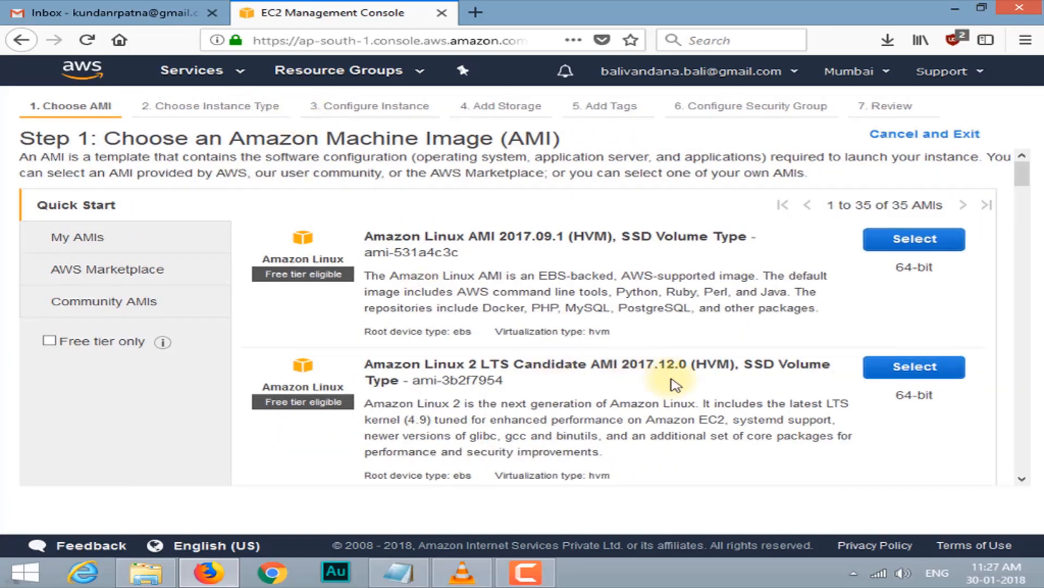
scroll(674, 384, "down", 10)
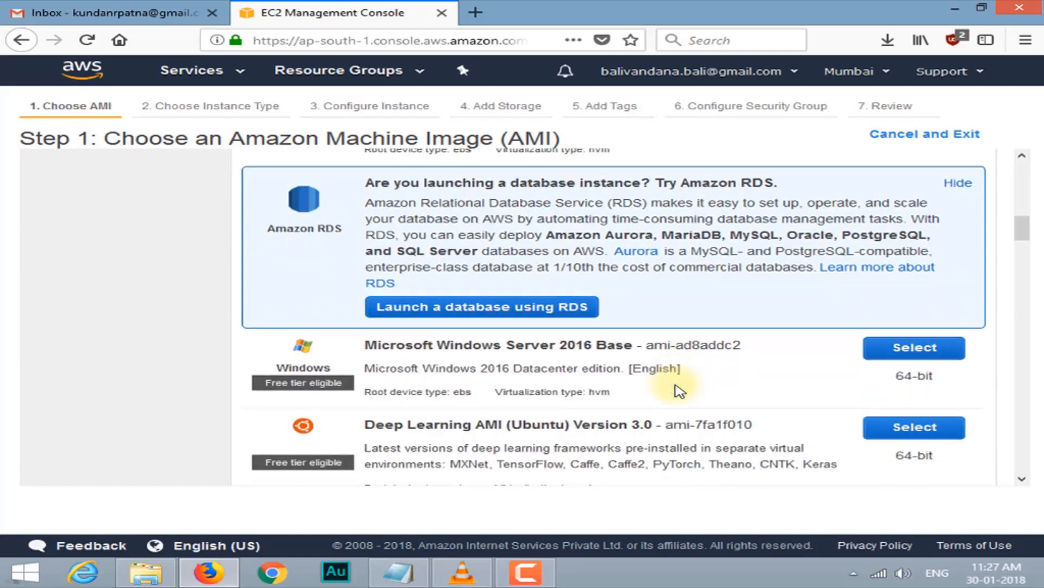
scroll(677, 389, "down", 3)
scroll(674, 391, "down", 5)
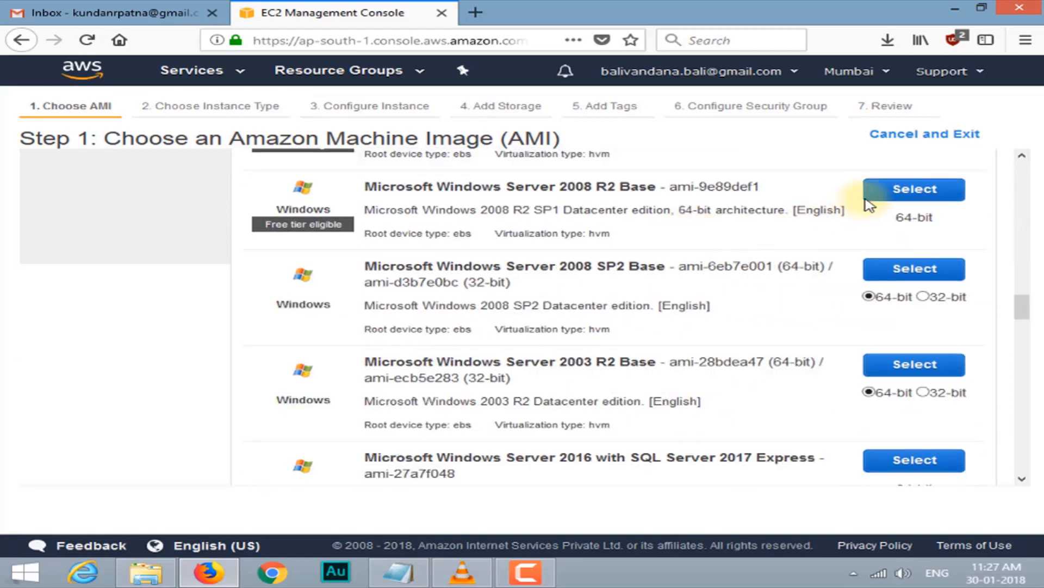
left_click(925, 192)
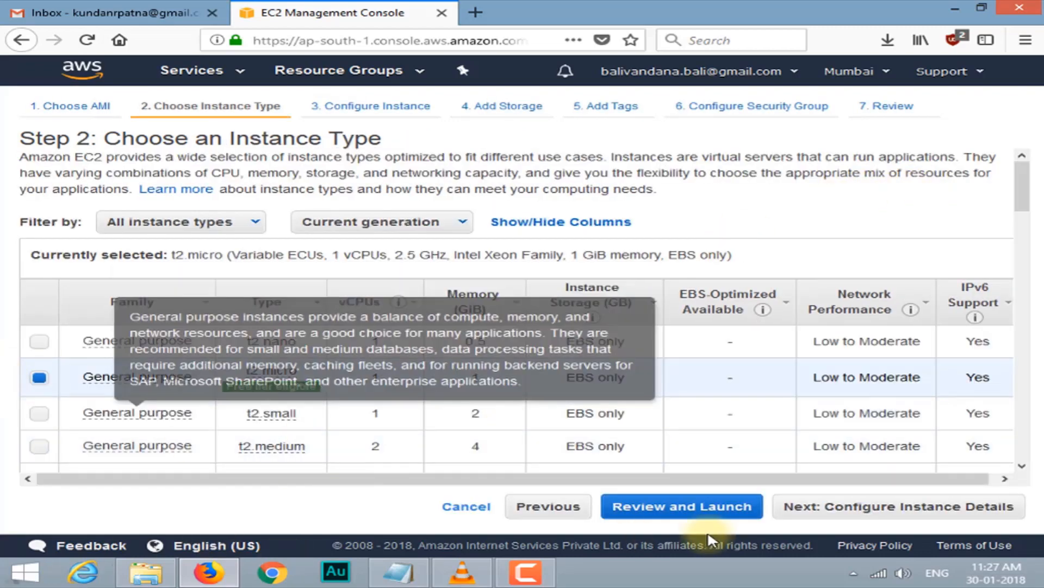
Keep the t2.micro instance type, set the network to myVPC and the subnet to private-c in ap-south-1b, and continue to storage
left_click(885, 509)
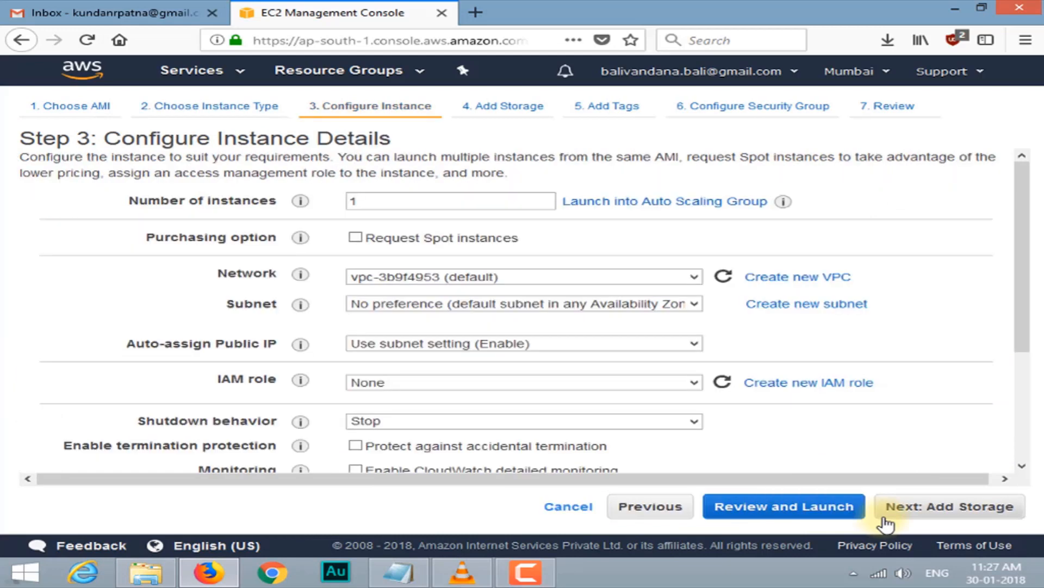
left_click(682, 282)
left_click(596, 325)
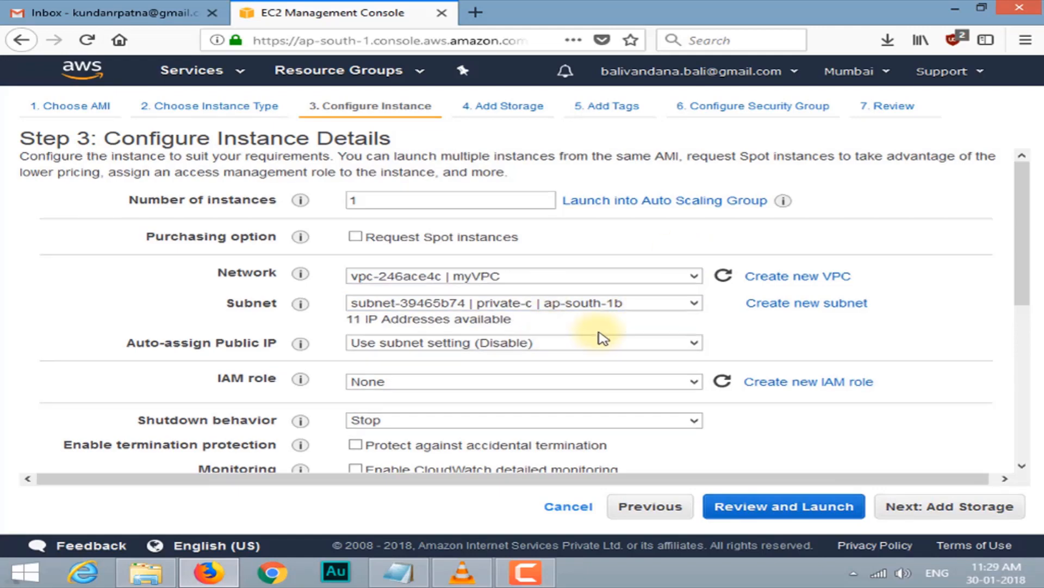
scroll(622, 375, "down", 5)
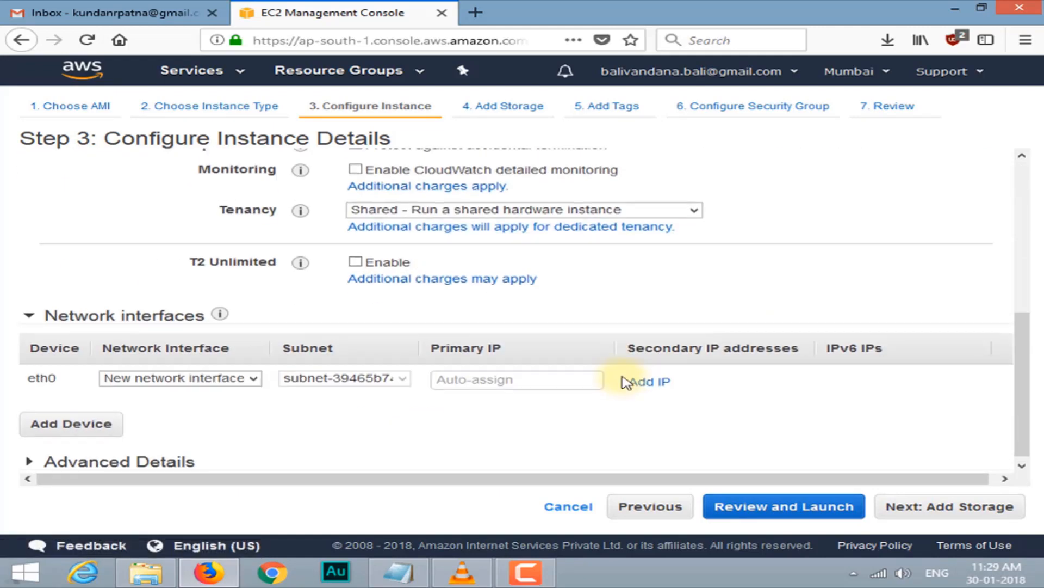
scroll(625, 383, "up", 5)
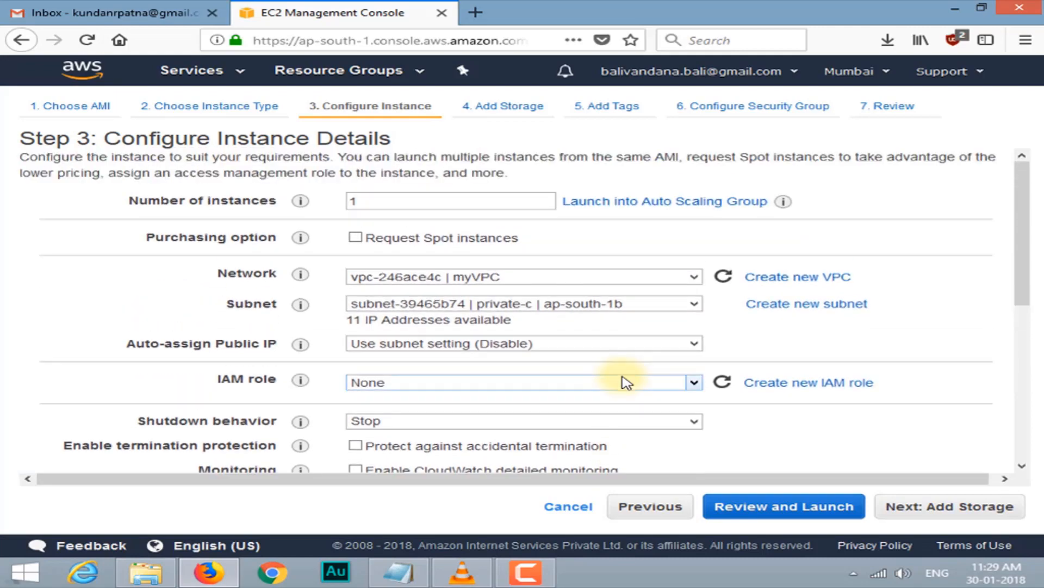
scroll(625, 380, "down", 5)
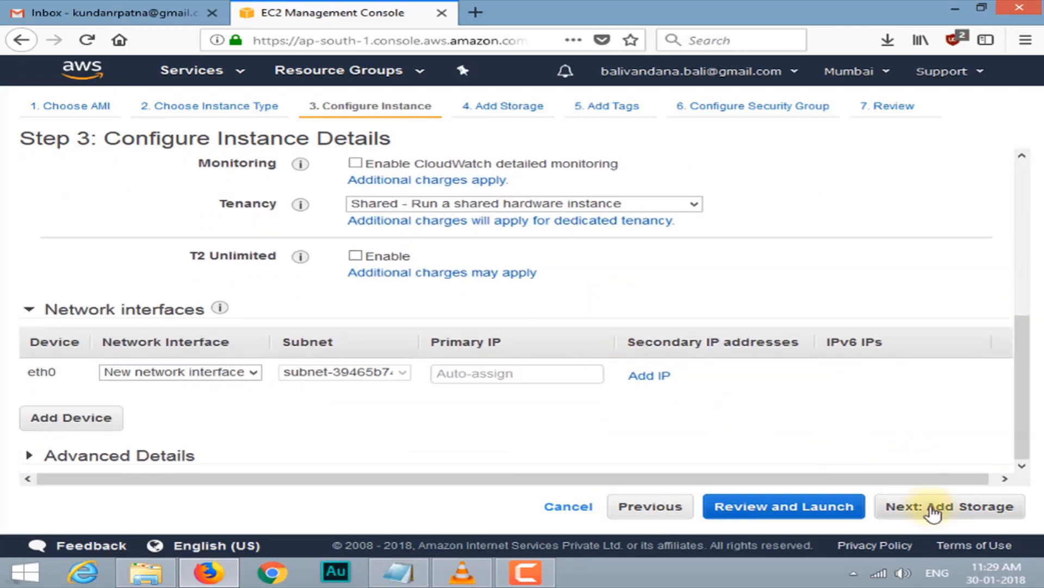
scroll(789, 423, "up", 5)
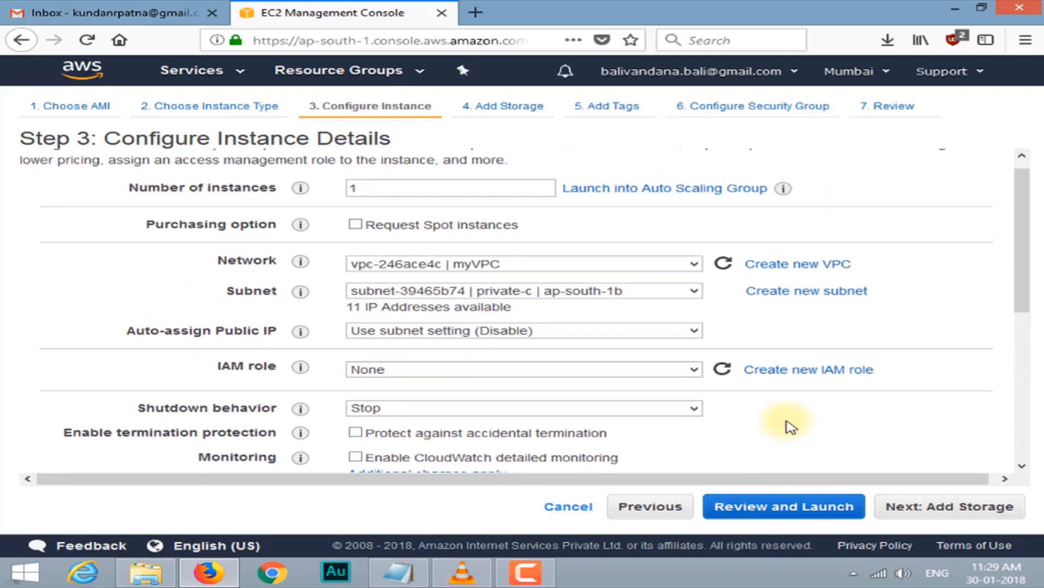
scroll(791, 426, "down", 5)
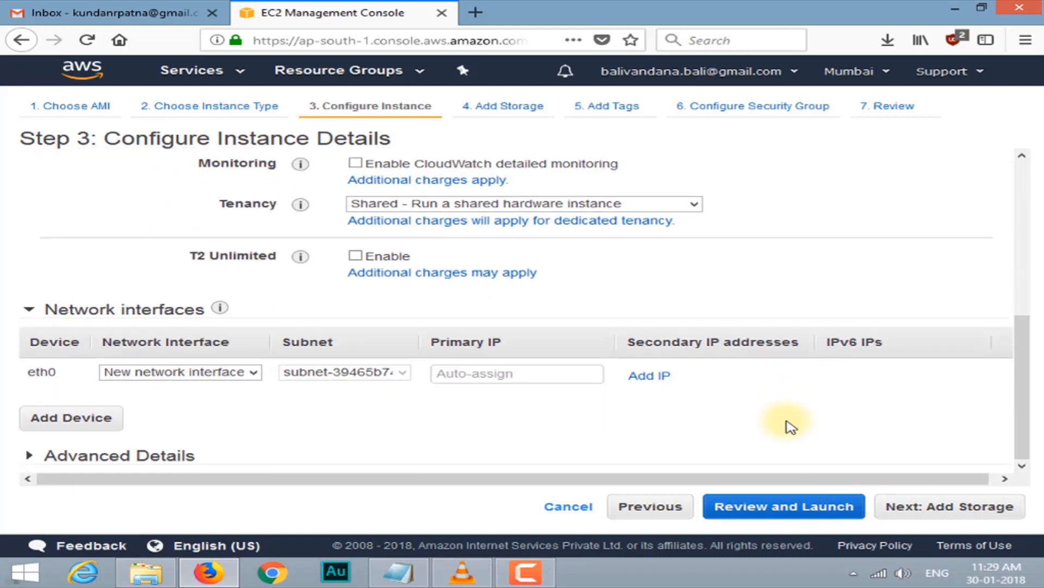
left_click(980, 511)
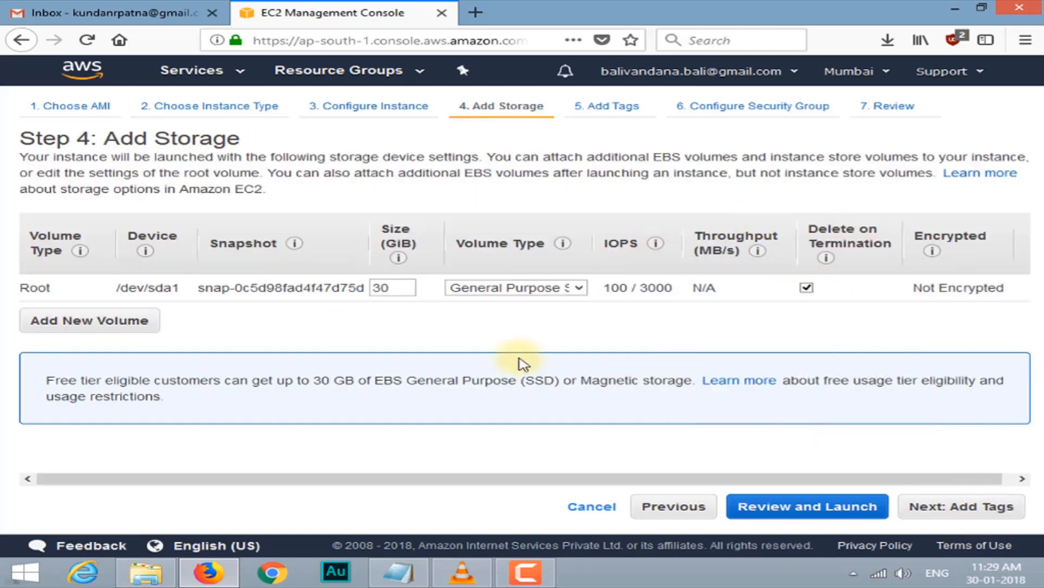
Keep the default storage, add a tag with key Name and value private-EC2, and continue to the security group settings
left_click(966, 507)
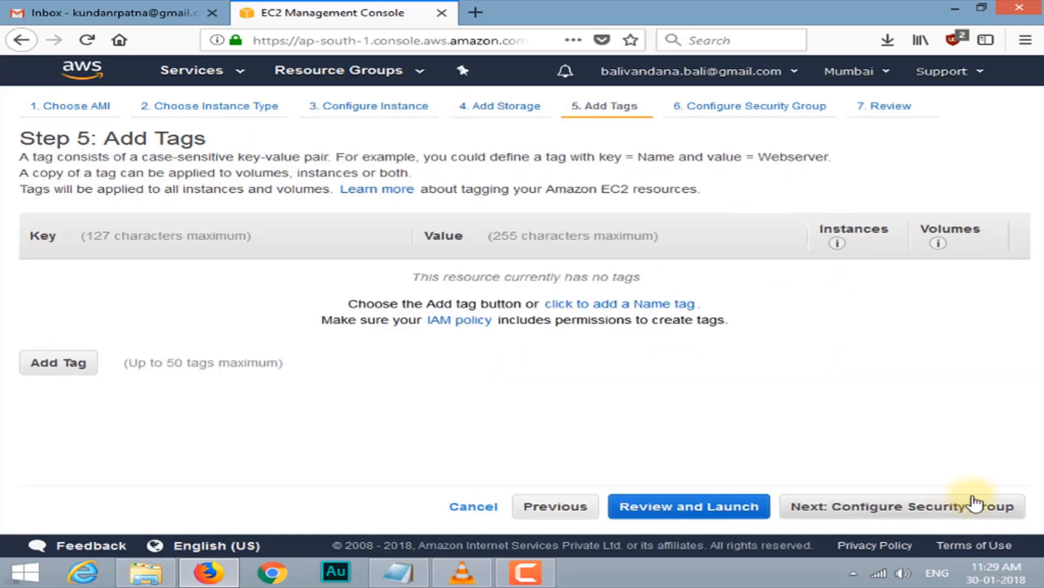
left_click(74, 361)
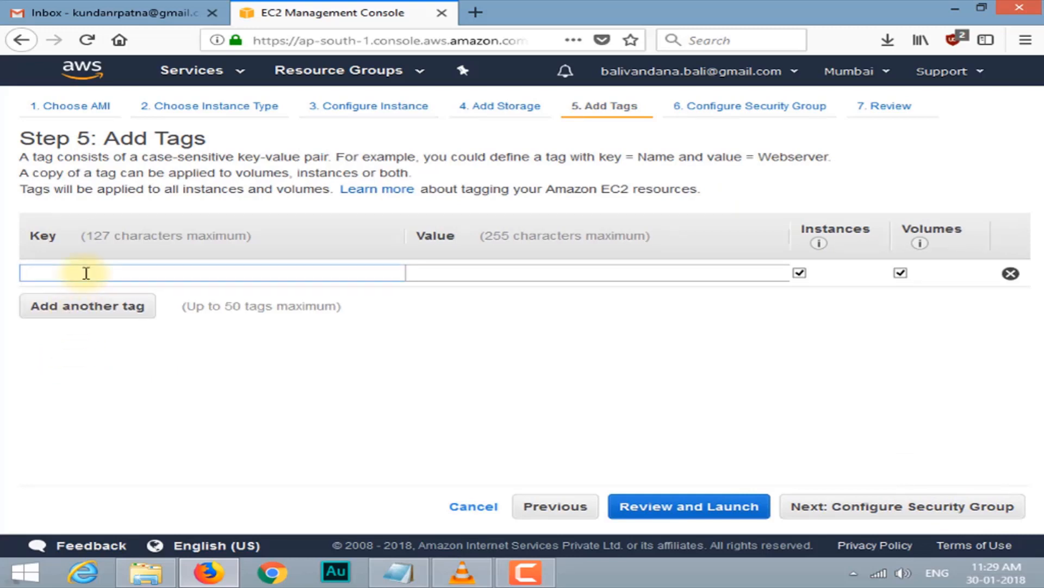
type("Name")
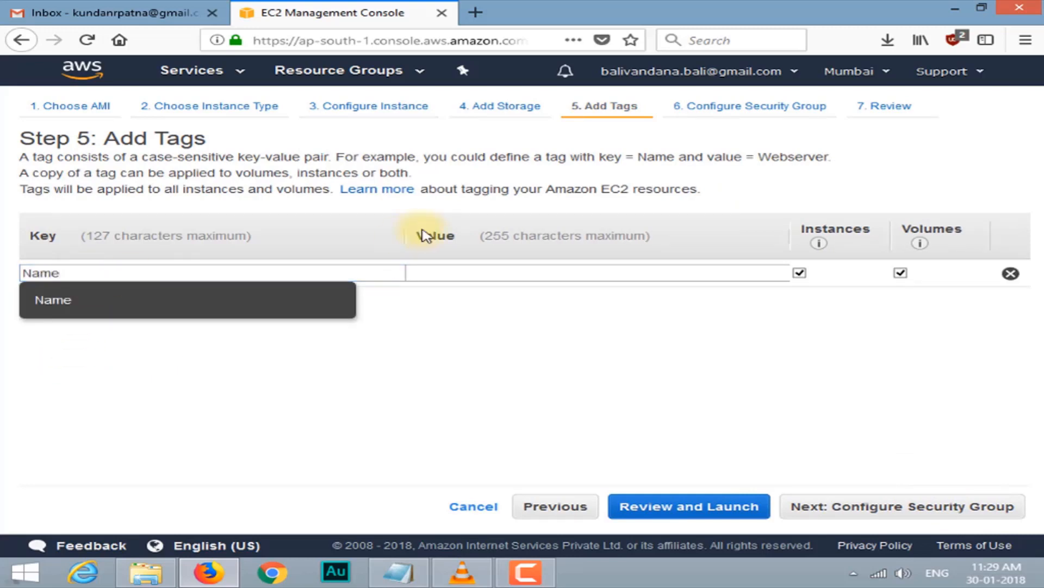
left_click(463, 281)
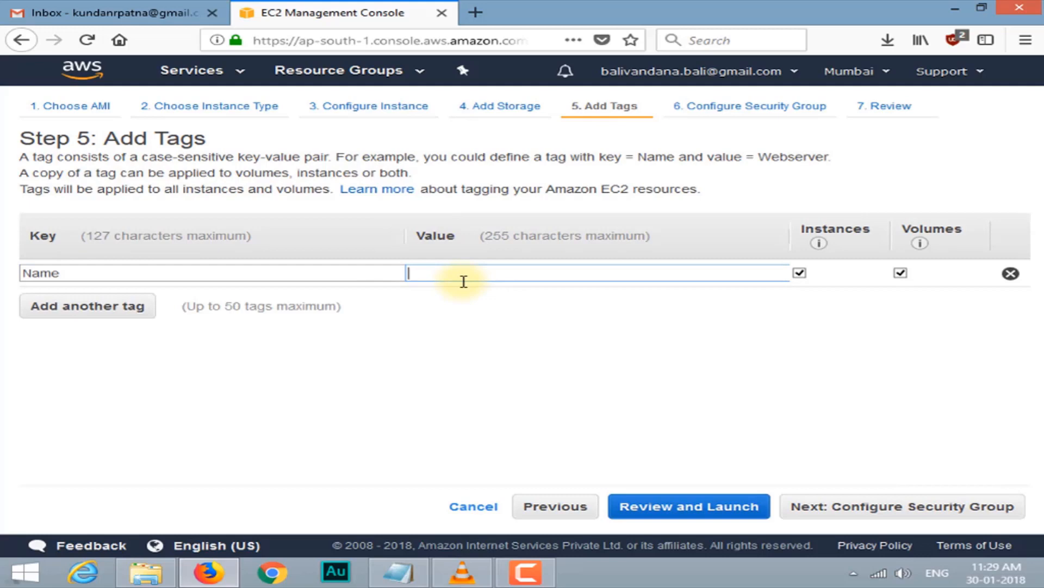
type("private-EC2")
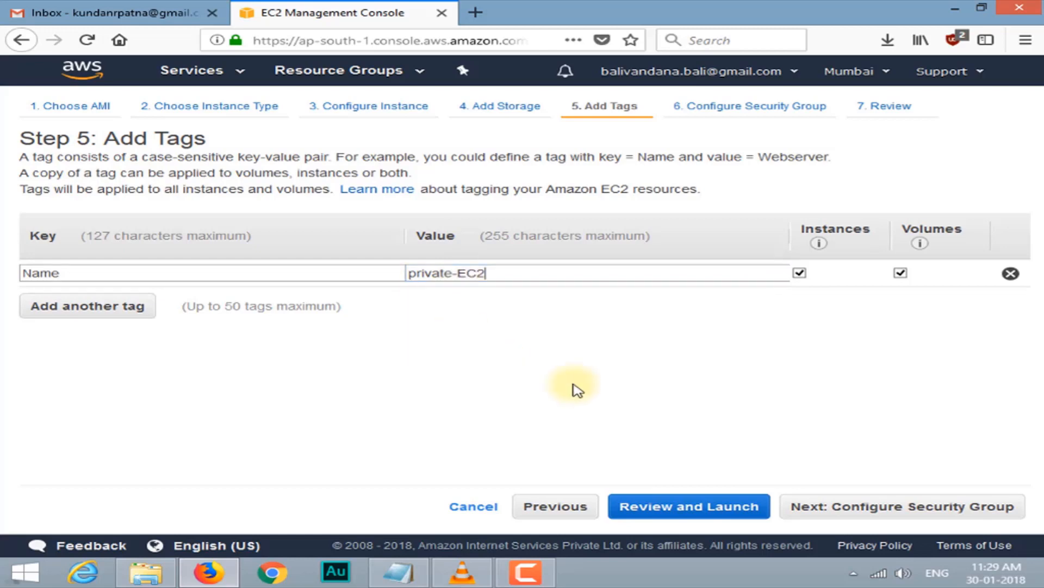
left_click(874, 507)
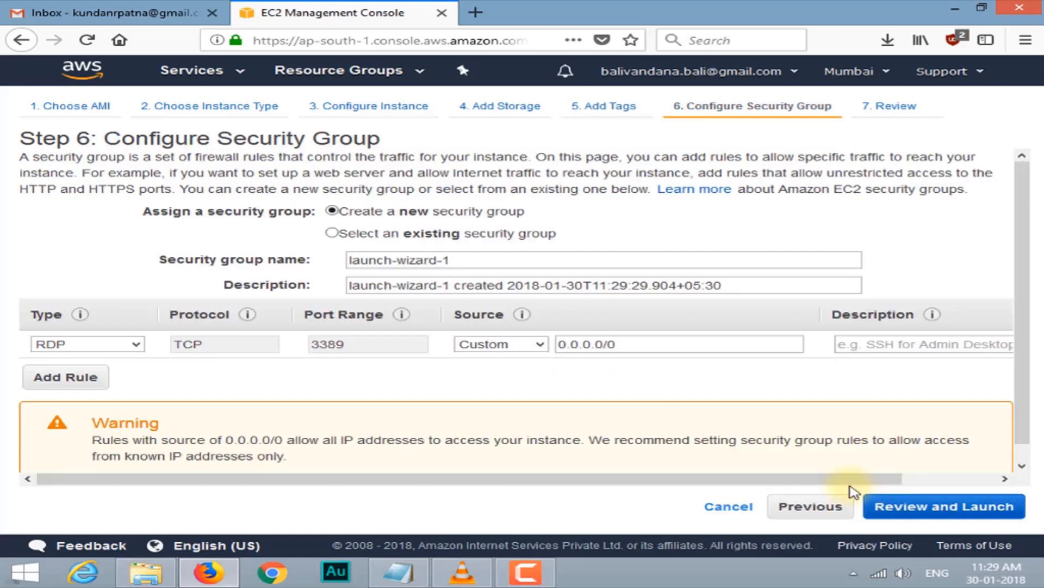
Name the new security group privWinSG, keep its RDP rule and continue to the launch review
left_click_drag(460, 259, 336, 258)
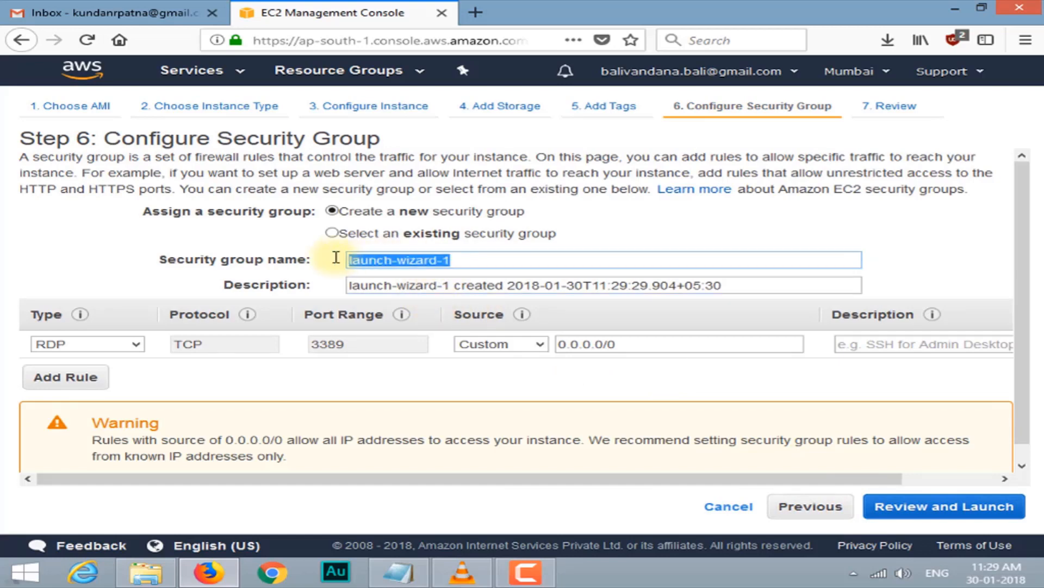
type("privWinSG")
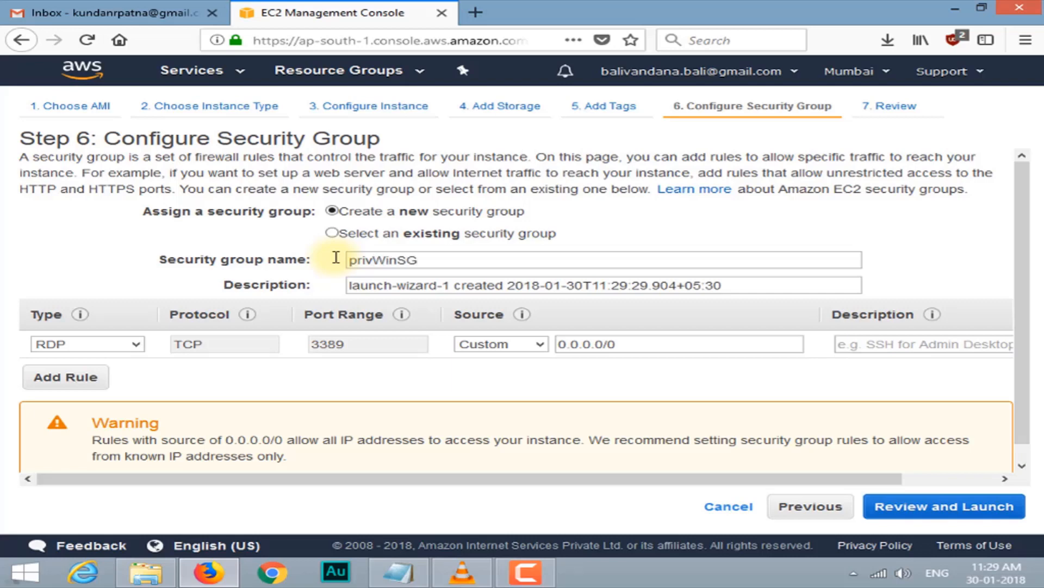
left_click(932, 506)
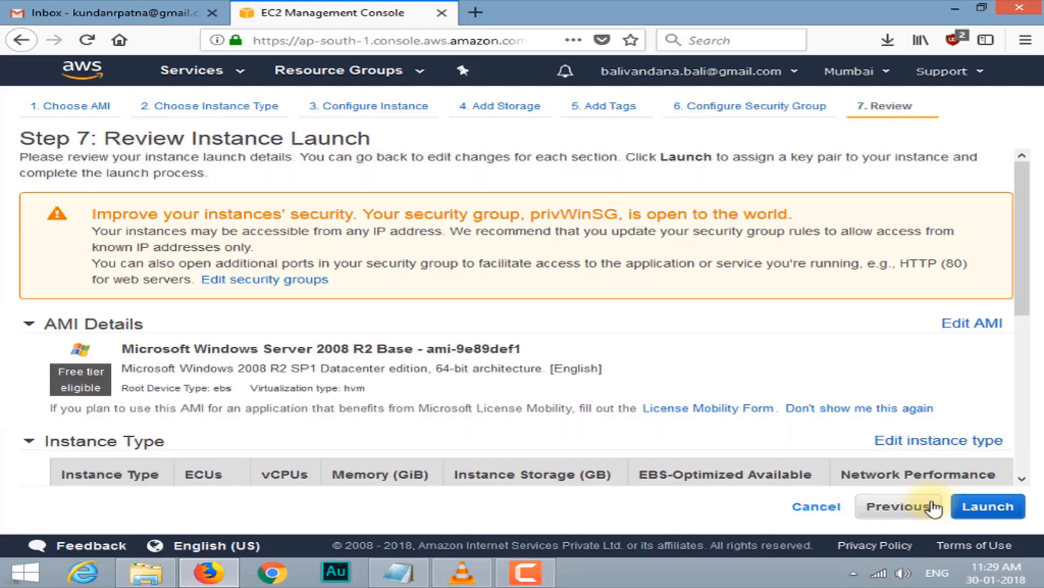
Launch the instance with the existing mumbai key pair, acknowledging access to its private key file
left_click(985, 509)
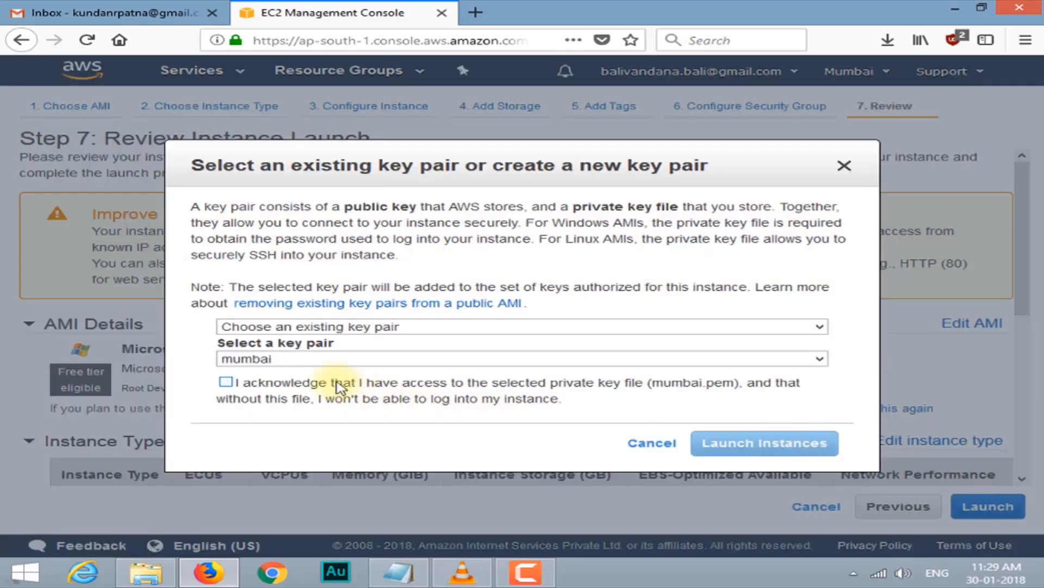
left_click(226, 382)
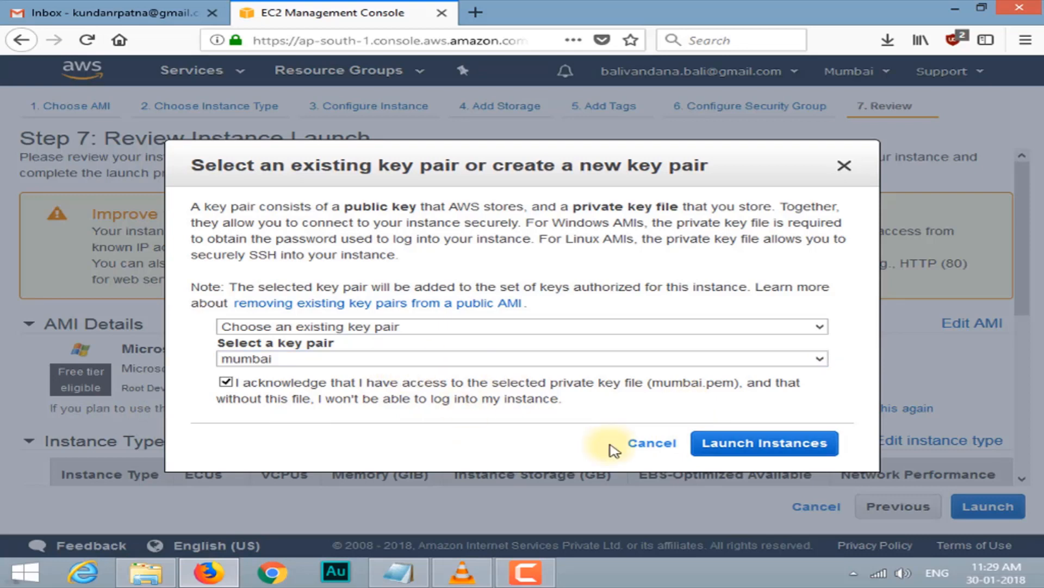
left_click(369, 329)
left_click(366, 327)
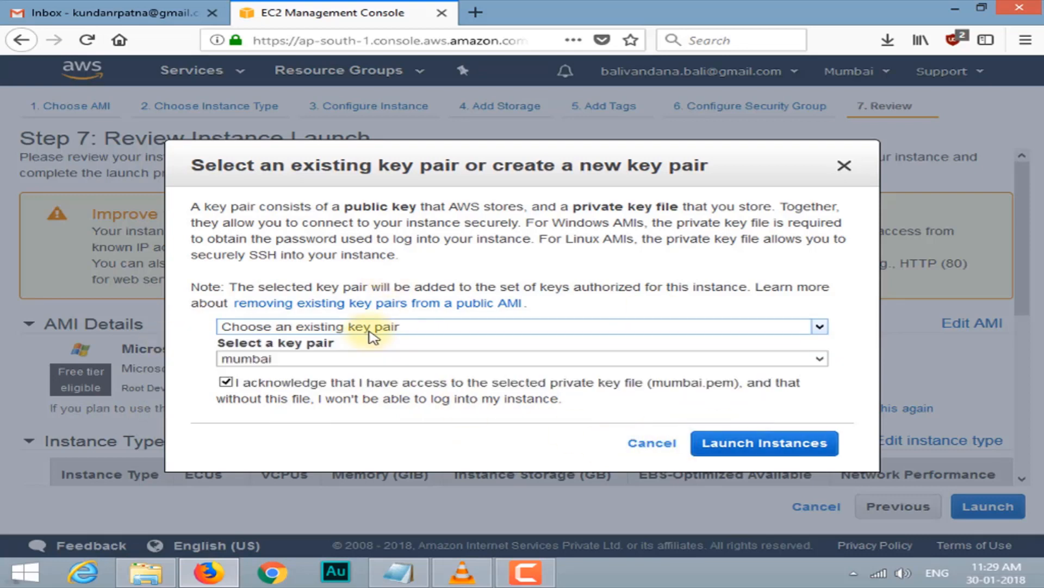
left_click(730, 452)
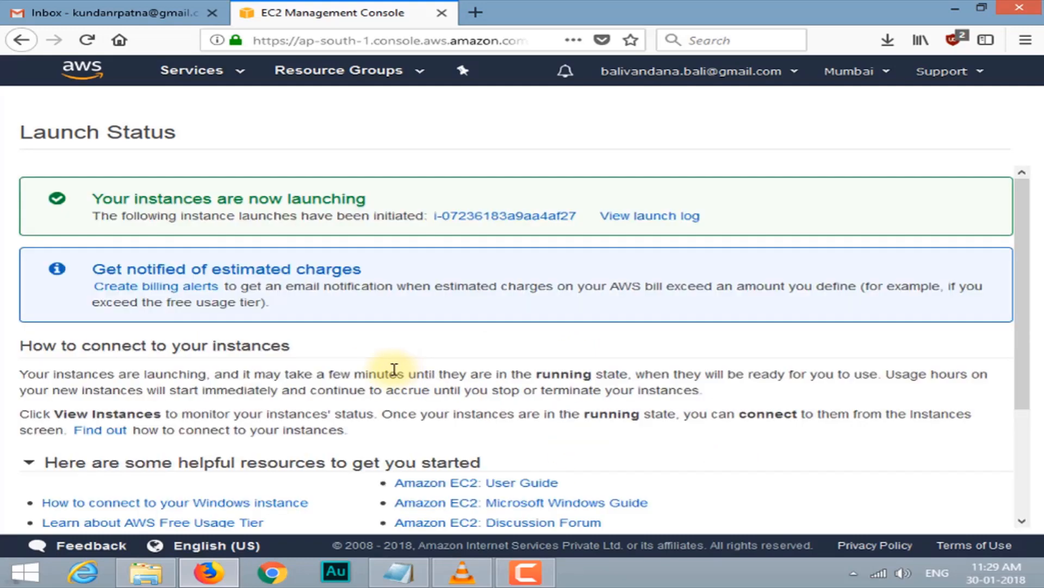
Go to the list of EC2 instances and open private-EC2's security group privWinSG in a new browser tab
scroll(629, 373, "down", 3)
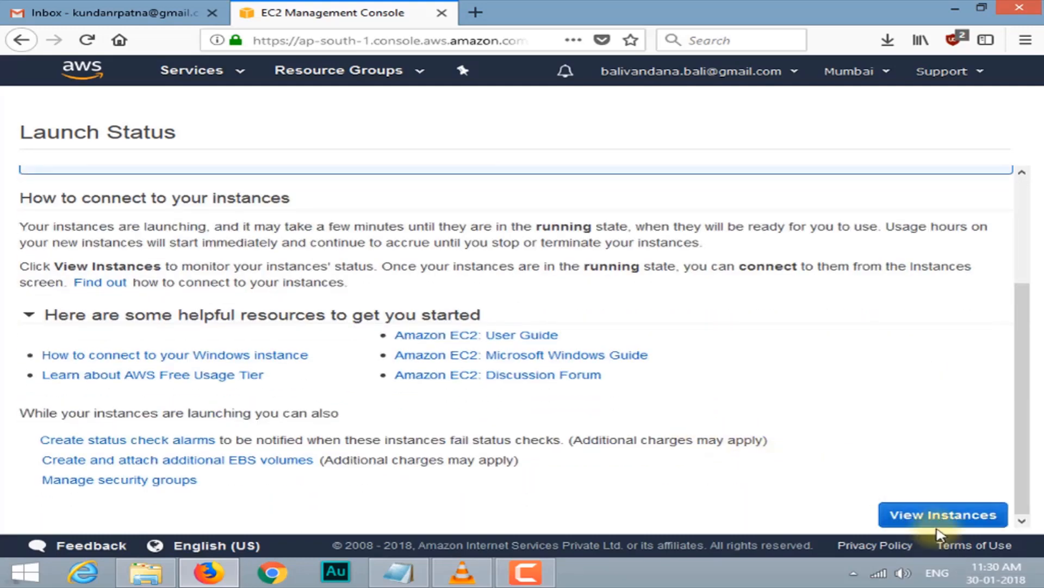
left_click(924, 514)
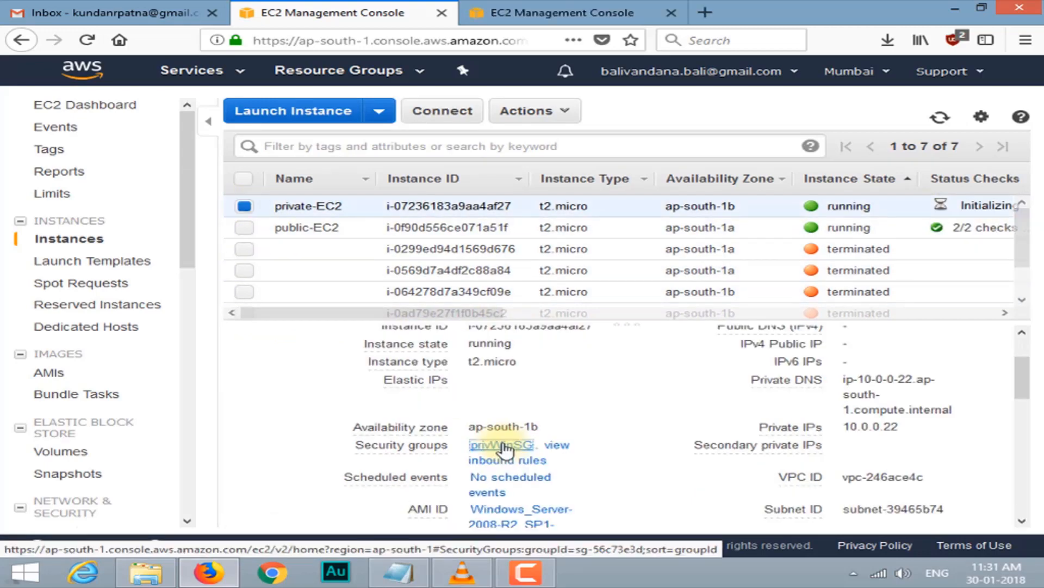
middle_click(502, 446)
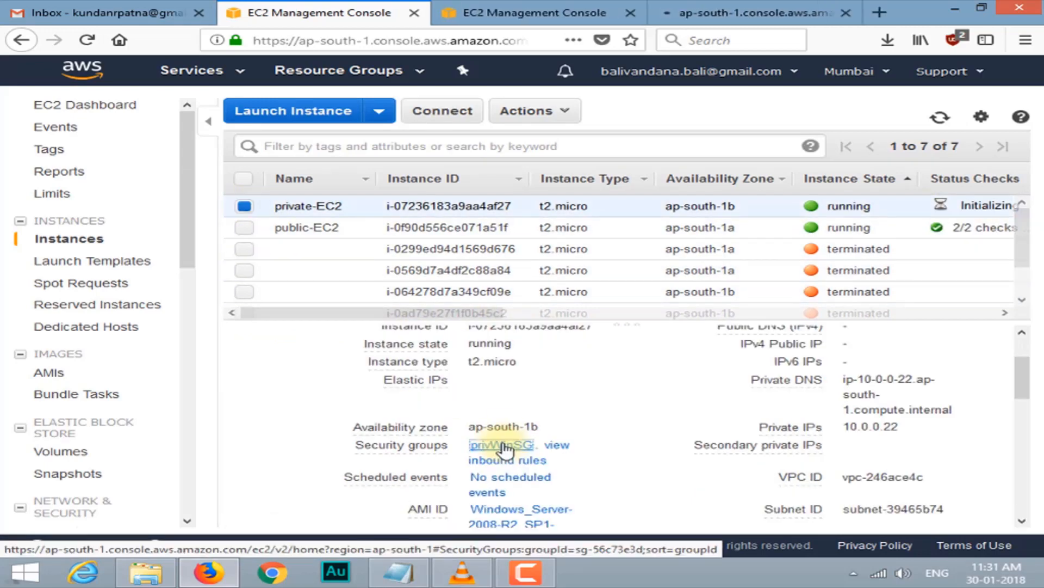
Add an inbound TCP rule for port 80 with source 0.0.0.0/0, ::/0 to the pubWinSG security group and save it
left_click(492, 21)
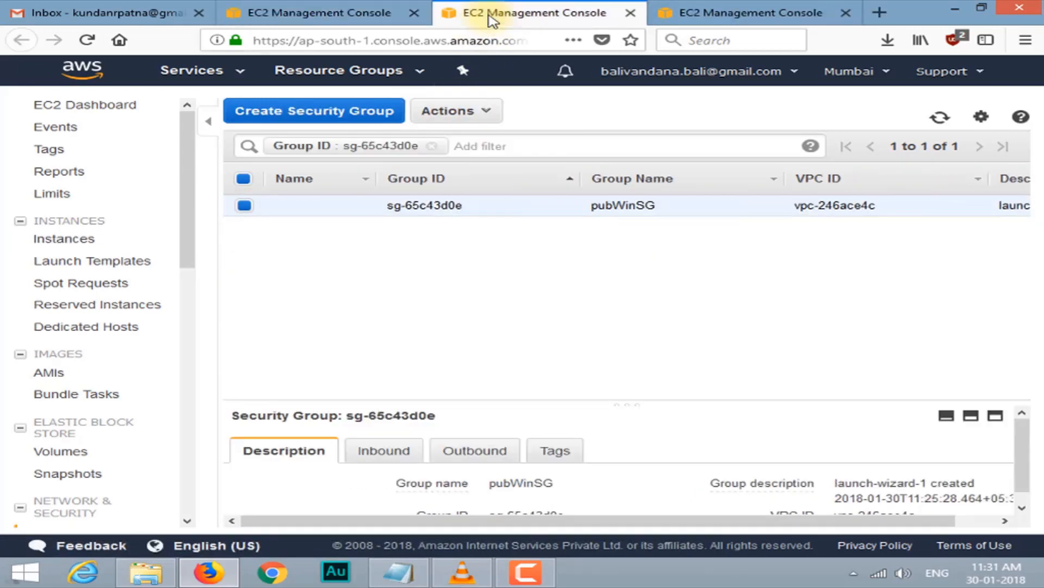
left_click(396, 463)
scroll(381, 457, "down", 1)
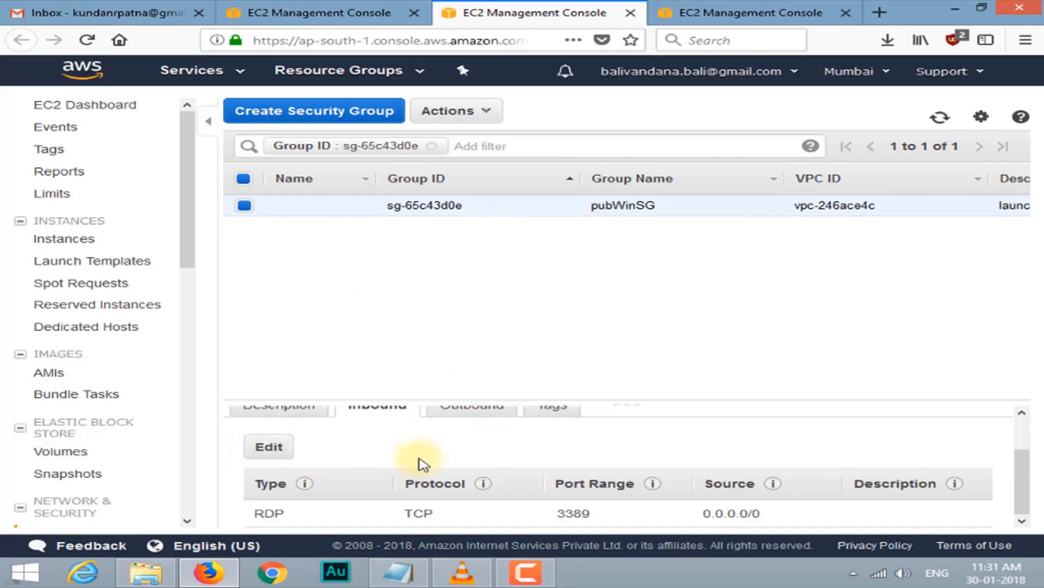
left_click_drag(584, 400, 595, 246)
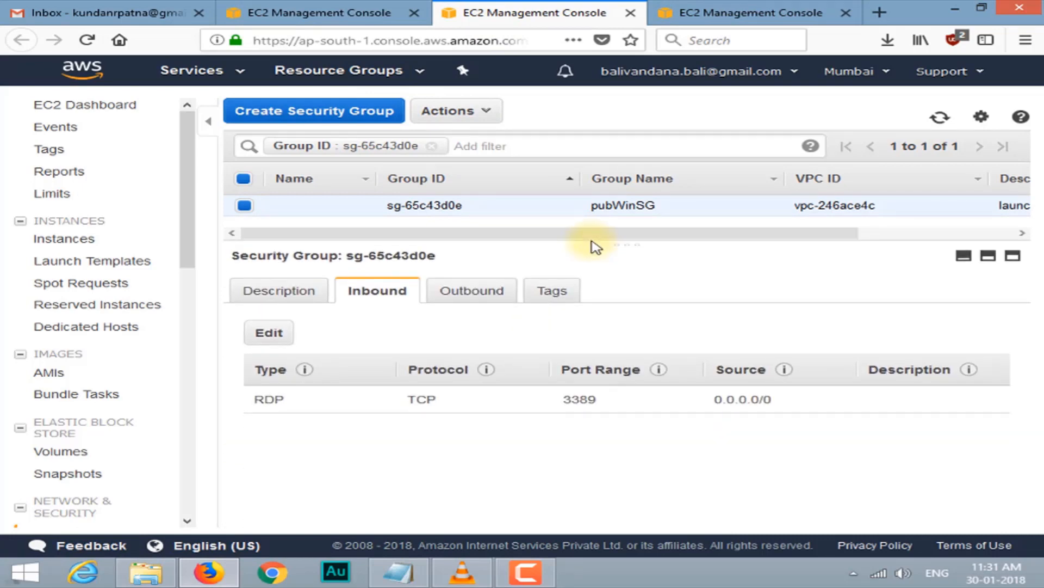
left_click(269, 332)
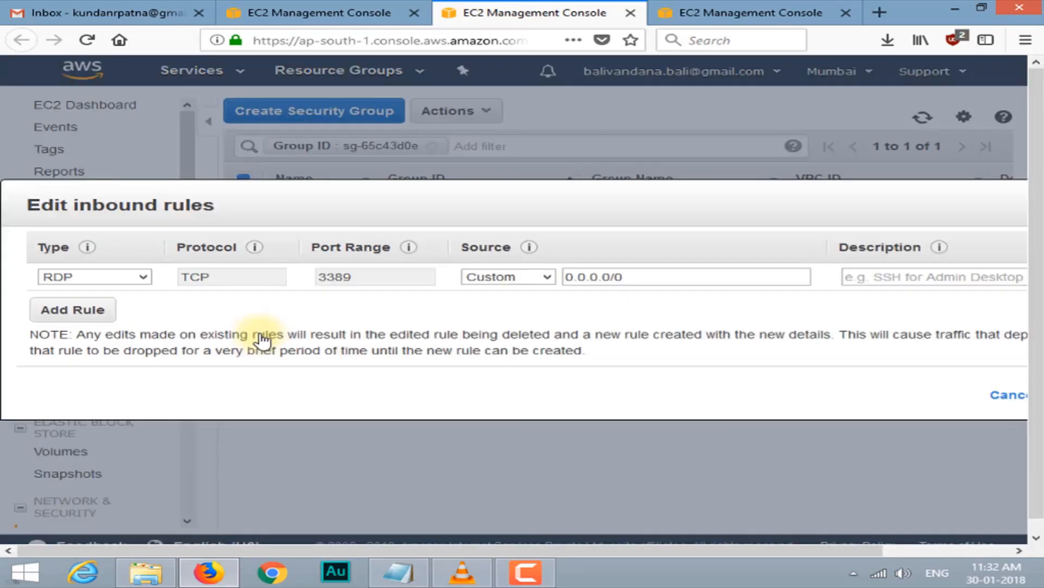
left_click(98, 310)
double_click(350, 302)
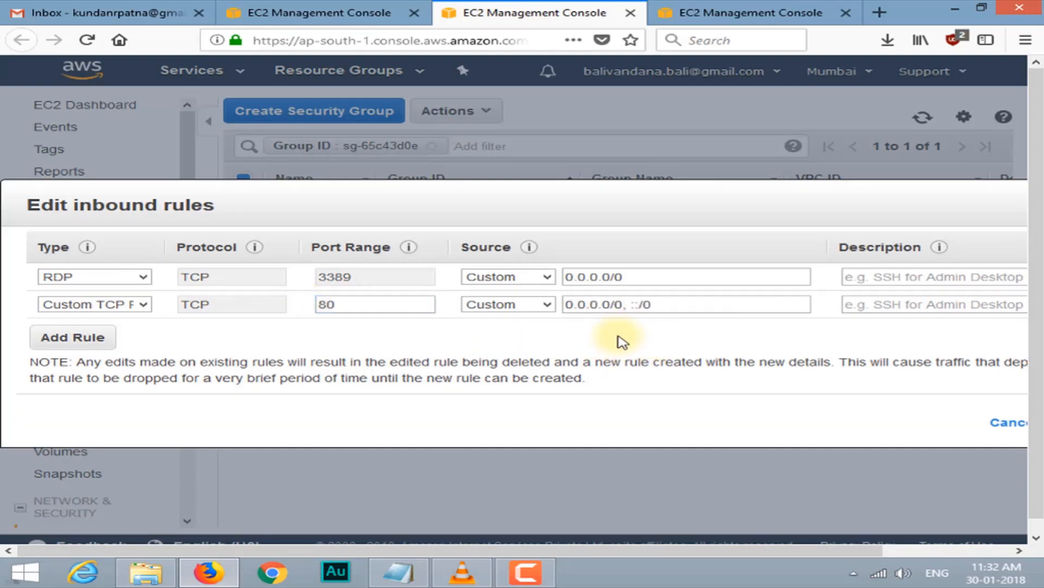
left_click_drag(468, 550, 733, 559)
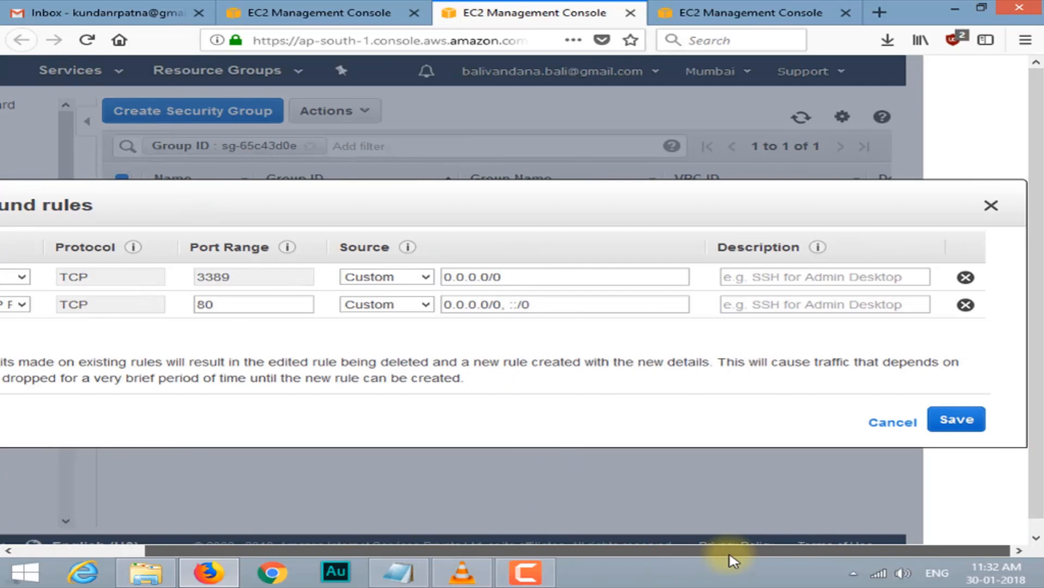
left_click_drag(618, 560, 478, 555)
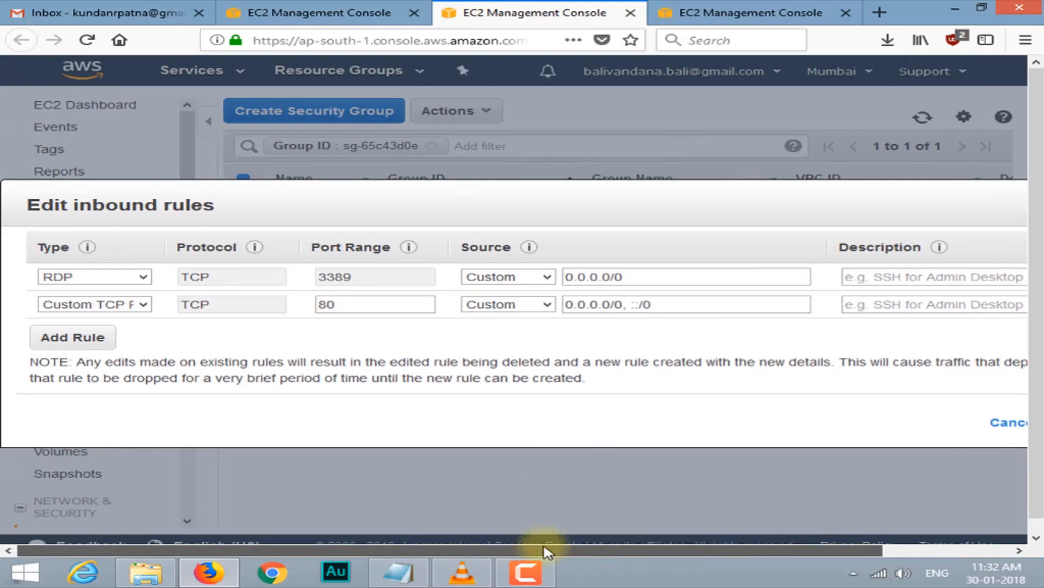
left_click_drag(546, 551, 618, 550)
left_click(951, 422)
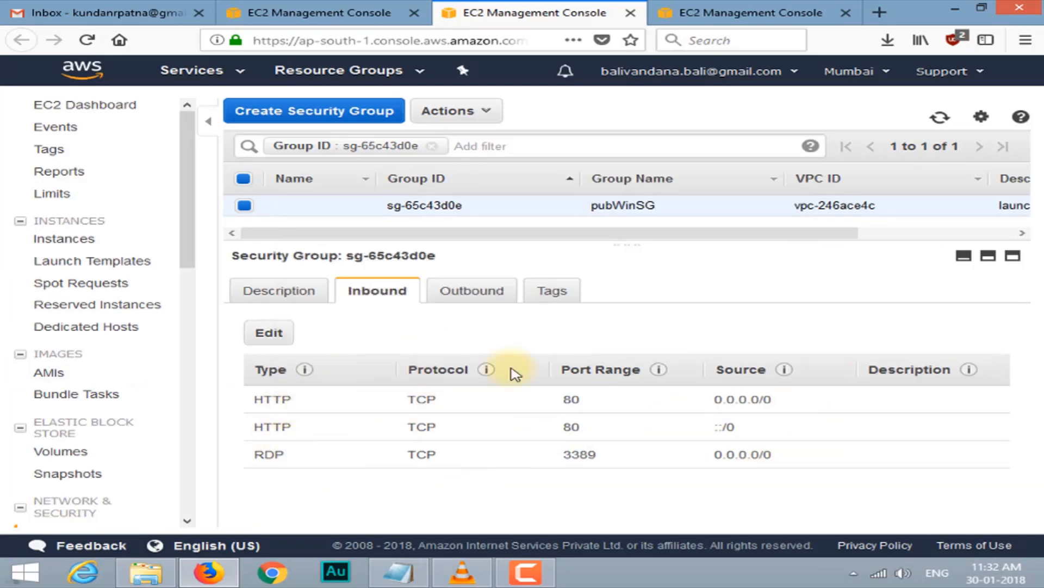
Add an inbound TCP rule for port 80 with source 0.0.0.0/0, ::/0 to the privWinSG security group and save it
left_click(707, 13)
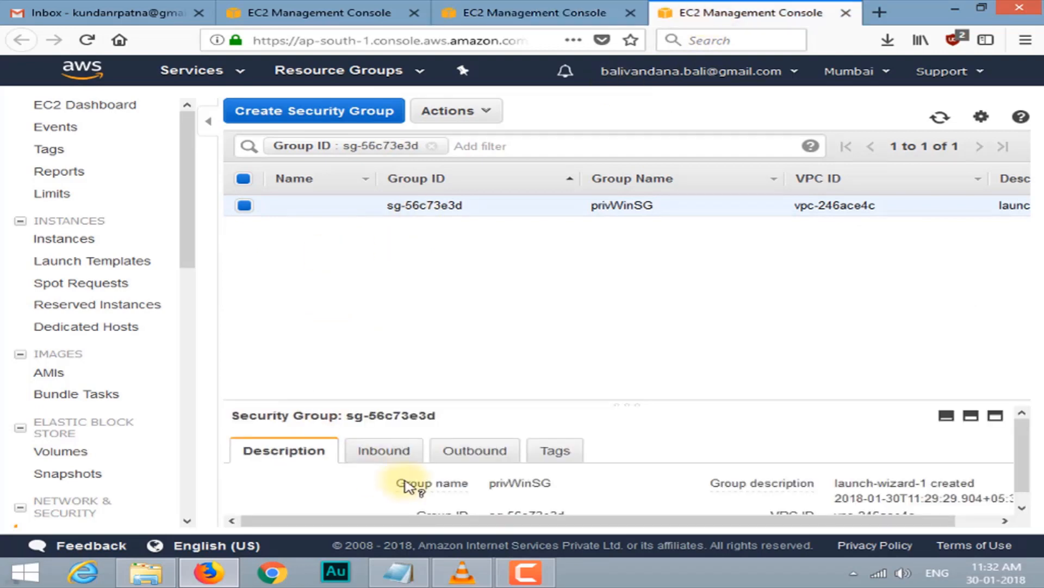
left_click(392, 454)
scroll(380, 495, "down", 2)
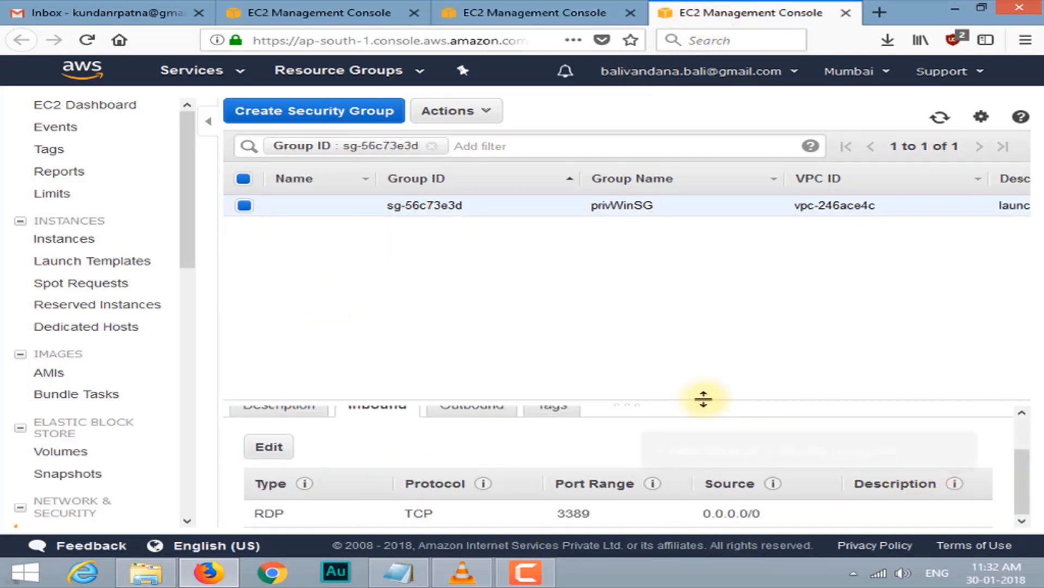
left_click_drag(662, 403, 685, 253)
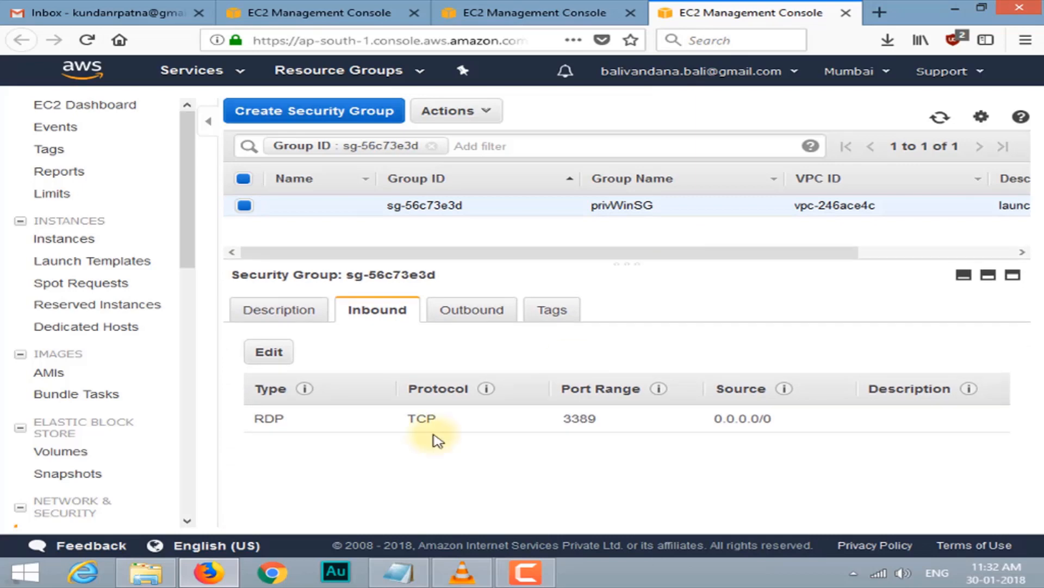
left_click(255, 352)
left_click(115, 313)
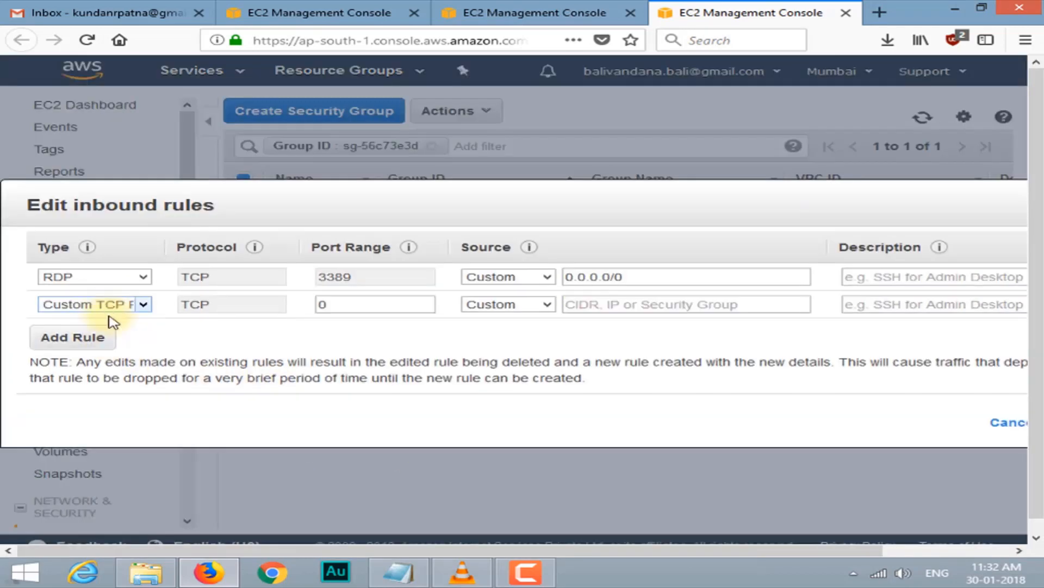
left_click(322, 303)
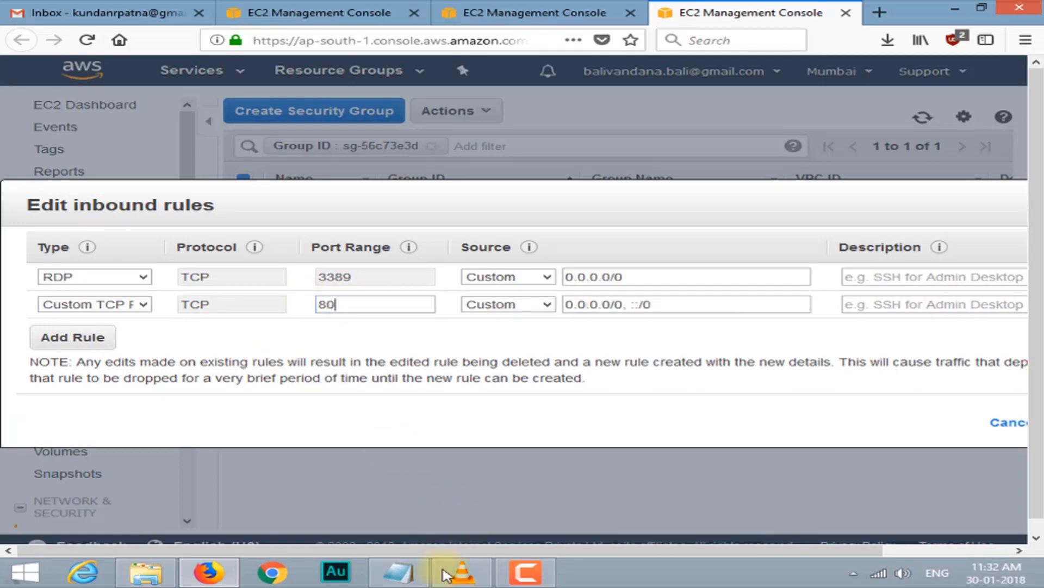
left_click_drag(487, 550, 544, 552)
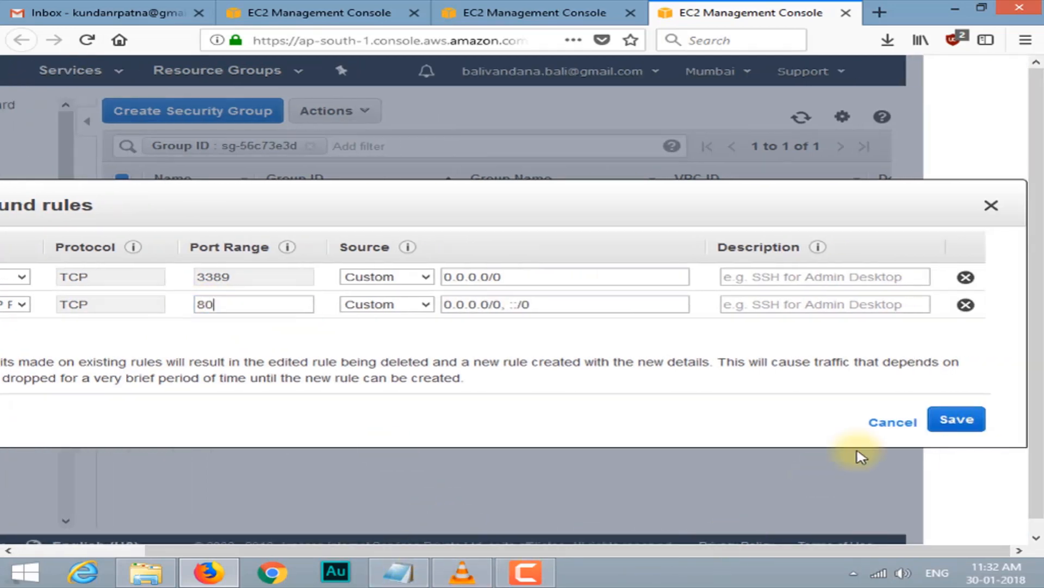
left_click(971, 419)
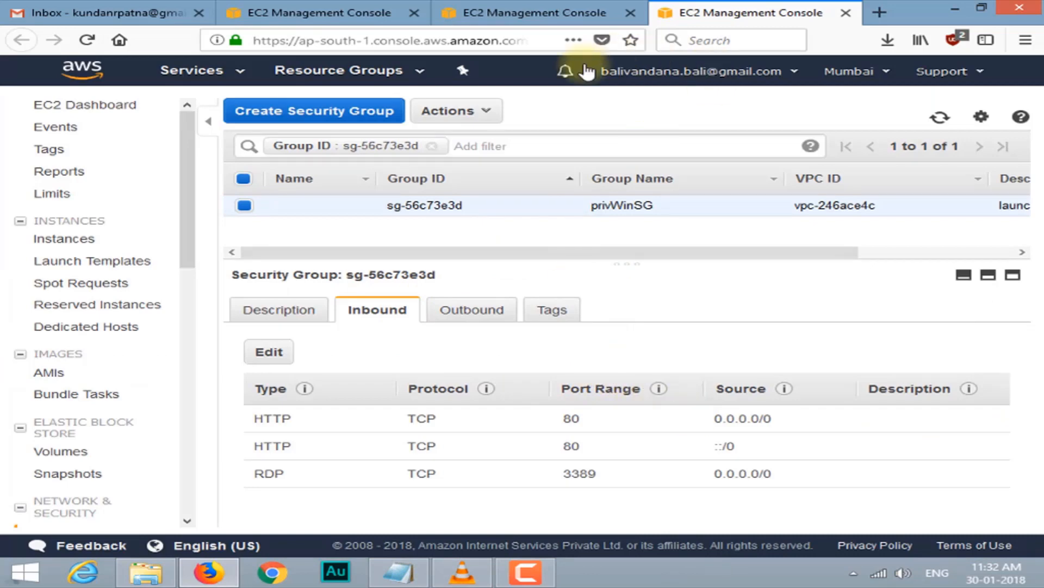
Return to the instance list and decrypt public-EC2's Windows administrator password with the mumbai(1).pem key pair file
left_click(337, 27)
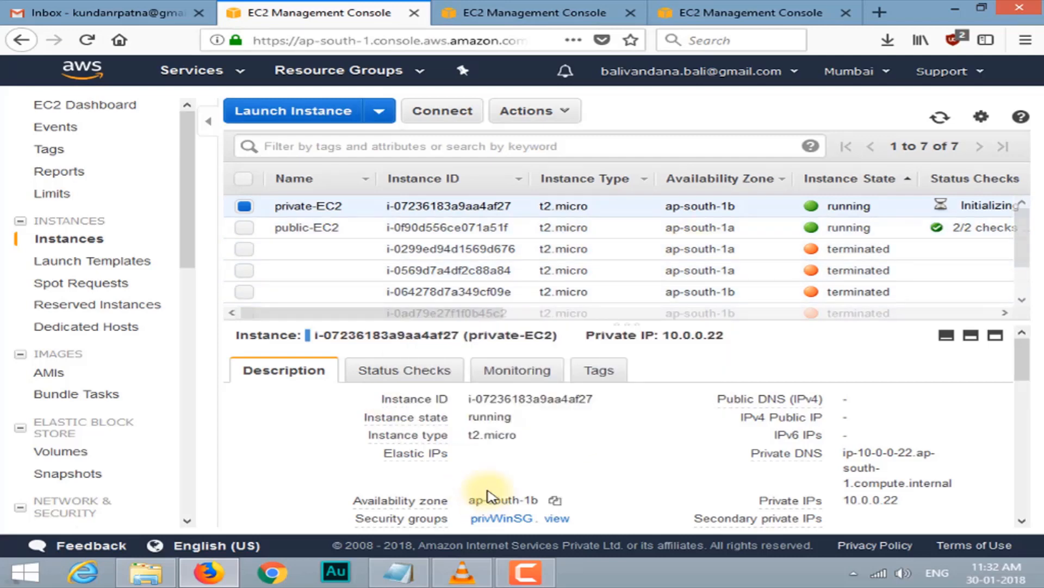
right_click(426, 229)
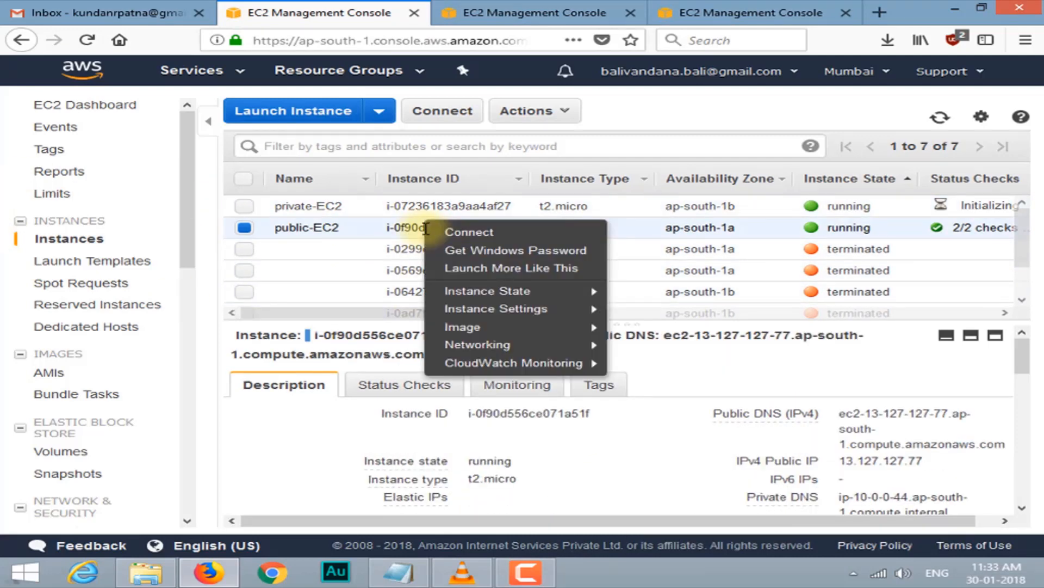
left_click(478, 249)
left_click(314, 282)
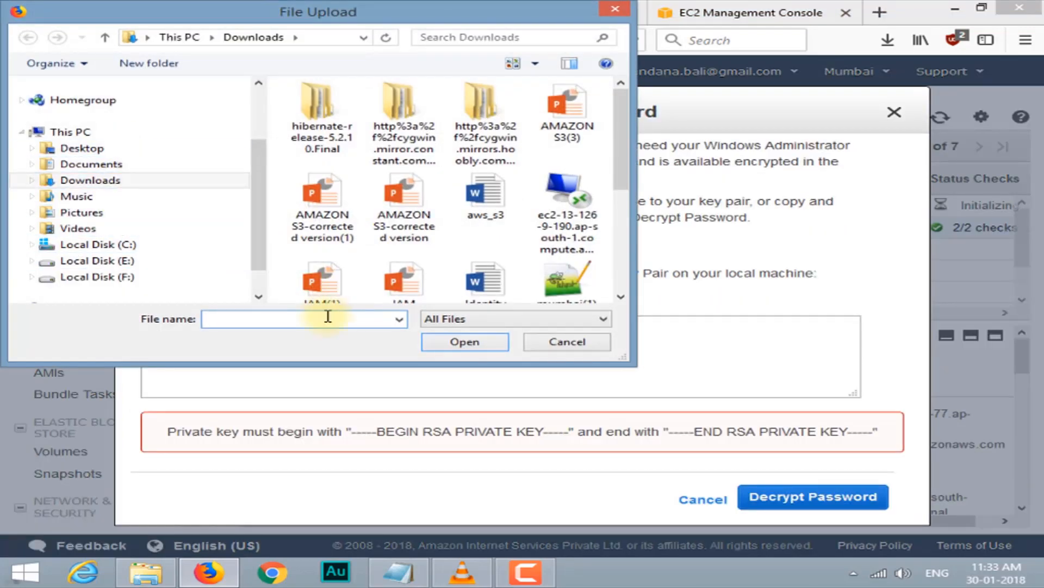
type("mu")
left_click(543, 292)
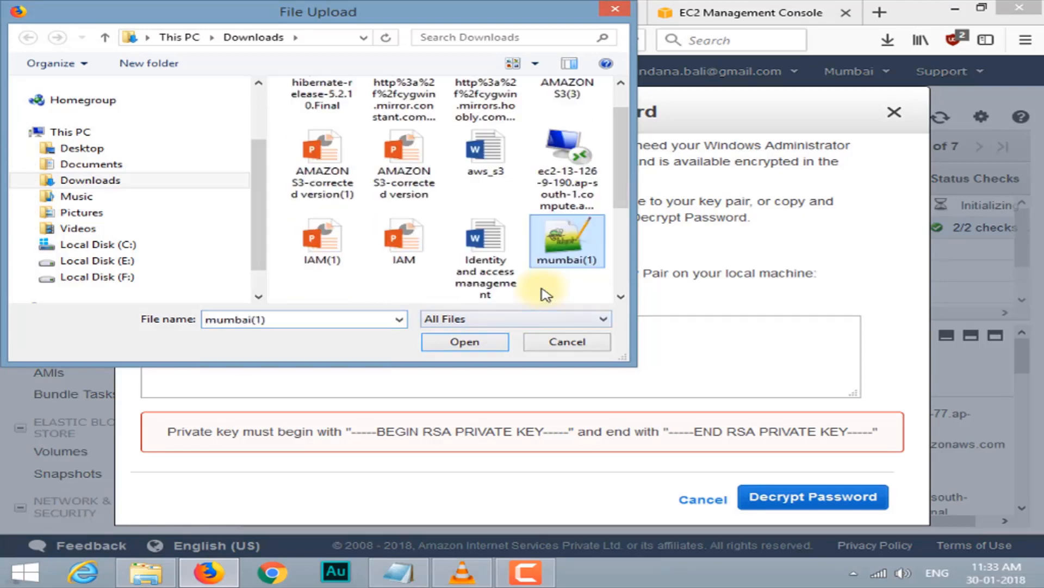
left_click(466, 342)
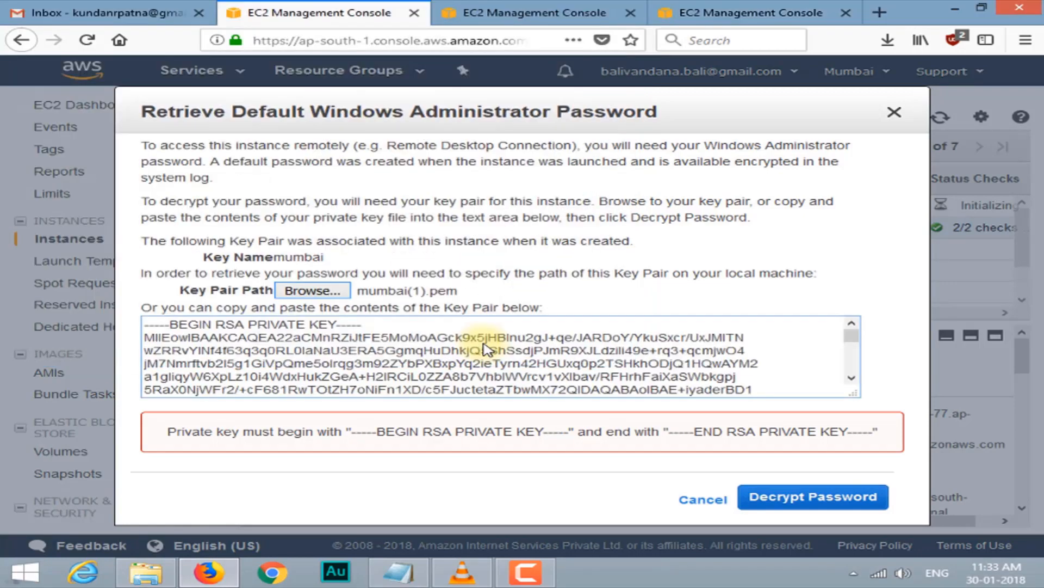
left_click(813, 496)
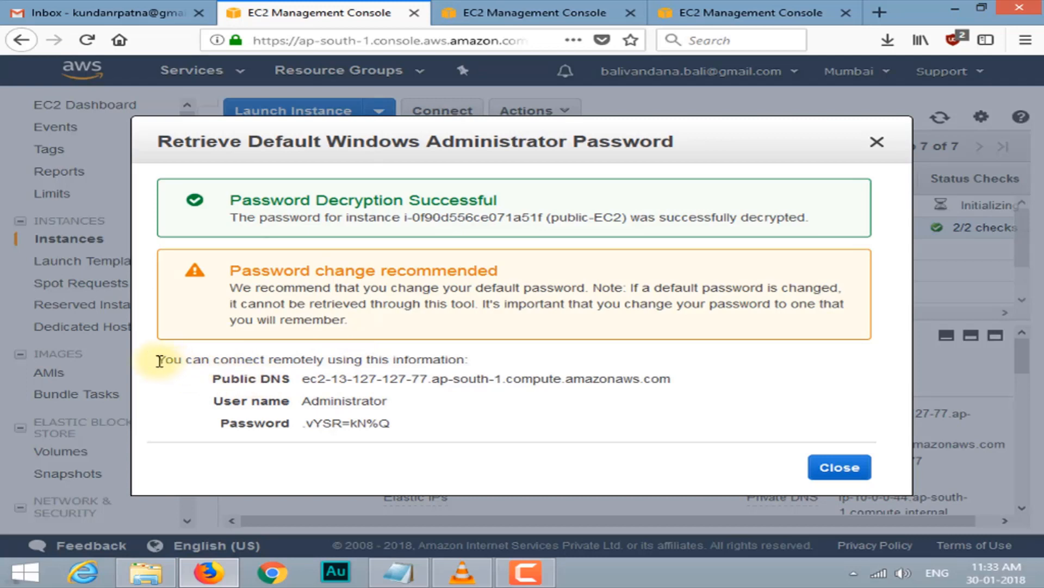
Replace the notes in Notepad with public-EC2's copied connection details, including its administrator password, and close the password dialog
left_click_drag(160, 361, 471, 423)
key("ctrl+c")
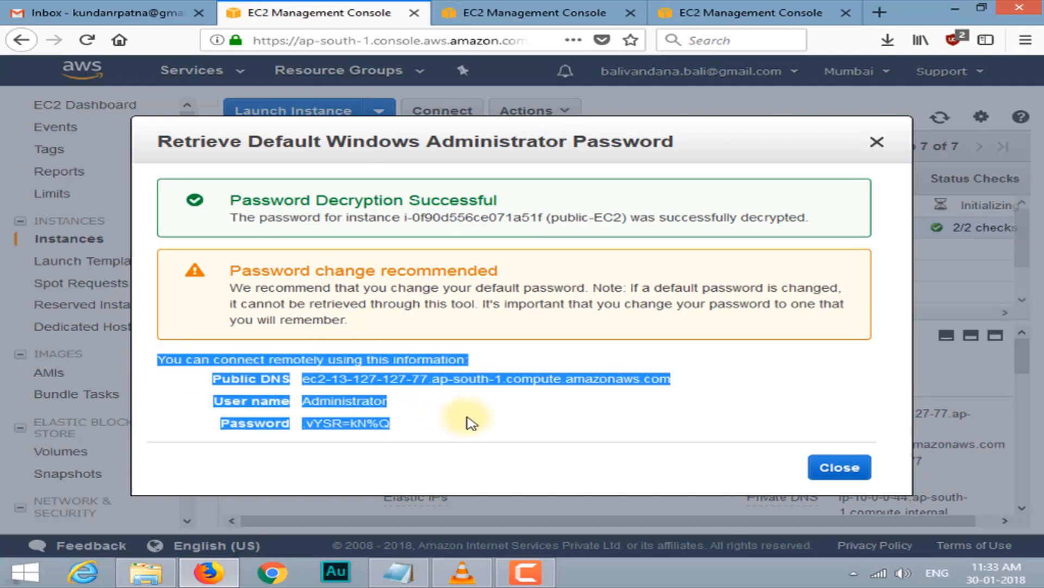
left_click(398, 573)
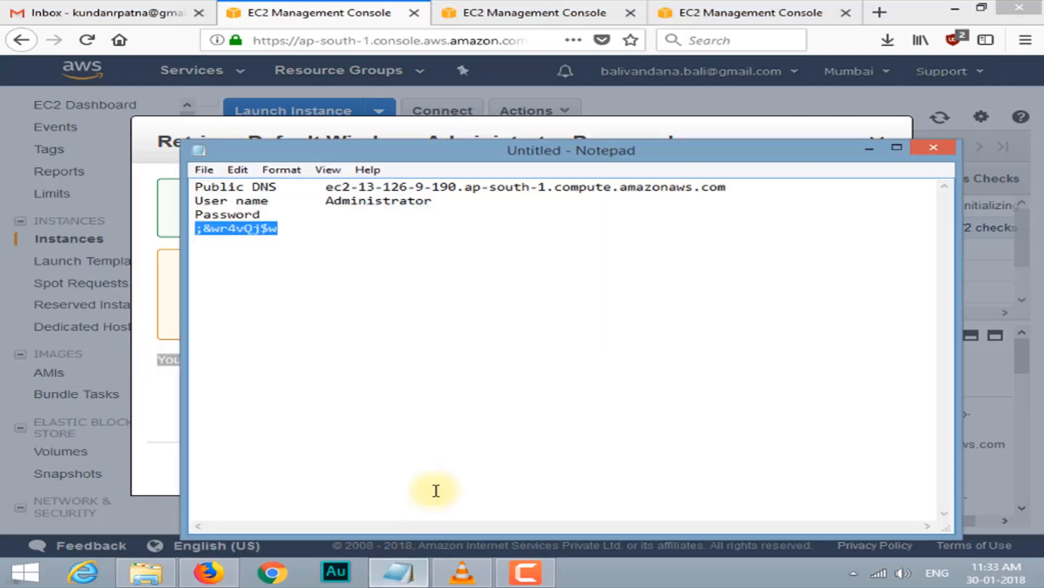
left_click(439, 403)
key("ctrl+a")
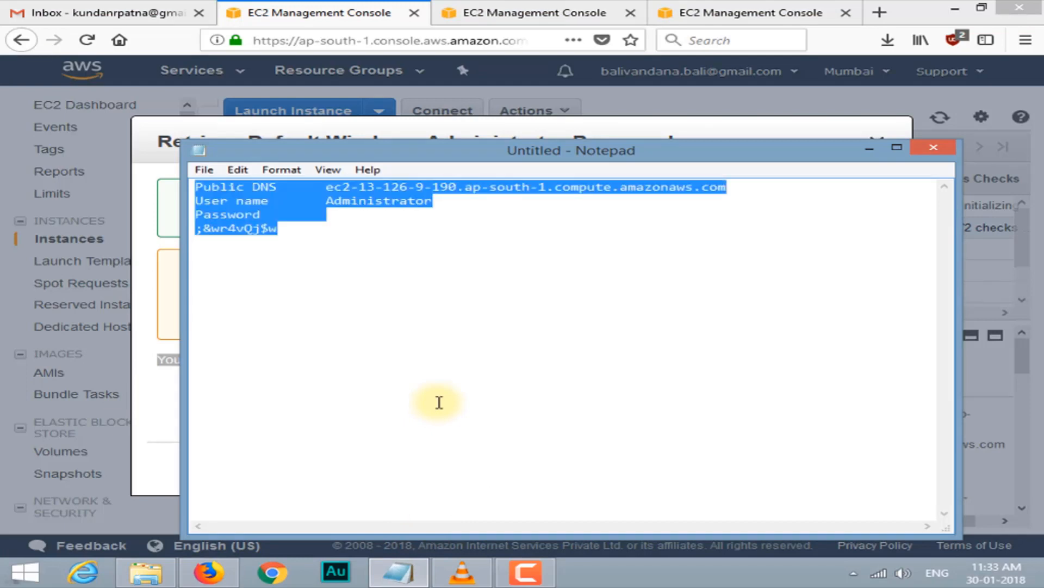
key("ctrl+v")
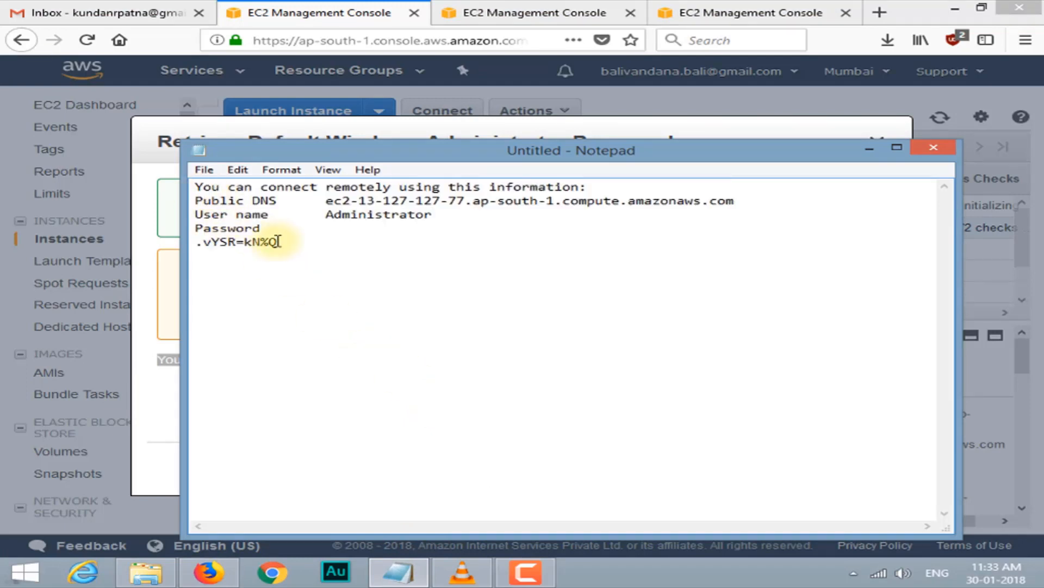
scroll(554, 323, "up", 1)
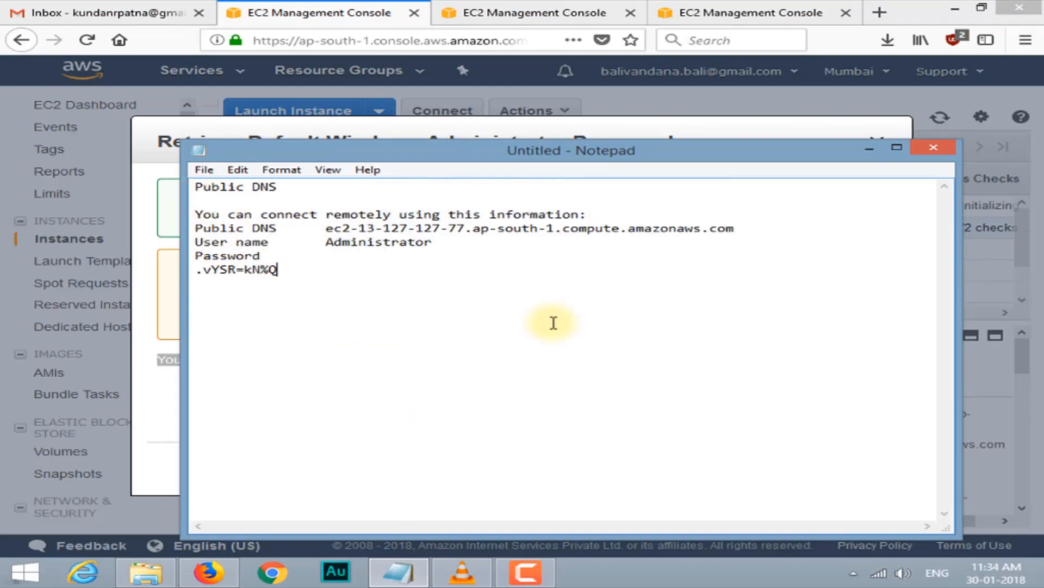
left_click(875, 156)
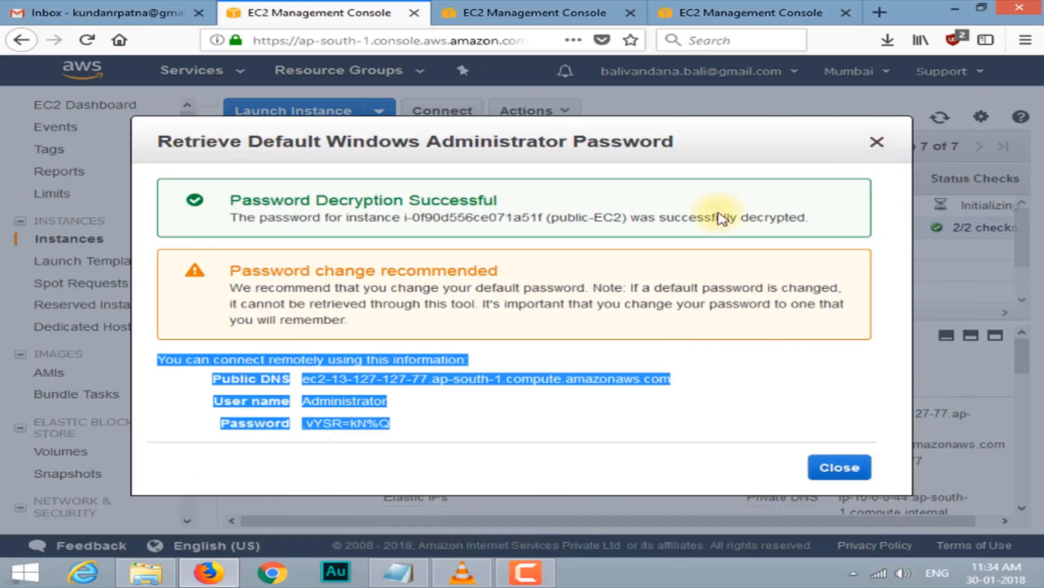
left_click(846, 468)
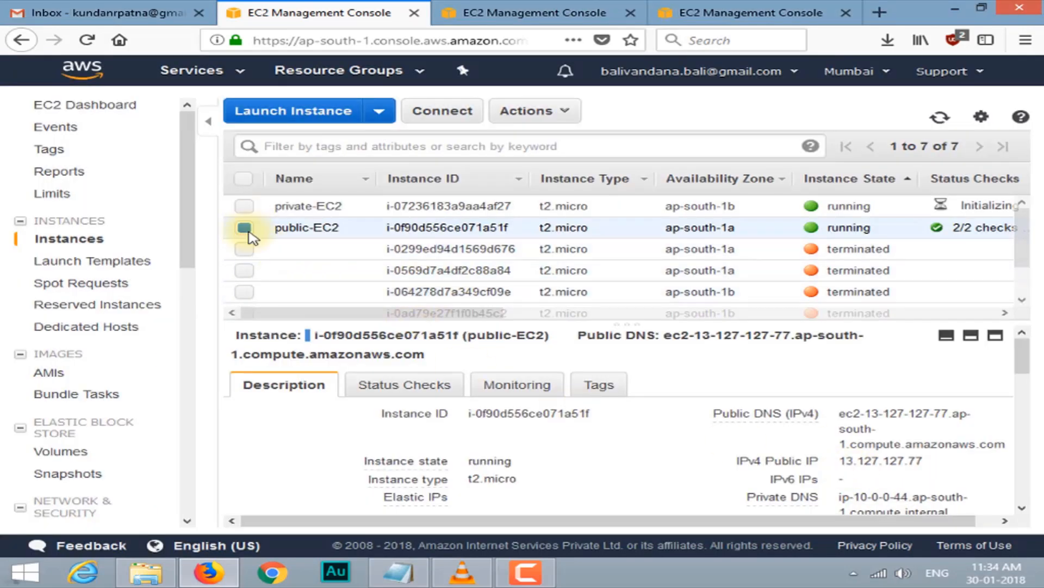
Decrypt private-EC2's Windows administrator password with the mumbai(1).pem key pair file
left_click(244, 226)
left_click(244, 206)
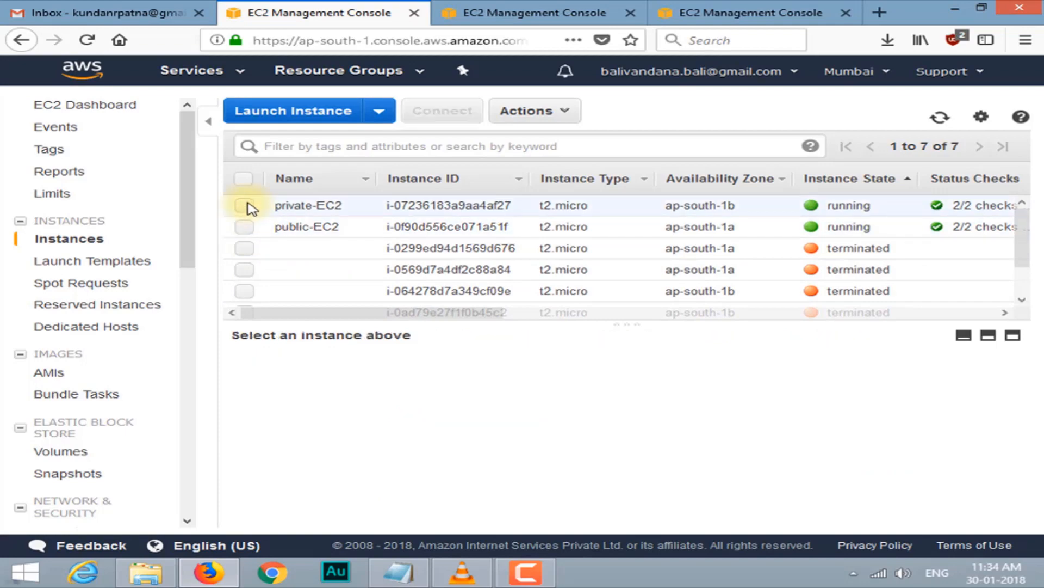
right_click(246, 206)
left_click(277, 233)
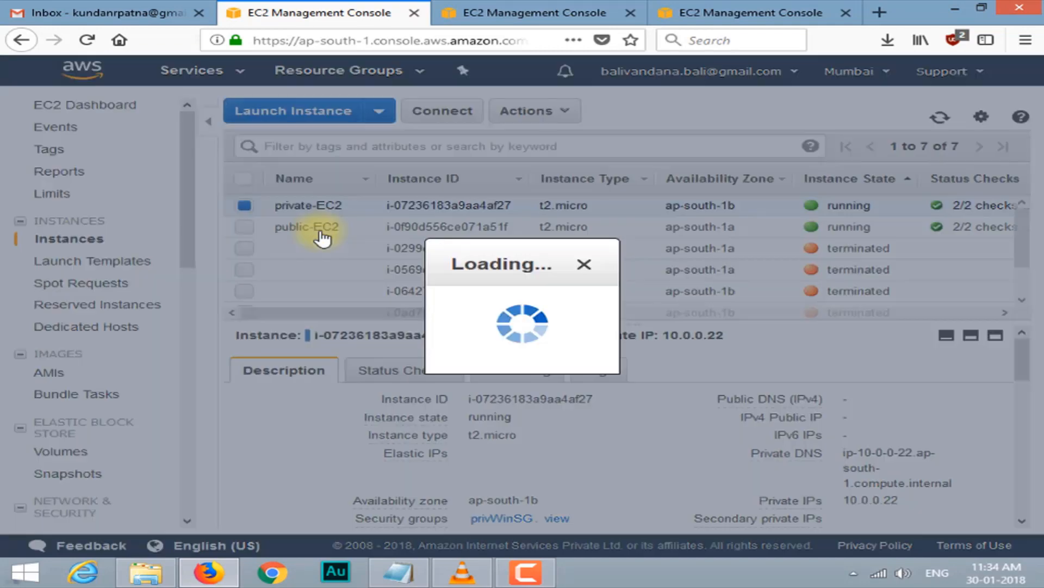
left_click(326, 323)
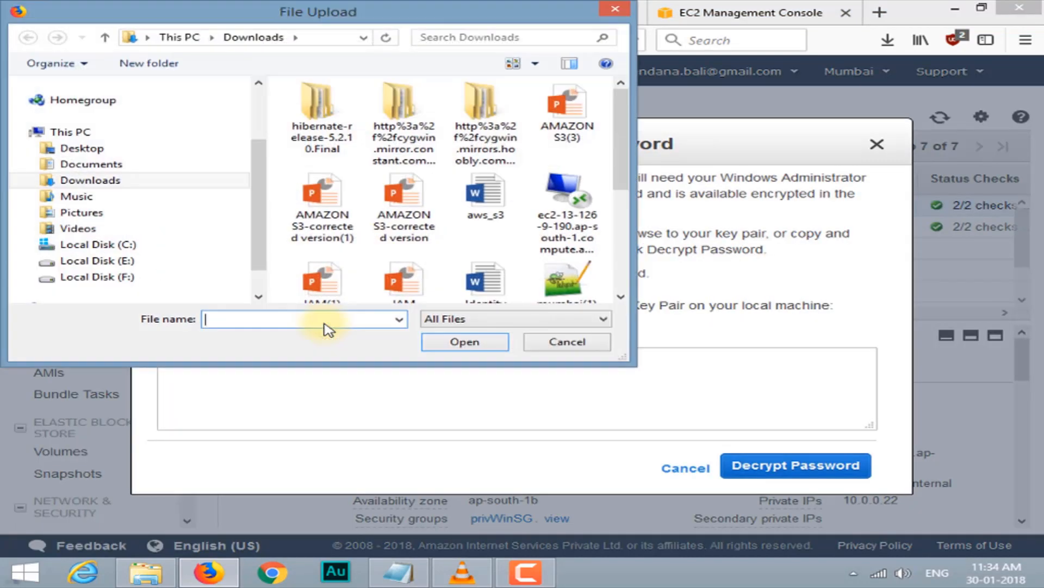
left_click(569, 278)
left_click(481, 343)
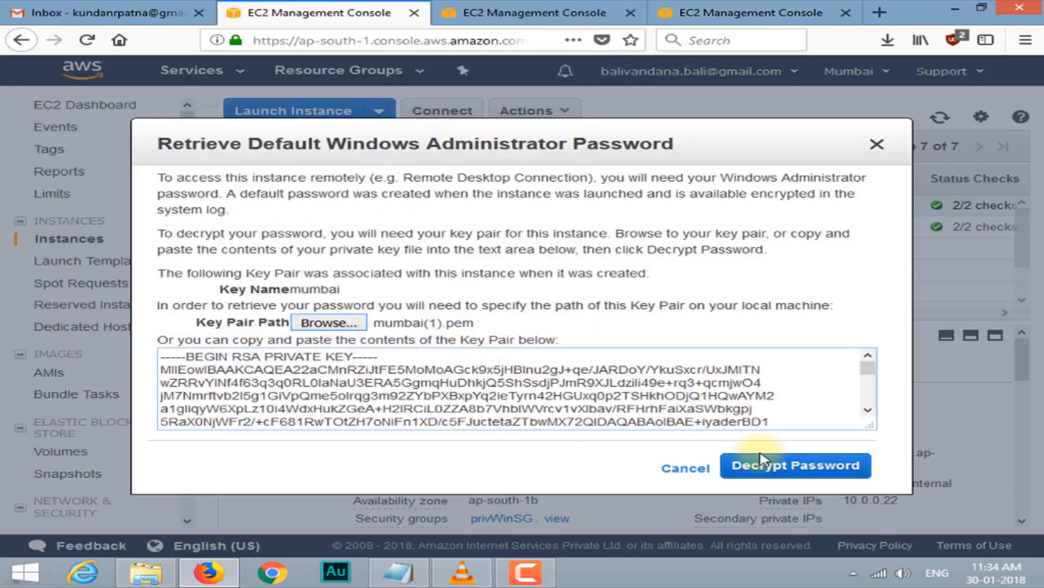
left_click(804, 465)
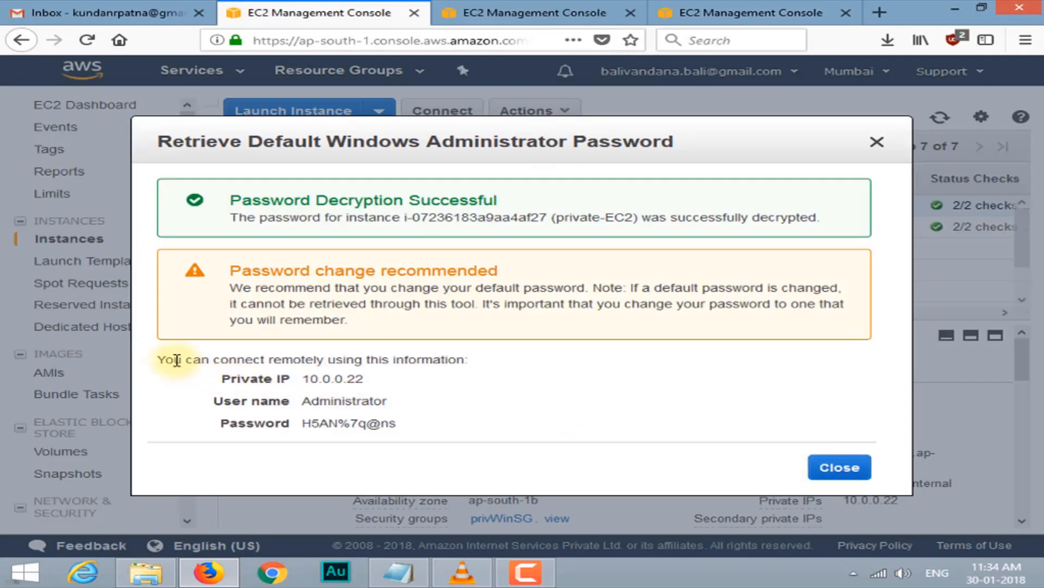
Copy private-EC2's connection details, including its administrator password, below the public-EC2 details in Notepad and close the password dialog
left_click_drag(162, 359, 490, 433)
key("ctrl+c")
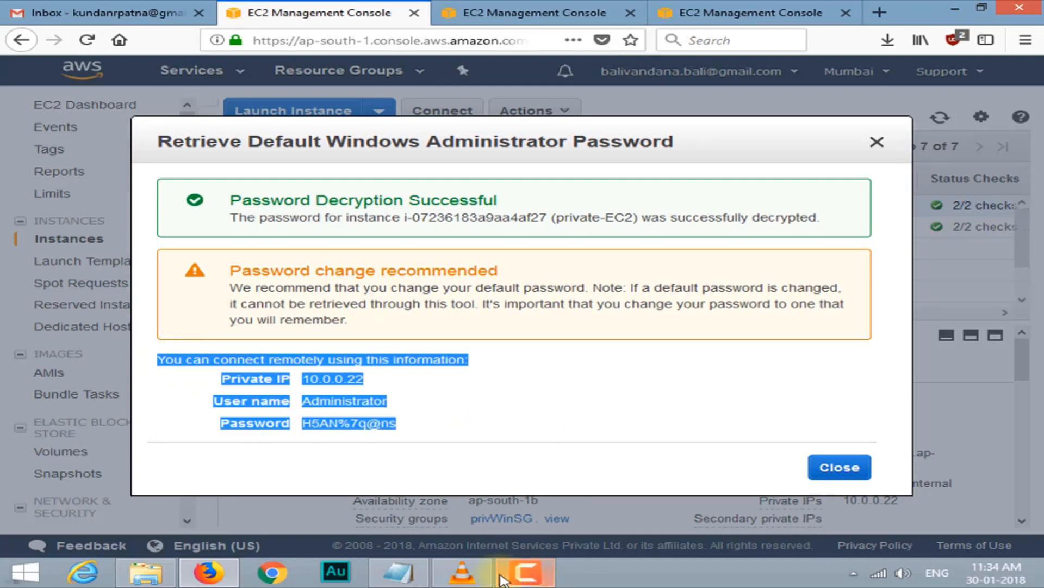
left_click(398, 572)
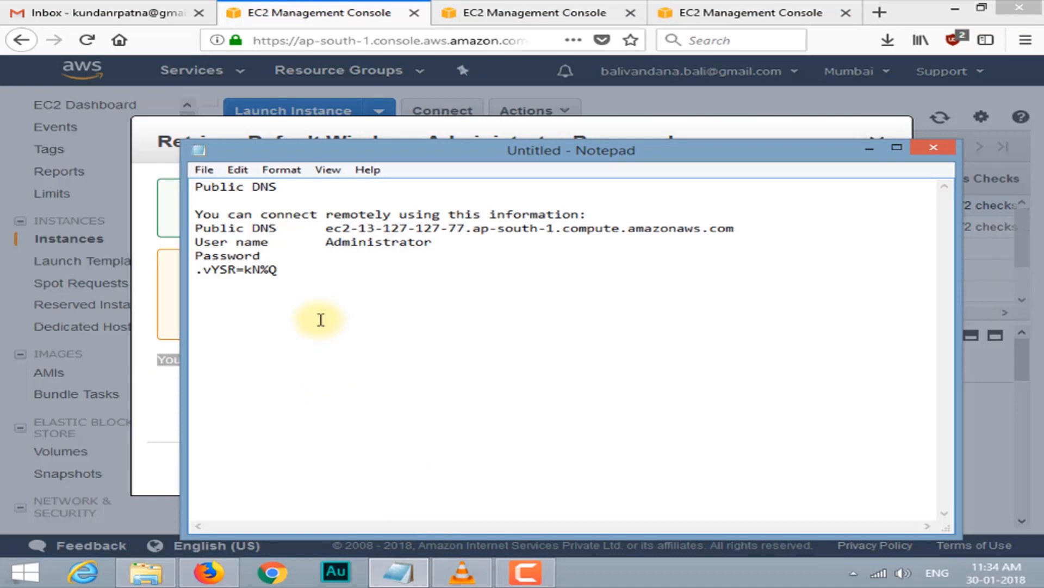
key("ctrl+v")
left_click(238, 325)
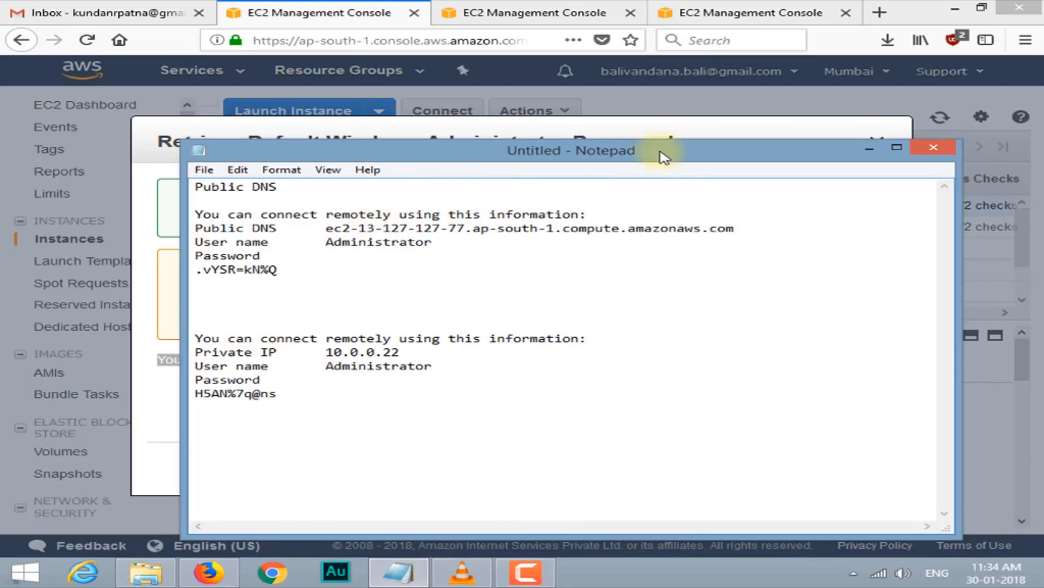
left_click(729, 133)
left_click(876, 142)
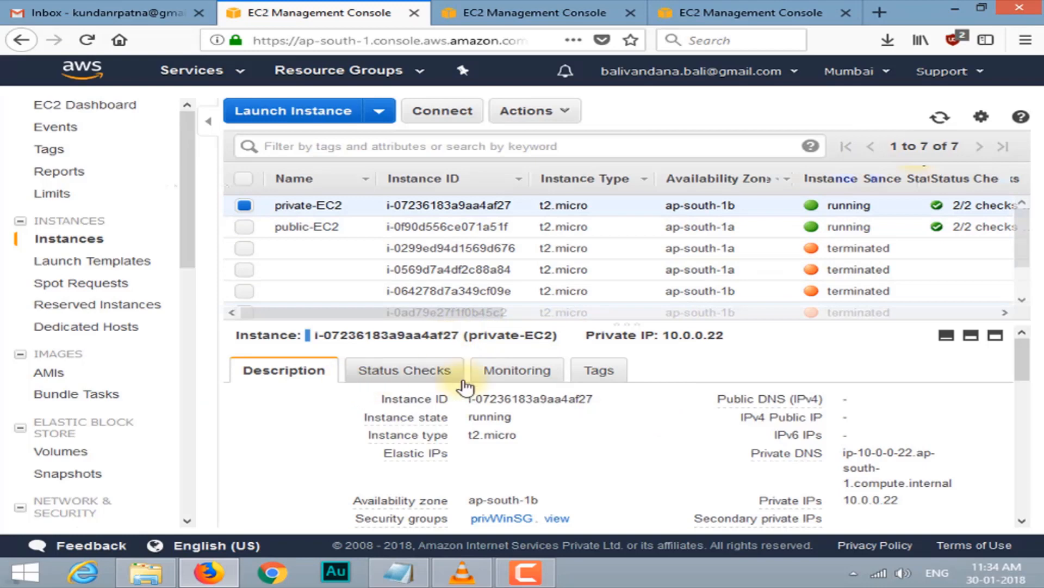
scroll(536, 397, "down", 4)
scroll(544, 478, "up", 2)
scroll(544, 476, "up", 3)
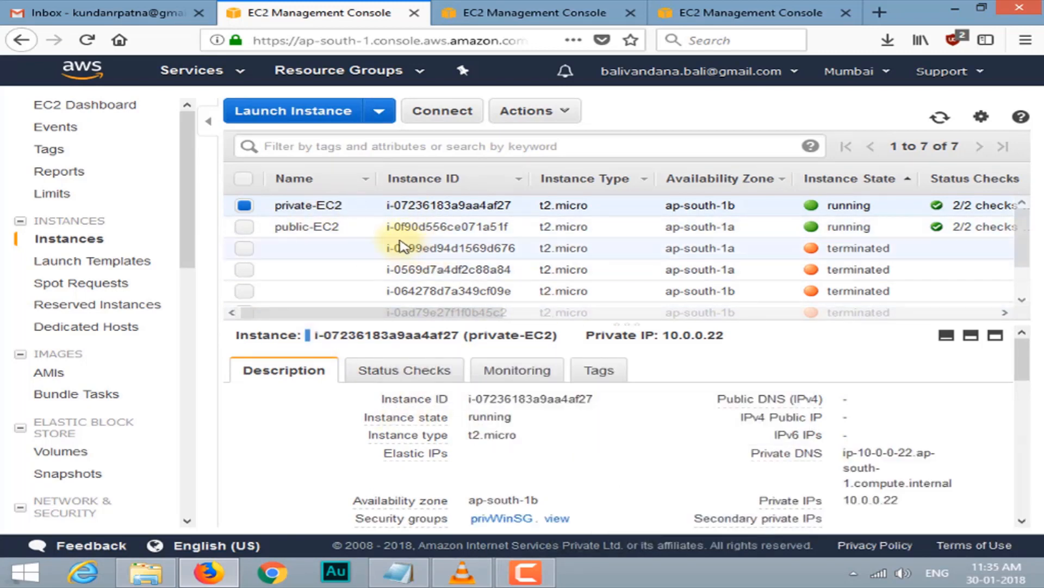
Select only public-EC2, open its connection options and download and save its Remote Desktop file
left_click(244, 226)
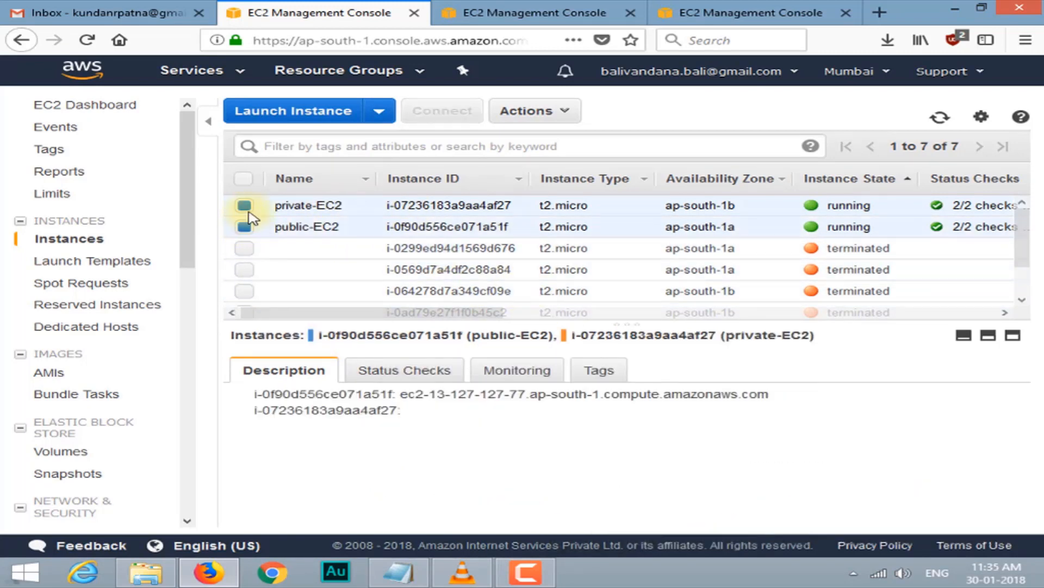
left_click(266, 226)
right_click(454, 224)
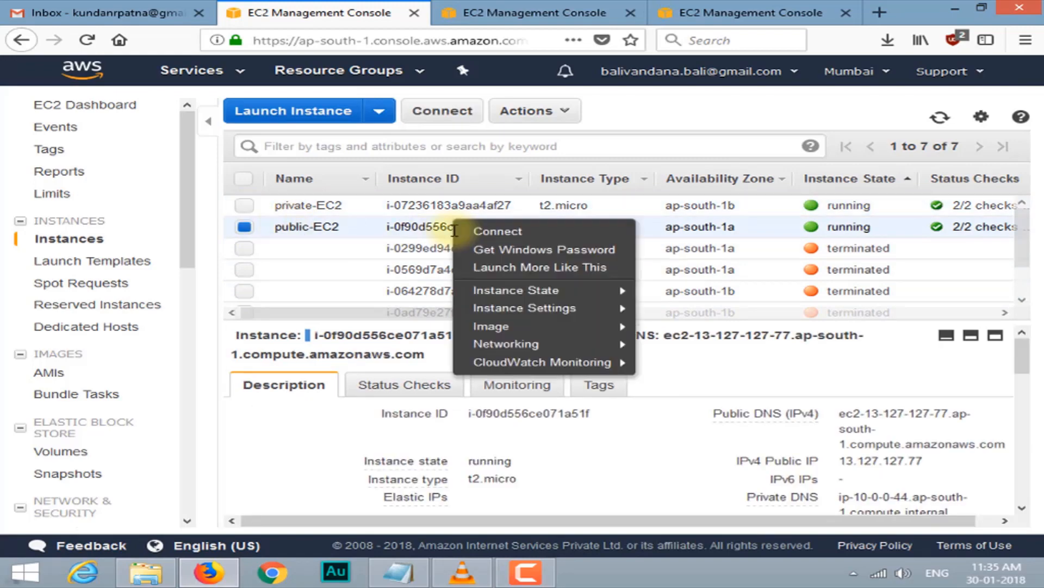
left_click(497, 237)
left_click(565, 257)
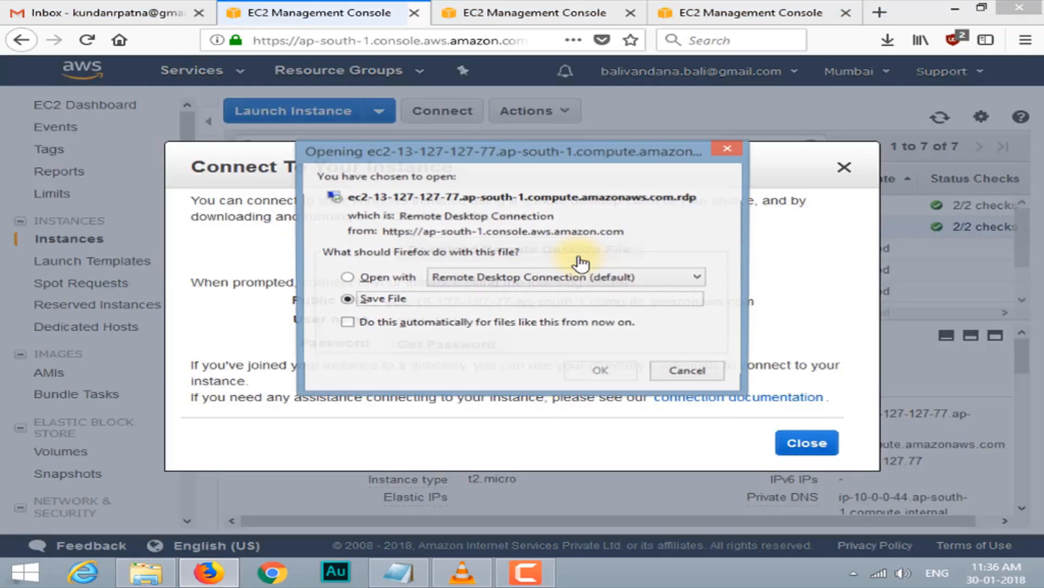
left_click(599, 372)
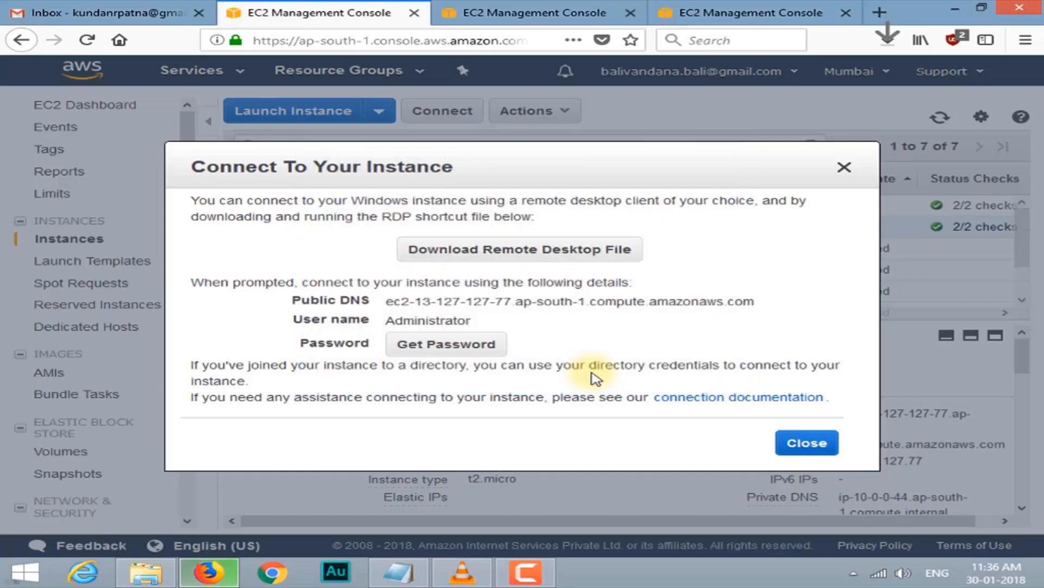
Open the downloaded Remote Desktop file and agree to connect despite the unknown publisher
left_click(887, 40)
left_click(522, 76)
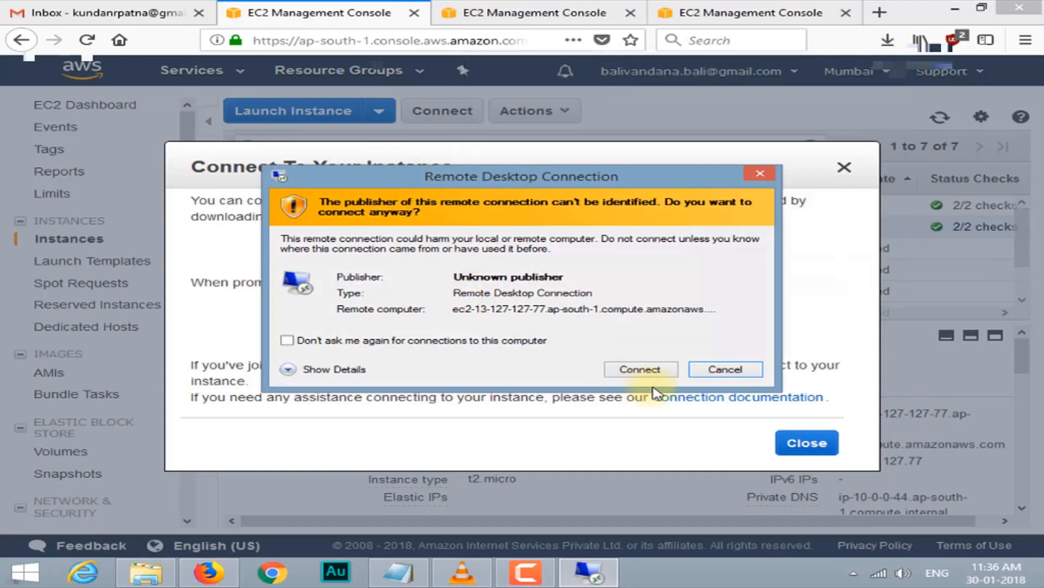
left_click(644, 368)
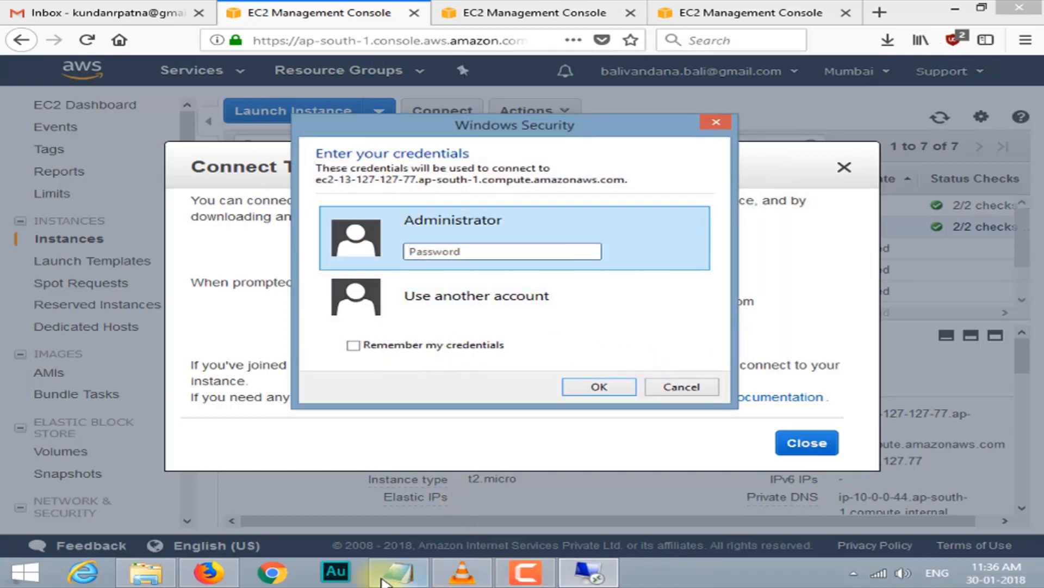
Log in to public-EC2 as Administrator with the password copied from Notepad and accept the untrusted certificate
left_click(399, 572)
left_click_drag(195, 270, 296, 273)
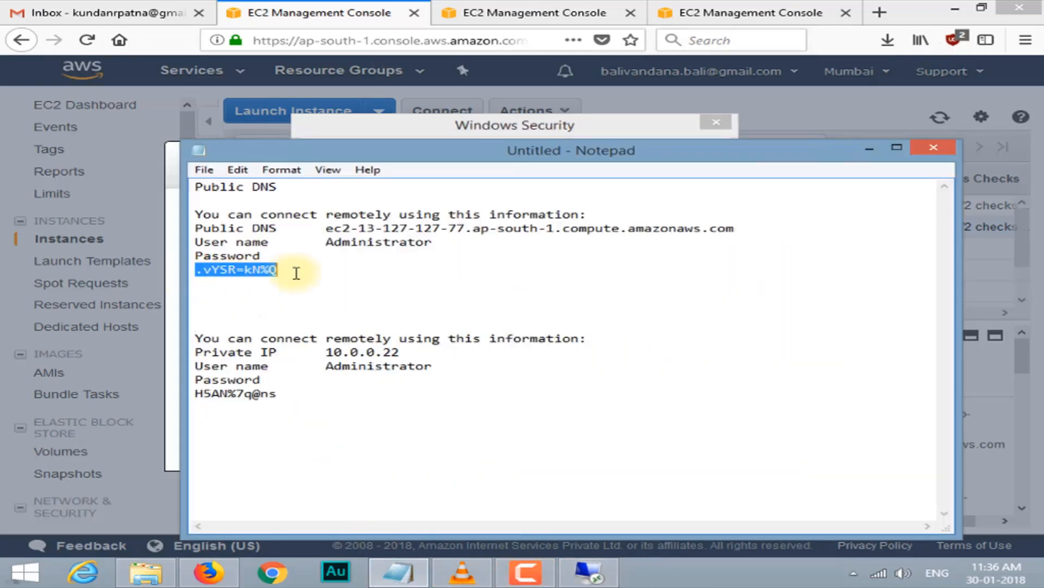
left_click(588, 572)
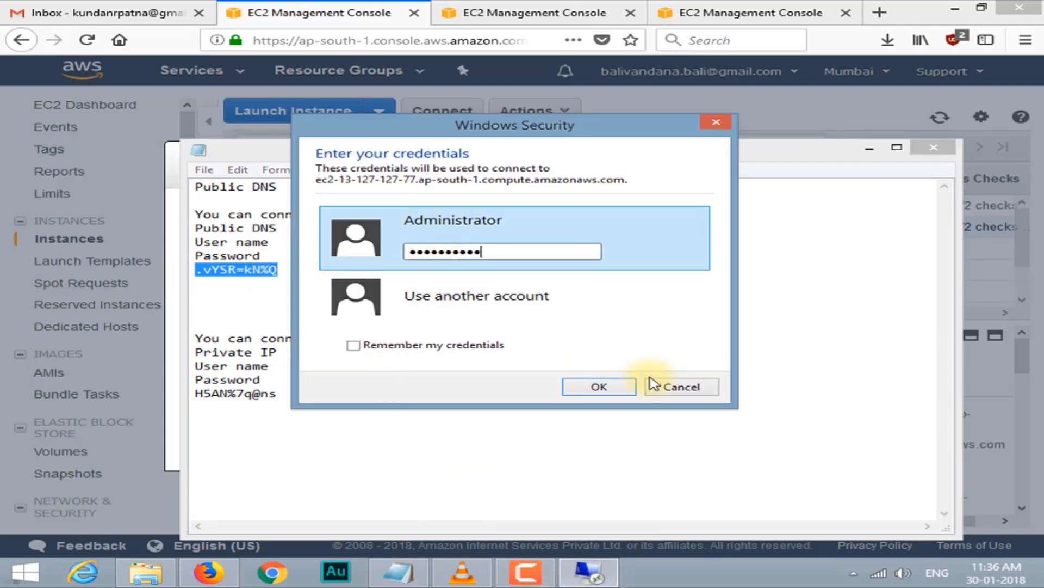
left_click(431, 345)
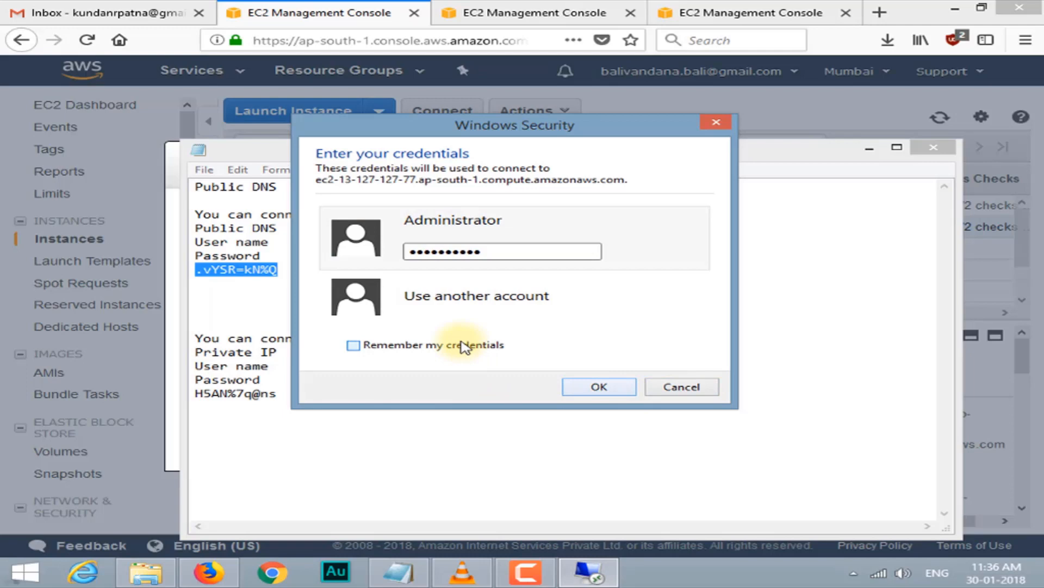
left_click(599, 391)
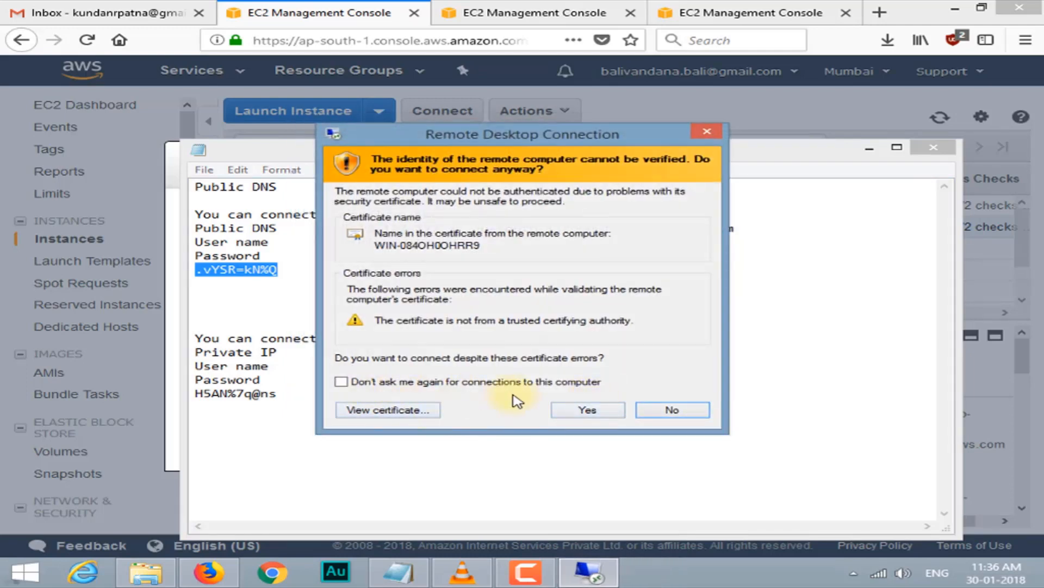
left_click(589, 409)
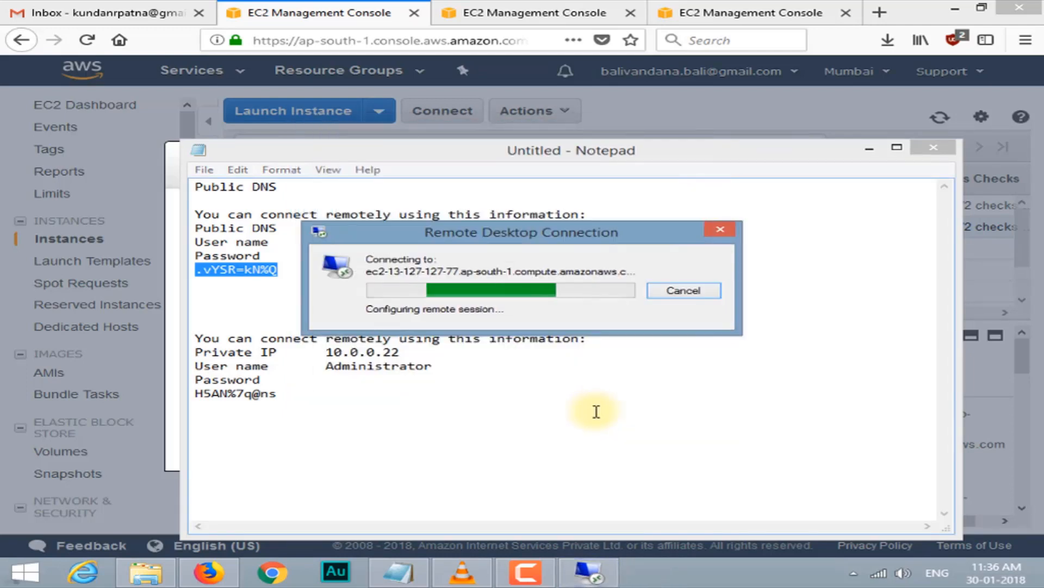
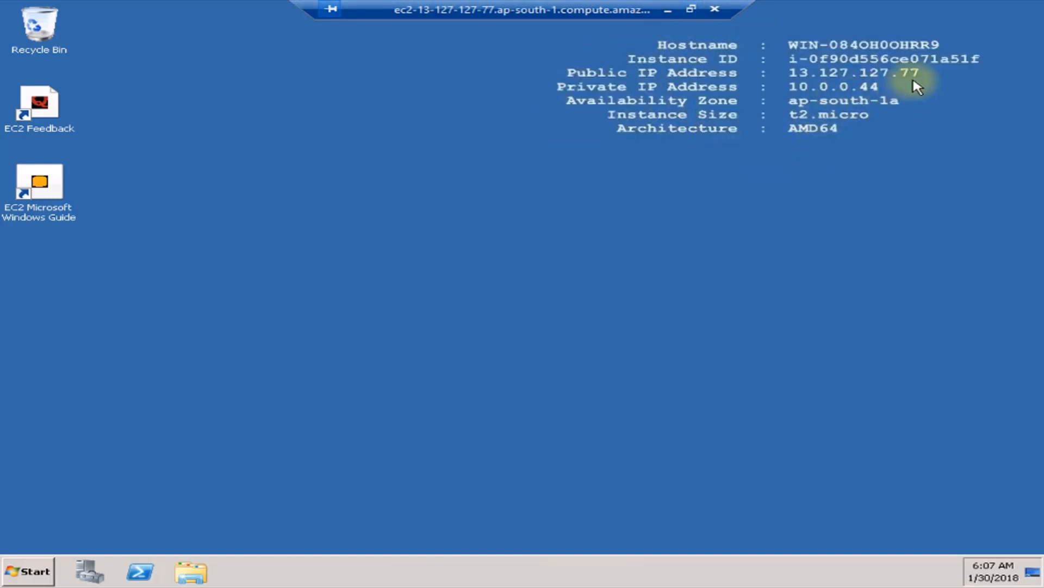
Restore the public-EC2 remote session from full screen to a window and enlarge it below the browser's address bar
left_click(691, 11)
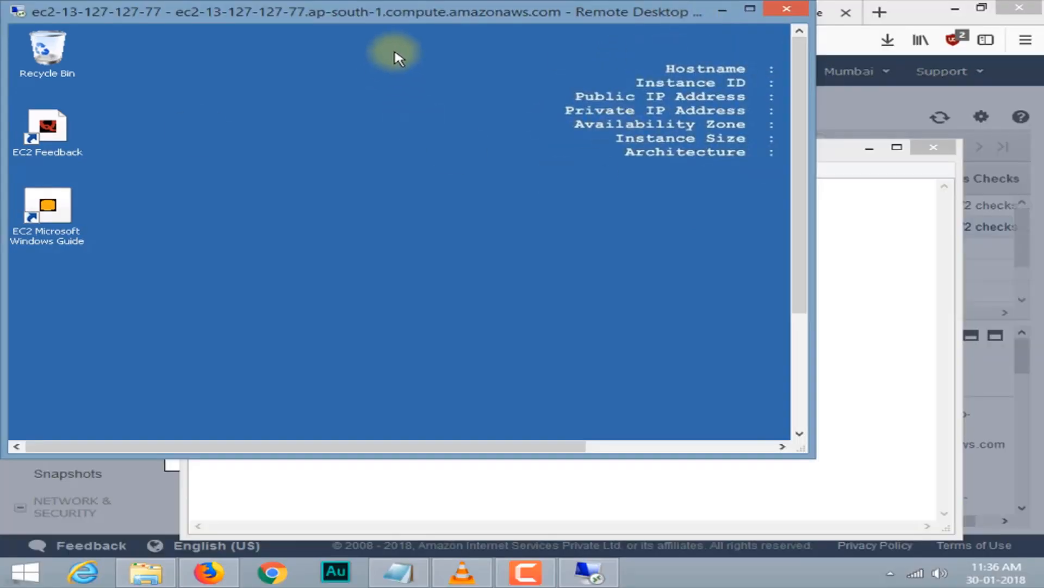
left_click_drag(396, 17, 584, 72)
double_click(583, 72)
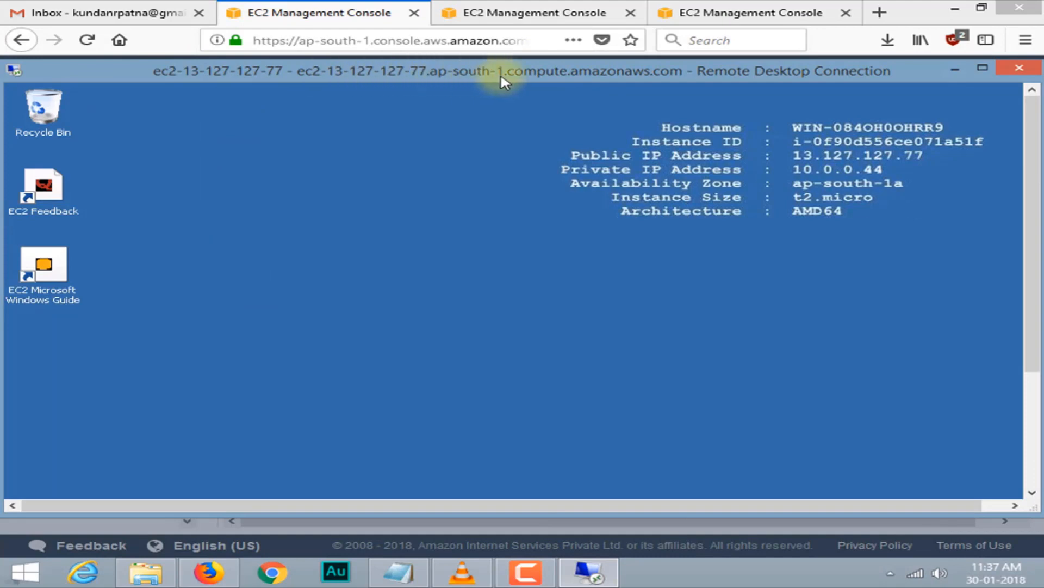
Return to the EC2 console, close the connection dialog and check public-EC2's public and private IP addresses
left_click(319, 30)
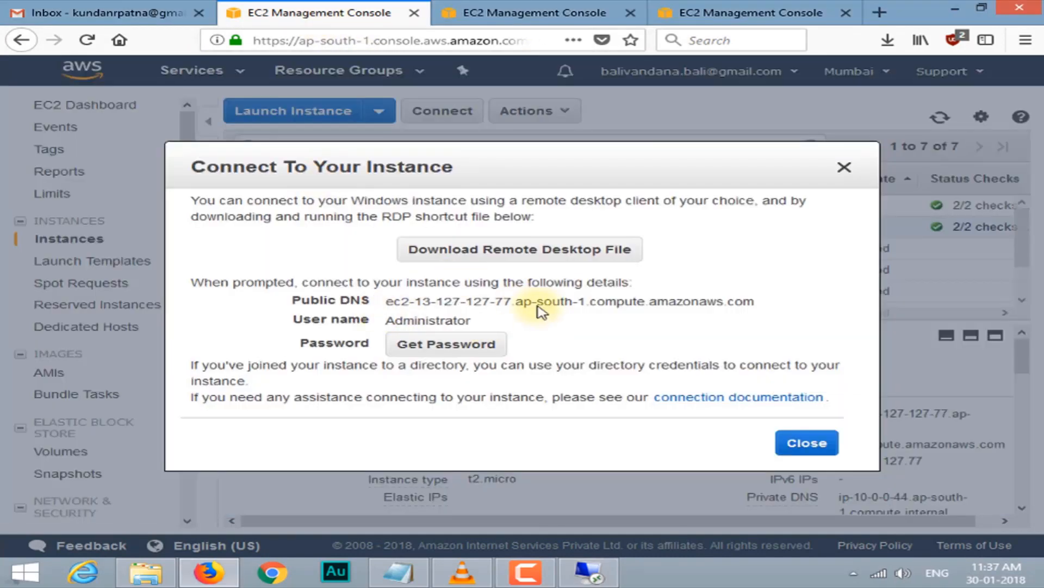
left_click(803, 442)
mouse_move(838, 444)
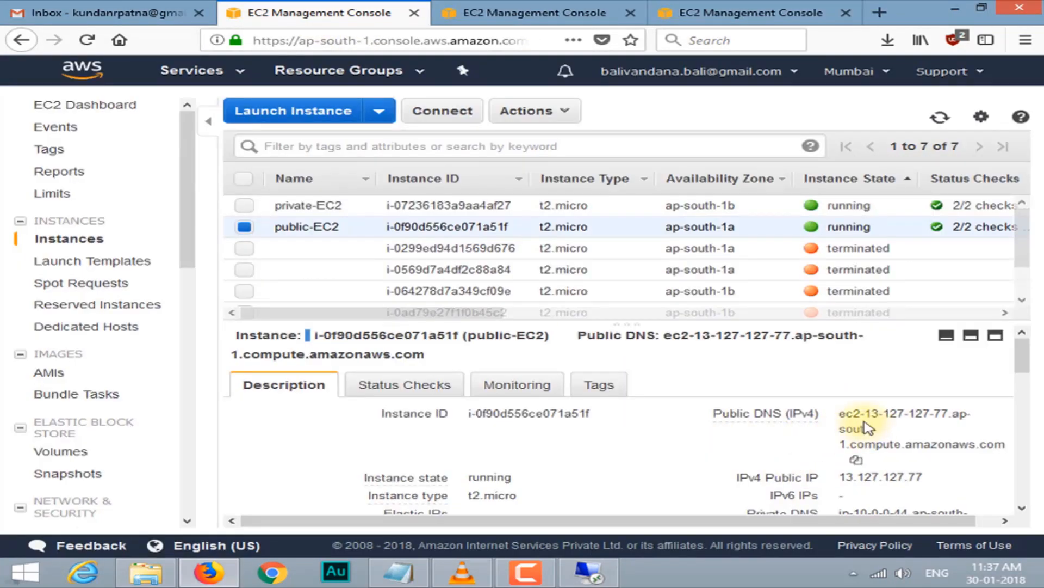
scroll(908, 444, "down", 3)
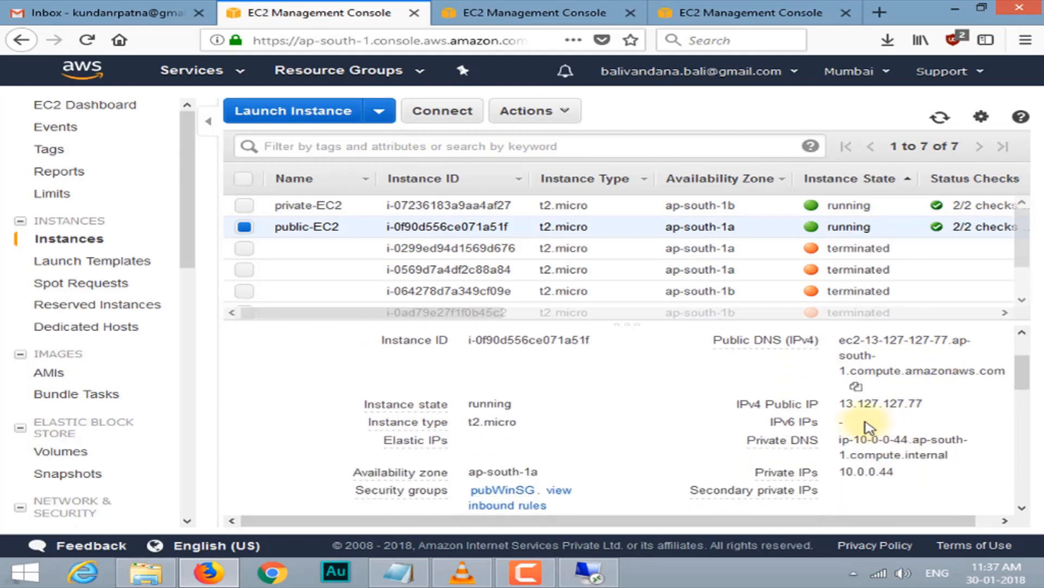
Go back to the public-EC2 session and open Remote Desktop Connection on that server
left_click(587, 571)
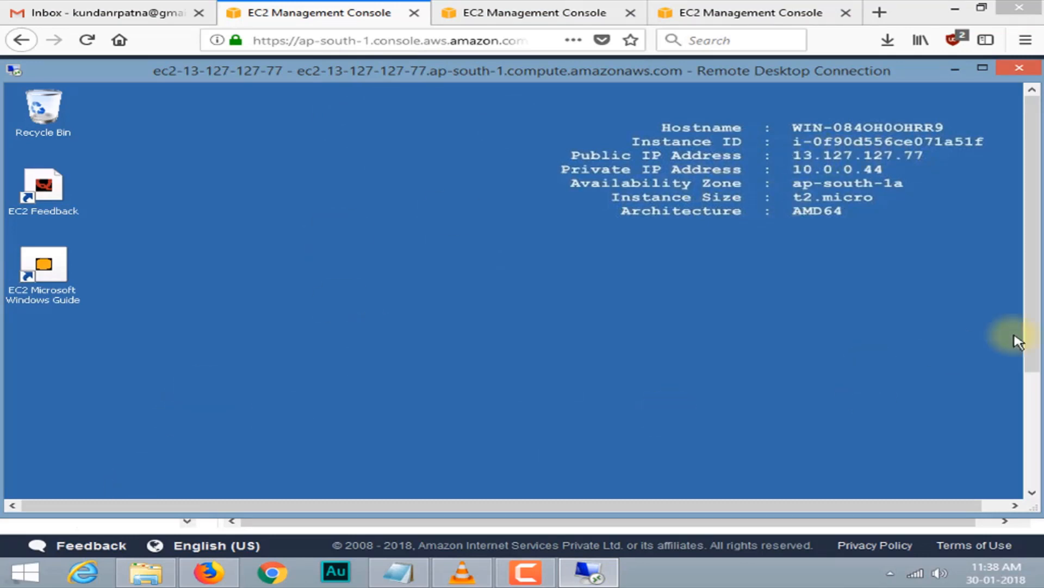
left_click_drag(1026, 335, 1016, 487)
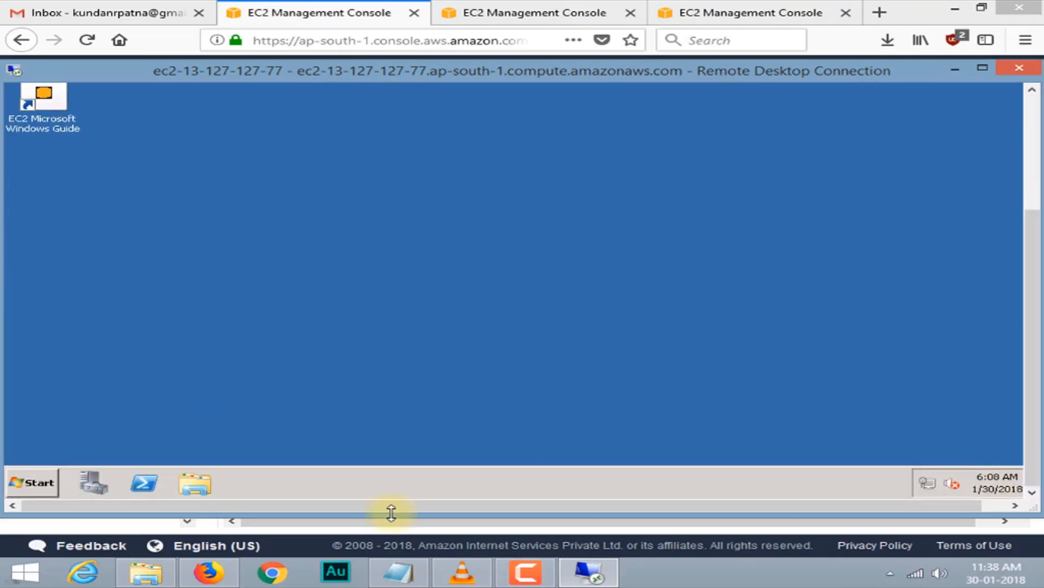
left_click(27, 485)
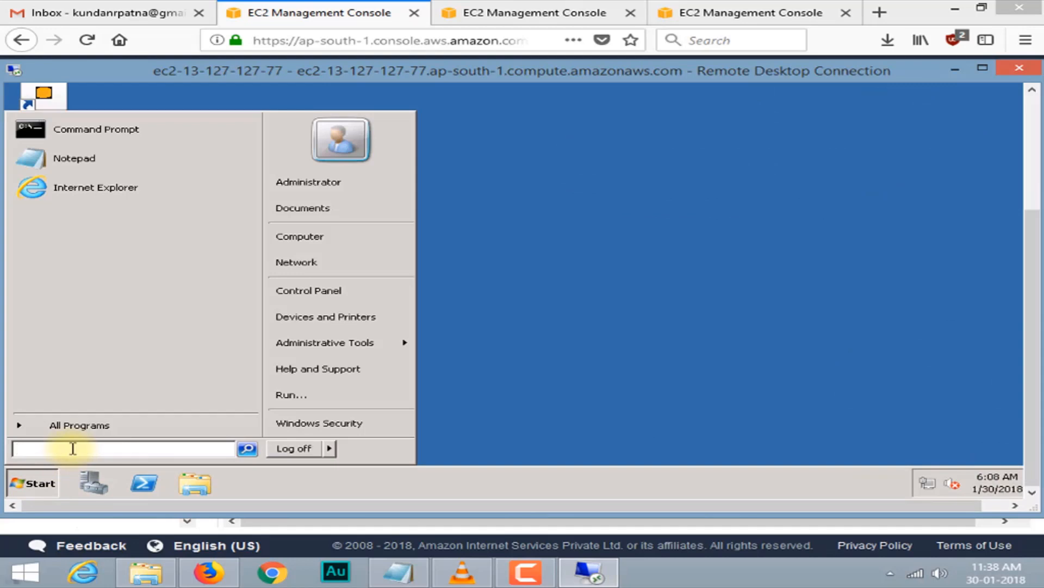
type("re")
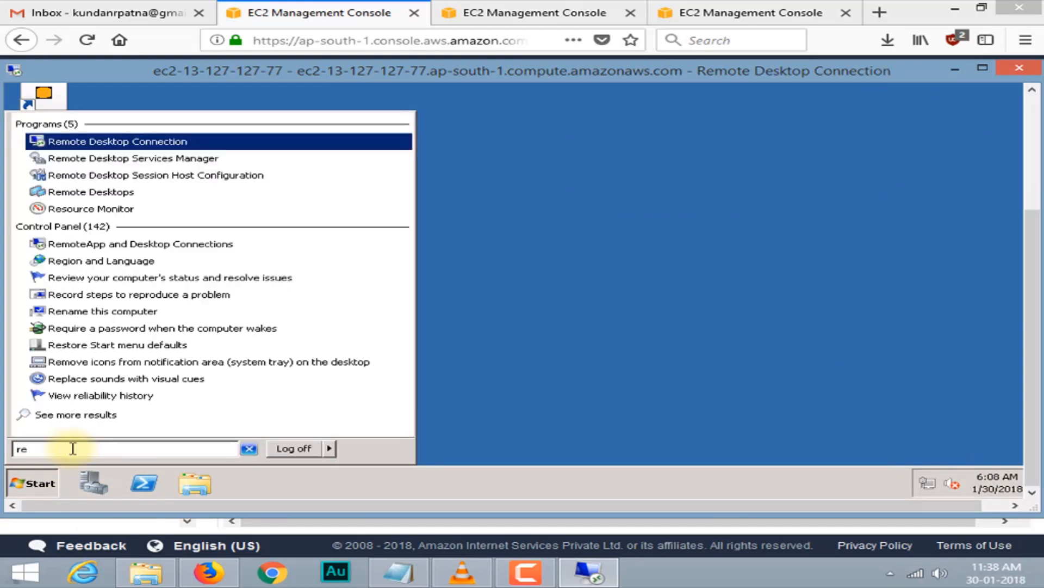
left_click(135, 143)
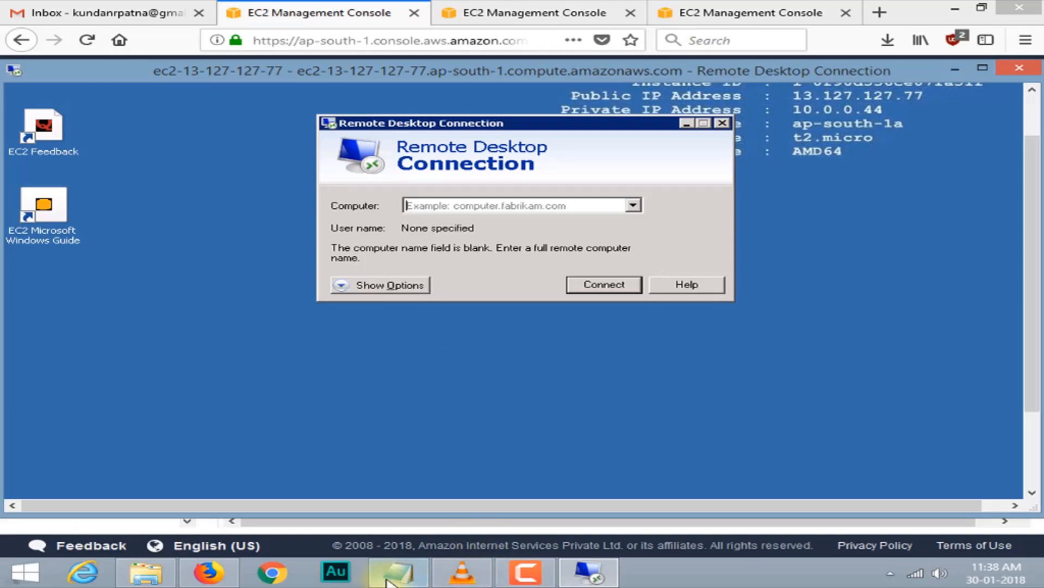
Copy private-EC2's private IP from Notepad and start a Remote Desktop connection from public-EC2 to 10.0.0.22
mouse_move(389, 581)
left_click(397, 501)
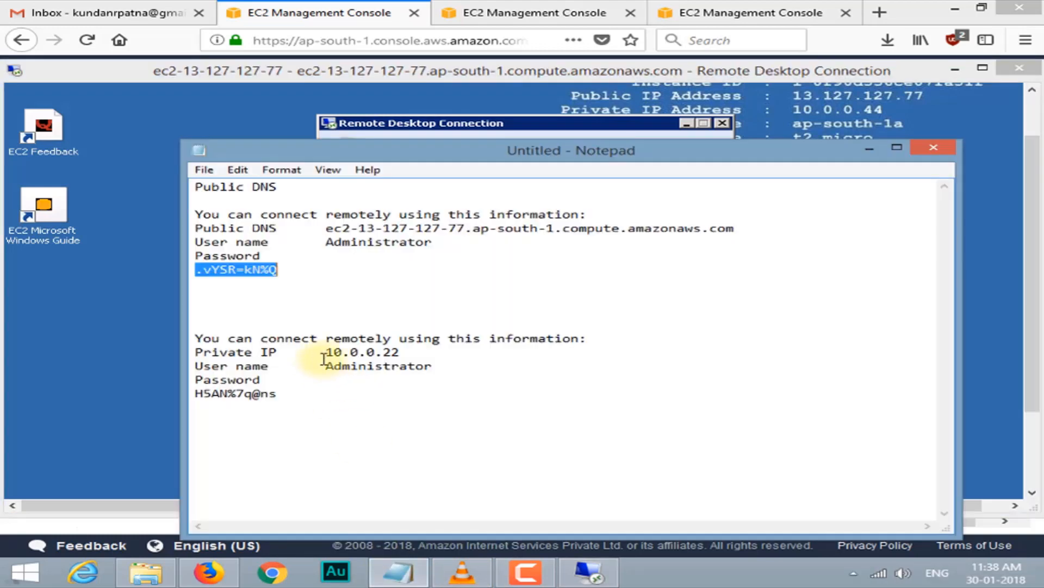
left_click_drag(327, 352, 381, 351)
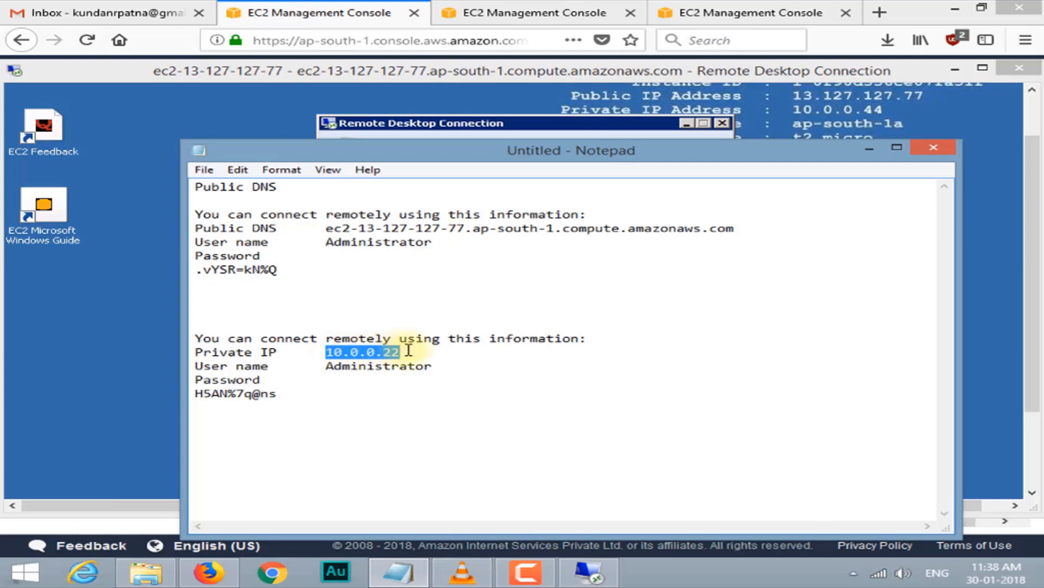
left_click(129, 368)
left_click(434, 205)
type("10.0.0.22")
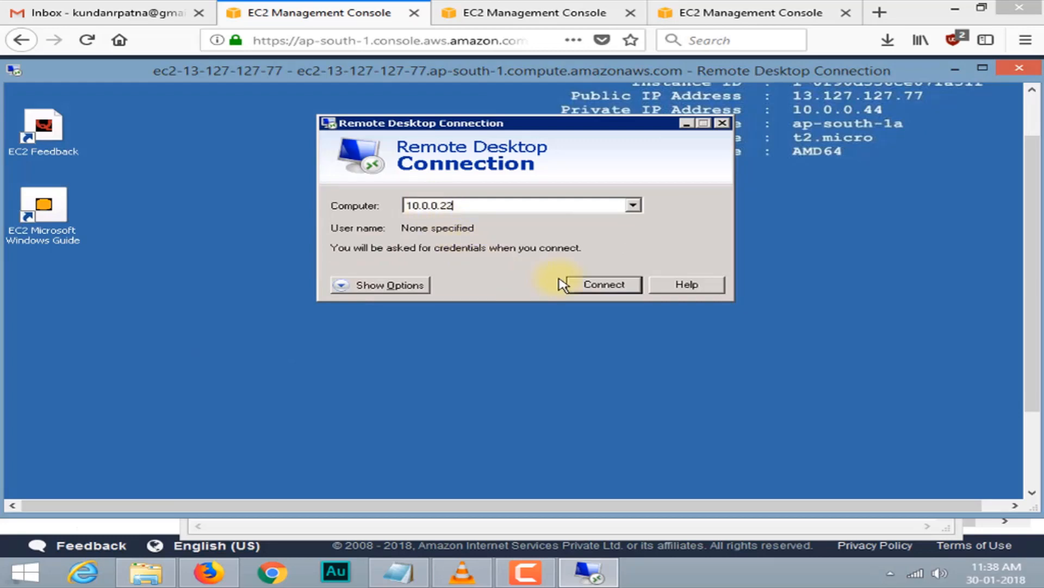
left_click(604, 285)
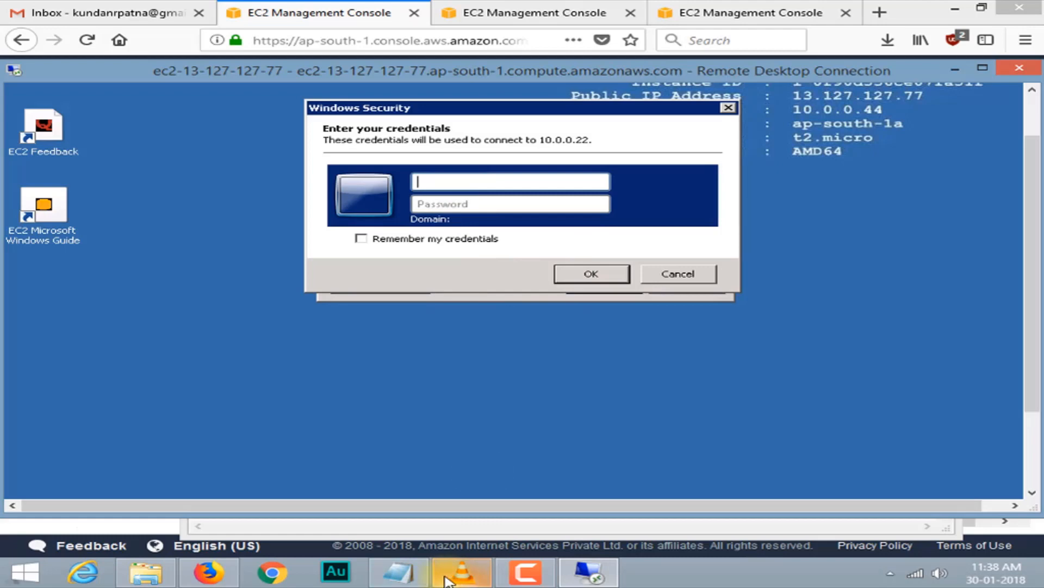
Copy private-EC2's user name Administrator from Notepad into the credentials prompt for 10.0.0.22
left_click(398, 572)
left_click_drag(328, 366, 437, 366)
key("ctrl+c")
left_click(520, 119)
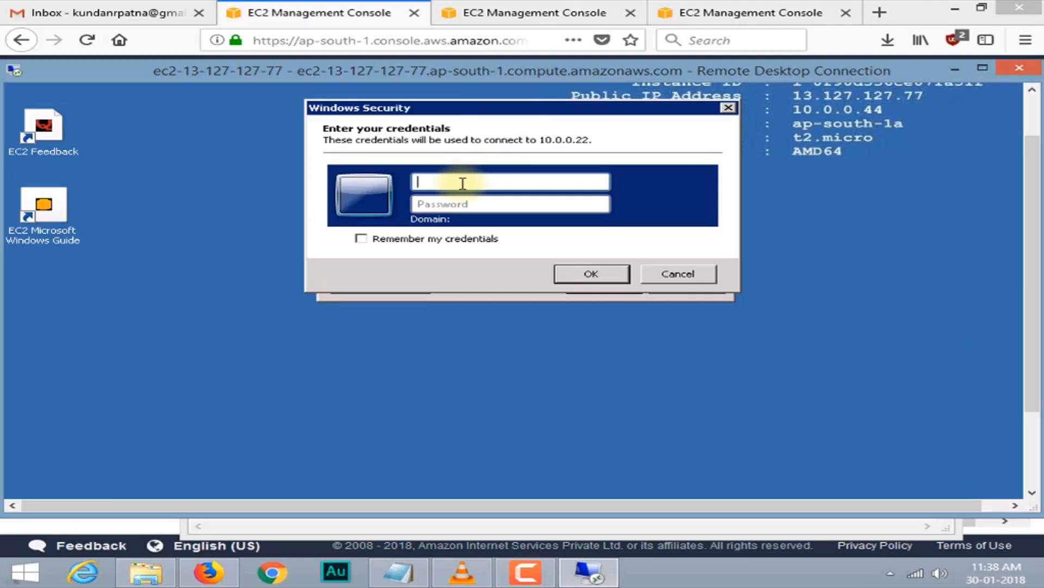
key("ctrl+v")
Enter private-EC2's administrator password copied from Notepad, submit the credentials and accept the untrusted certificate
left_click(398, 573)
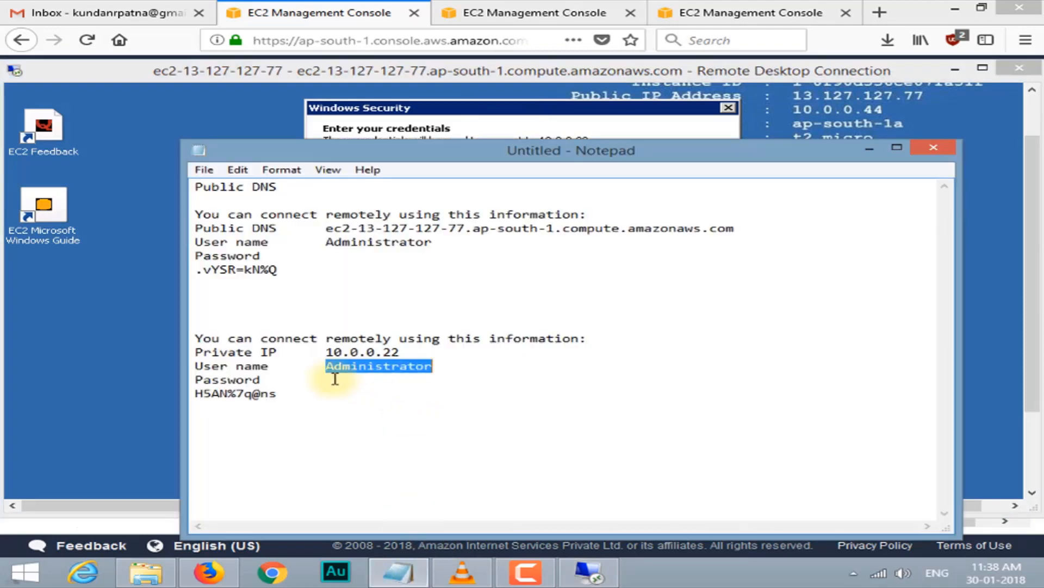
left_click_drag(196, 394, 286, 398)
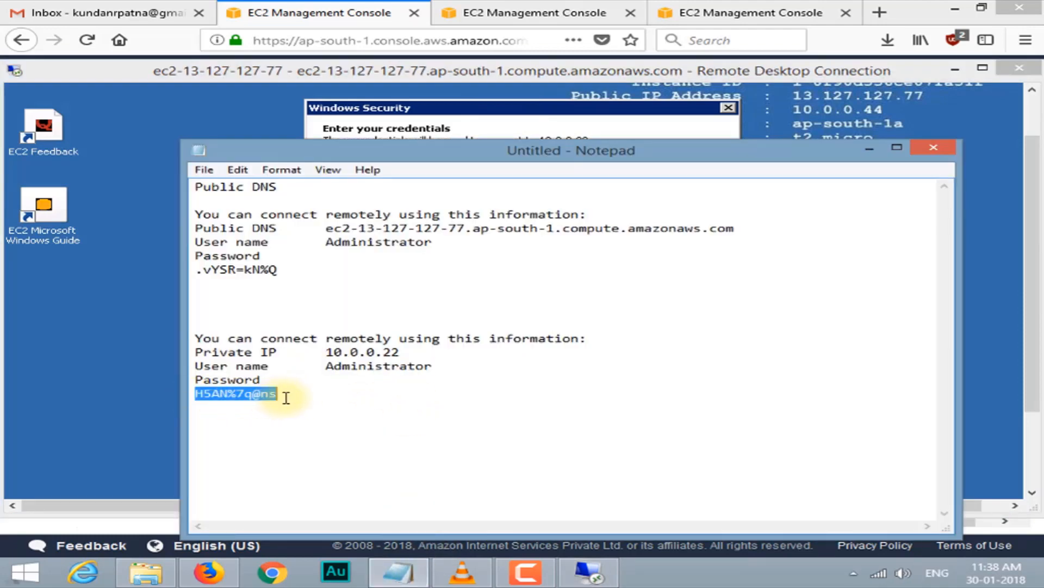
left_click(483, 117)
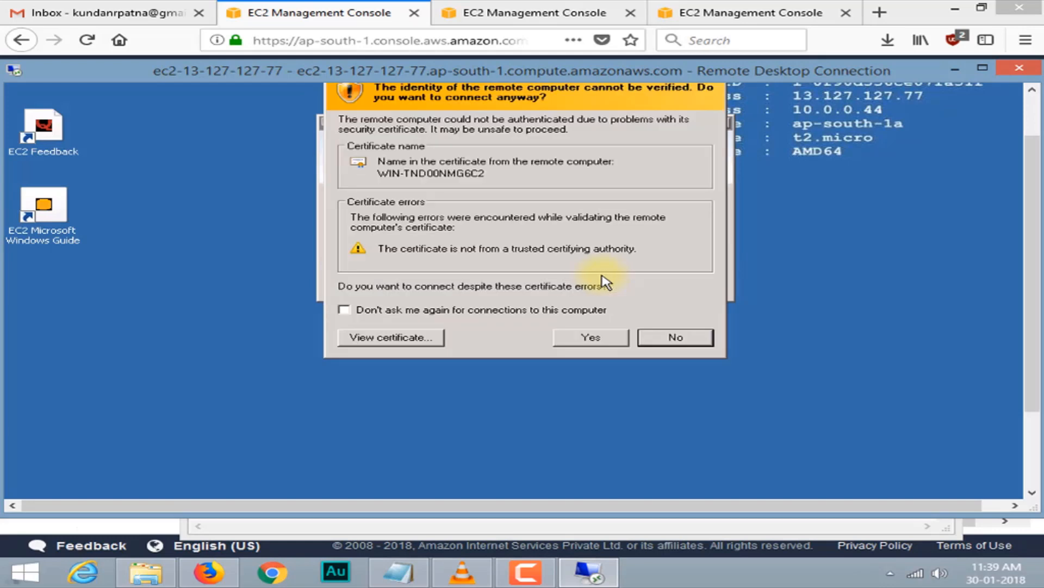
left_click(593, 339)
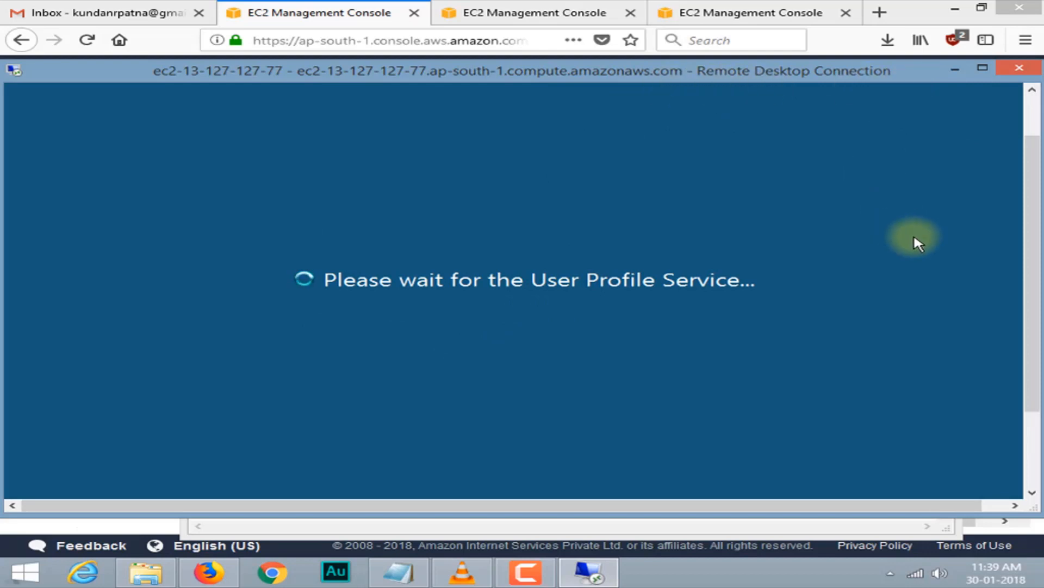
Restore the 10.0.0.22 session to a window and position it within public-EC2's desktop to view both desktops
left_click_drag(1032, 226, 1032, 177)
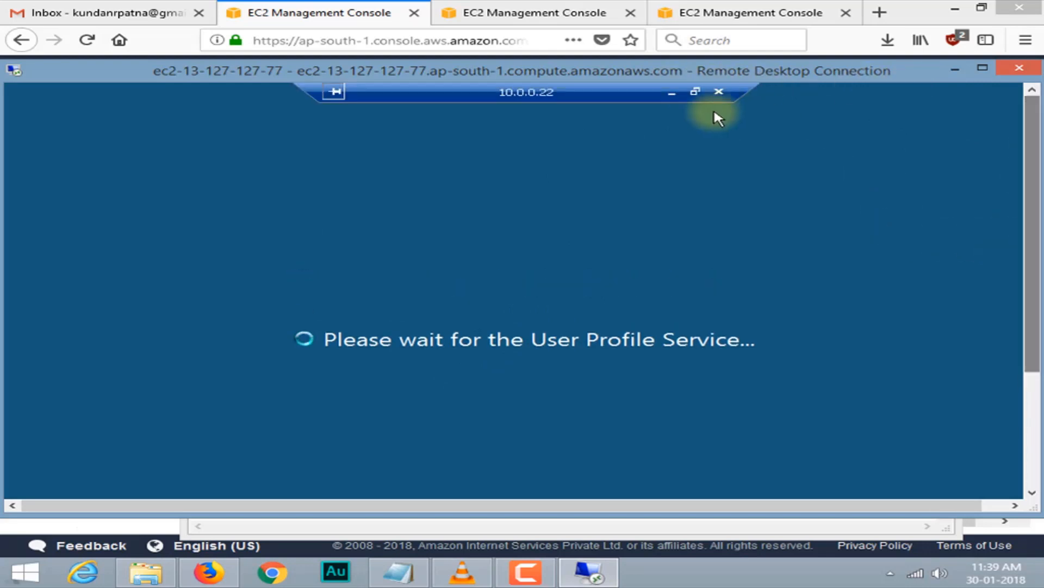
left_click(695, 92)
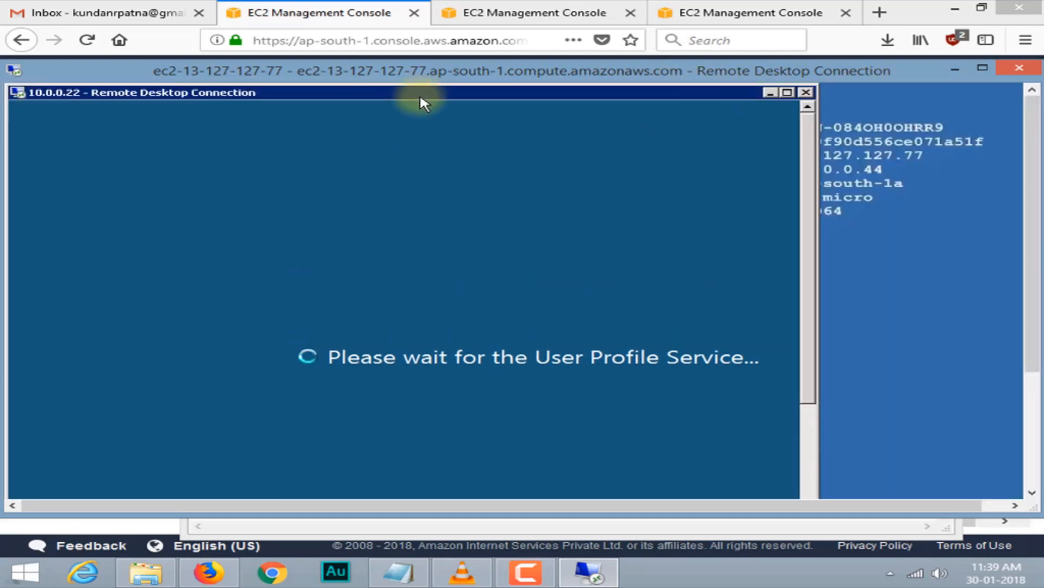
left_click_drag(420, 95, 507, 144)
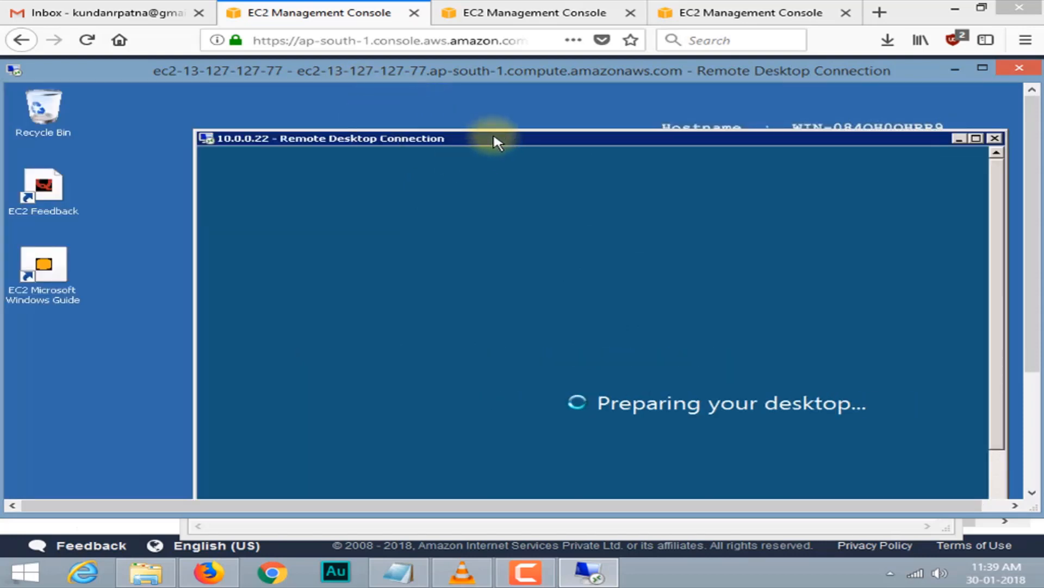
left_click_drag(497, 140, 516, 90)
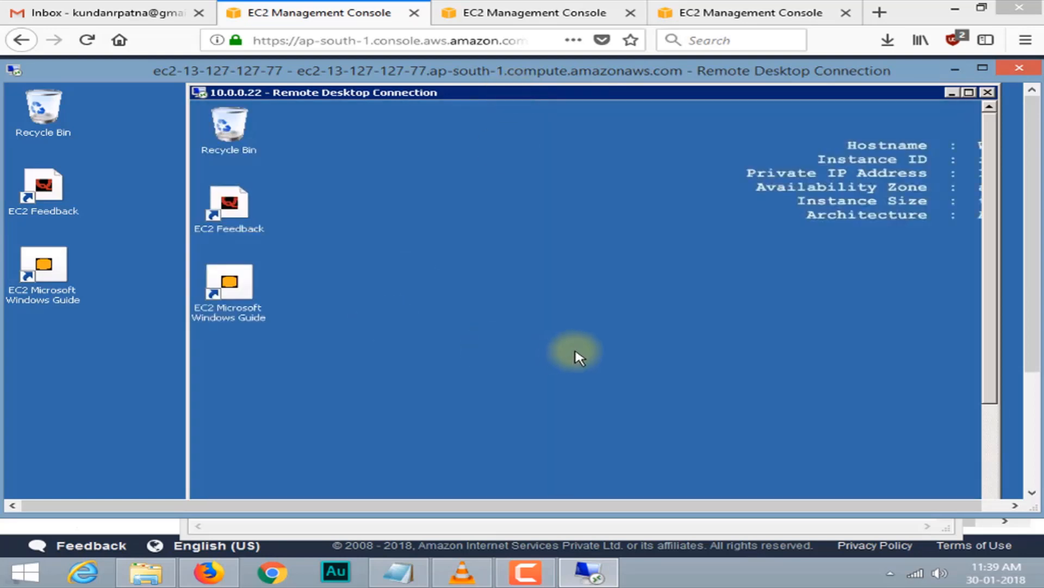
left_click_drag(554, 511, 654, 510)
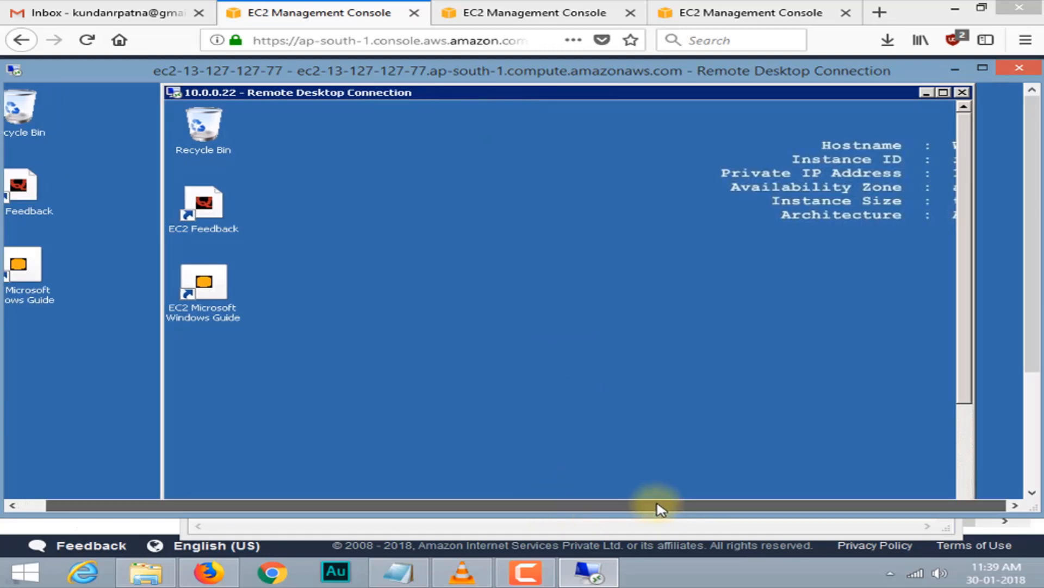
double_click(233, 98)
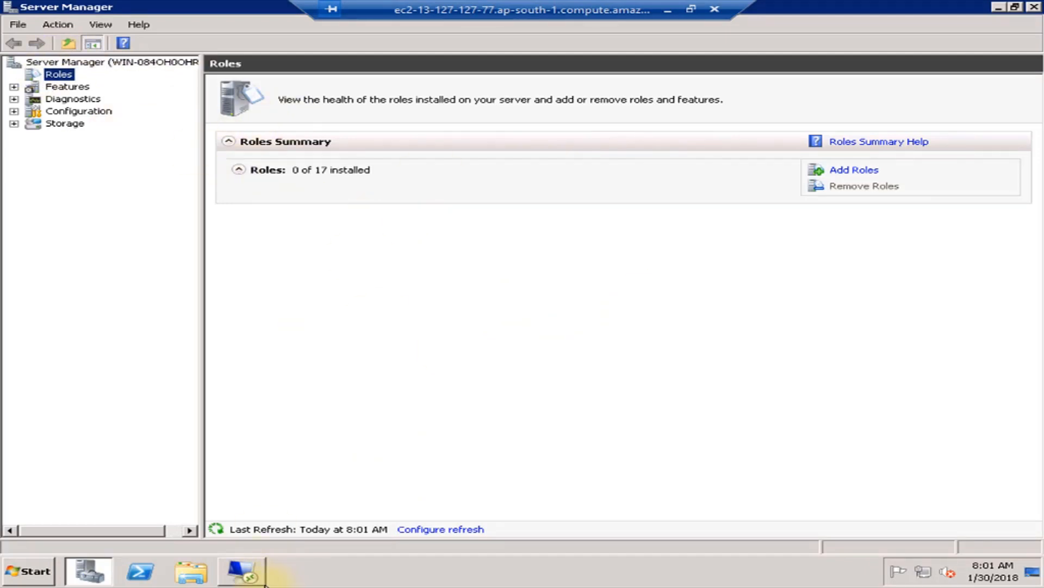
Bring the 10.0.0.22 session forward and start the Add Roles wizard in its Server Manager, continuing to the role selection
left_click(256, 570)
left_click(256, 437)
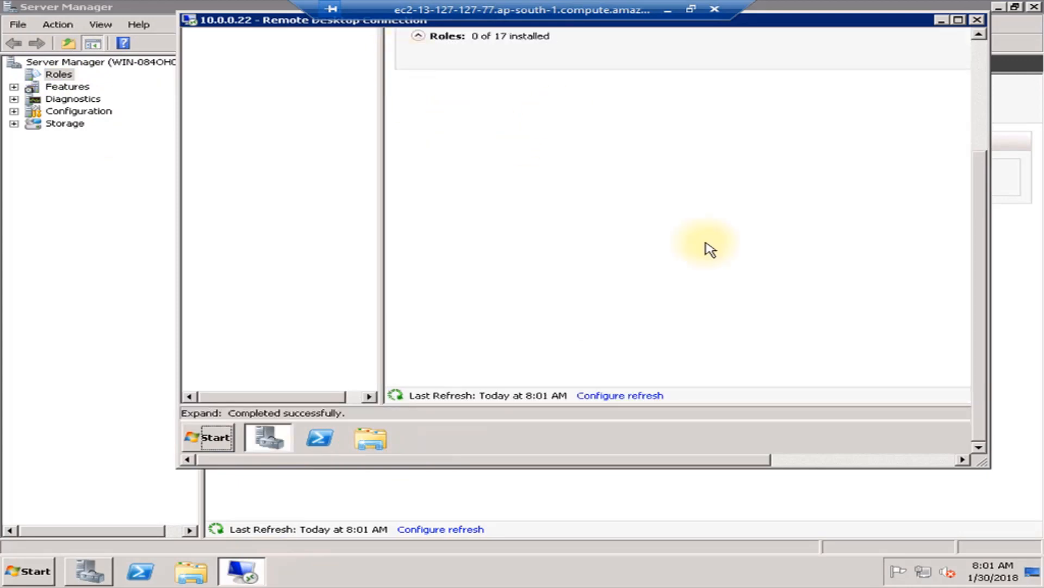
left_click_drag(968, 296, 966, 112)
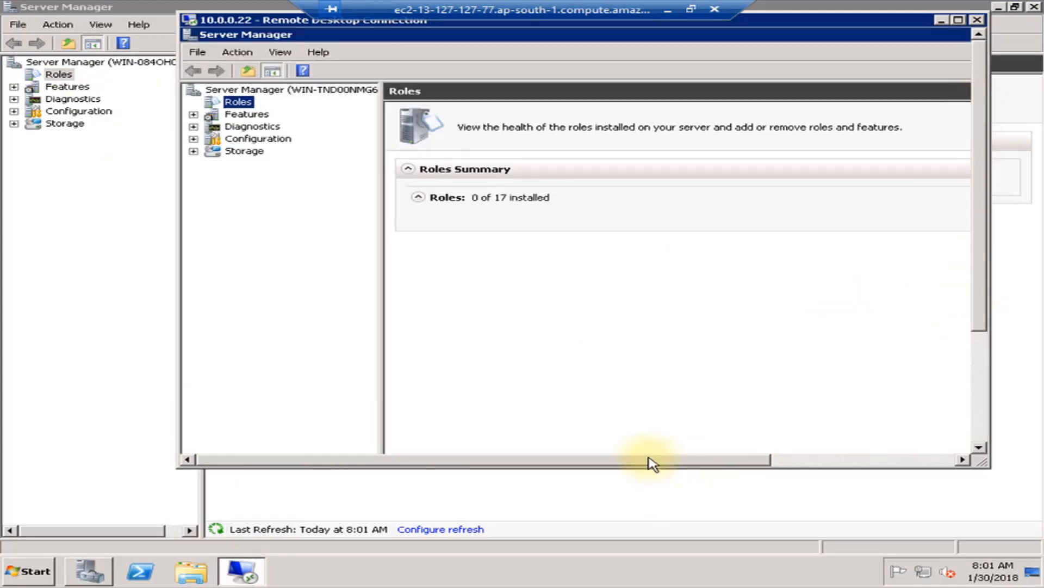
left_click_drag(652, 464, 844, 466)
left_click(780, 198)
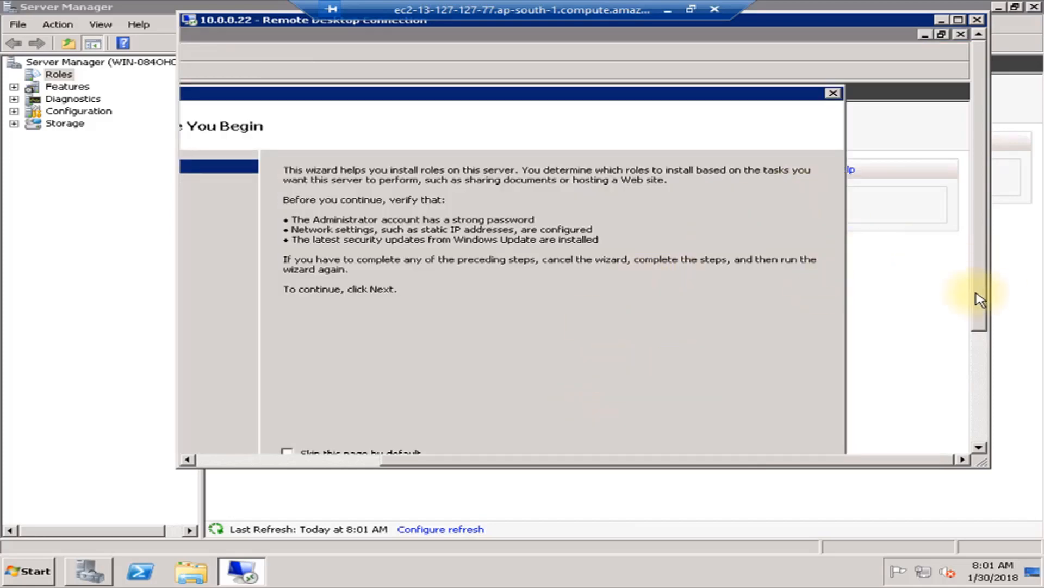
left_click_drag(978, 293, 975, 347)
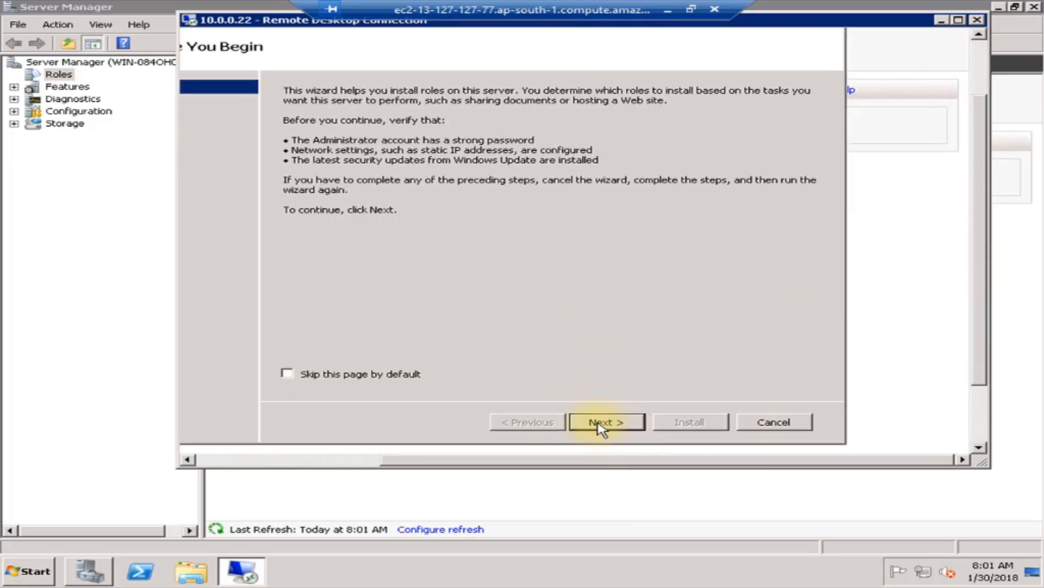
left_click(601, 428)
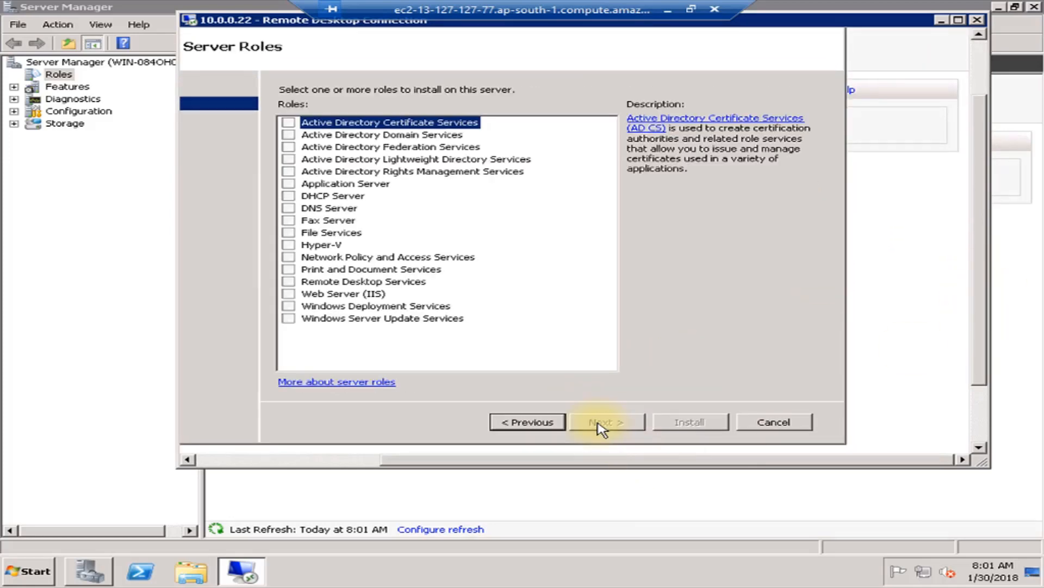
Install the Web Server (IIS) role with its default role services on 10.0.0.22, and switch back to public-EC2's Server Manager
left_click(289, 293)
left_click(598, 424)
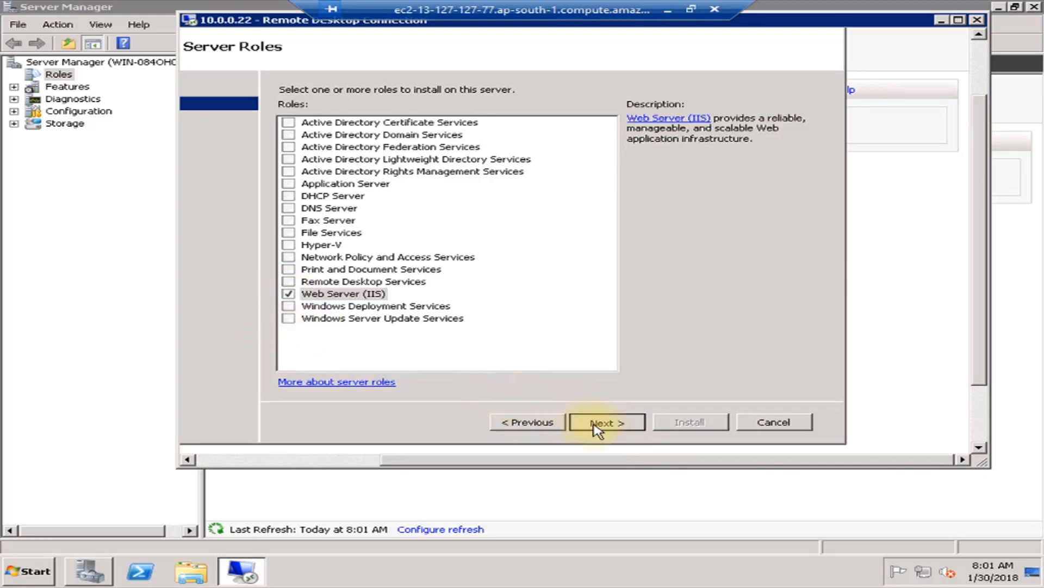
left_click(598, 430)
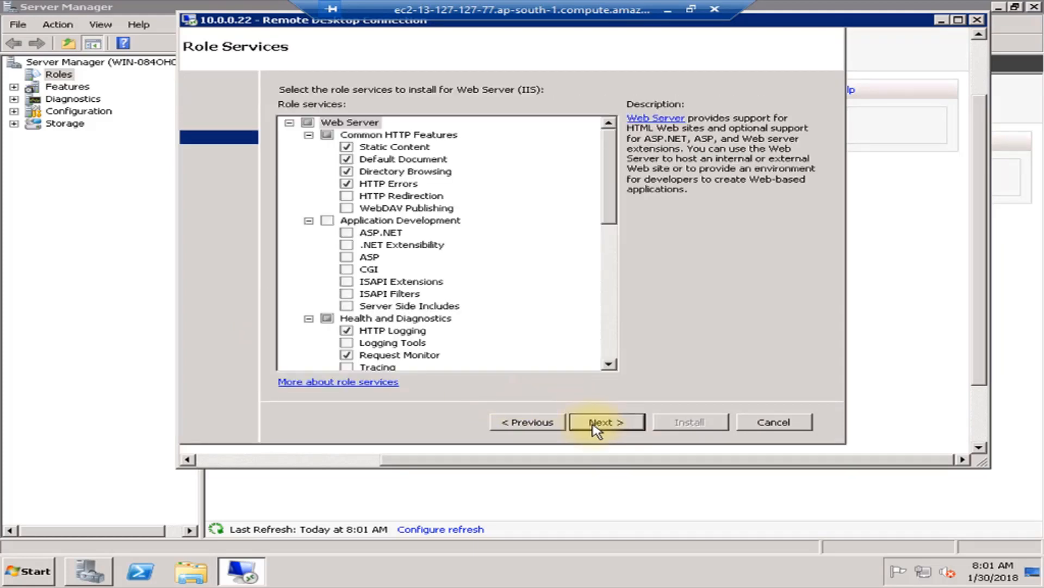
left_click(599, 423)
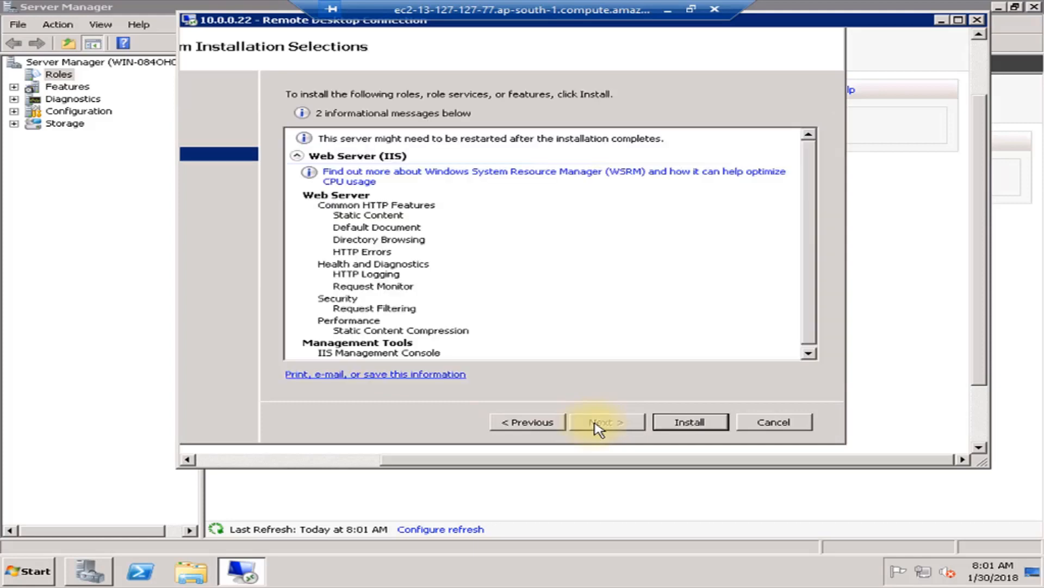
left_click(690, 422)
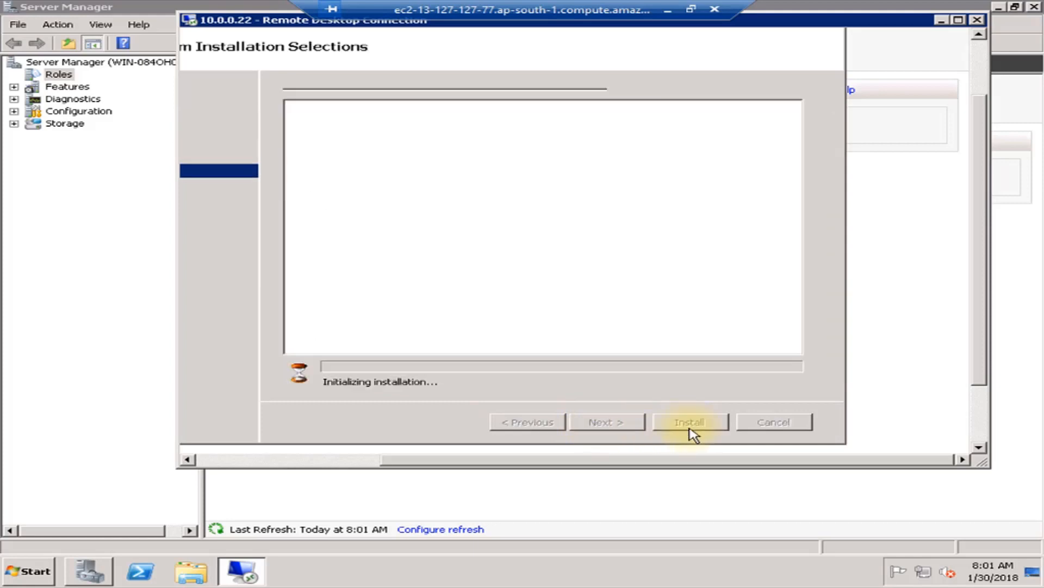
left_click(128, 411)
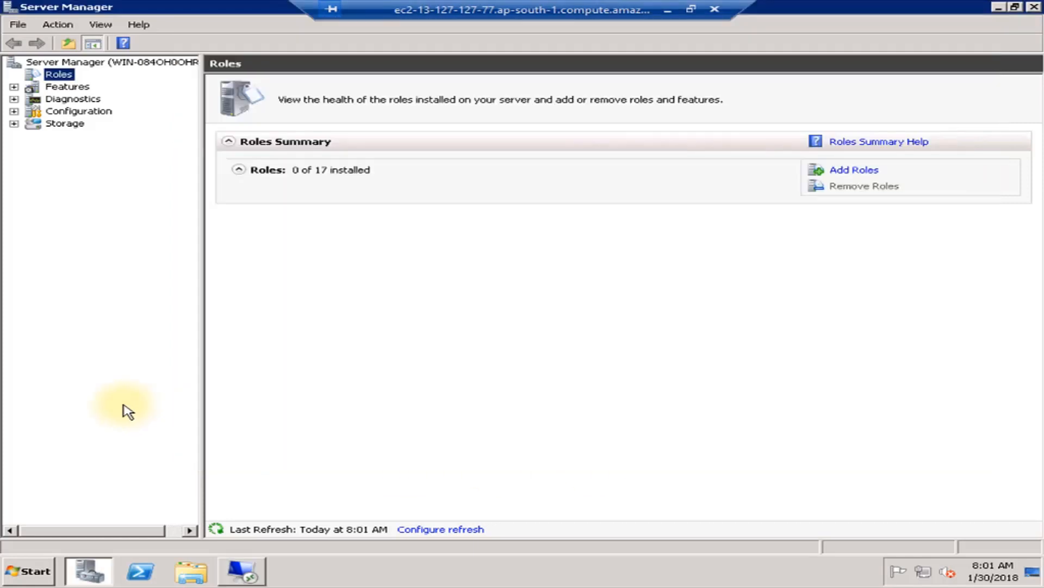
Install the Web Server (IIS) role with its default role services on public-EC2 and close the wizard when it finishes
left_click(854, 170)
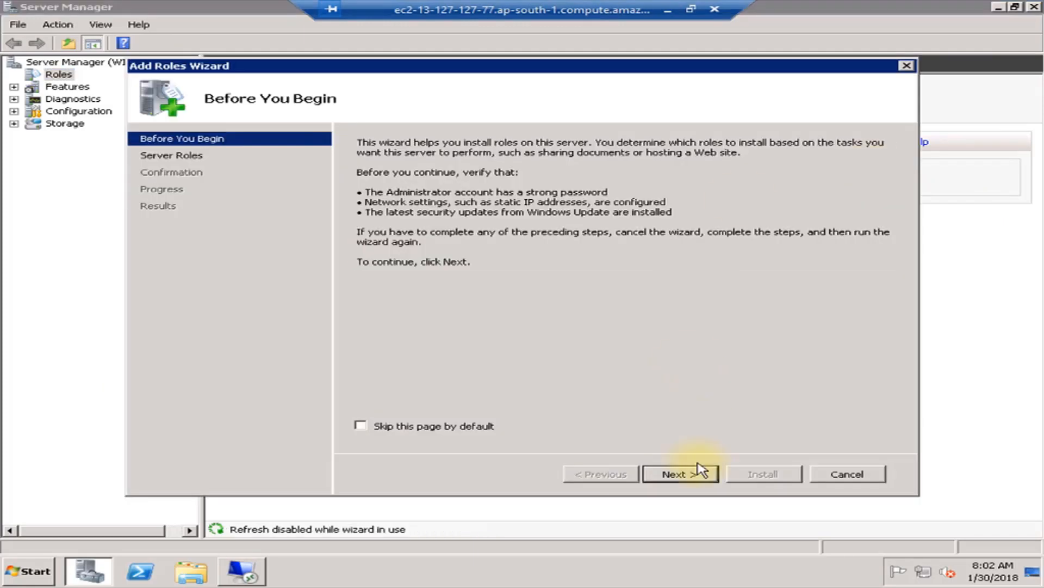
left_click(691, 478)
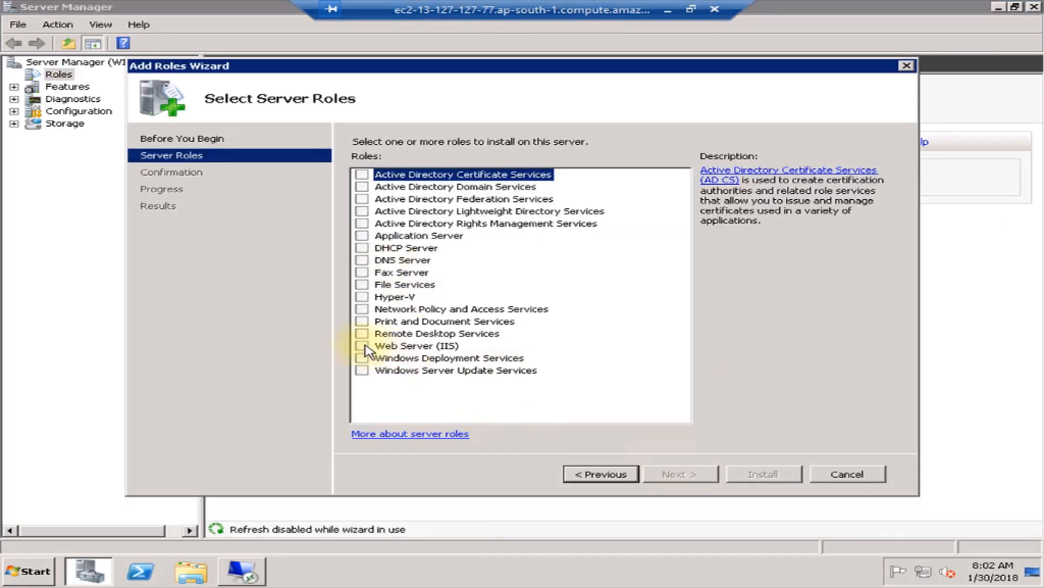
left_click(363, 347)
left_click(700, 475)
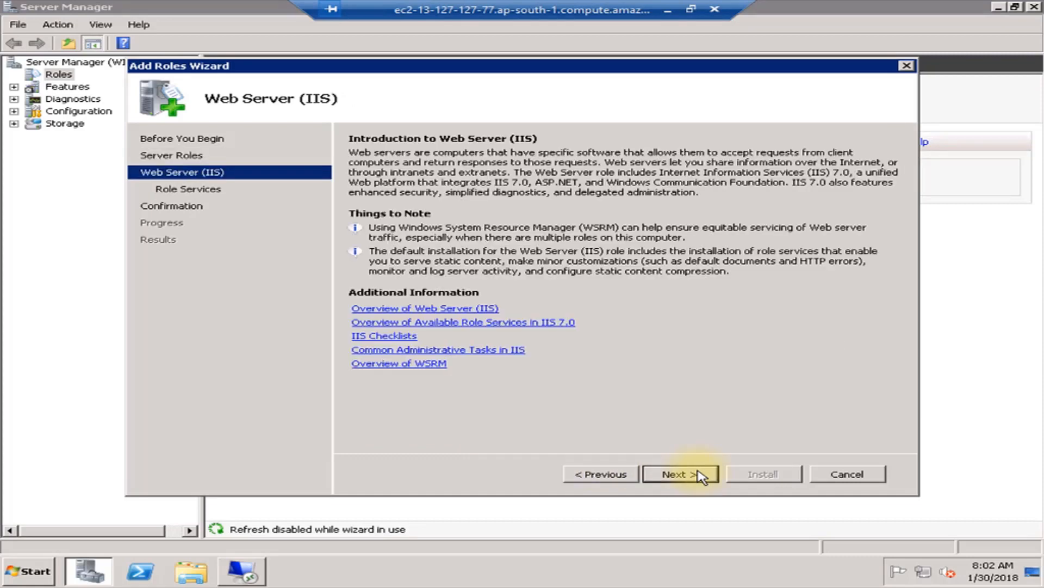
left_click(700, 477)
left_click(701, 475)
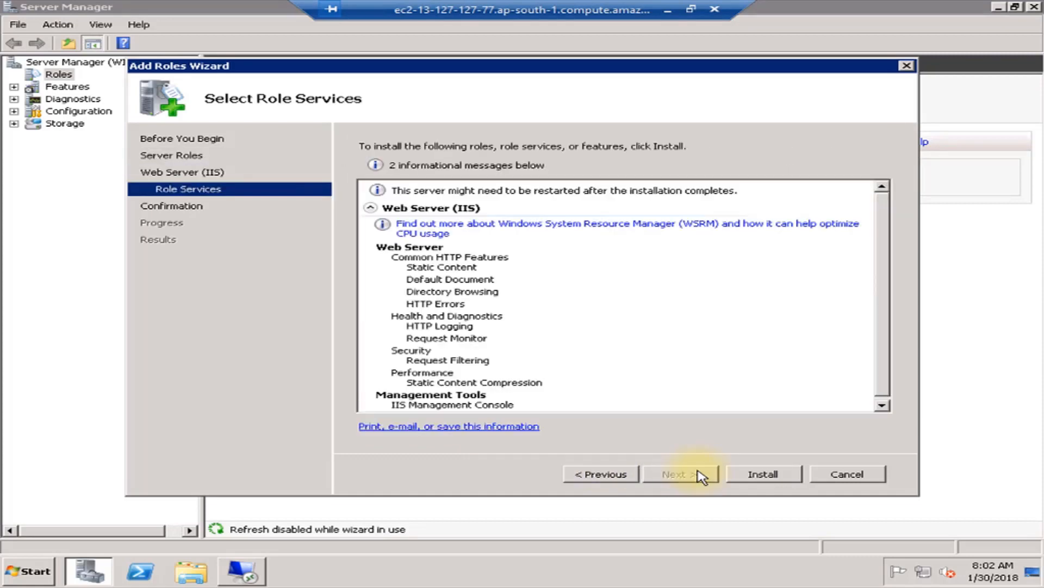
left_click(757, 478)
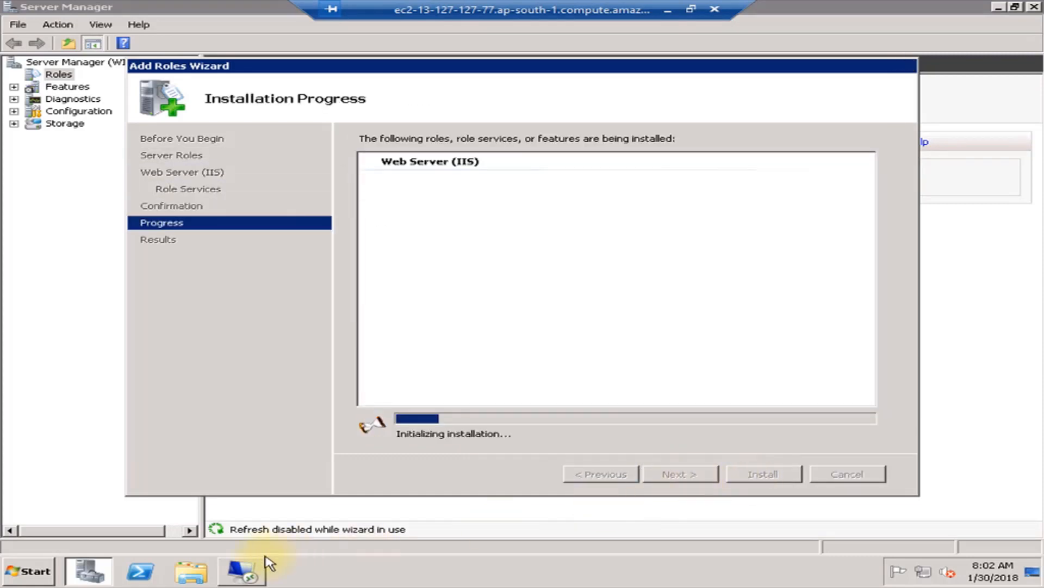
left_click(244, 580)
left_click(244, 580)
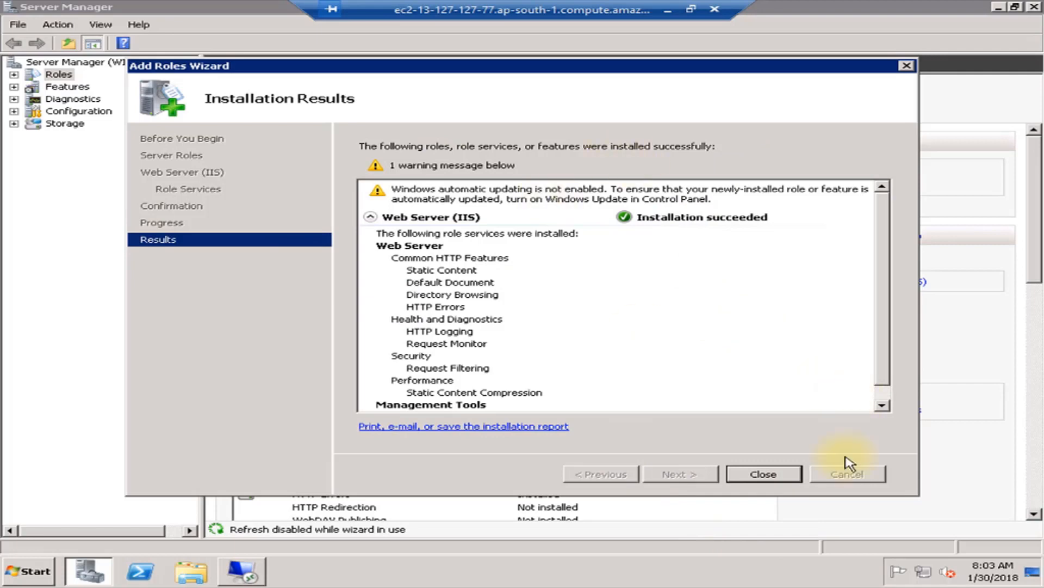
left_click(764, 473)
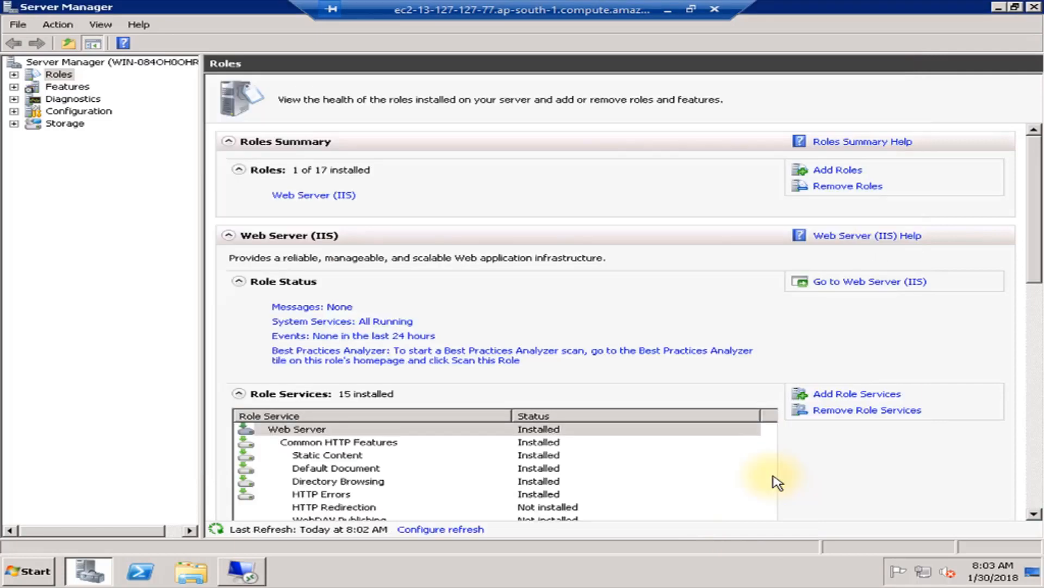
Bring the 10.0.0.22 session forward, close its finished Add Roles wizard and review the Web Server role services in its Server Manager
left_click(241, 576)
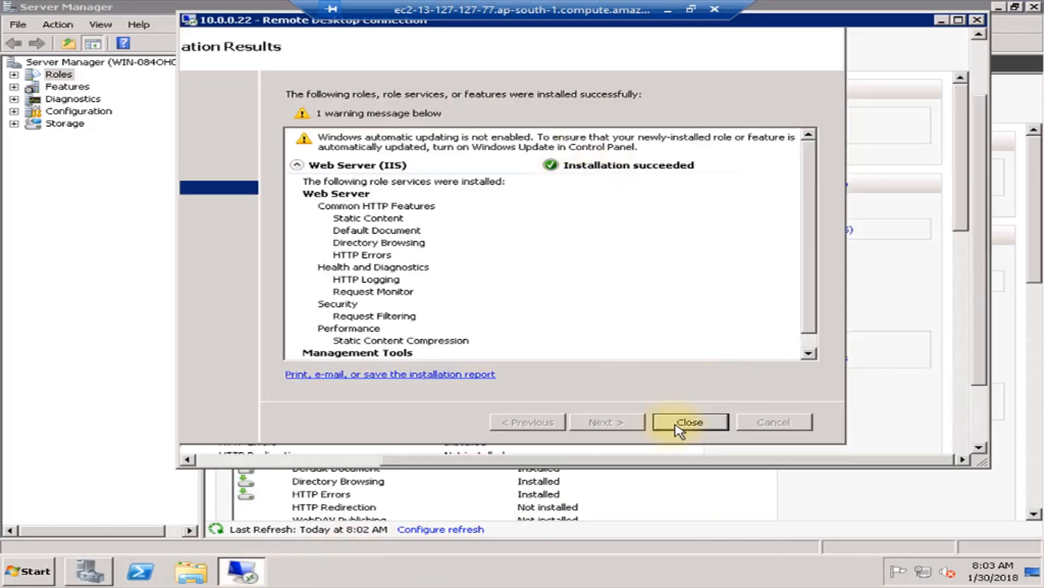
left_click(686, 422)
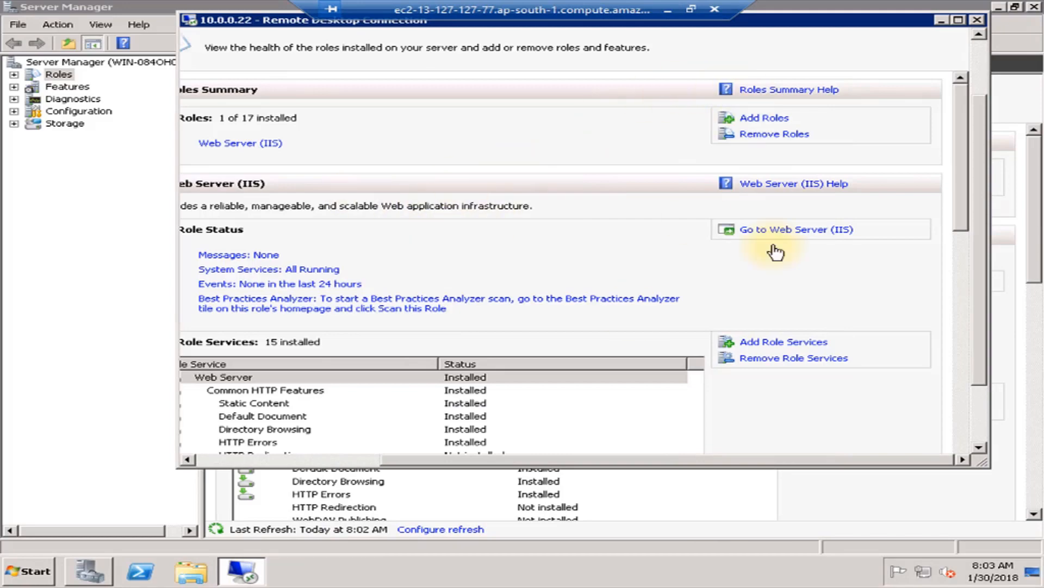
scroll(960, 269, "down", 10)
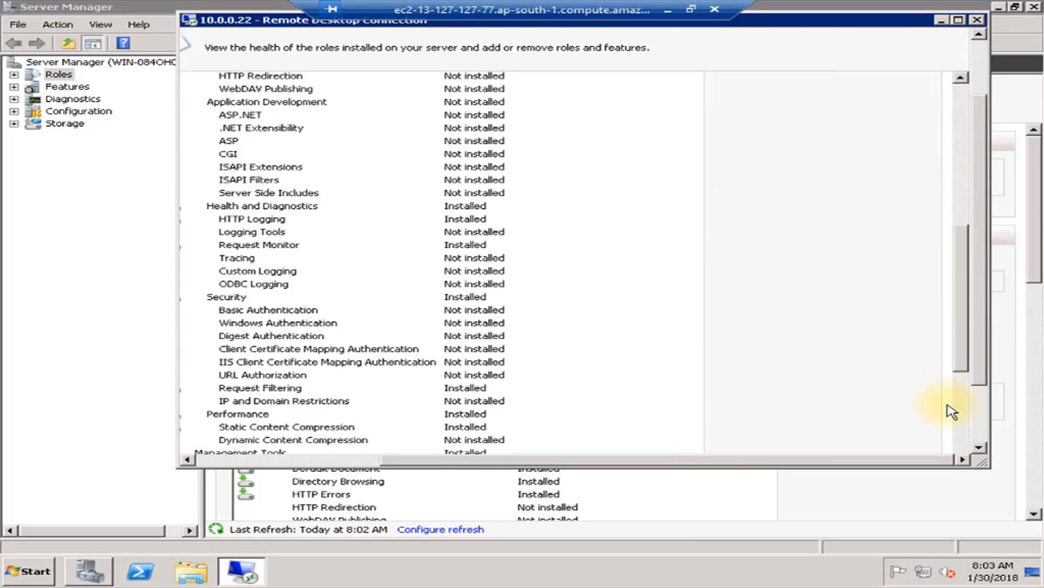
left_click_drag(844, 461, 495, 459)
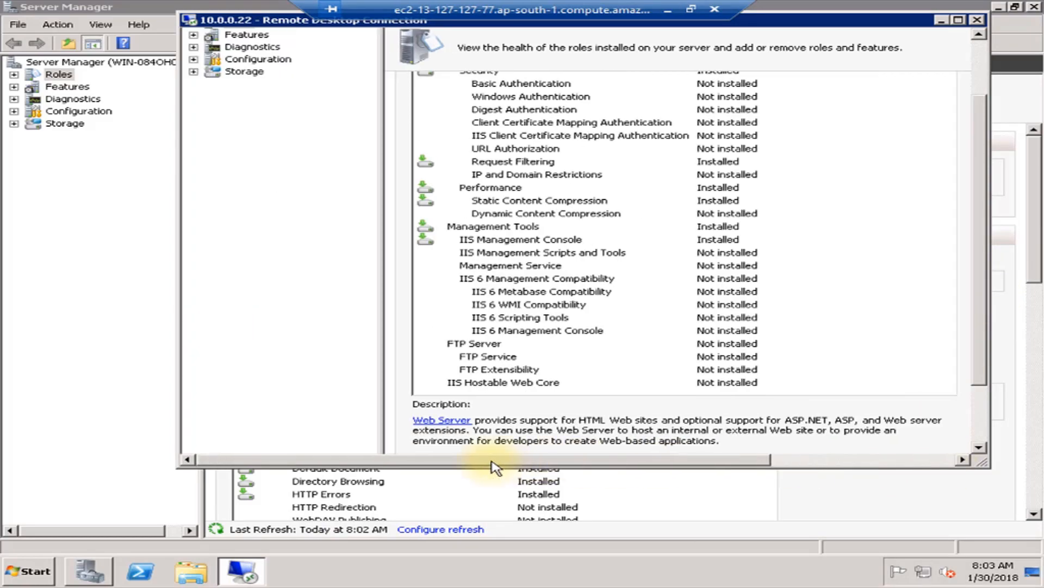
left_click_drag(981, 342, 995, 139)
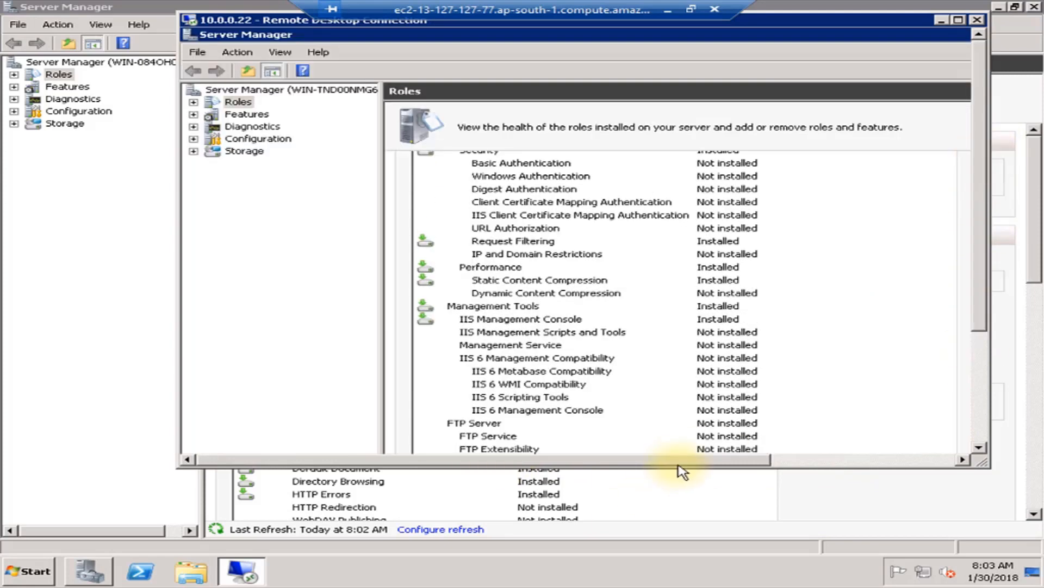
left_click_drag(717, 461, 938, 461)
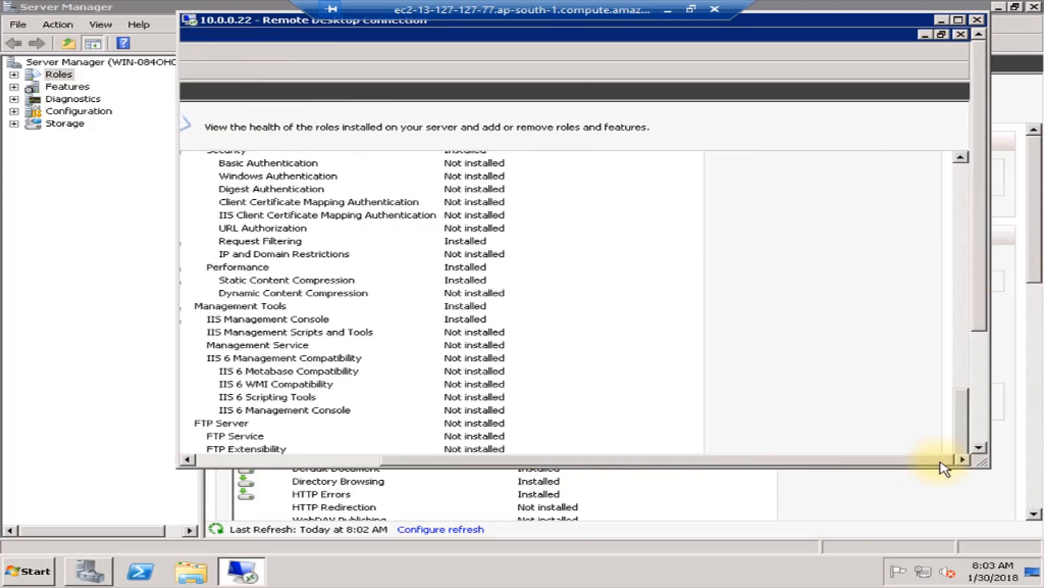
Widen the 10.0.0.22 session window, close Server Manager on both servers and minimize the 10.0.0.22 session
left_click(140, 233)
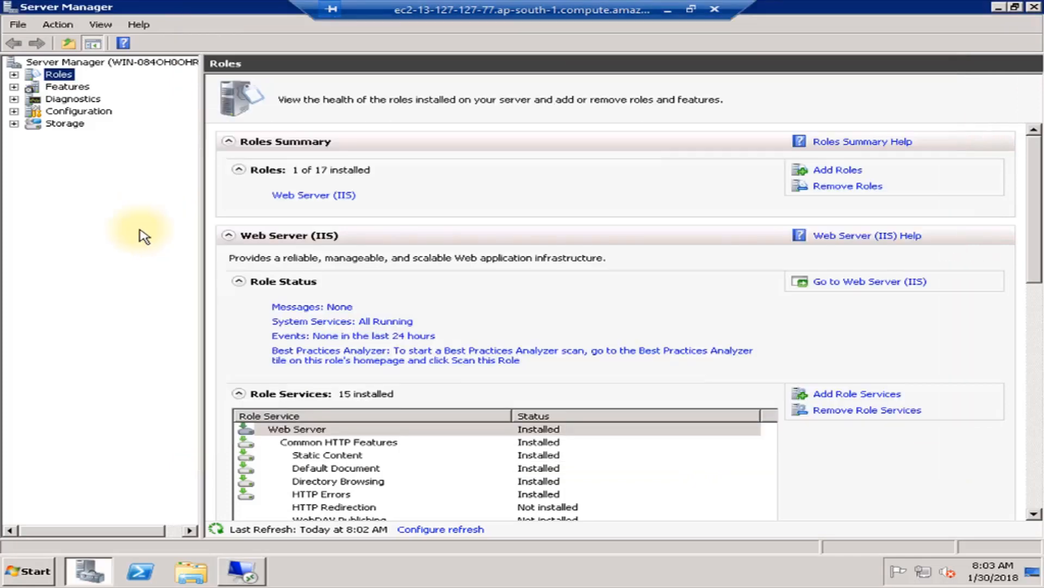
left_click(251, 576)
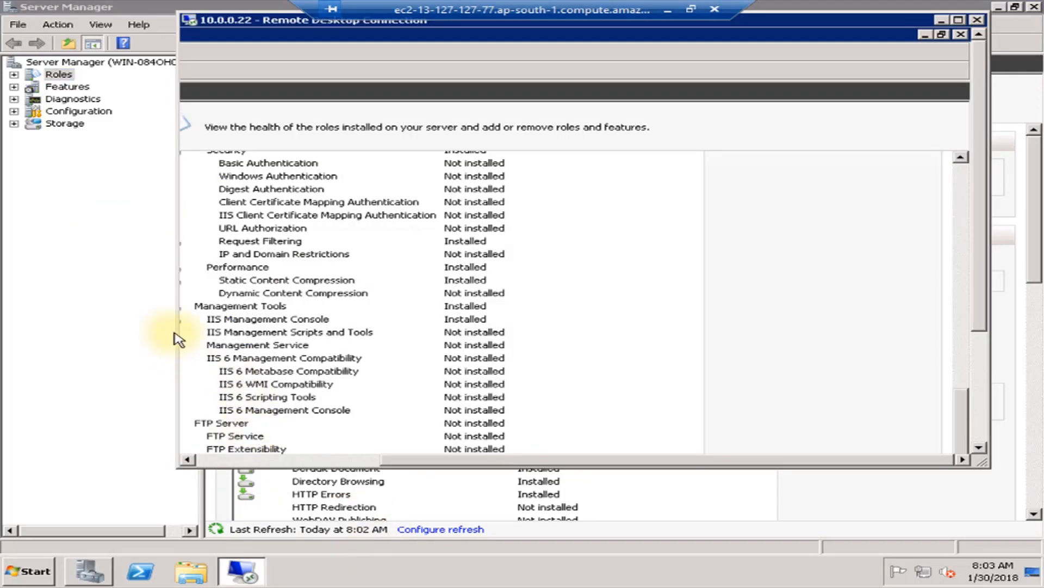
left_click_drag(177, 331, 70, 327)
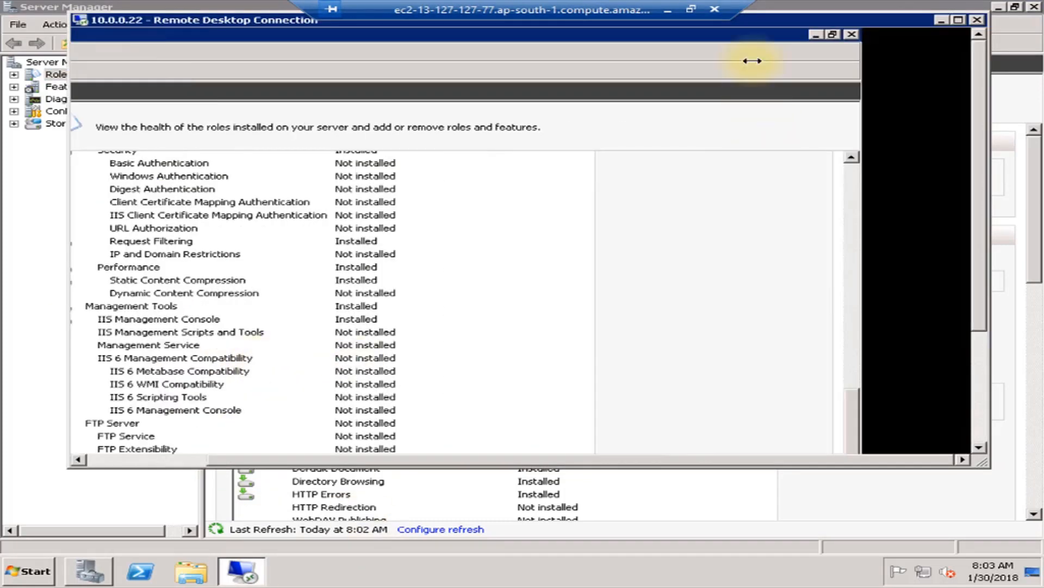
left_click(961, 35)
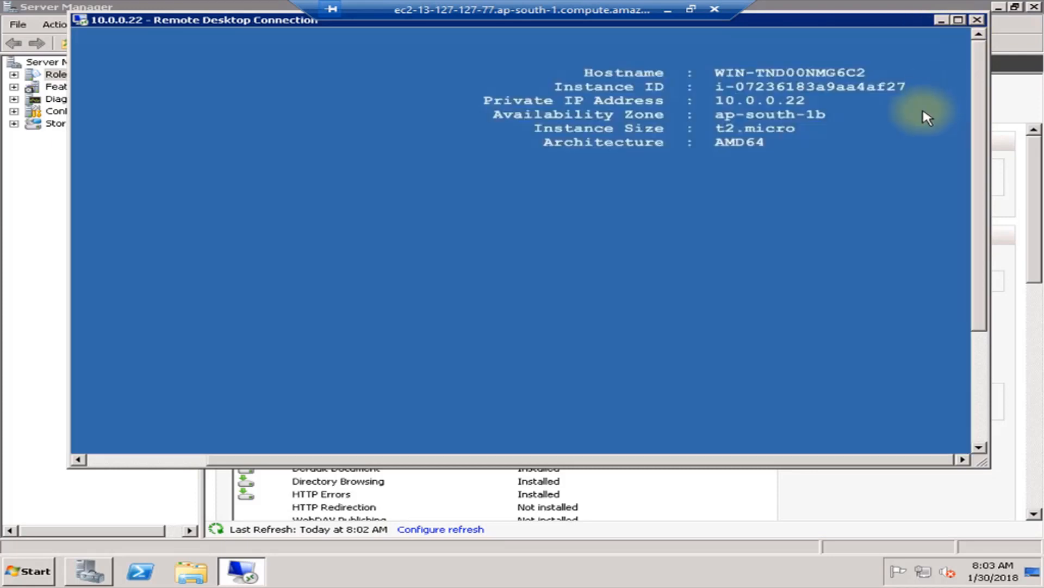
left_click(941, 21)
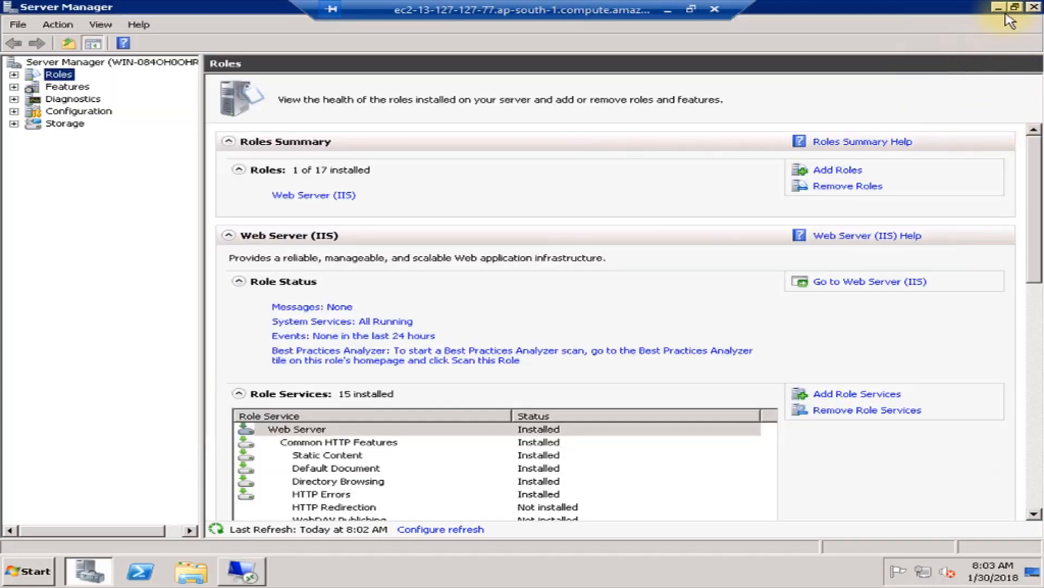
left_click(1035, 8)
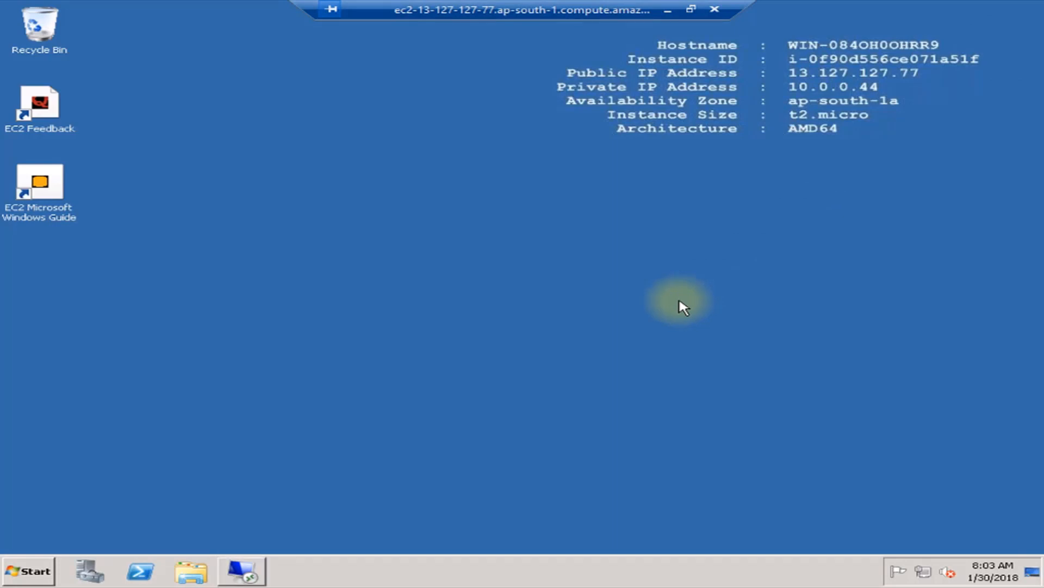
Switch to the EC2 console in Firefox, copy public-EC2's IPv4 public IP 13.127.127.77 and open that address in a new browser tab
left_click(692, 11)
key("alt+Tab")
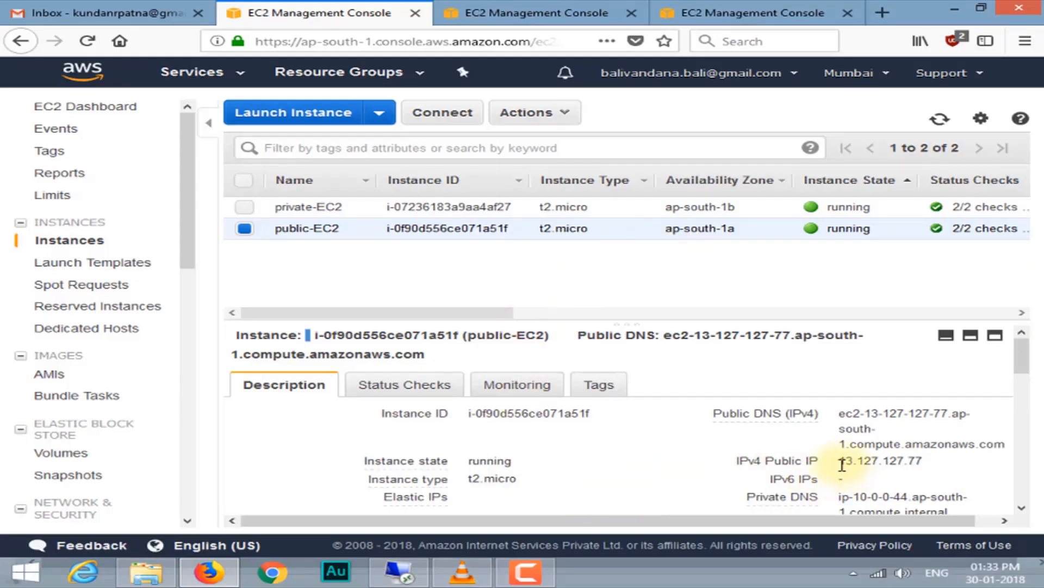
left_click_drag(842, 464, 922, 464)
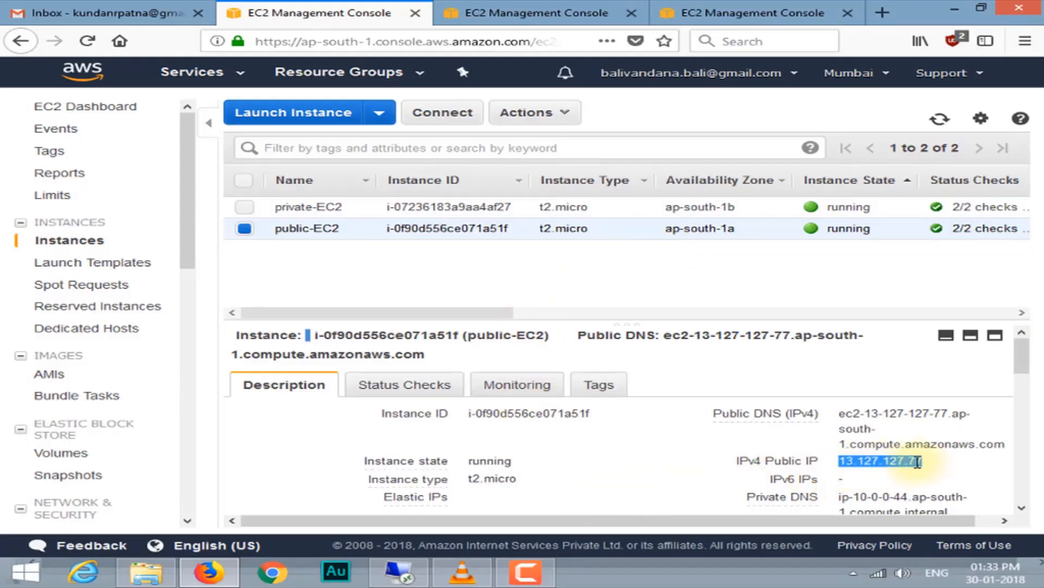
right_click(918, 462)
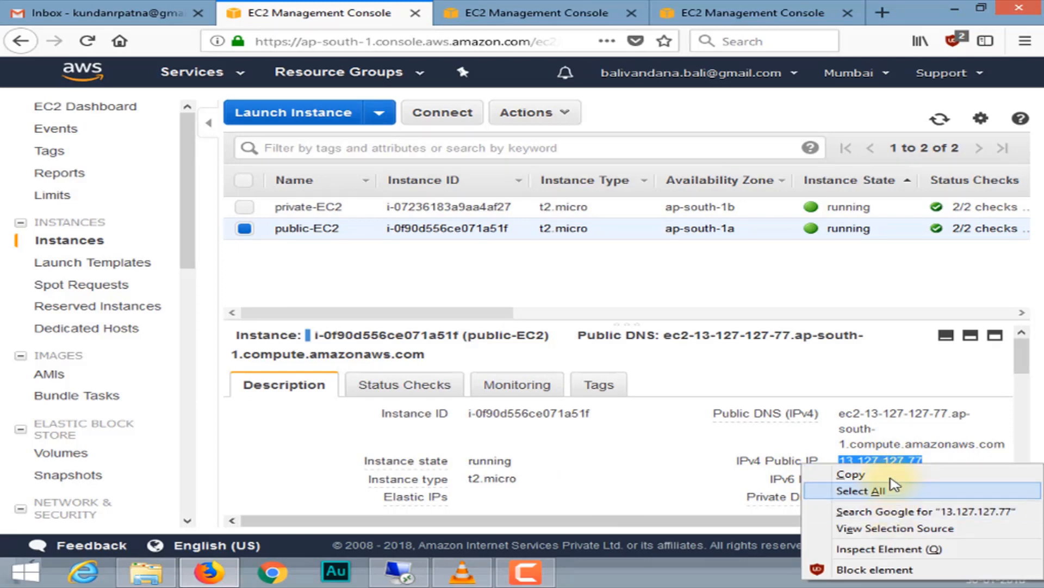
left_click(876, 475)
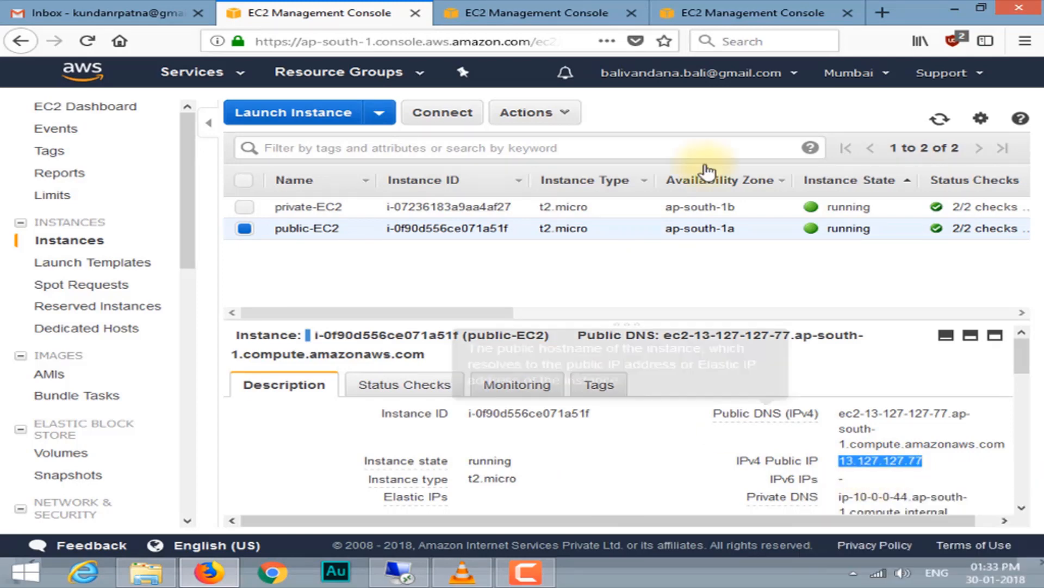
left_click(879, 14)
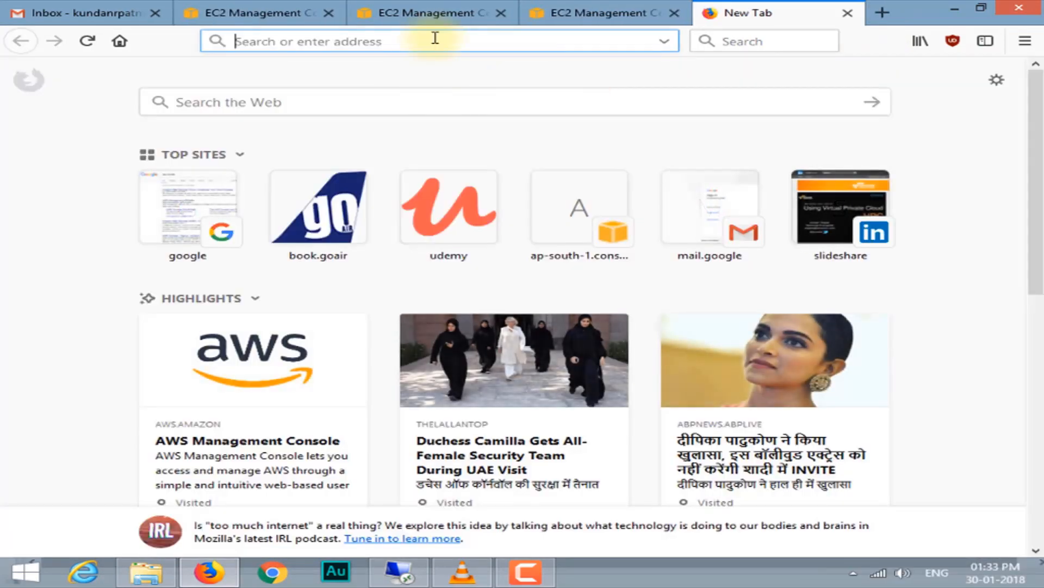
key("ctrl+v")
key("Return")
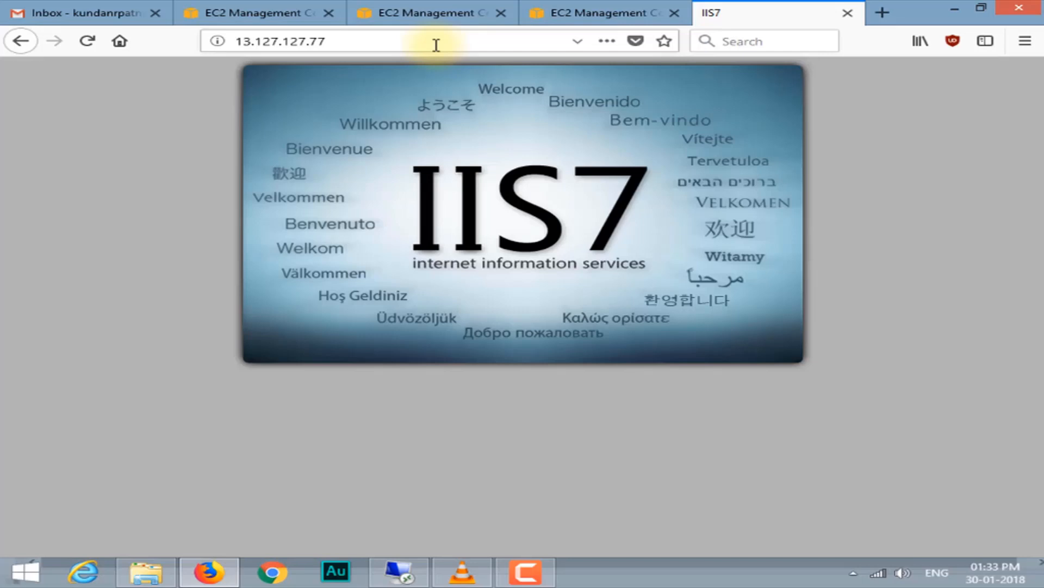
Return to public-EC2's remote desktop, browse to 10.0.0.44 in Internet Explorer and move the browser window up to show the page
left_click(392, 569)
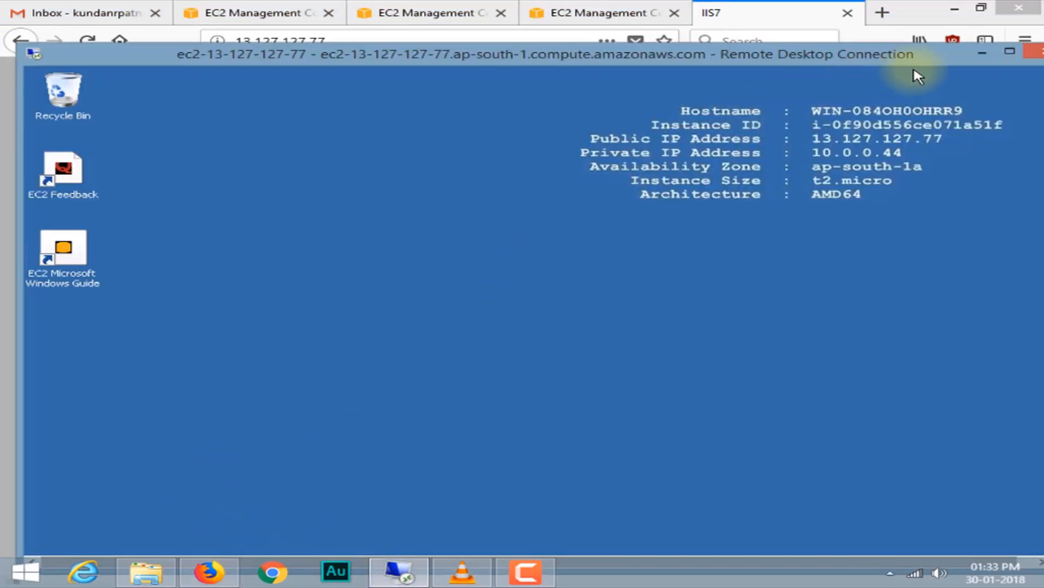
left_click(1009, 52)
left_click(53, 580)
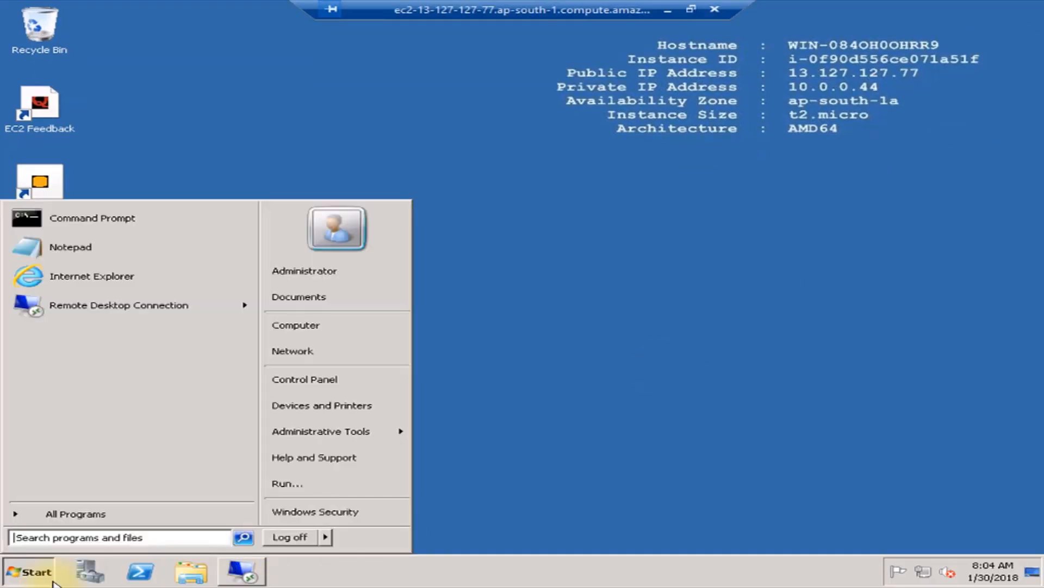
left_click(80, 278)
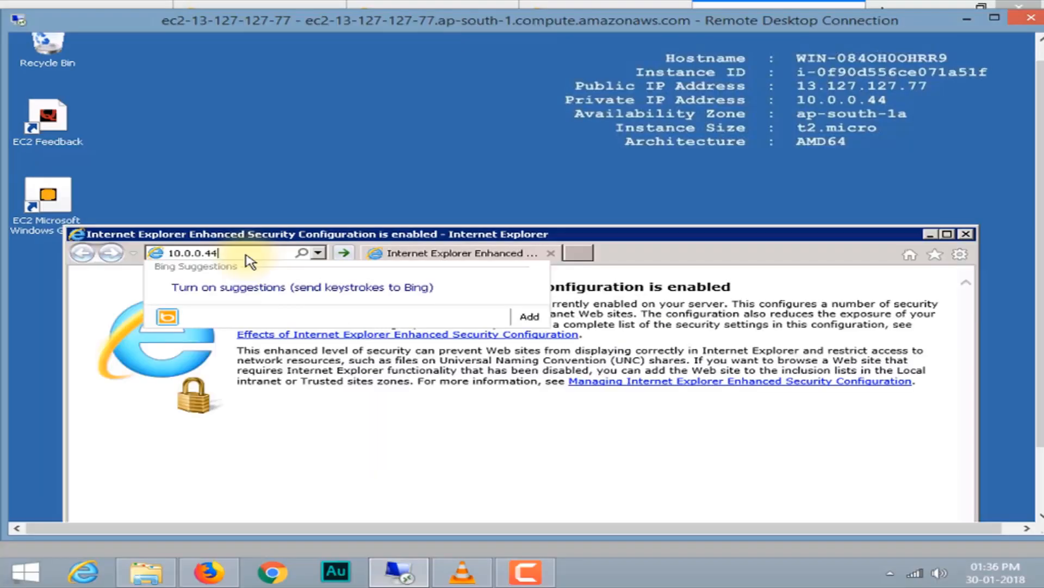
key("Return")
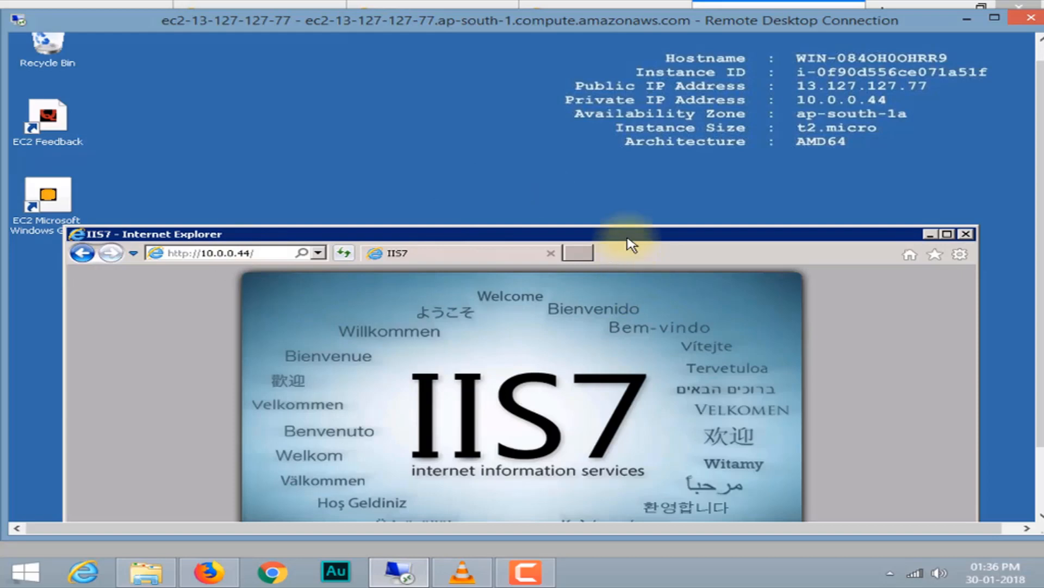
left_click_drag(627, 238, 638, 137)
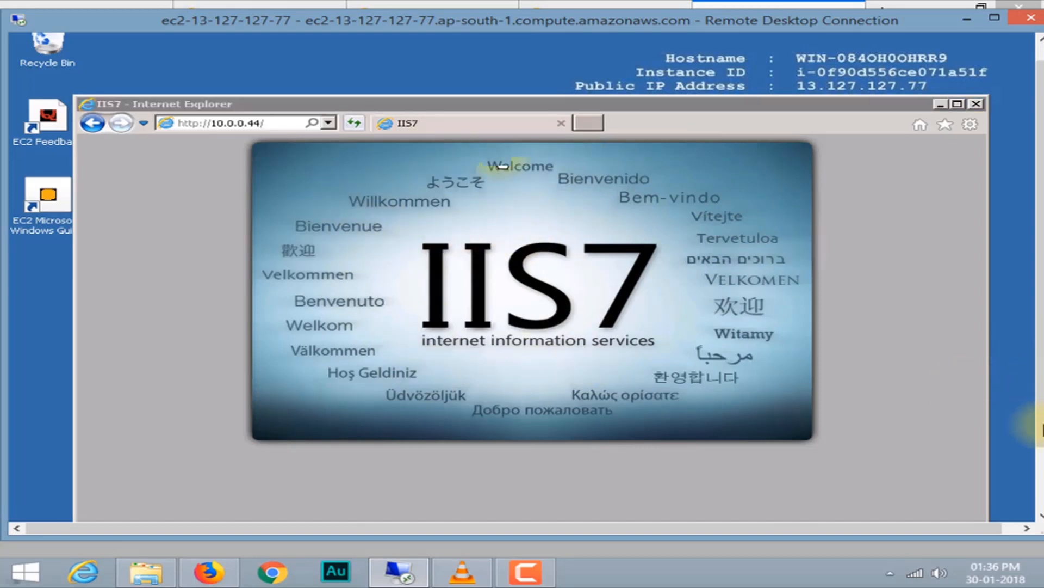
Bring the 10.0.0.22 session forward within public-EC2's desktop and open Internet Explorer in it
left_click_drag(1039, 427, 1041, 490)
left_click(250, 505)
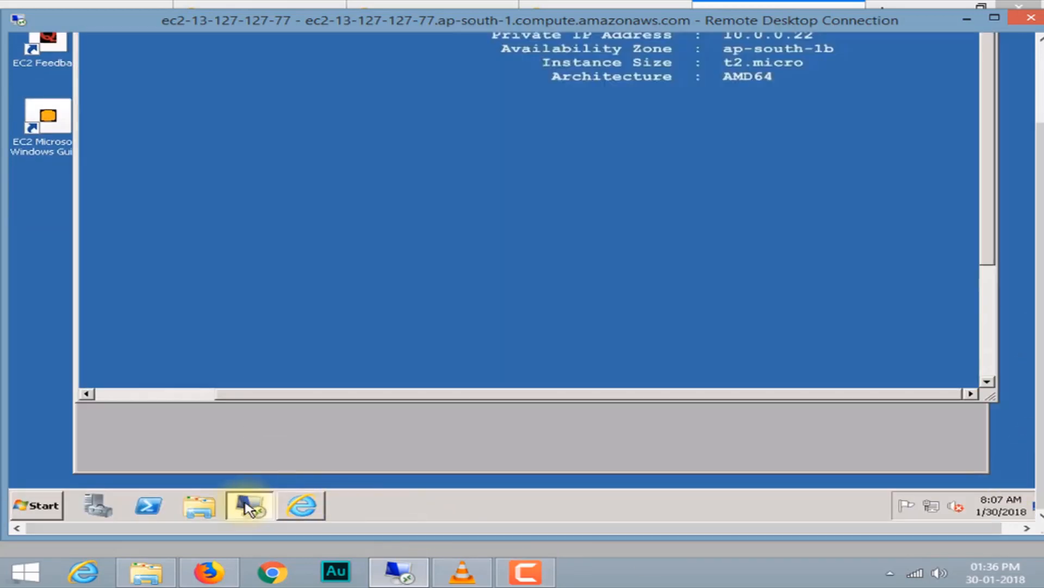
left_click_drag(478, 23, 494, 64)
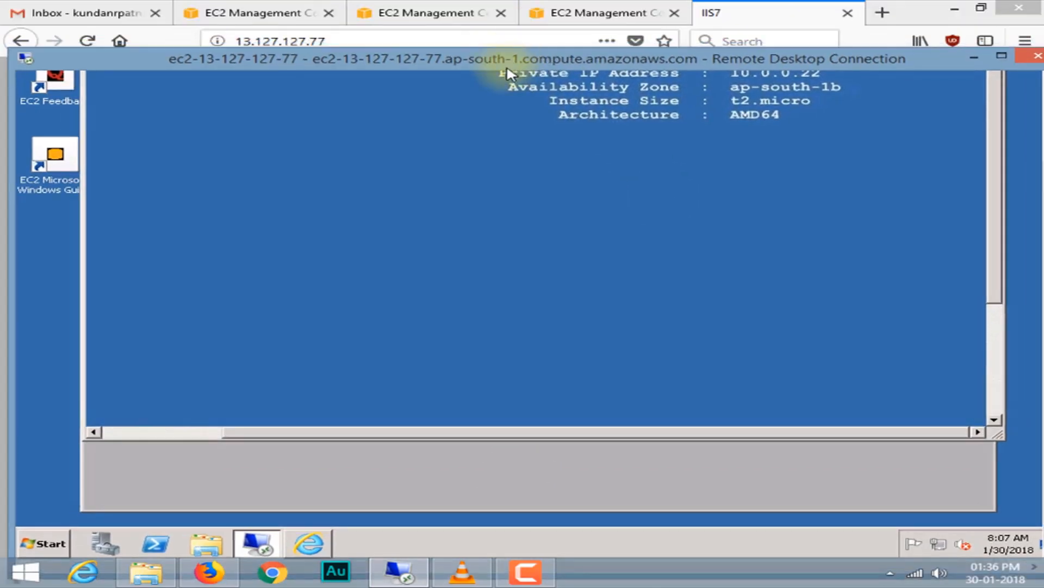
left_click_drag(608, 433, 303, 436)
left_click_drag(1001, 282, 984, 415)
left_click(114, 412)
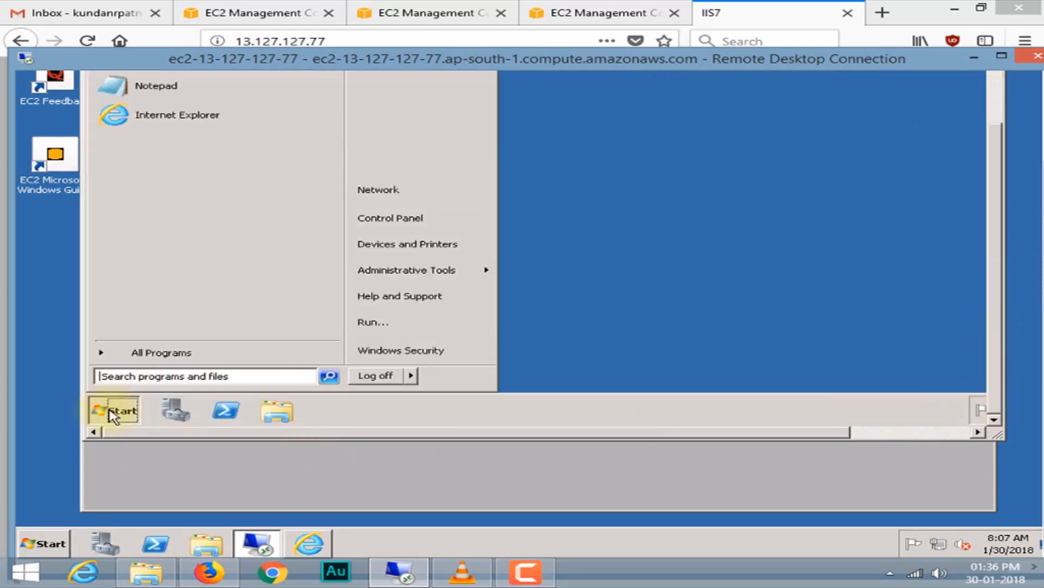
left_click(152, 121)
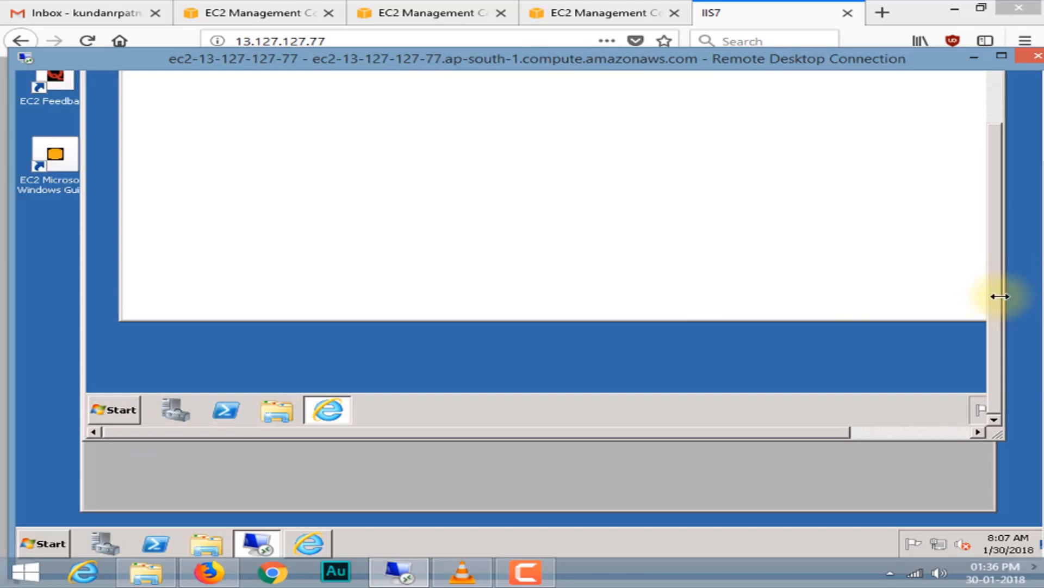
left_click_drag(998, 295, 1019, 115)
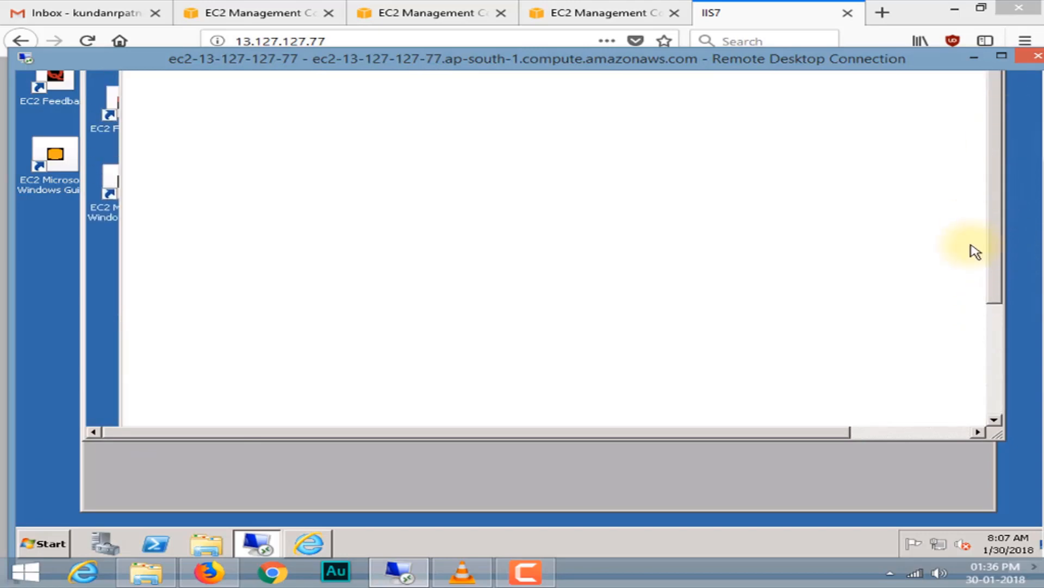
Maximize the 10.0.0.22 session, move public-EC2's desktop window up, and accept Internet Explorer 11's recommended security, privacy and compatibility settings
mouse_move(799, 432)
left_mouse_down()
mouse_move(936, 432)
mouse_move(800, 435)
left_mouse_up()
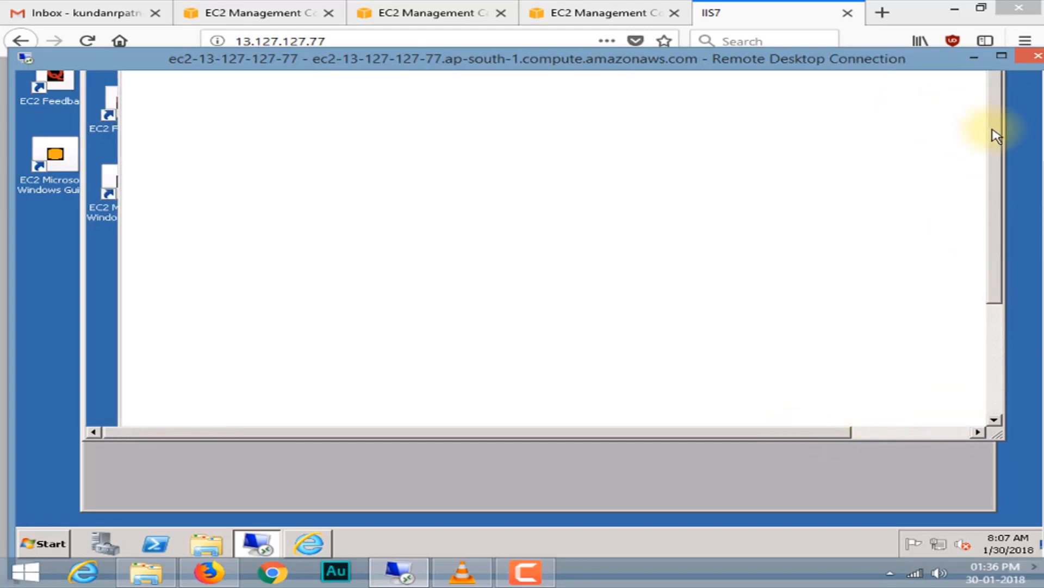
left_click_drag(847, 63, 795, 145)
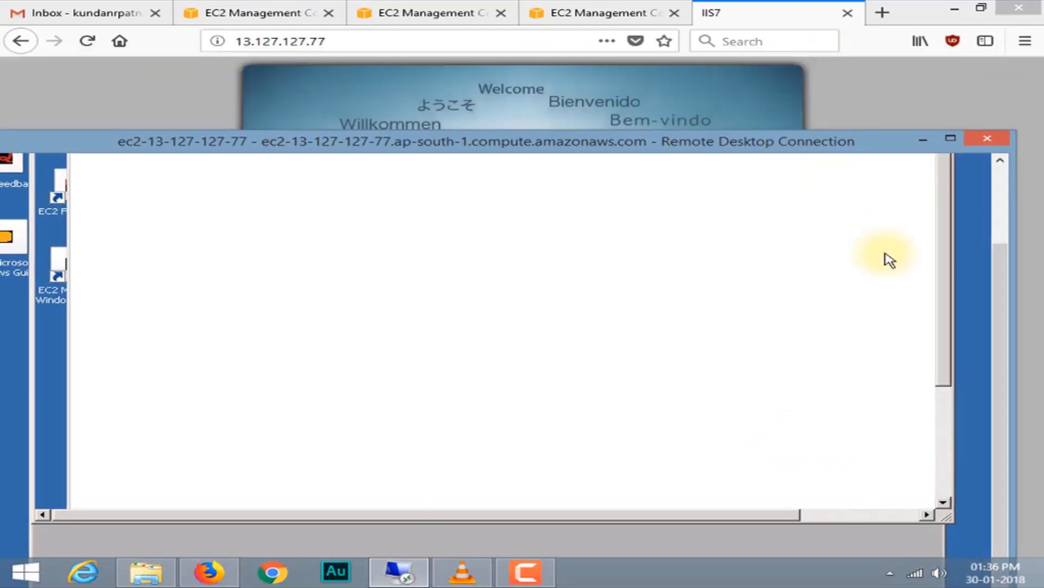
left_click_drag(999, 294, 1005, 214)
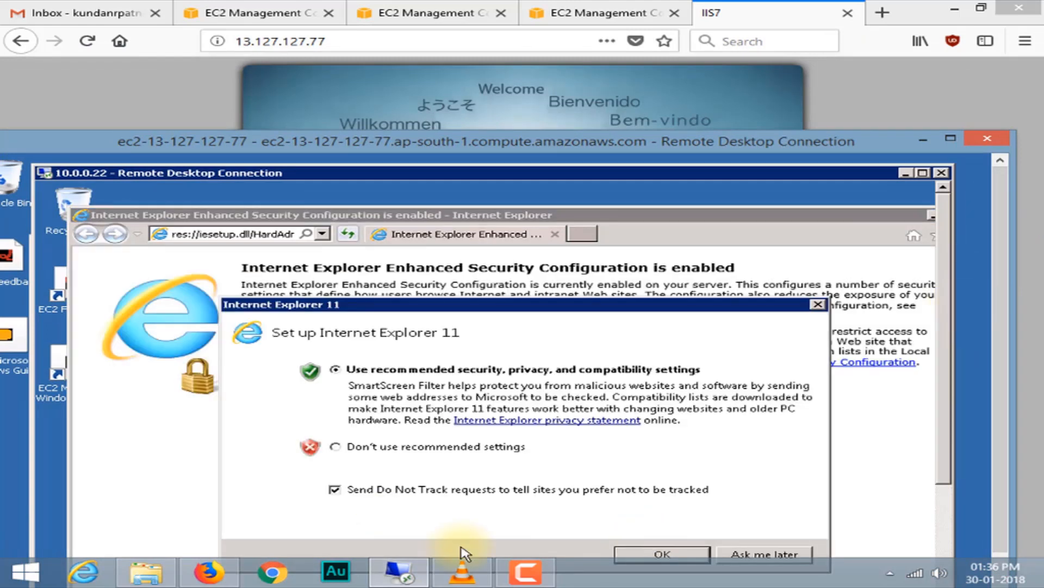
double_click(601, 173)
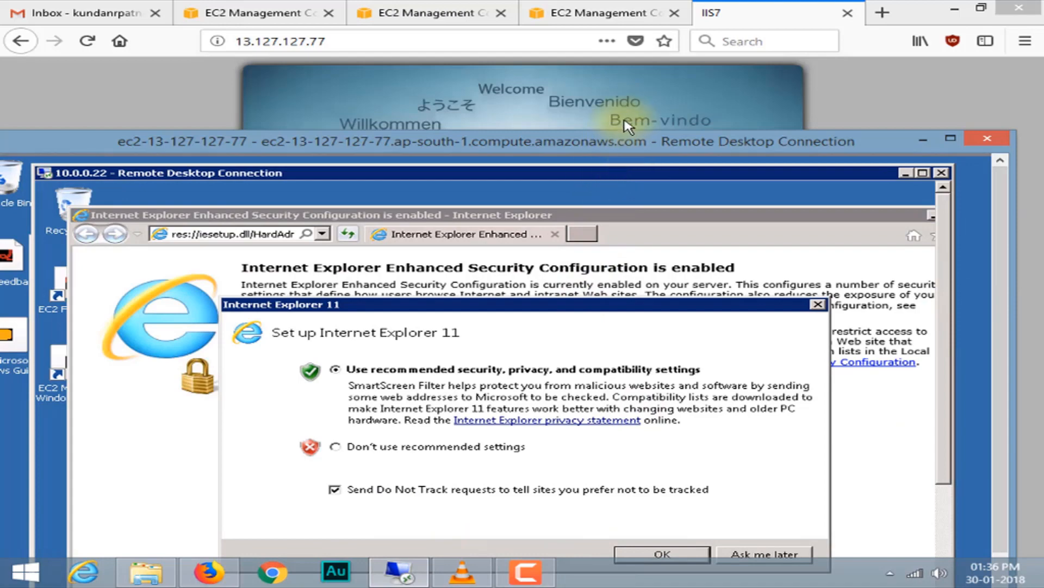
left_click_drag(581, 141, 628, 68)
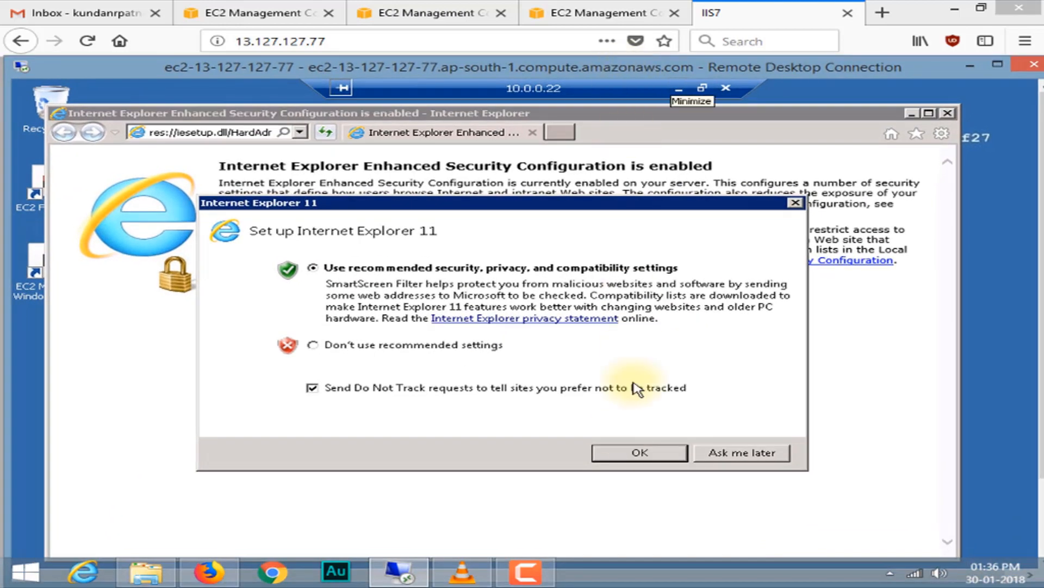
left_click(632, 452)
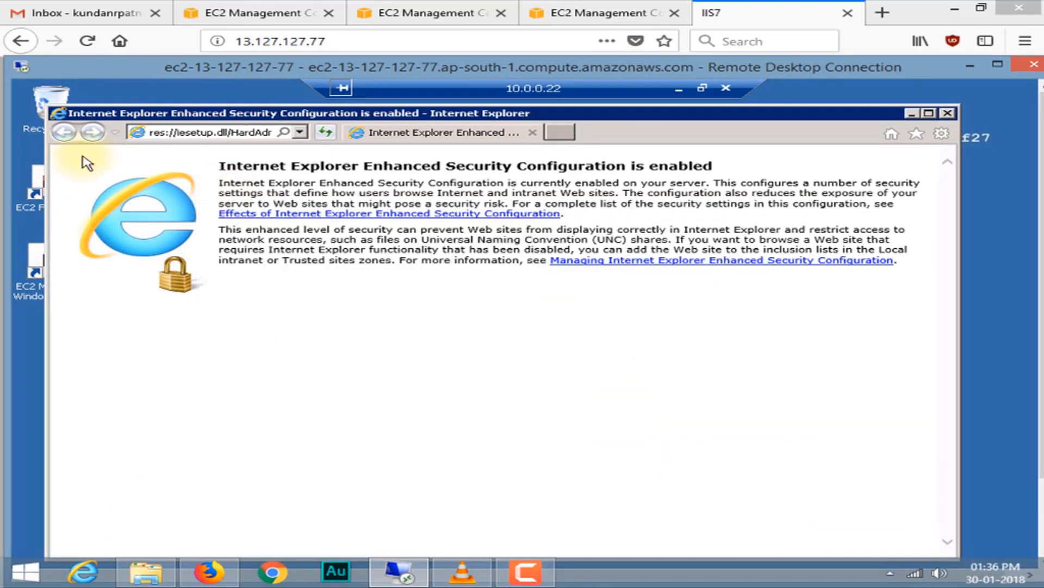
Browse to google.com in the 10.0.0.22 session's Internet Explorer and accept the secure connection alert
left_click(179, 134)
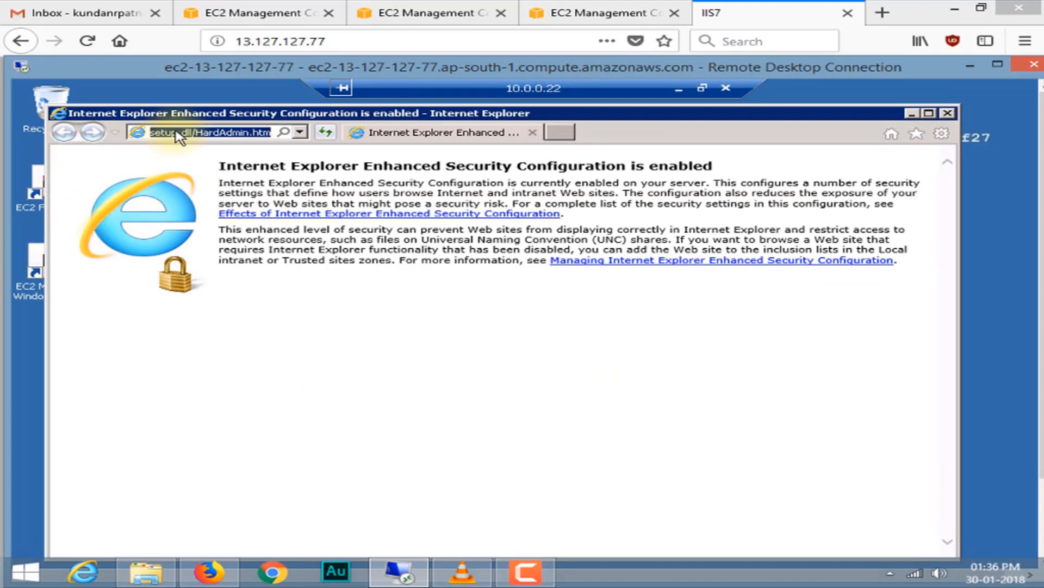
type("google.com")
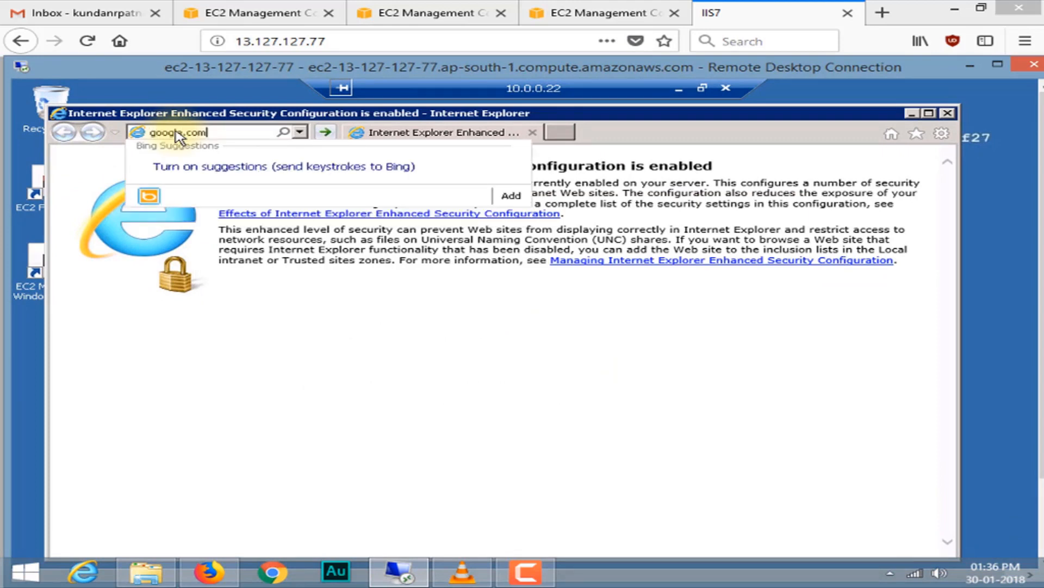
key("Return")
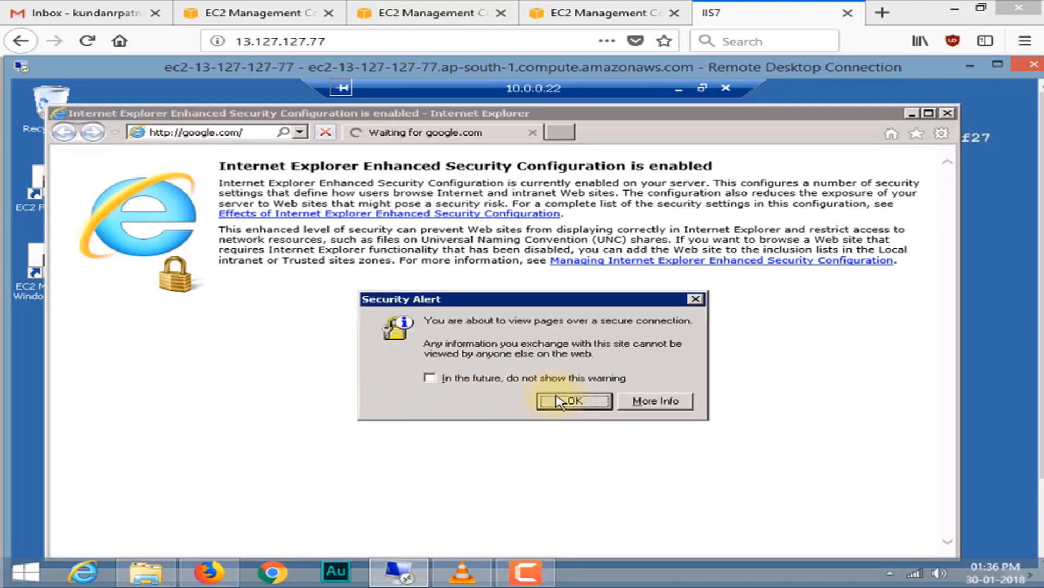
left_click(560, 403)
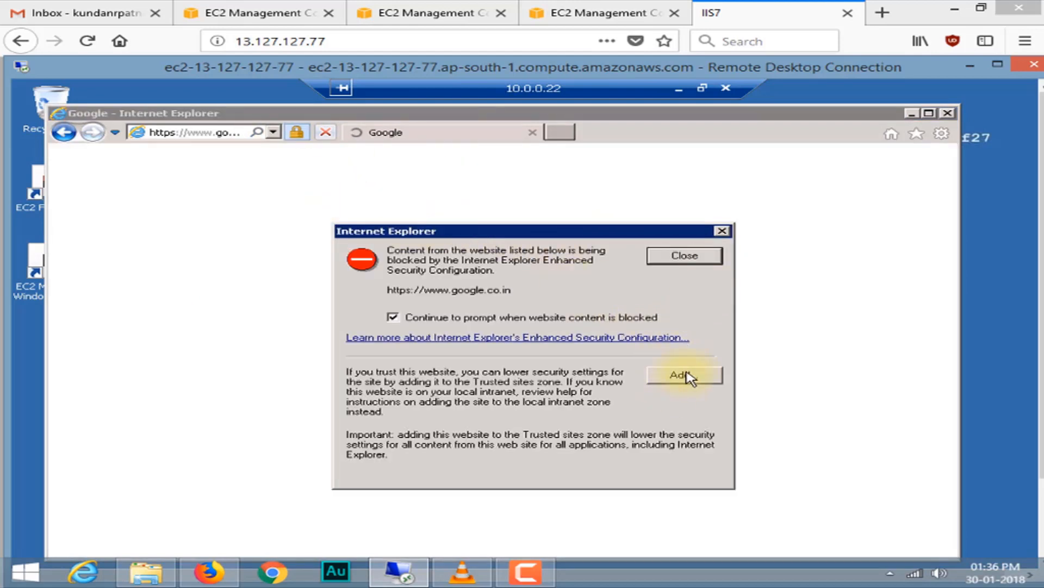
left_click(688, 375)
left_click(695, 336)
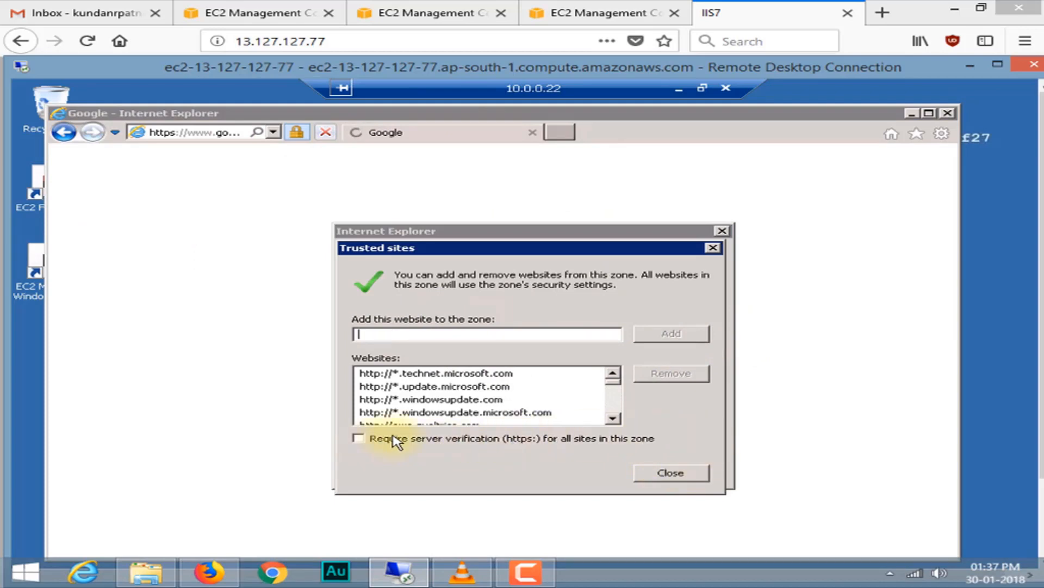
left_click(669, 473)
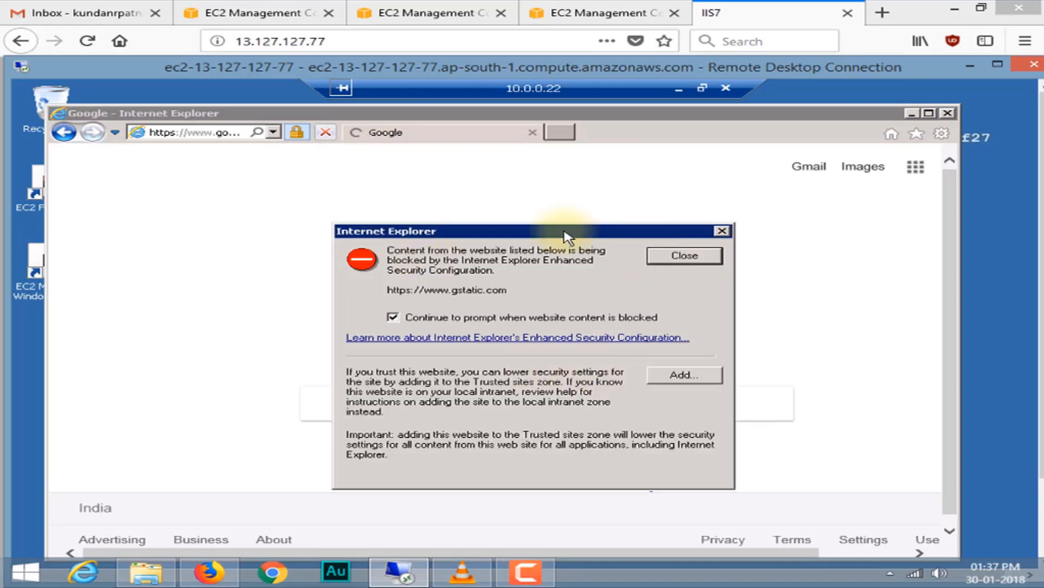
left_click(680, 376)
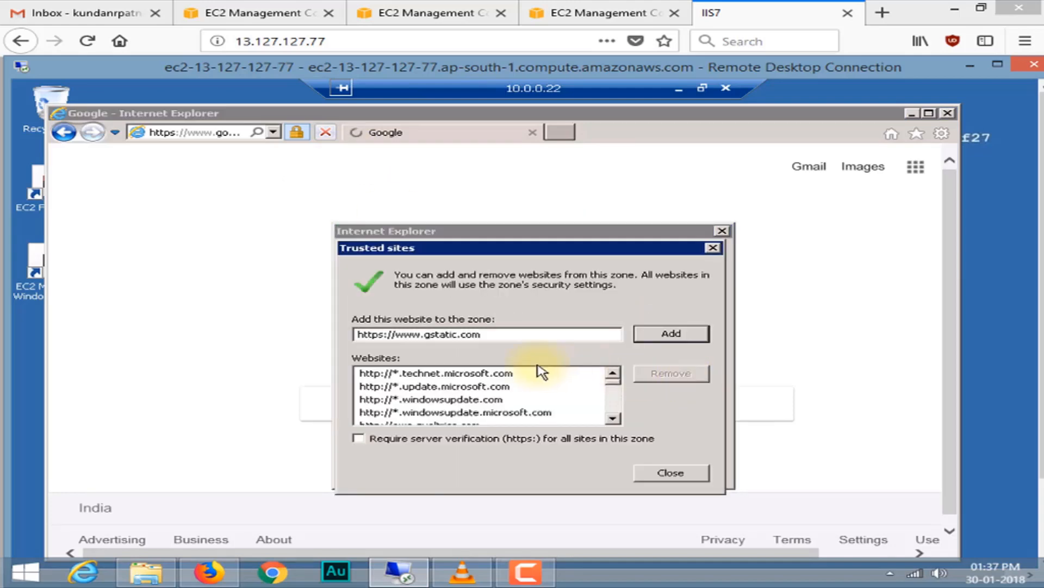
left_click(674, 334)
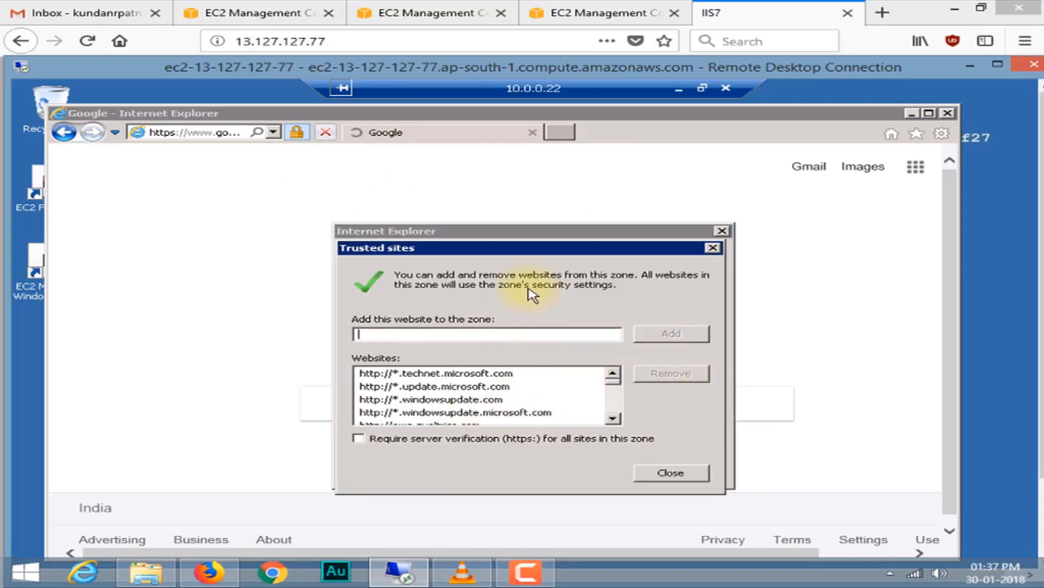
left_click_drag(523, 250, 481, 229)
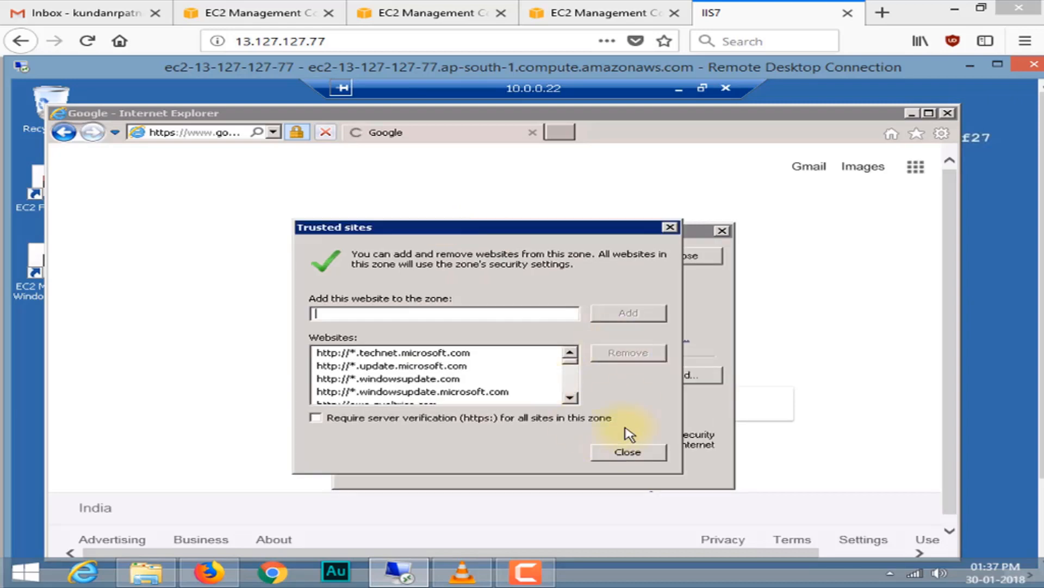
left_click(629, 451)
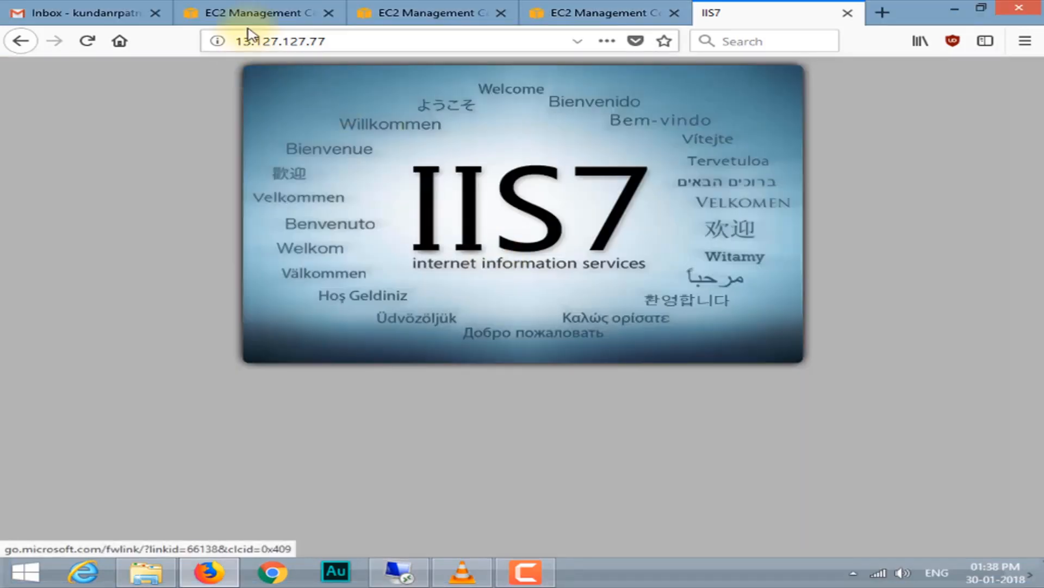
Return to the AWS console in Firefox, switch to the VPC service and open its Network ACLs list
left_click(258, 13)
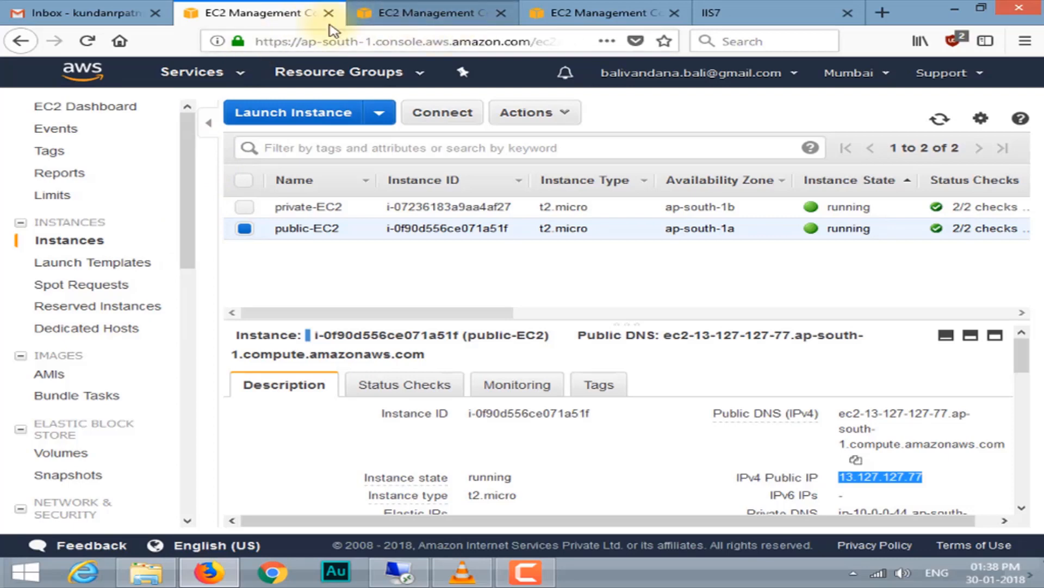
left_click_drag(185, 199, 175, 117)
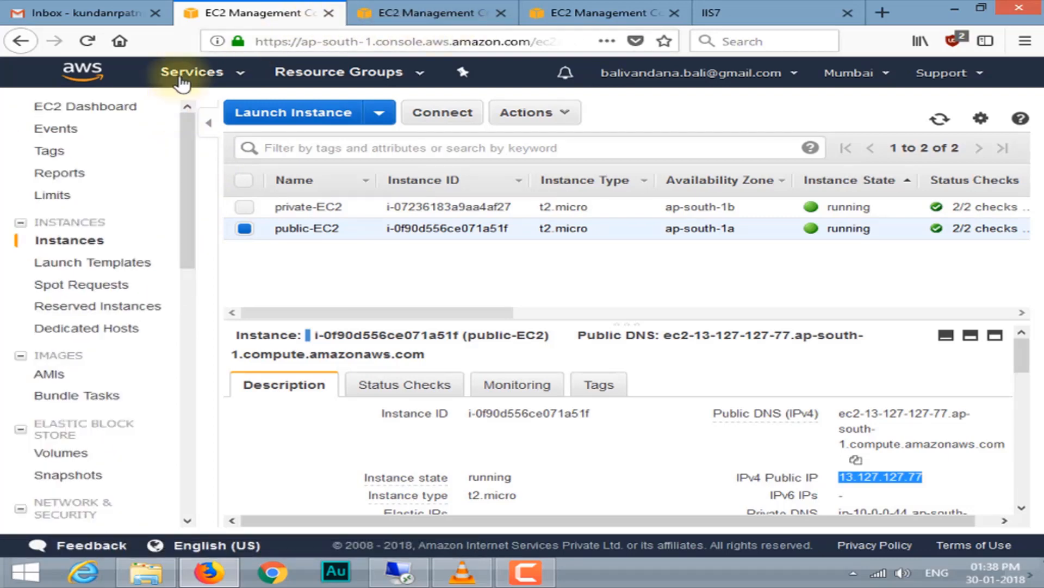
left_click(182, 76)
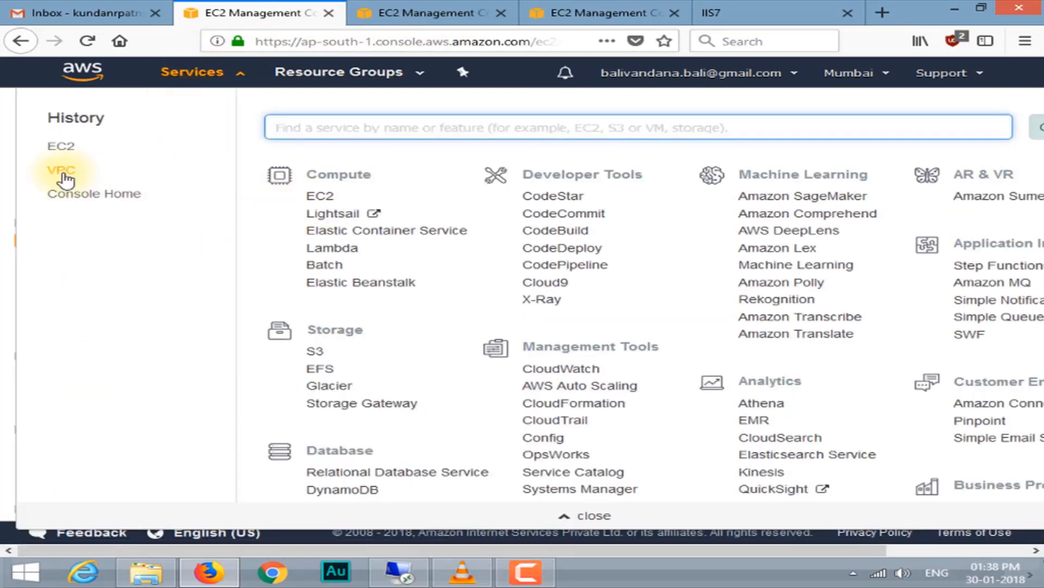
left_click(62, 173)
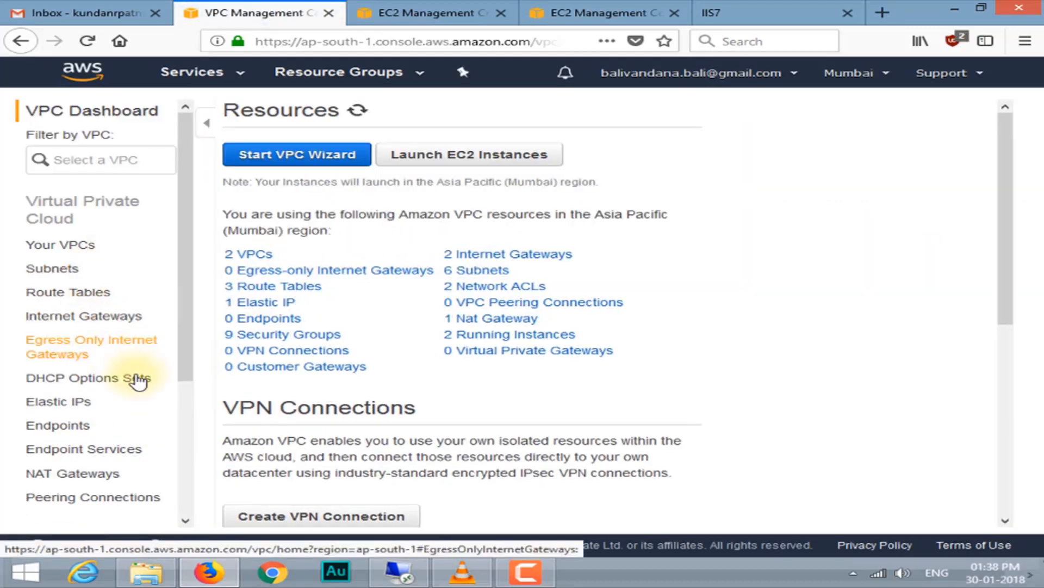
left_click_drag(185, 334, 186, 435)
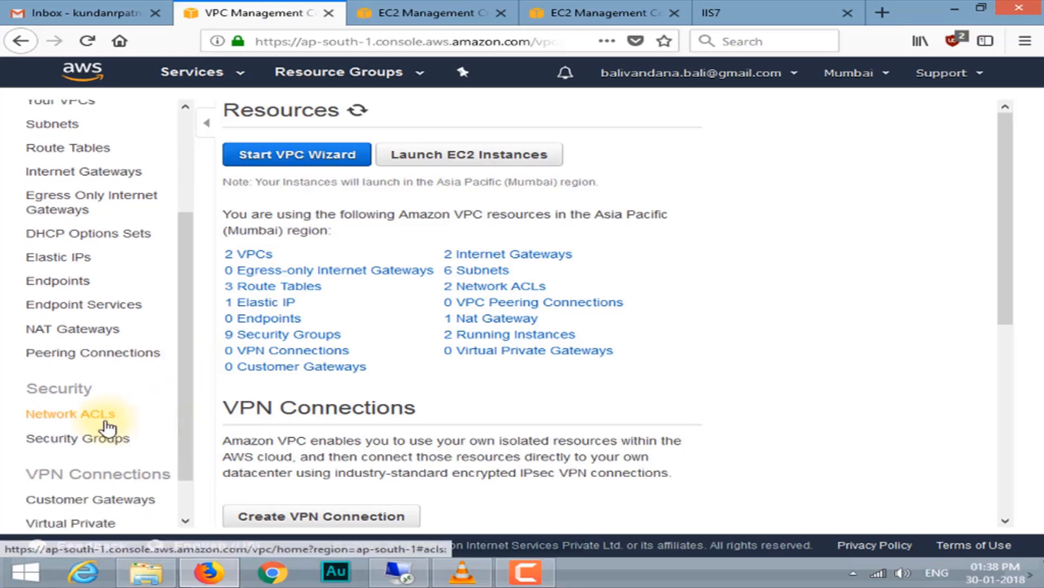
left_click(106, 422)
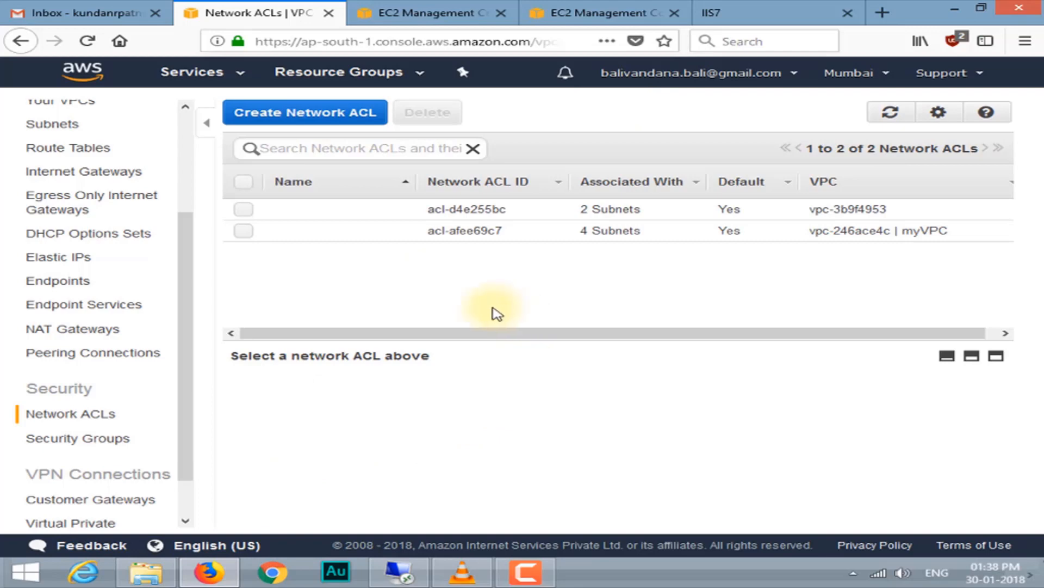
Add inbound rule 50 to myVPC's network ACL, denying HTTP (80) traffic from source 0.0.0.0/0
left_click(244, 231)
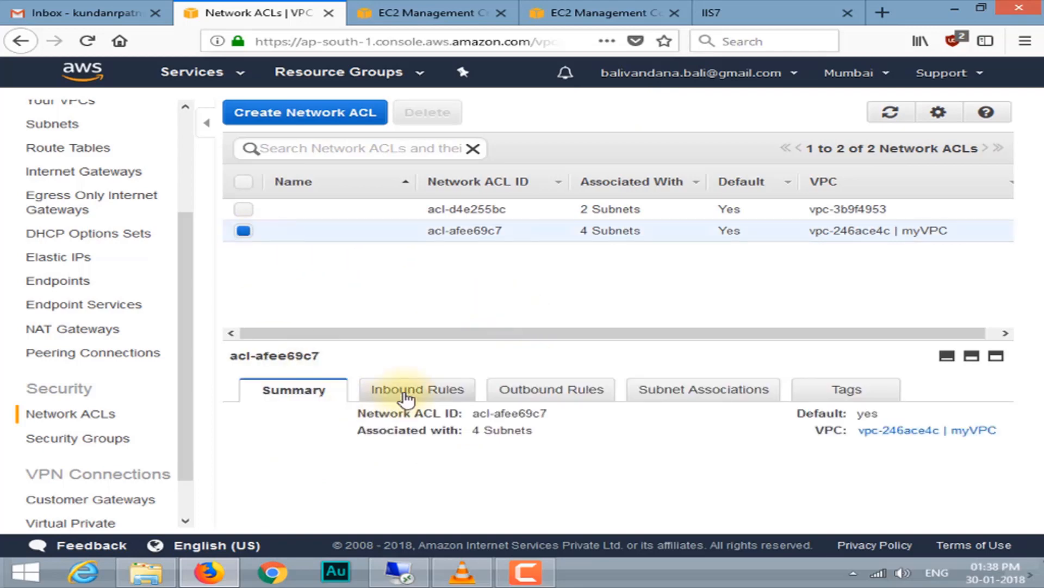
left_click(403, 387)
scroll(607, 438, "down", 1)
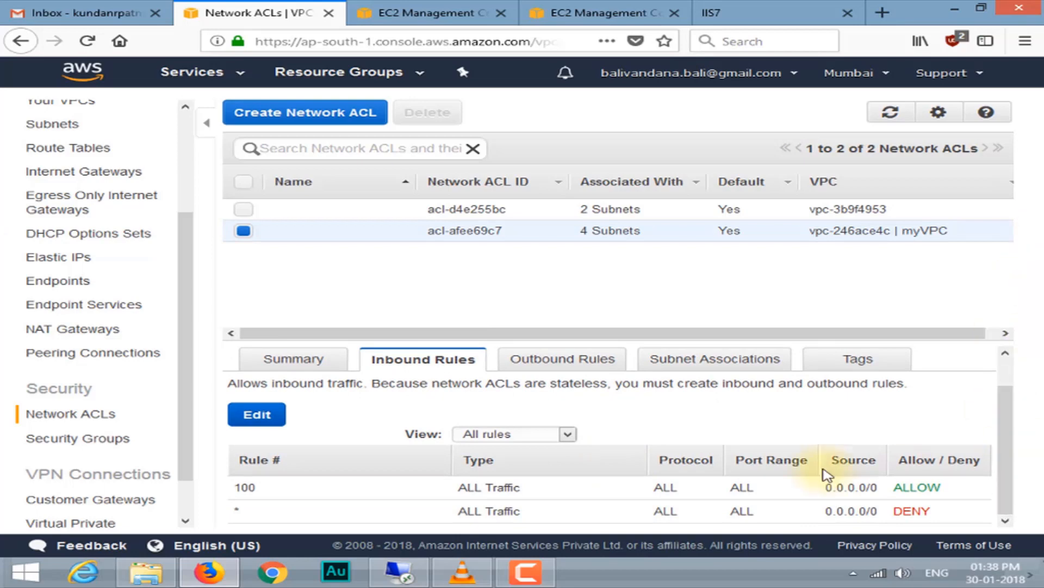
left_click_drag(499, 343, 498, 275)
left_click(257, 372)
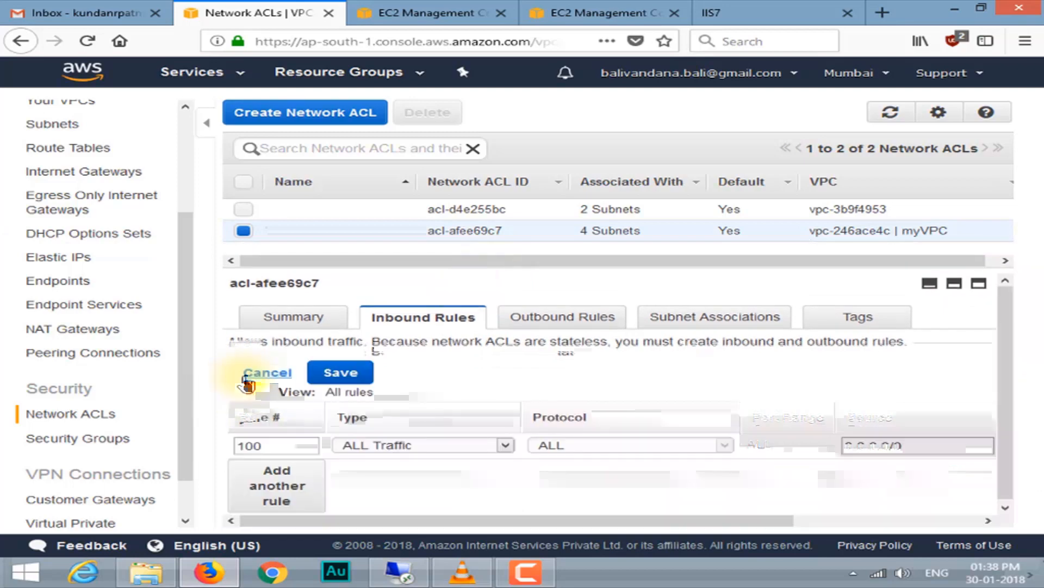
left_click(293, 493)
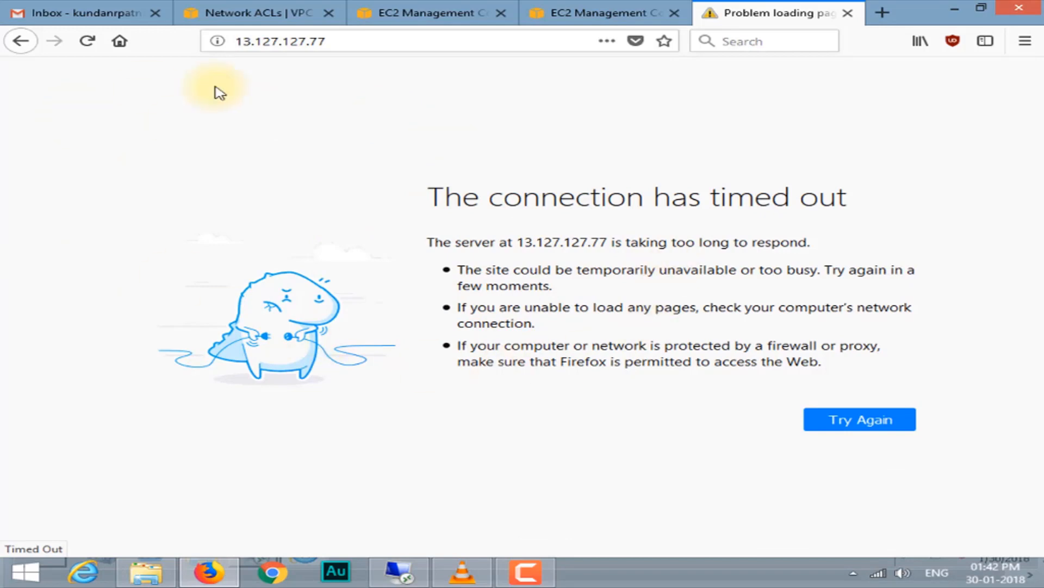
Renumber the HTTP (80) DENY inbound rule in myVPC's network ACL to 150 and save the rules
left_click(365, 43)
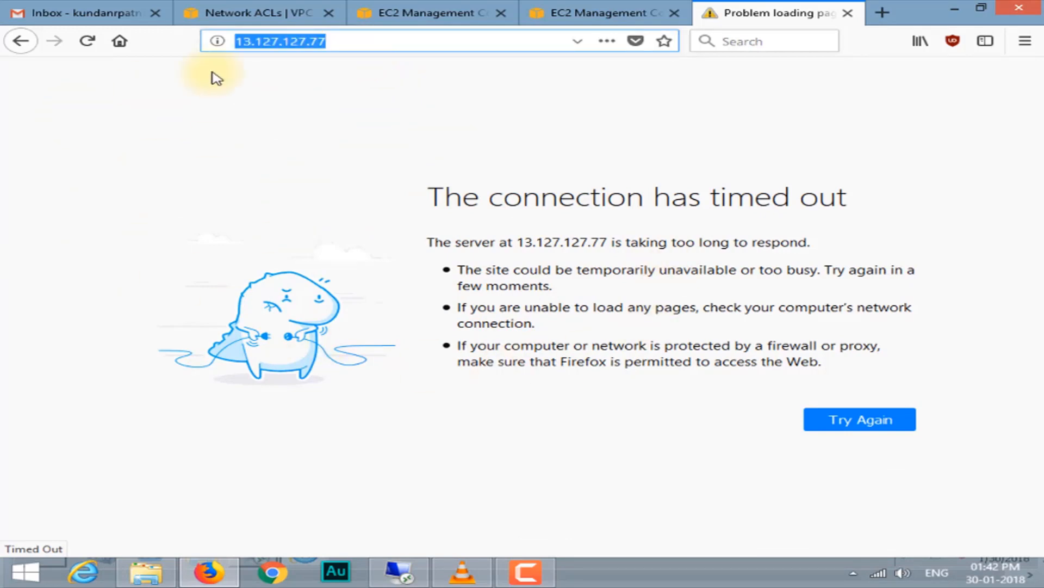
left_click(223, 13)
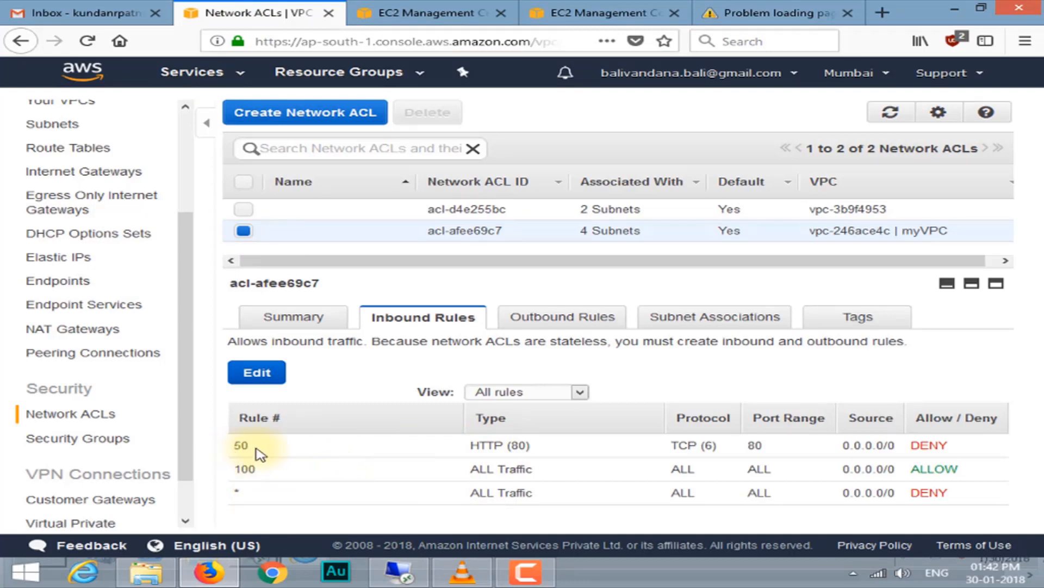
left_click(255, 372)
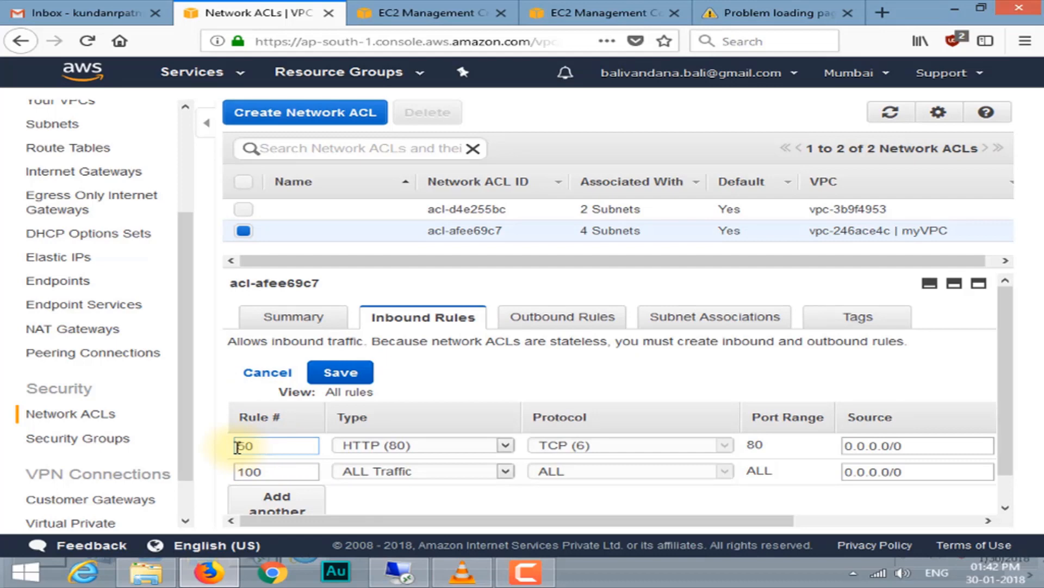
left_click(340, 372)
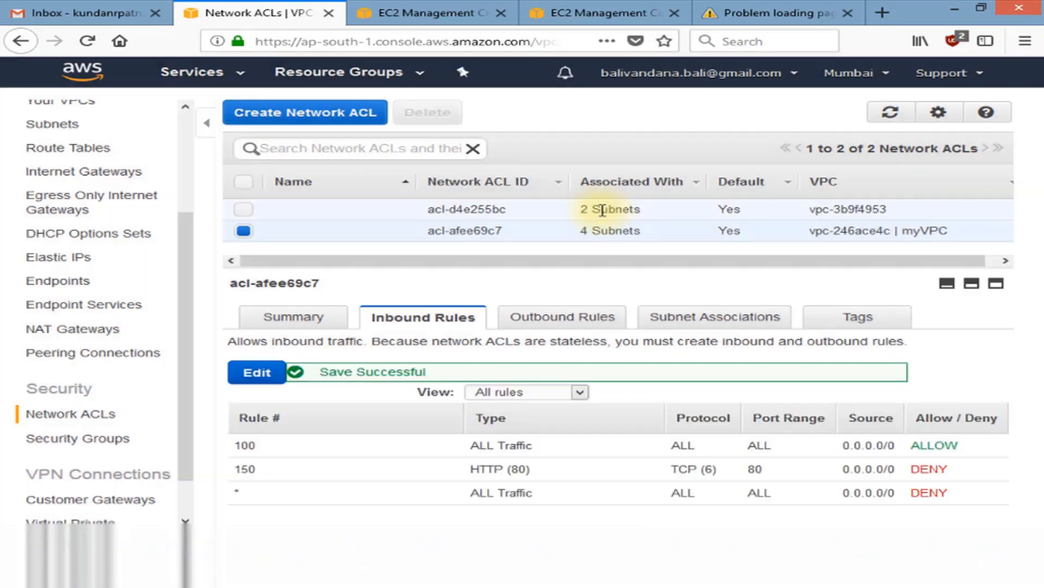
Return to the 13.127.127.77 browser tab to retest public-EC2's web page
left_click(792, 12)
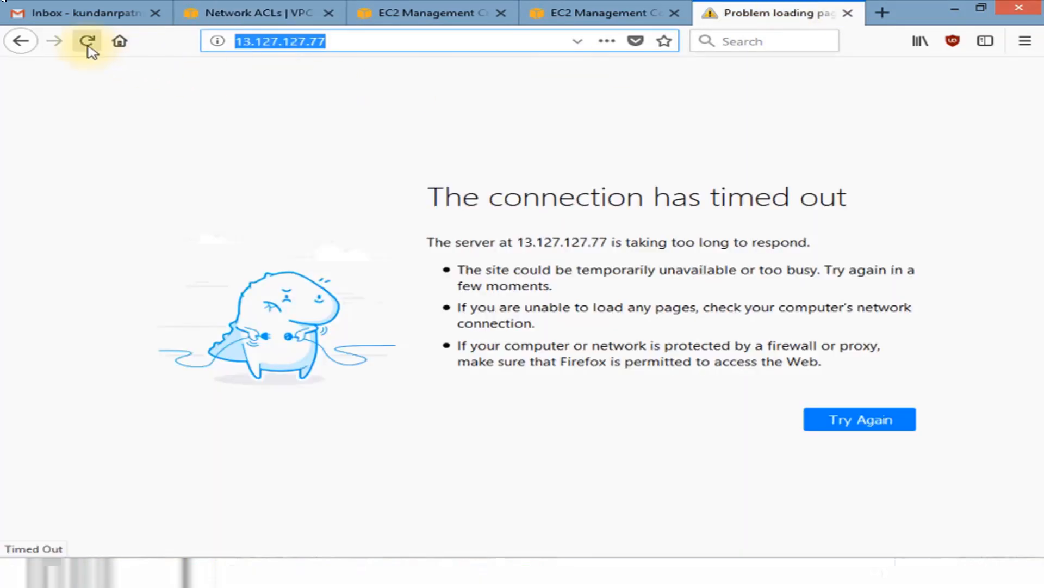